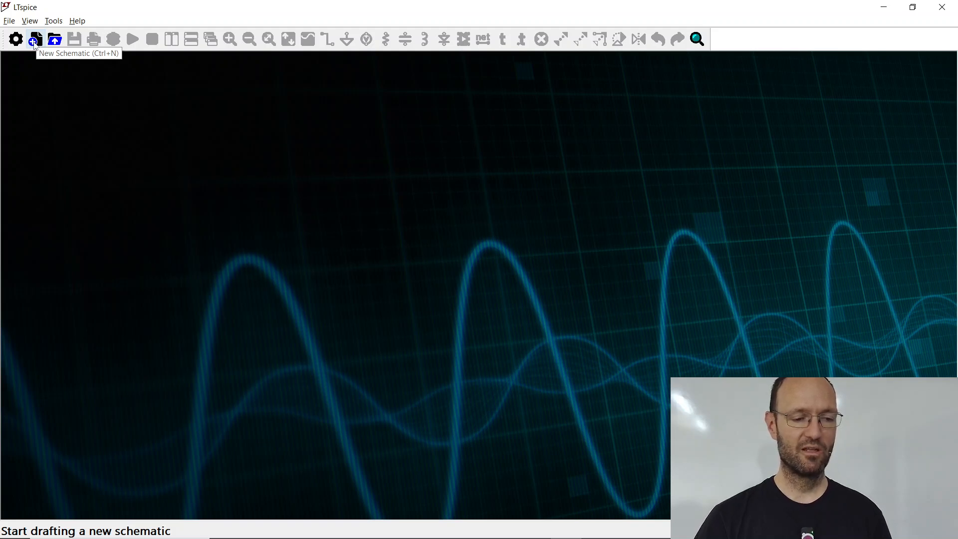
Step: Create a new schematic and place a voltage source upright in the left half of the drawing area
click(36, 43)
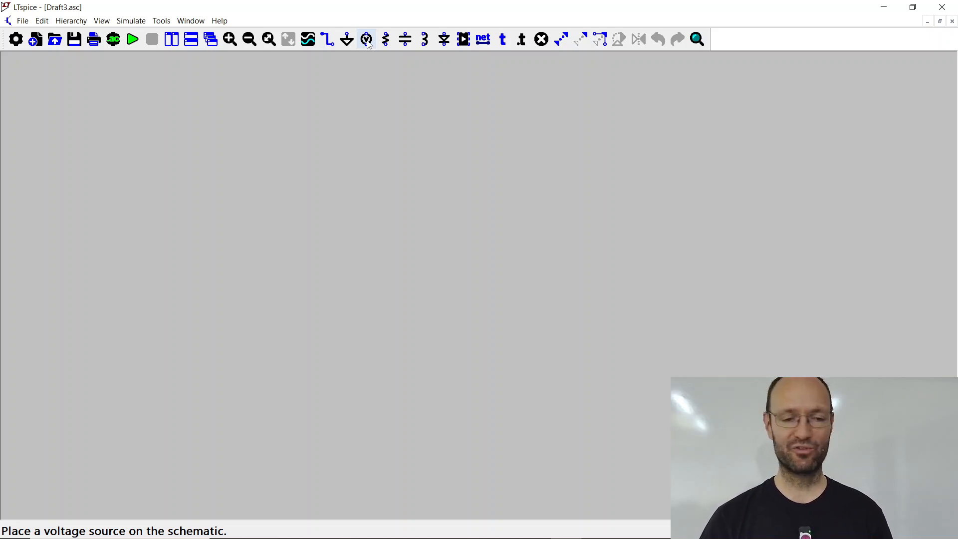
click(367, 41)
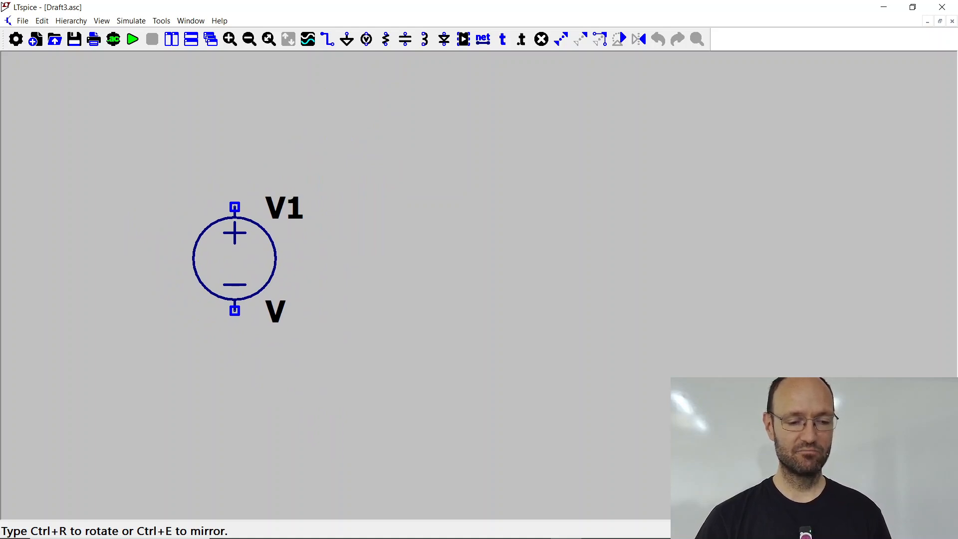
click(235, 205)
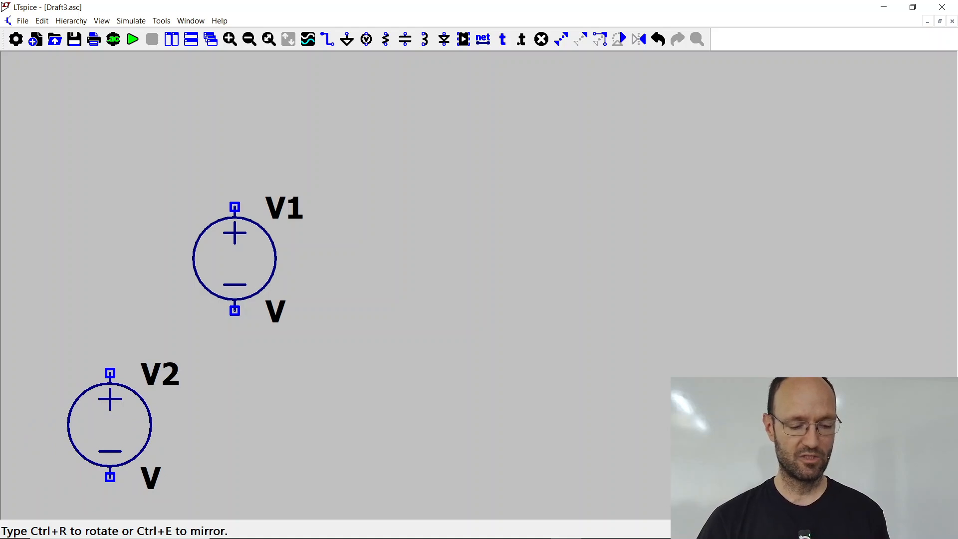
key(ctrl+r)
key(ctrl+r)
key(ctrl+r)
key(ctrl+r)
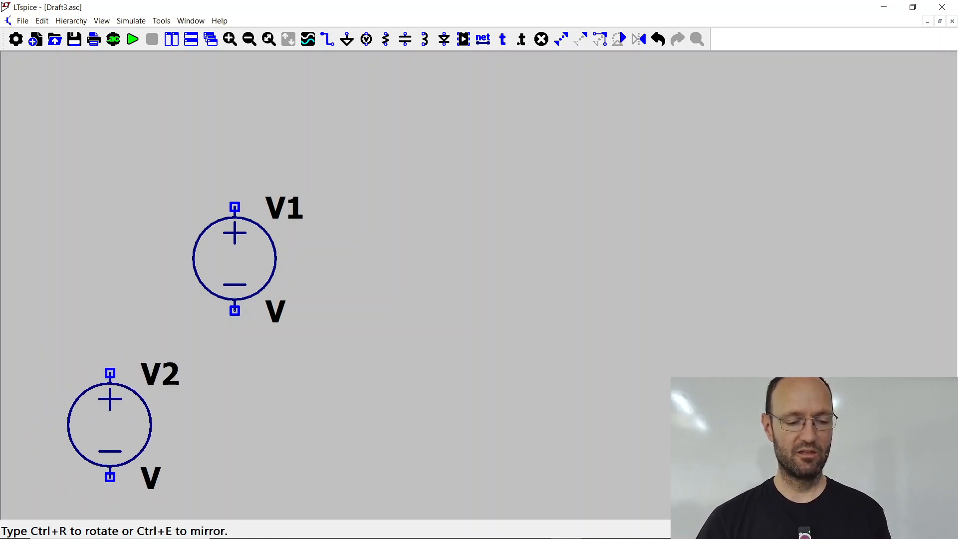
key(ctrl+e)
key(ctrl+e)
key(ctrl+e)
key(ctrl+e)
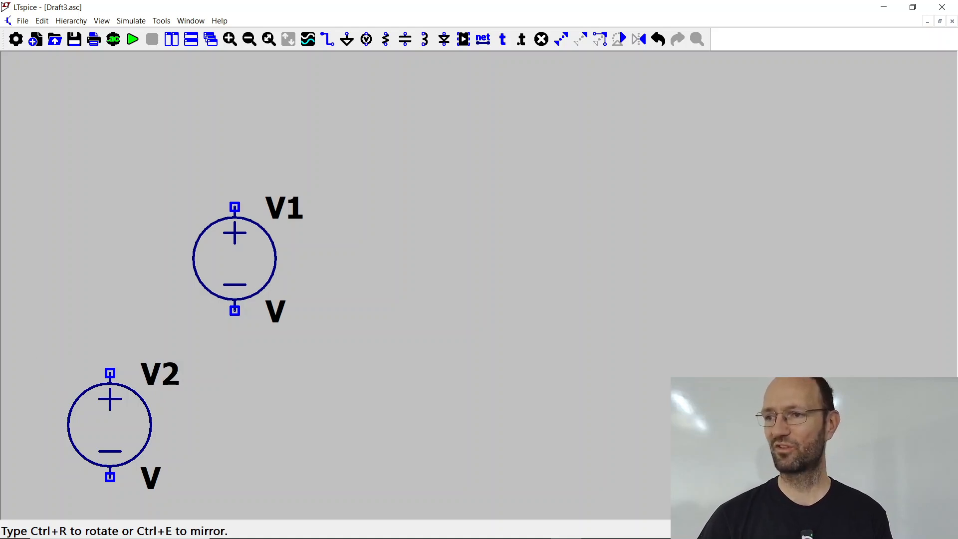
key(ctrl+e)
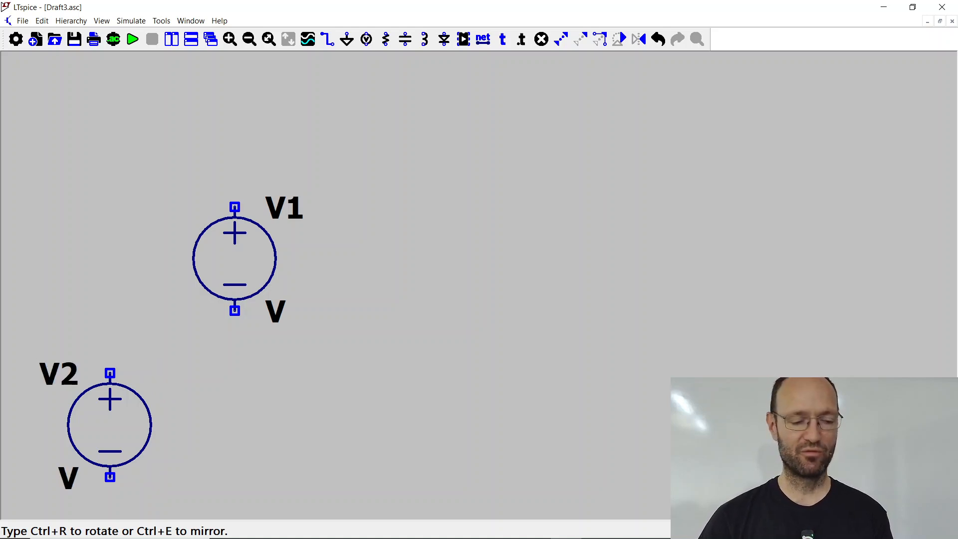
key(ctrl+e)
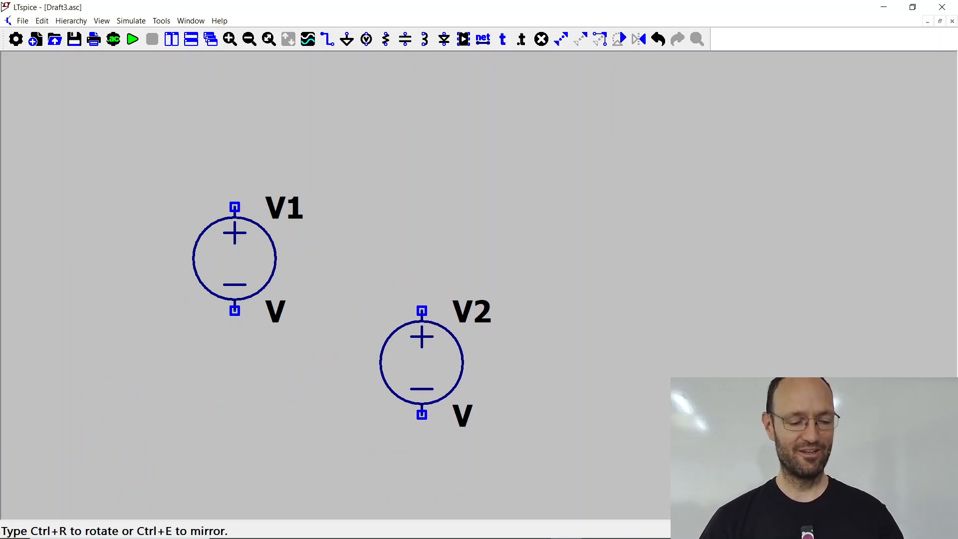
key(Escape)
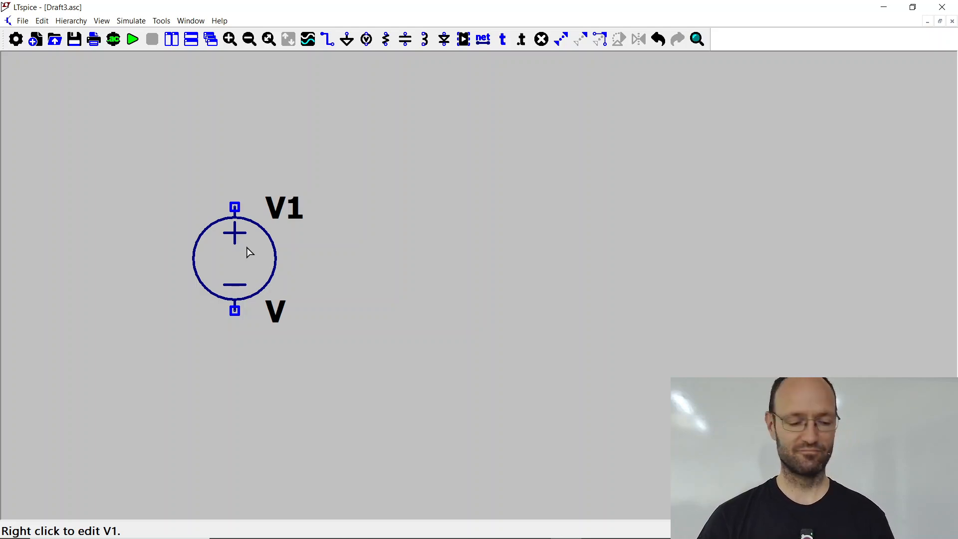
Step: Check the example circuit on the presentation slide and place one vertical resistor to the right of the voltage source, level with it
key(alt+Tab)
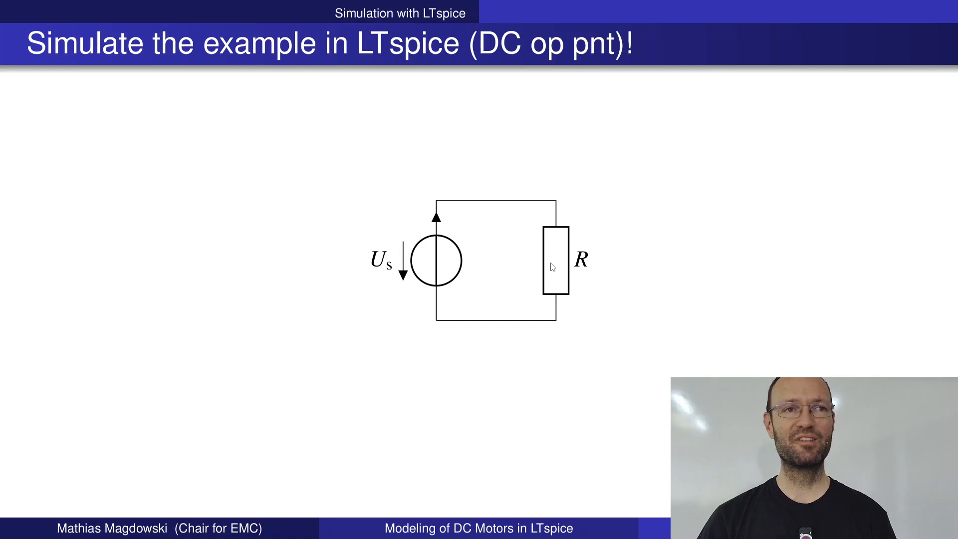
key(alt+Tab)
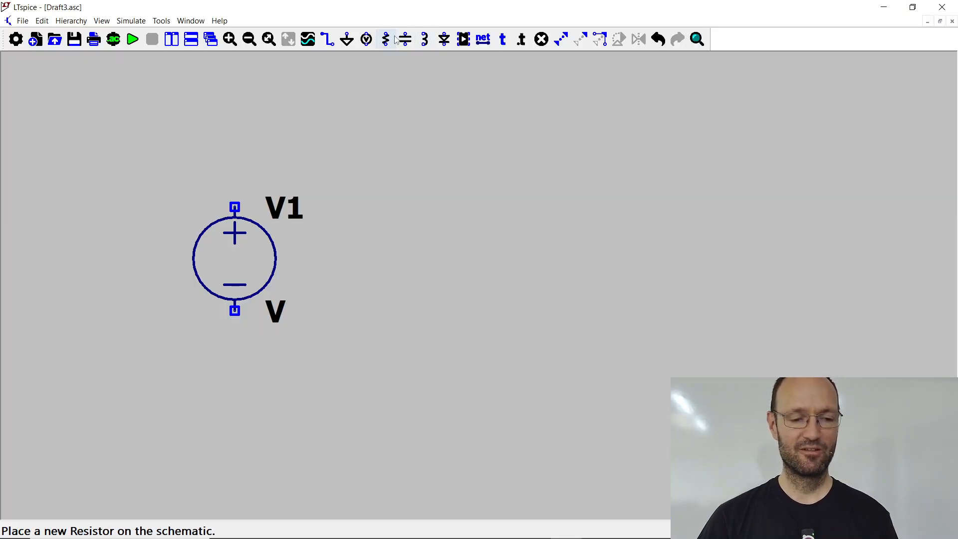
click(388, 41)
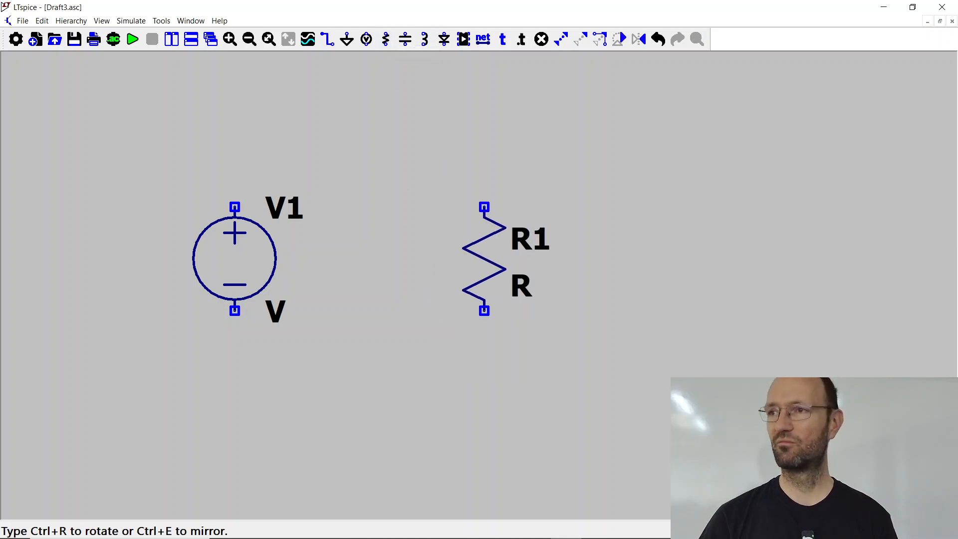
key(alt+Tab)
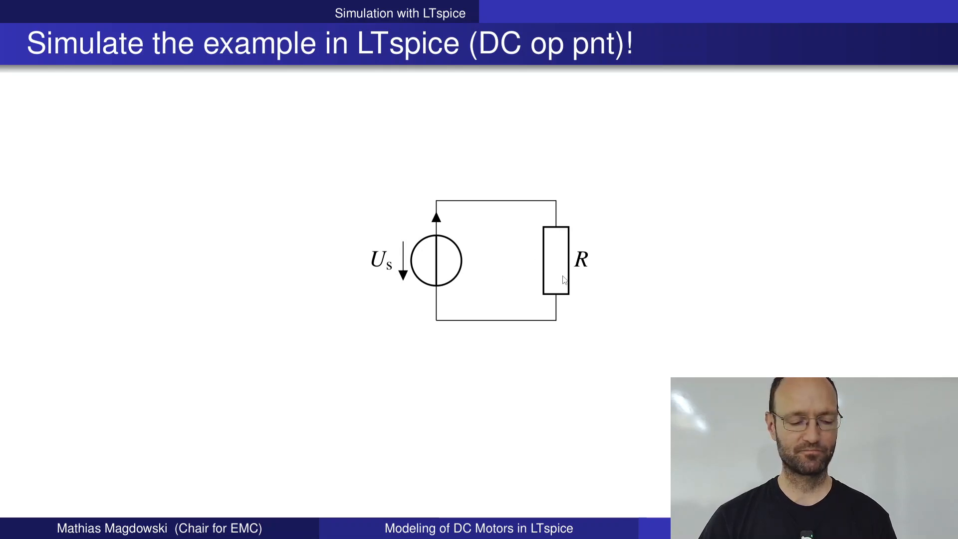
key(alt+Tab)
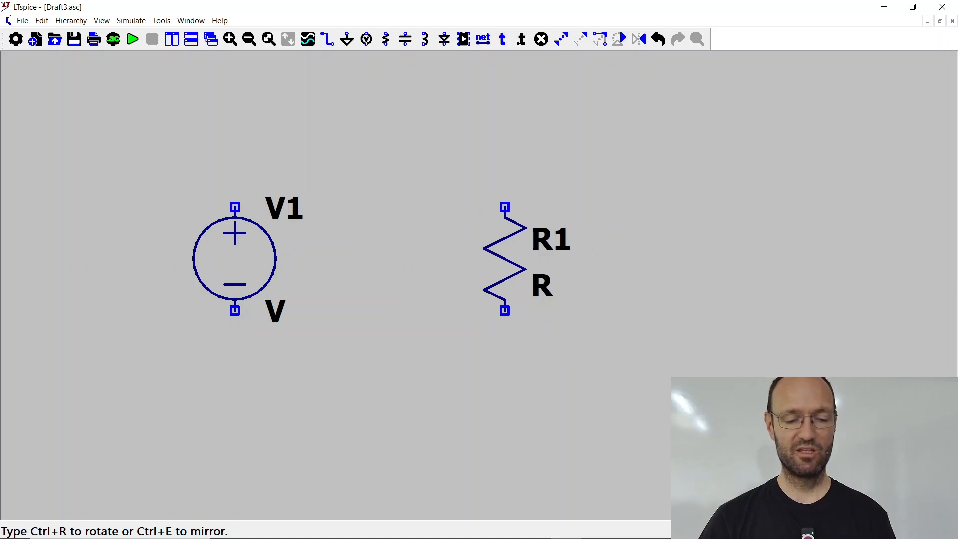
click(505, 258)
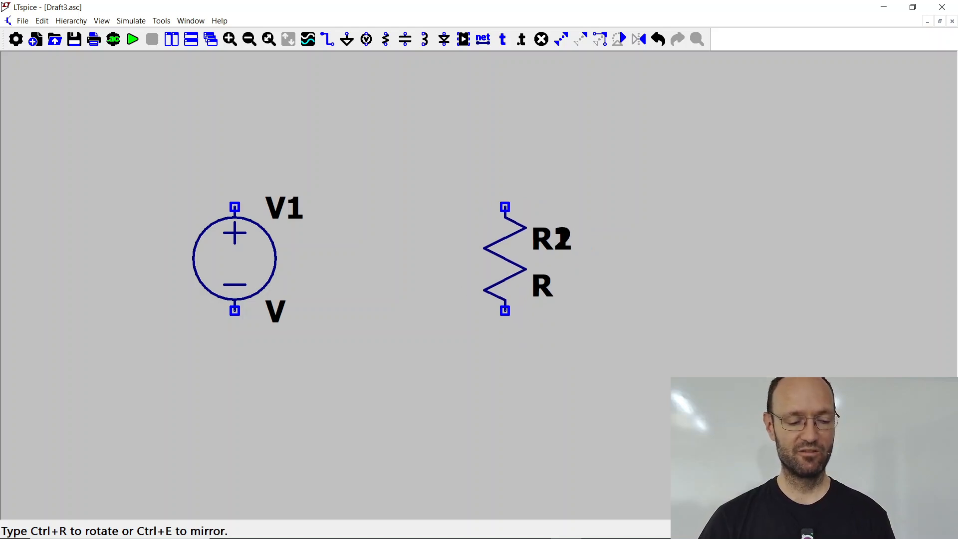
key(Escape)
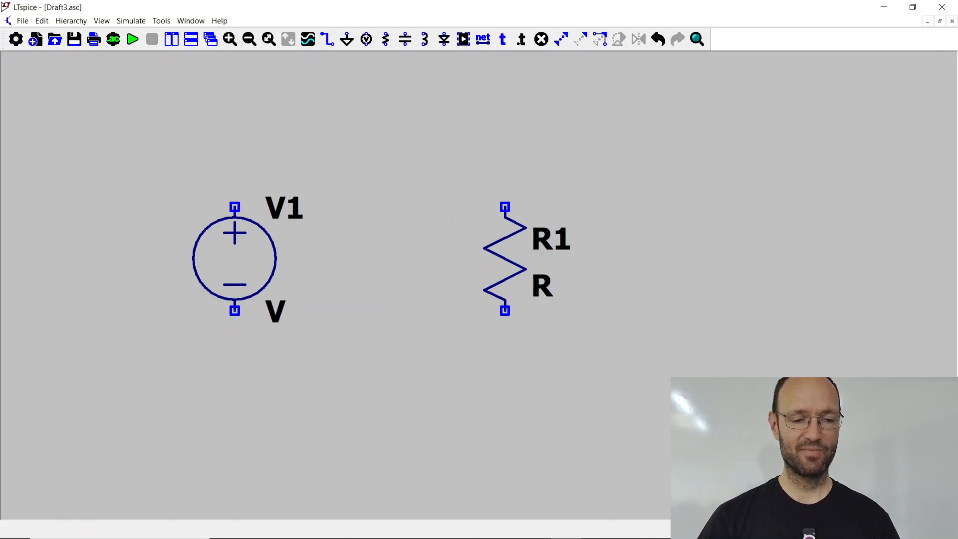
Step: Wire the voltage source's positive terminal up, across and down to the resistor's upper terminal
click(333, 48)
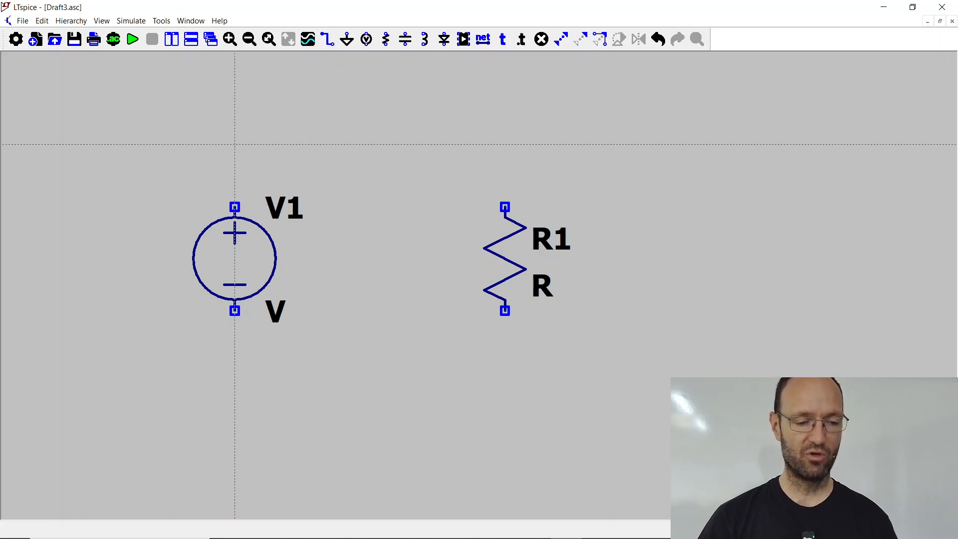
click(234, 207)
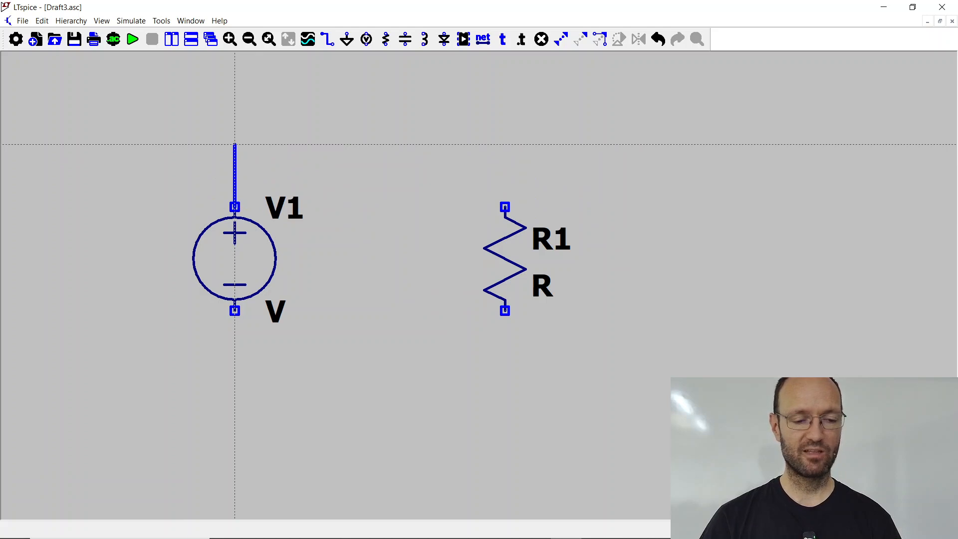
click(235, 145)
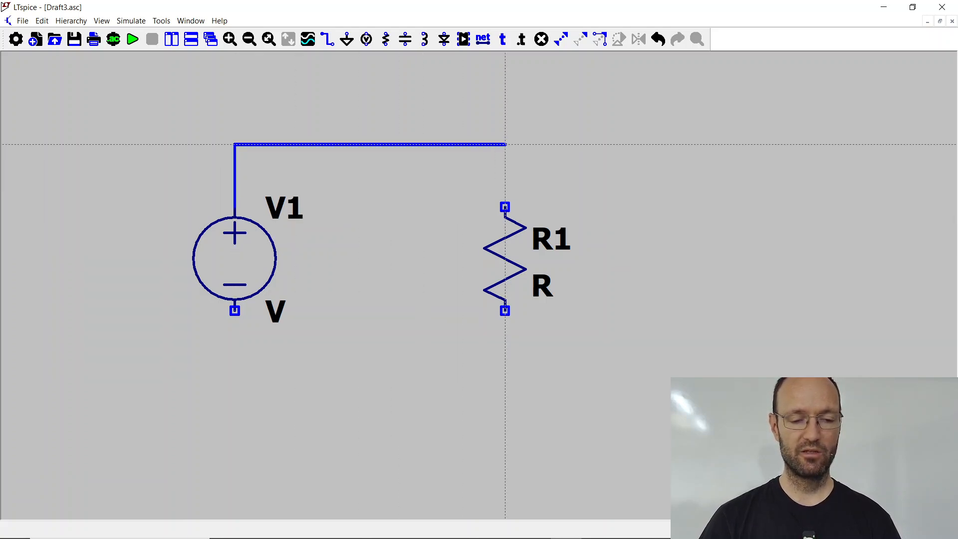
click(505, 144)
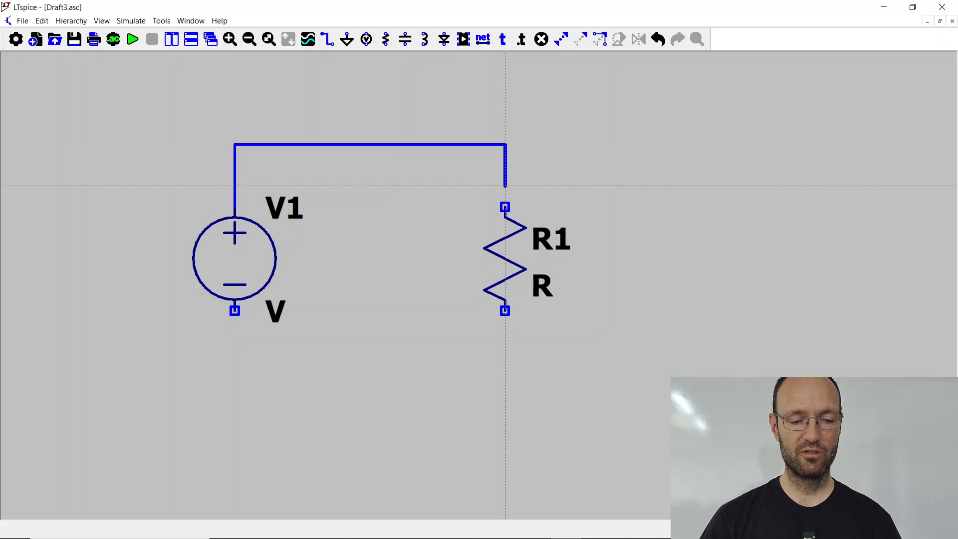
click(505, 207)
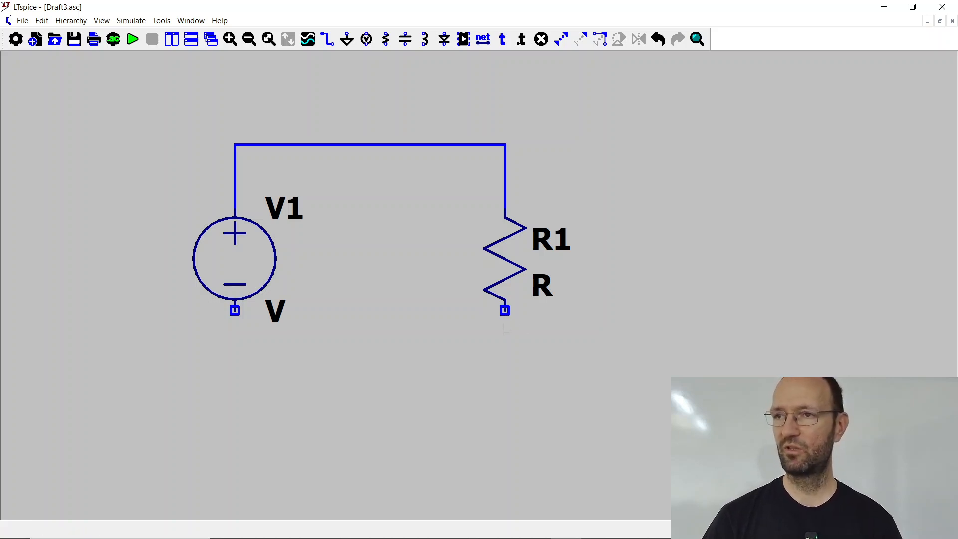
Step: Wire the resistor's lower terminal down, across and up to the voltage source's negative terminal to close the loop
click(329, 41)
click(505, 311)
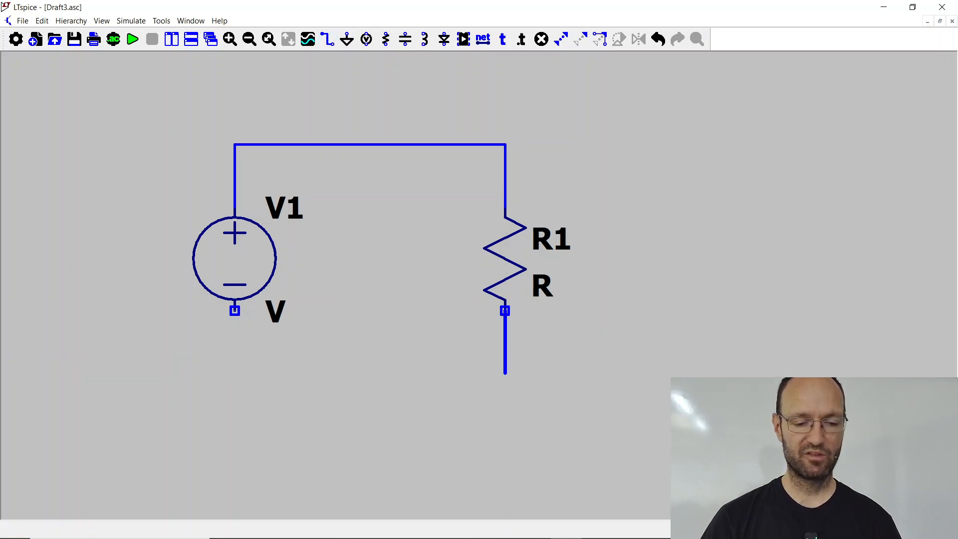
click(505, 394)
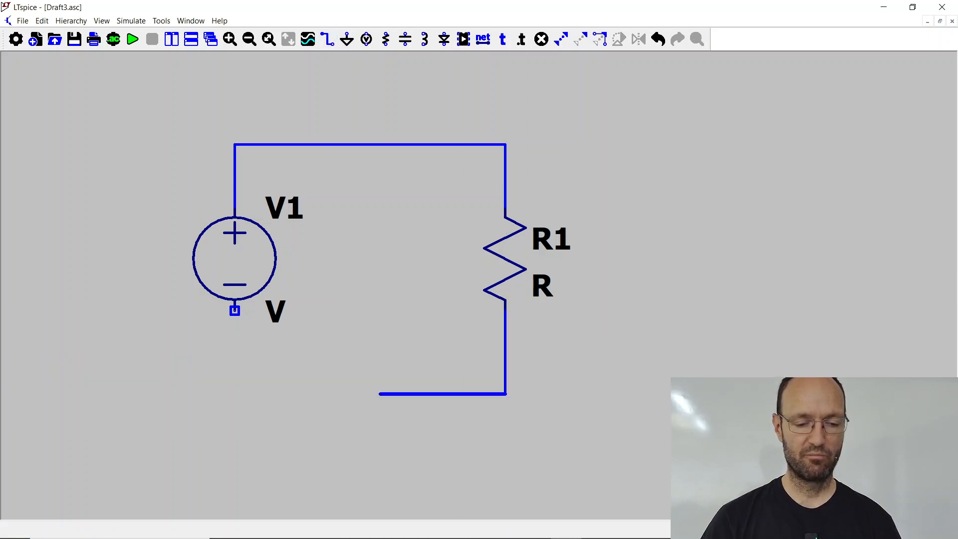
click(234, 394)
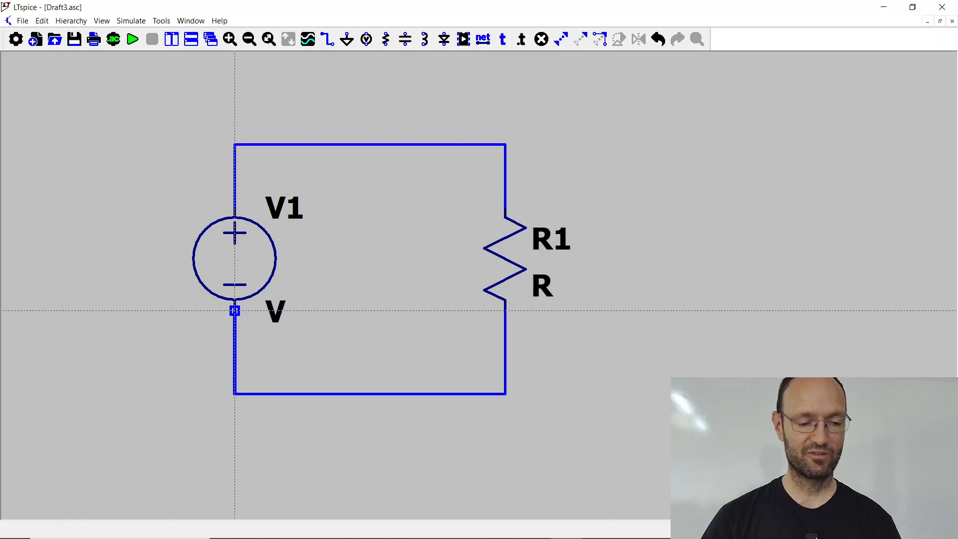
click(235, 310)
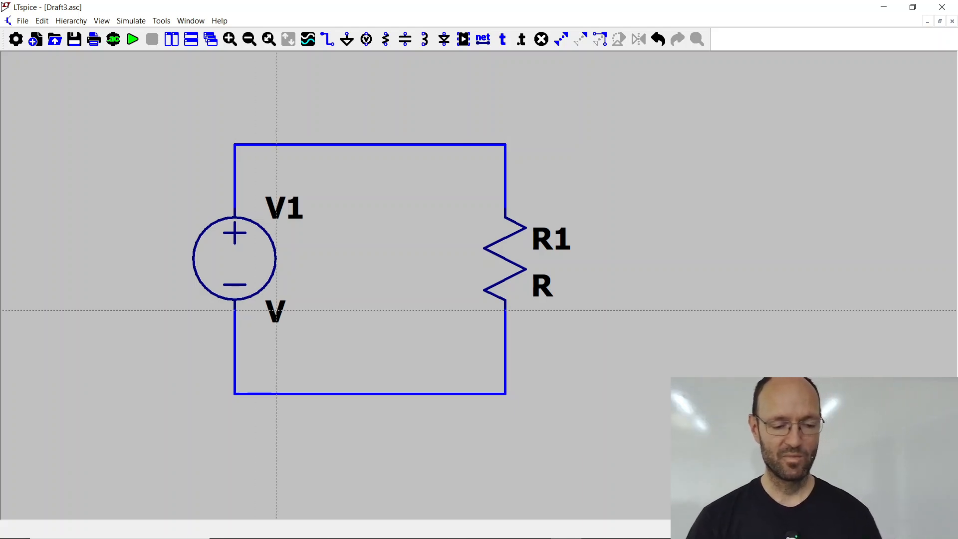
key(Escape)
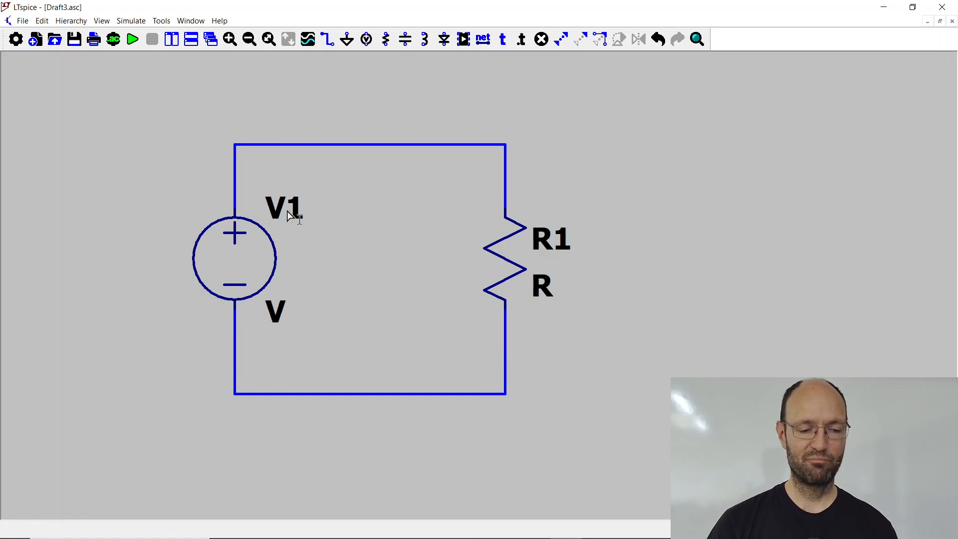
Step: Draw a separate L-shaped wire to the right of the circuit and delete both of its segments
click(327, 42)
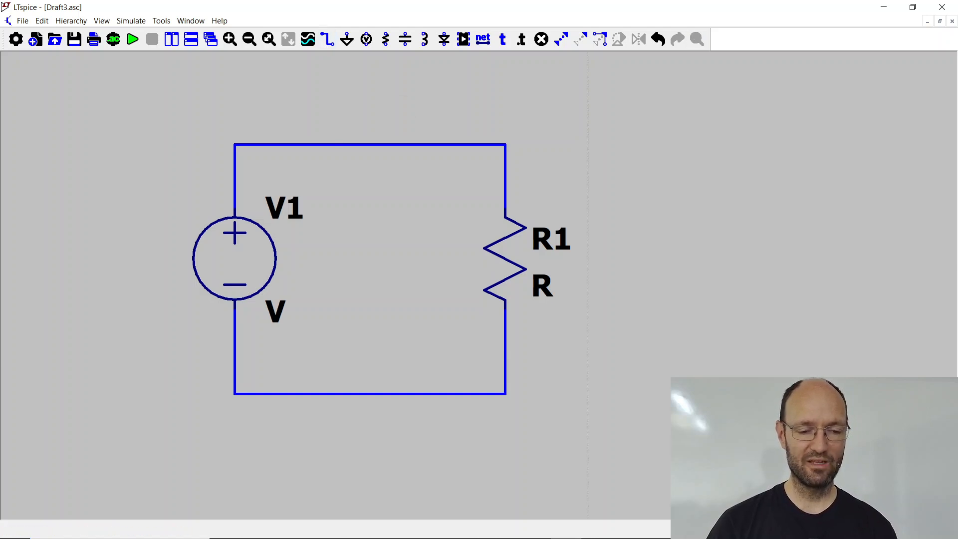
click(588, 123)
click(671, 227)
key(Escape)
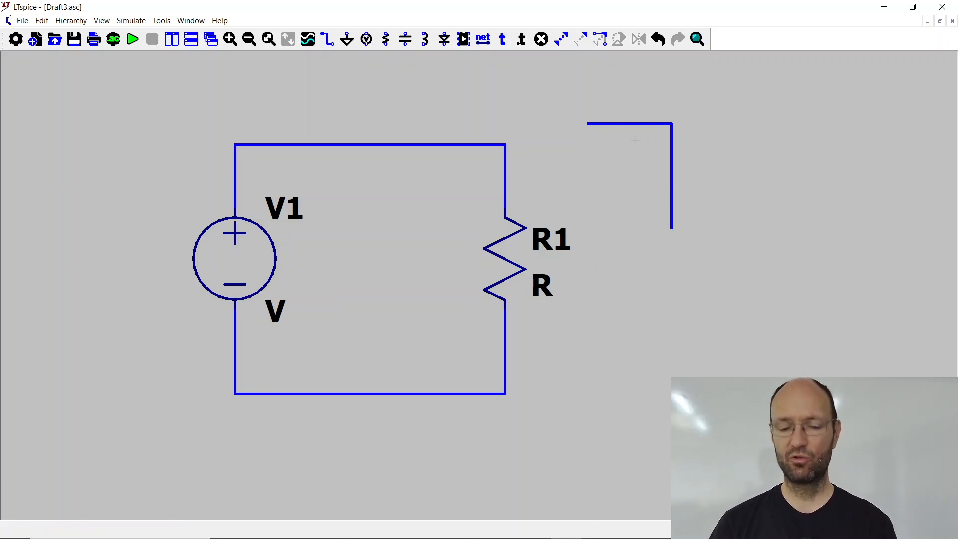
key(Delete)
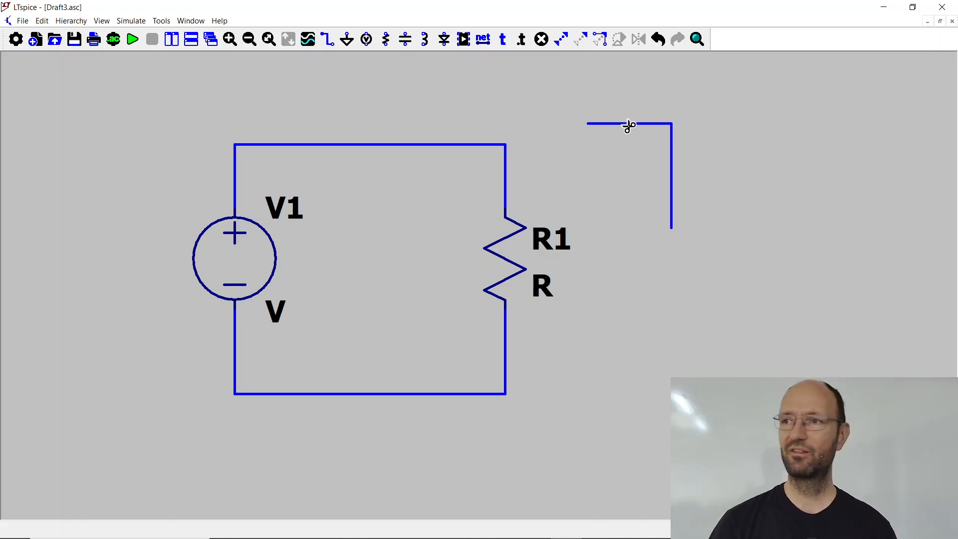
click(632, 125)
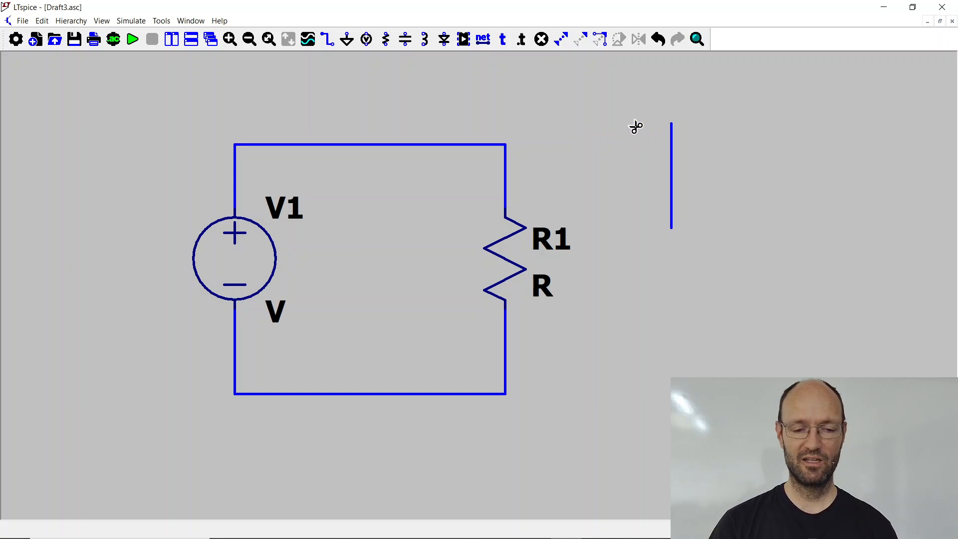
click(672, 150)
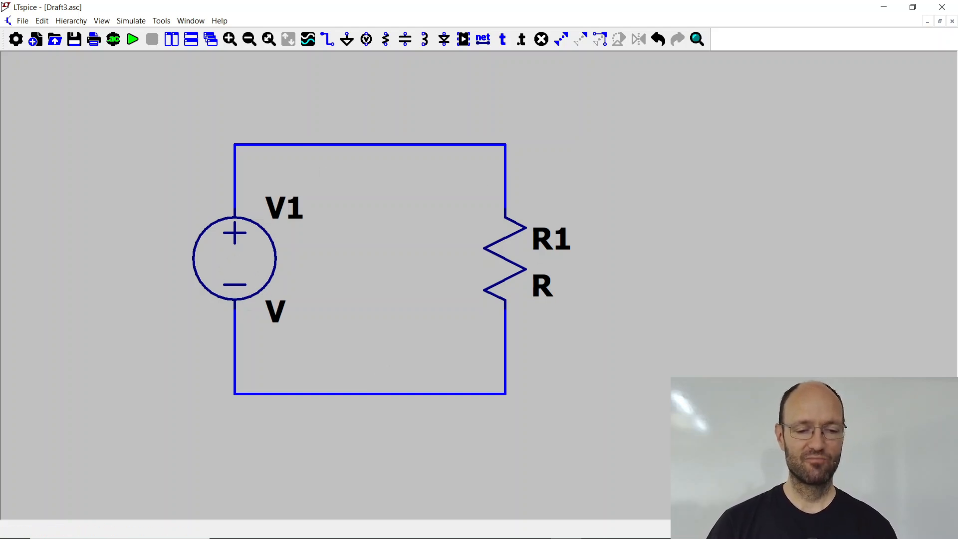
Step: Set the voltage source's DC value to 12 V
right_click(242, 257)
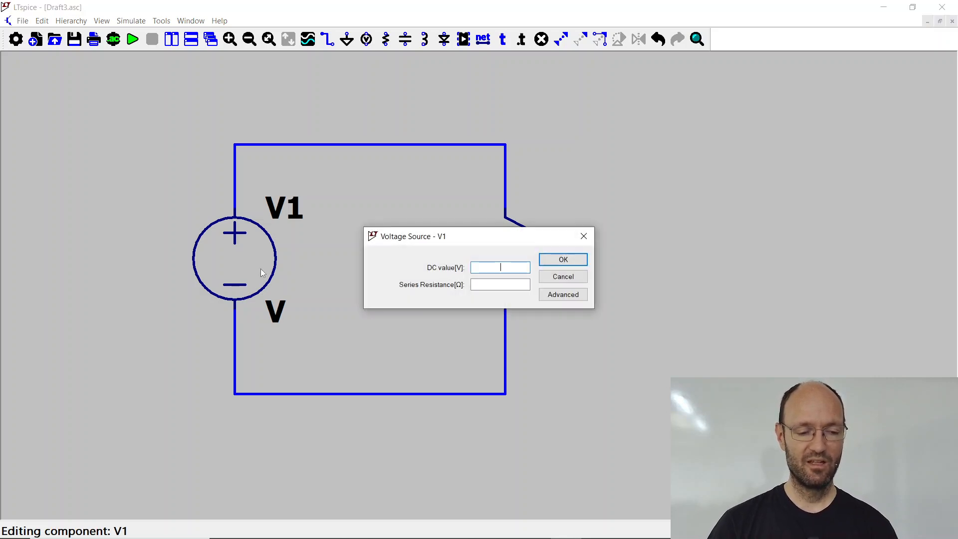
drag(464, 240, 474, 123)
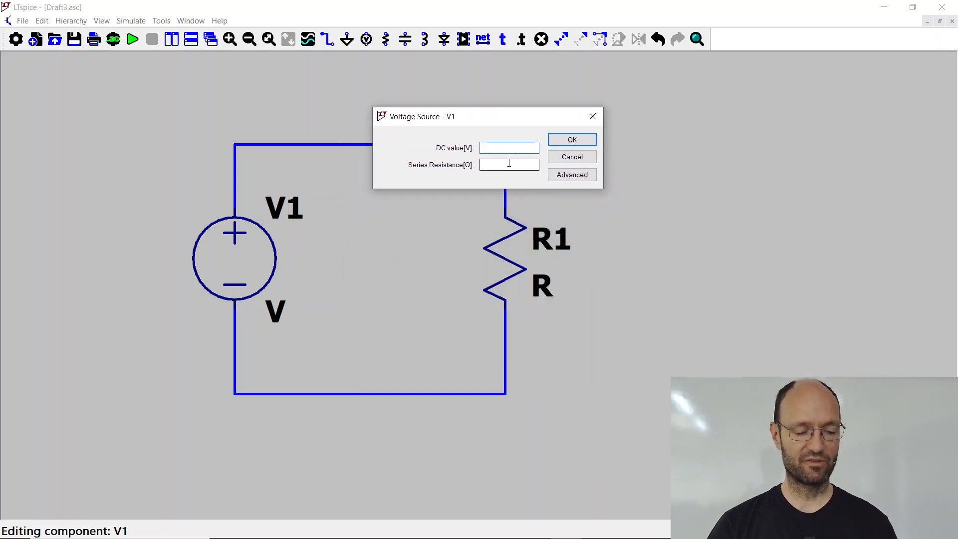
text(12)
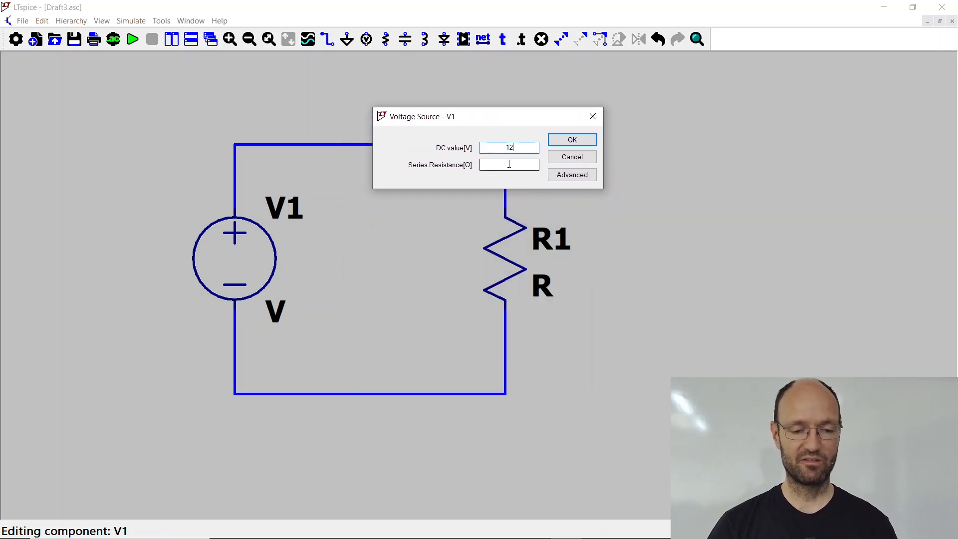
click(562, 145)
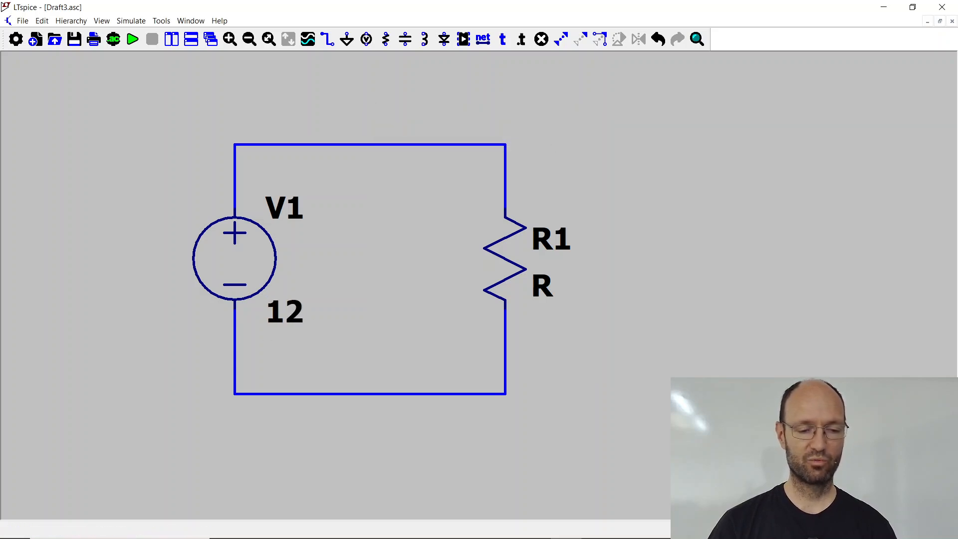
Step: Set the resistance of resistor R1 to 1 Ω
right_click(505, 261)
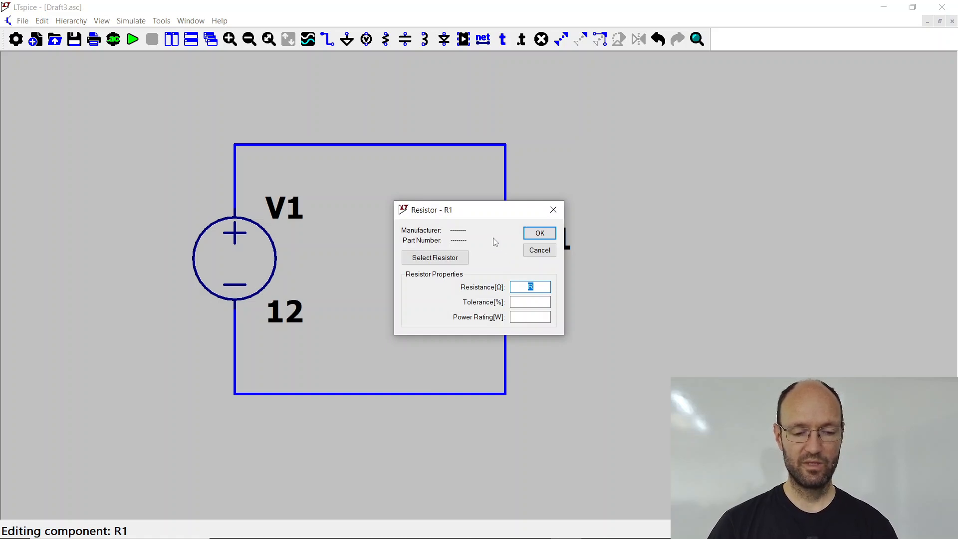
drag(493, 217, 697, 188)
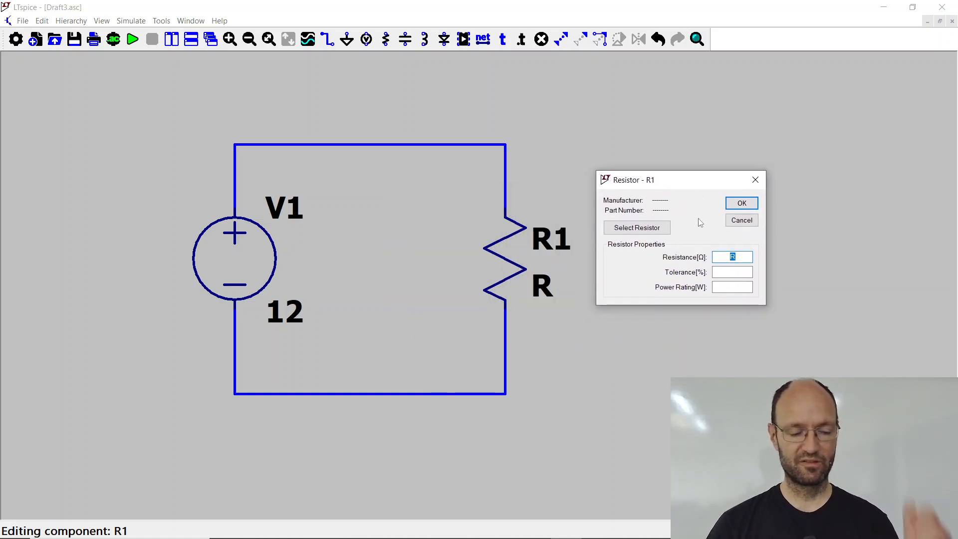
text(1)
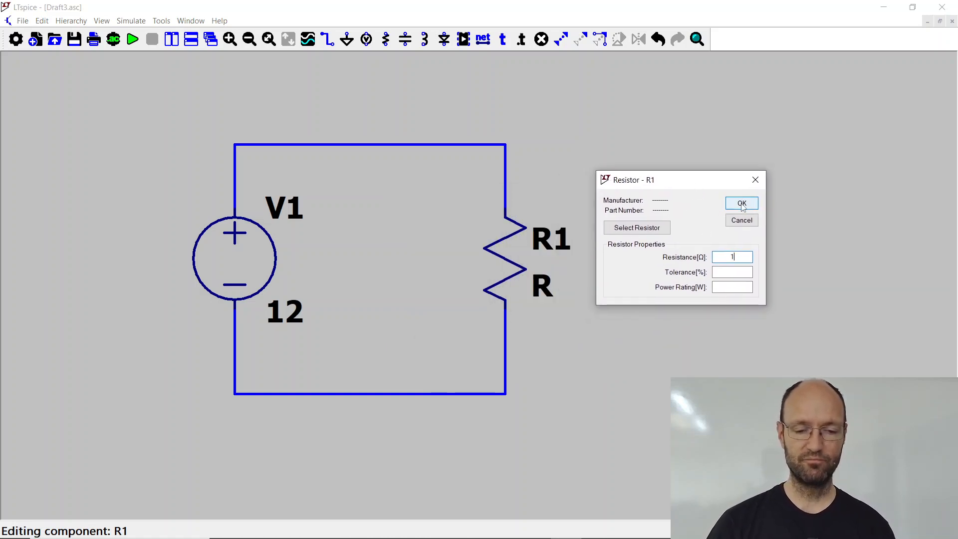
click(741, 204)
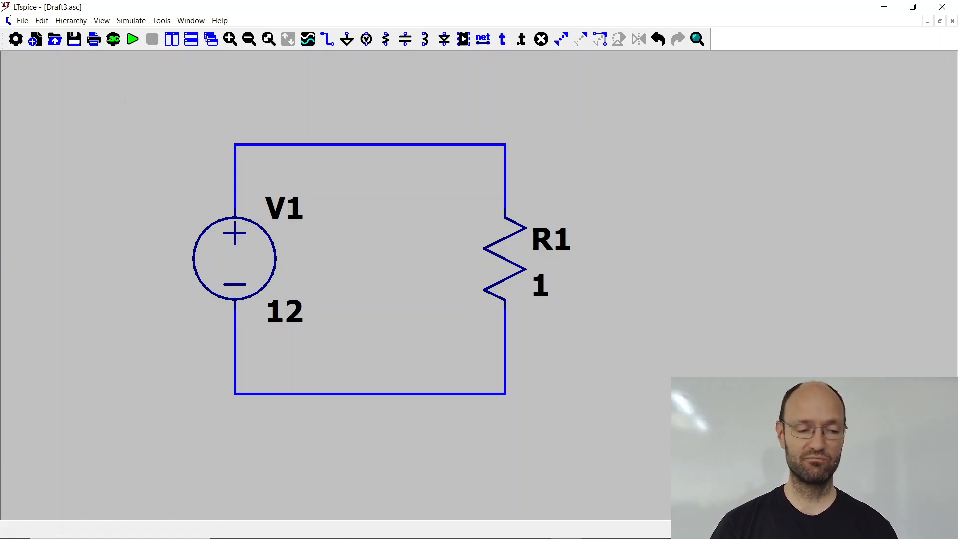
Step: Start the analysis configuration and check the required analysis type in the title of the PDF slide, returning to LTspice
click(133, 44)
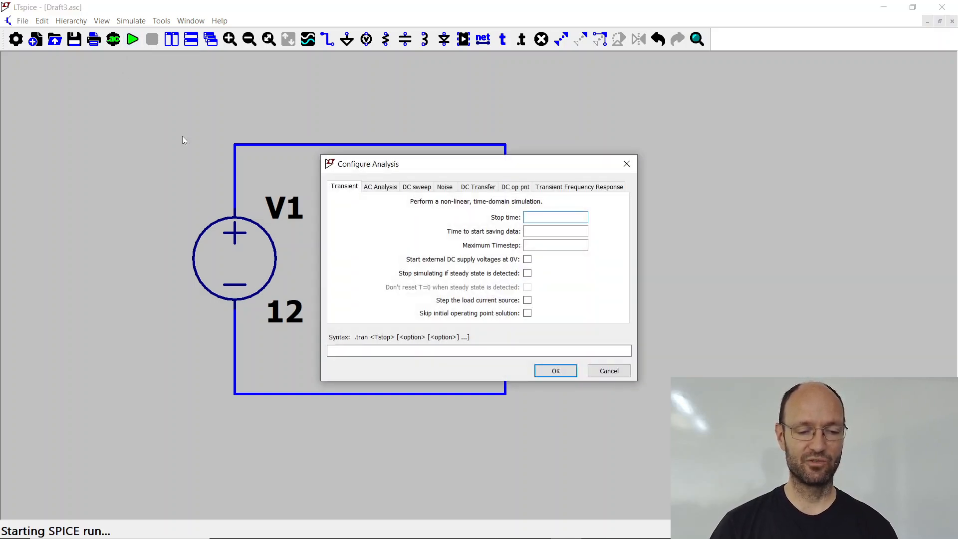
drag(345, 166, 366, 172)
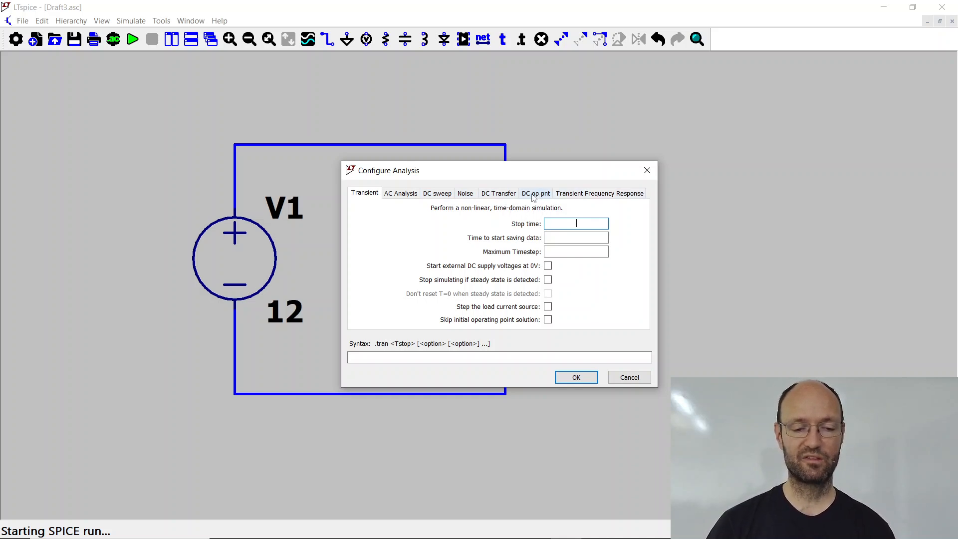
key(alt+Tab)
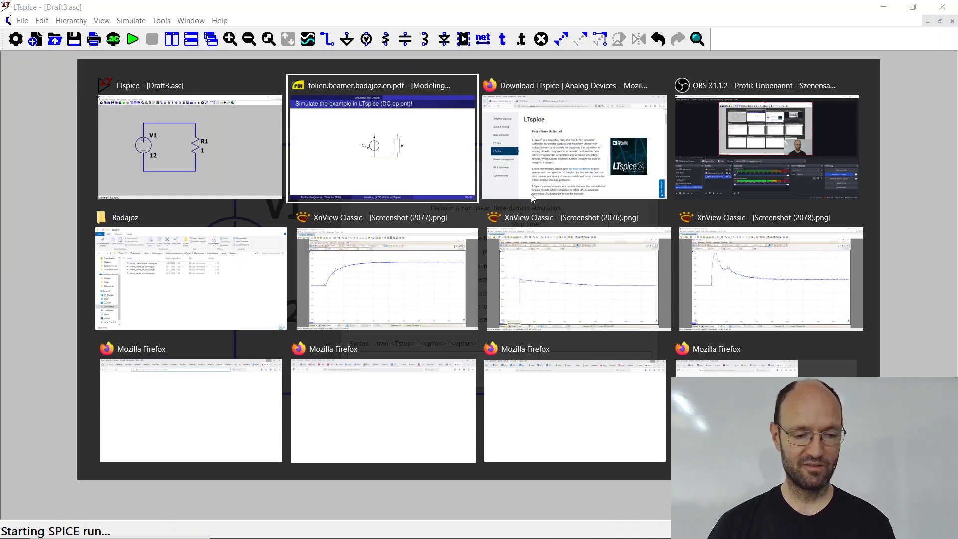
drag(477, 46, 612, 44)
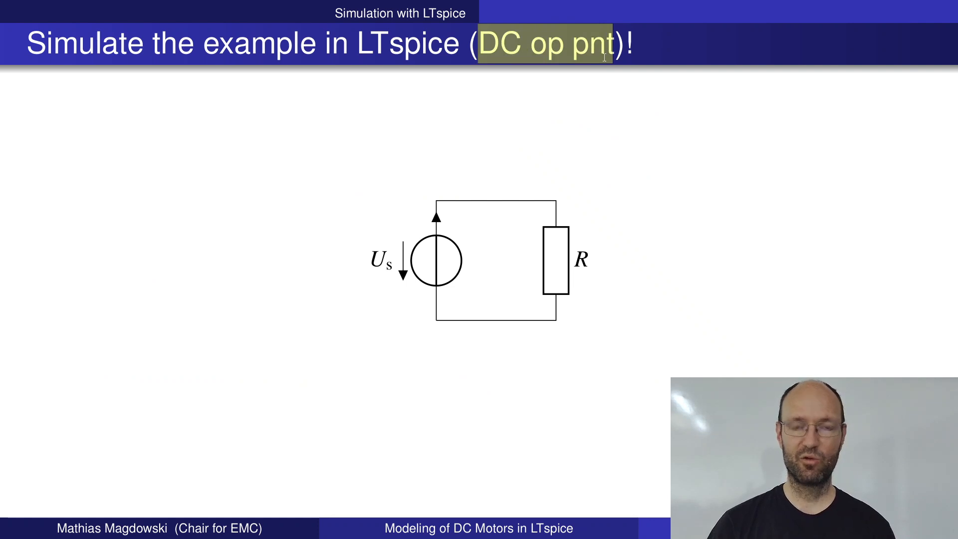
key(alt+Tab)
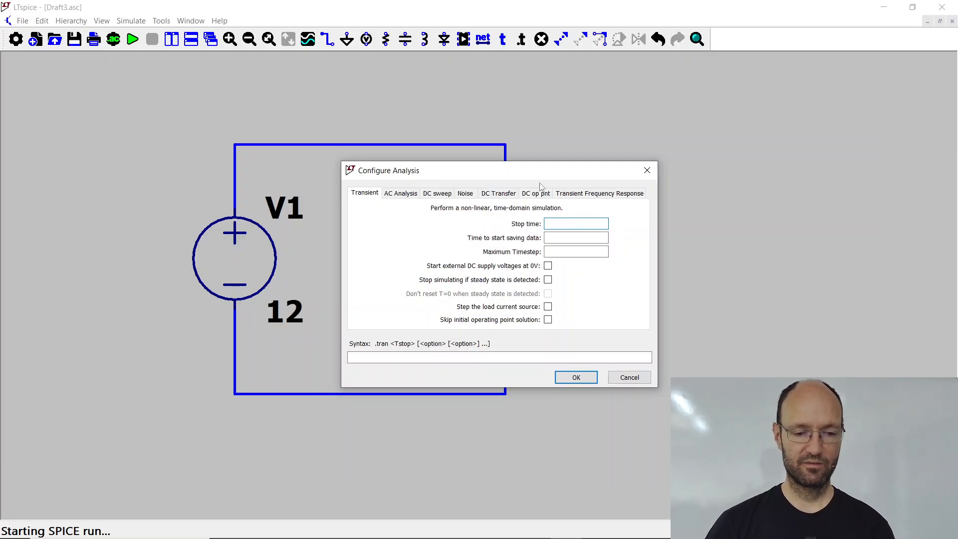
Step: Choose the DC op pnt analysis and place its .op directive just below the voltage source's side of the loop
click(540, 194)
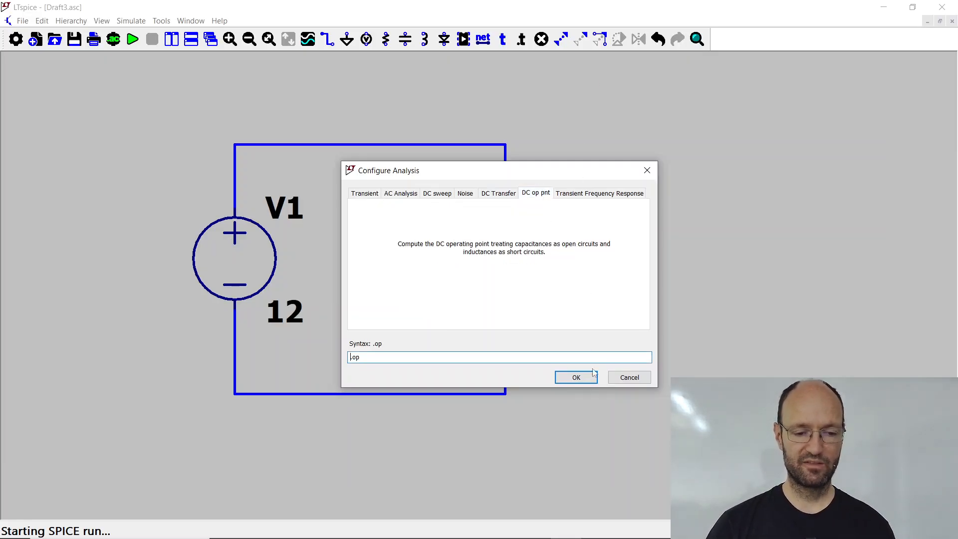
click(577, 377)
click(220, 410)
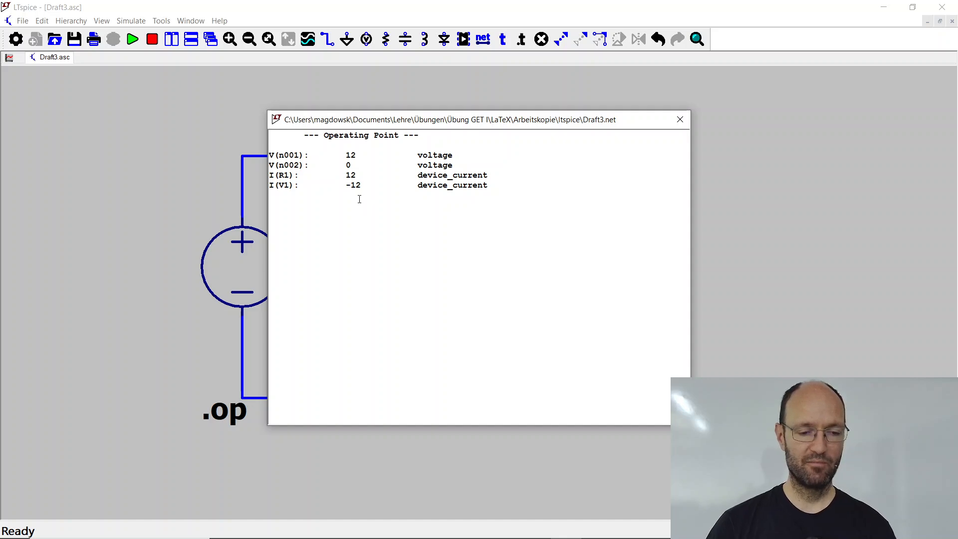
Step: Examine the node voltages and device currents in the operating point results and close the results window
drag(340, 120, 428, 121)
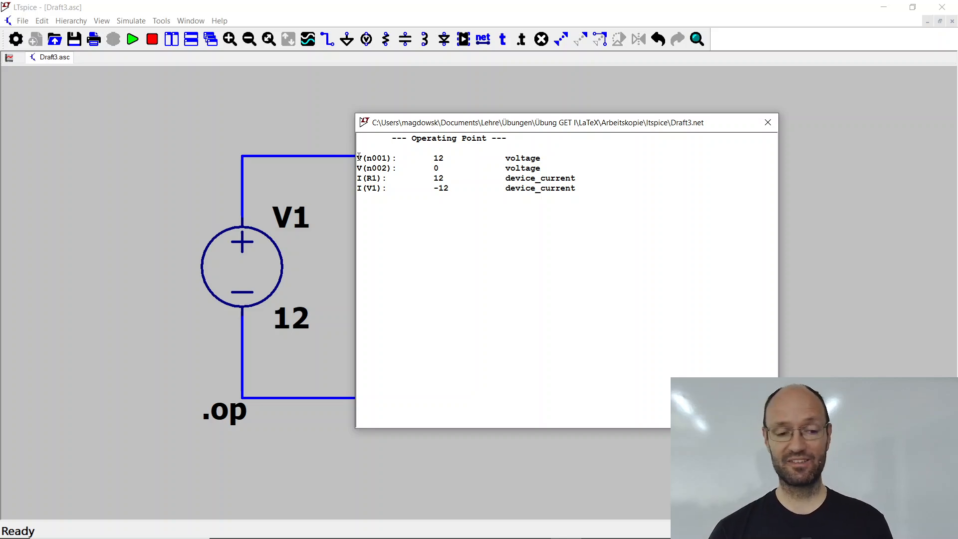
drag(358, 156, 552, 166)
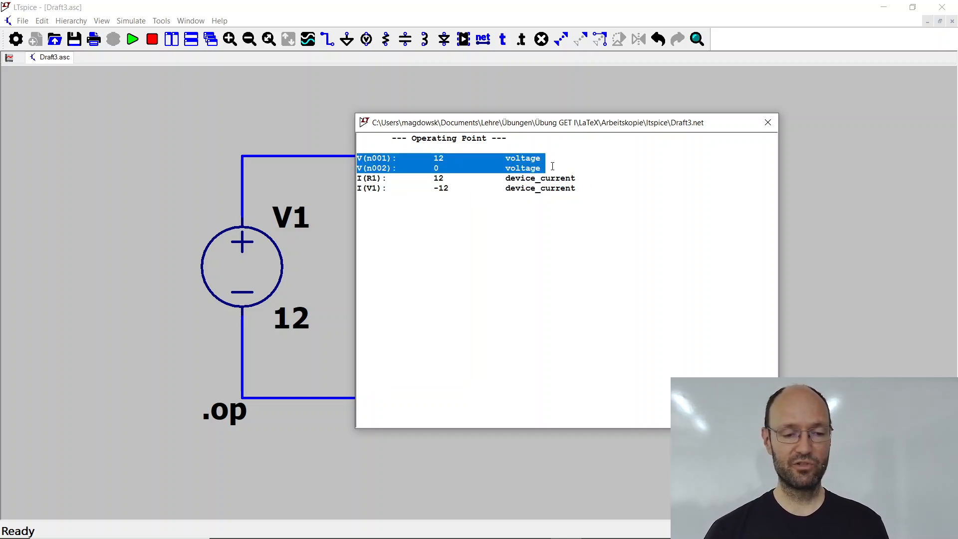
click(380, 162)
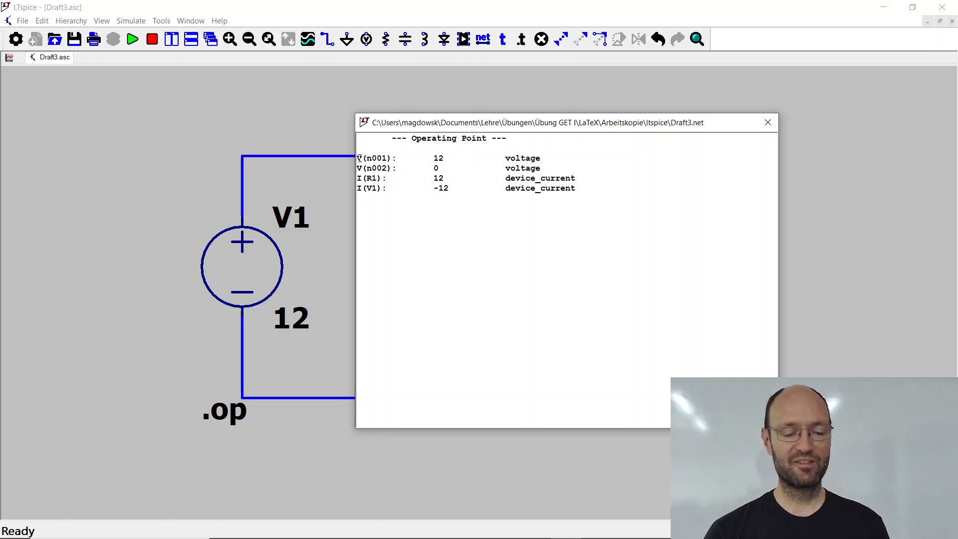
drag(358, 158, 568, 163)
drag(569, 165, 610, 187)
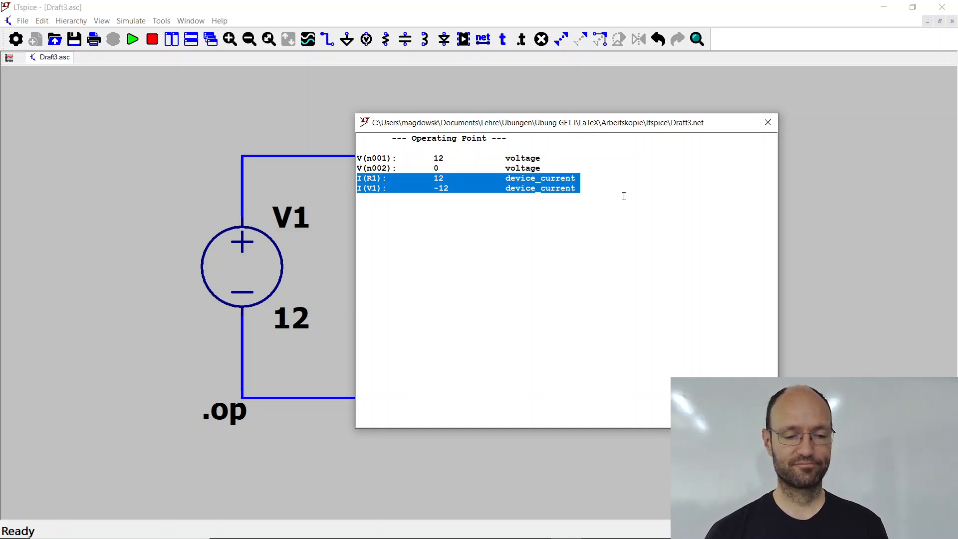
click(768, 122)
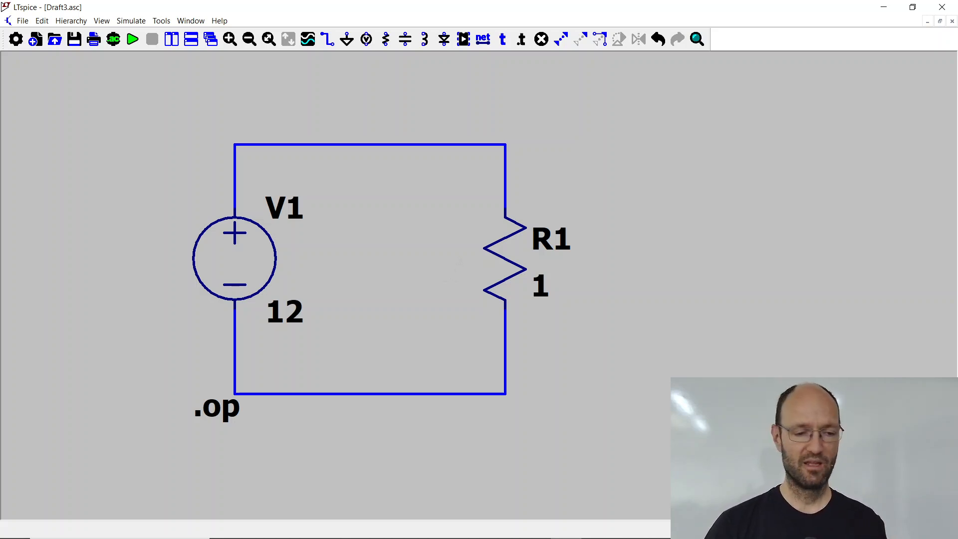
Step: Check the schematic's node voltages without placing a ground symbol, rerun the operating point simulation and close its results
click(347, 39)
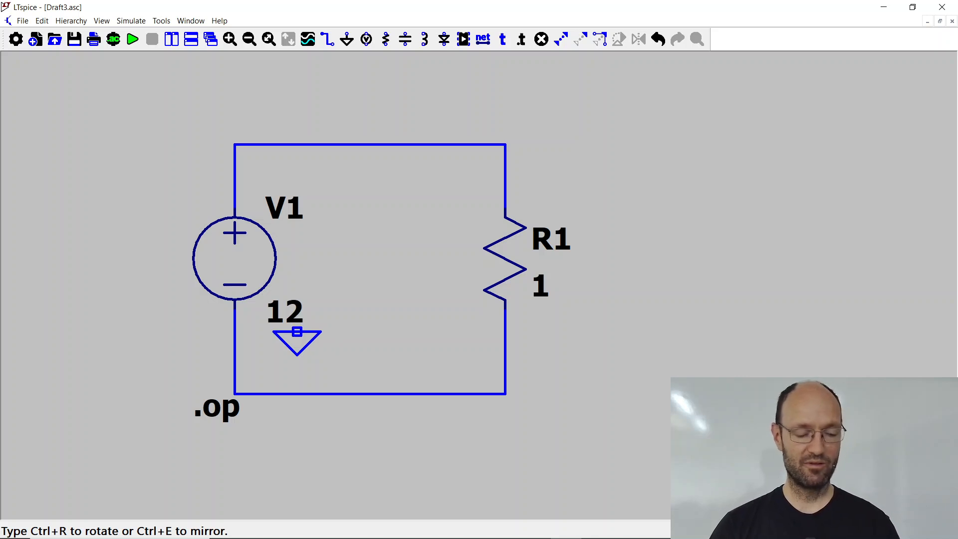
key(Escape)
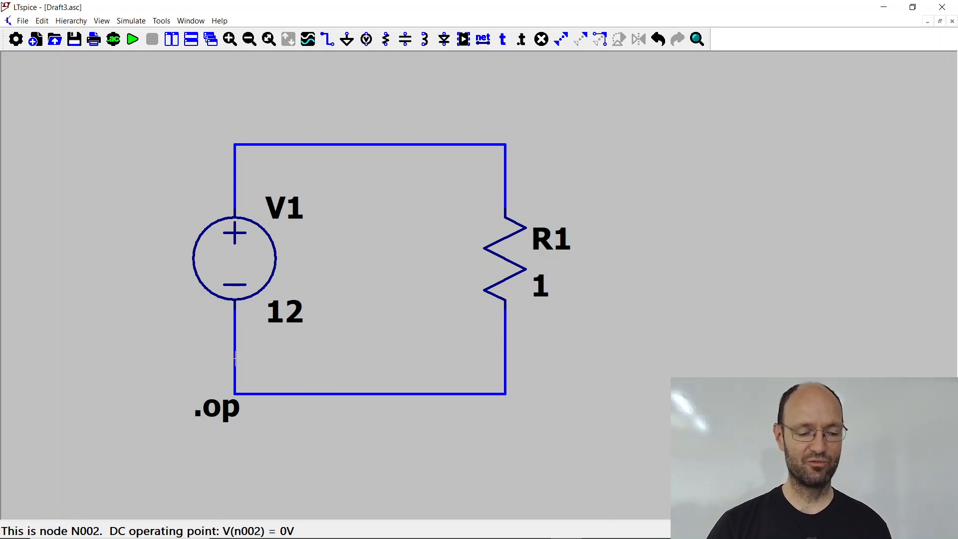
mouse_move(235, 148)
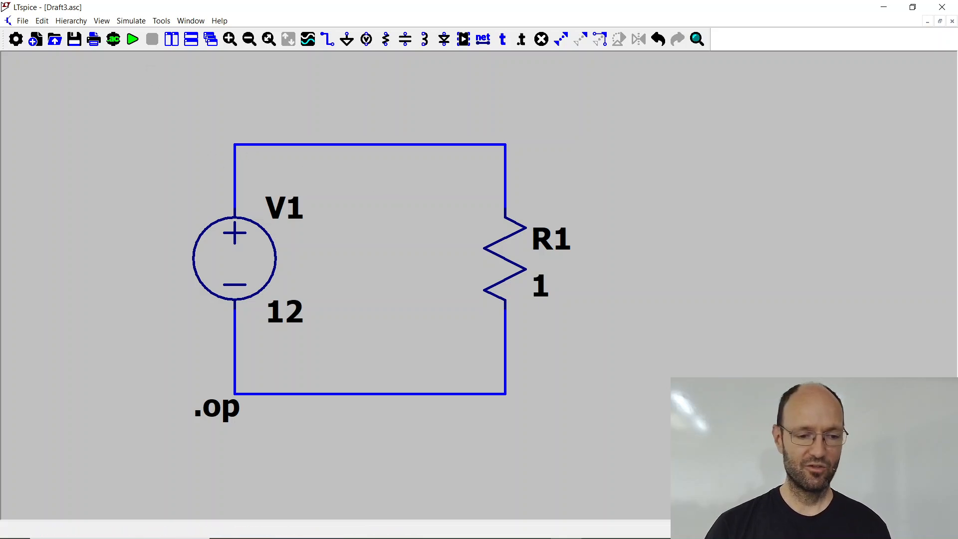
click(133, 40)
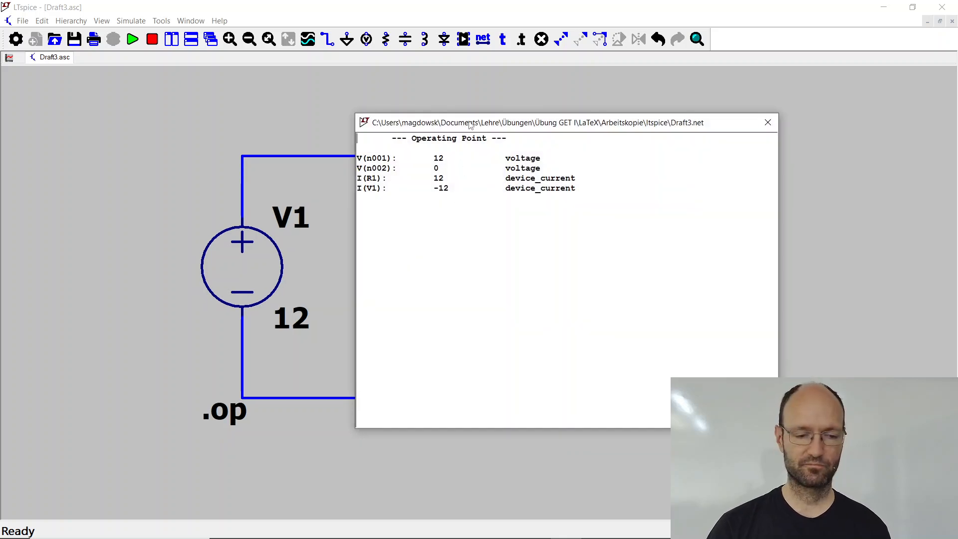
click(768, 122)
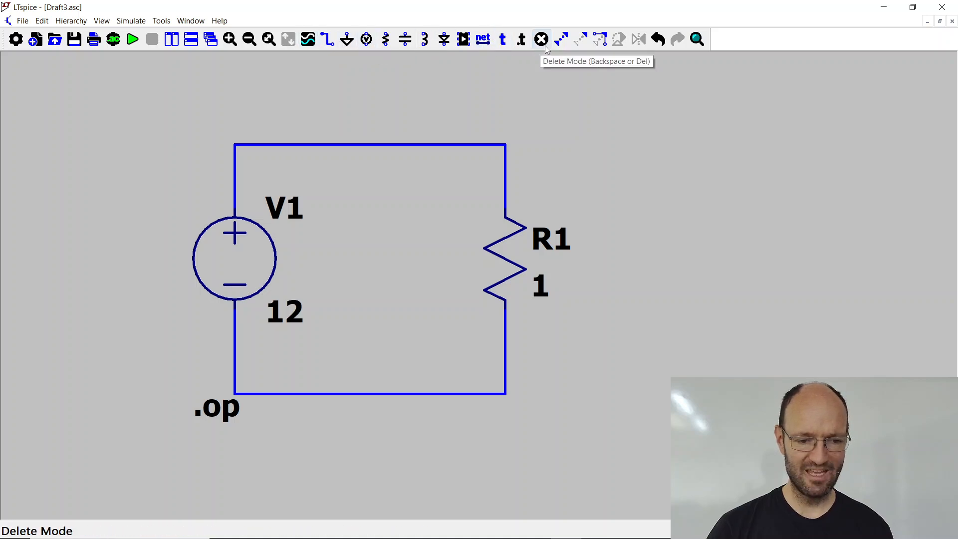
Step: Place a ground symbol just below the loop's lower-right corner and connect it to that corner with a short wire
mouse_move(226, 411)
mouse_down()
mouse_move(184, 416)
mouse_move(213, 417)
mouse_up()
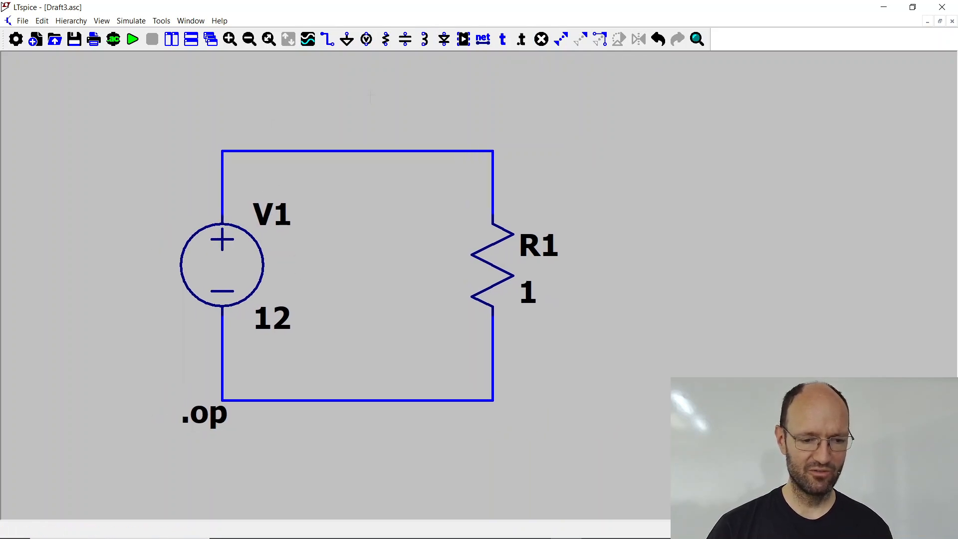
click(347, 39)
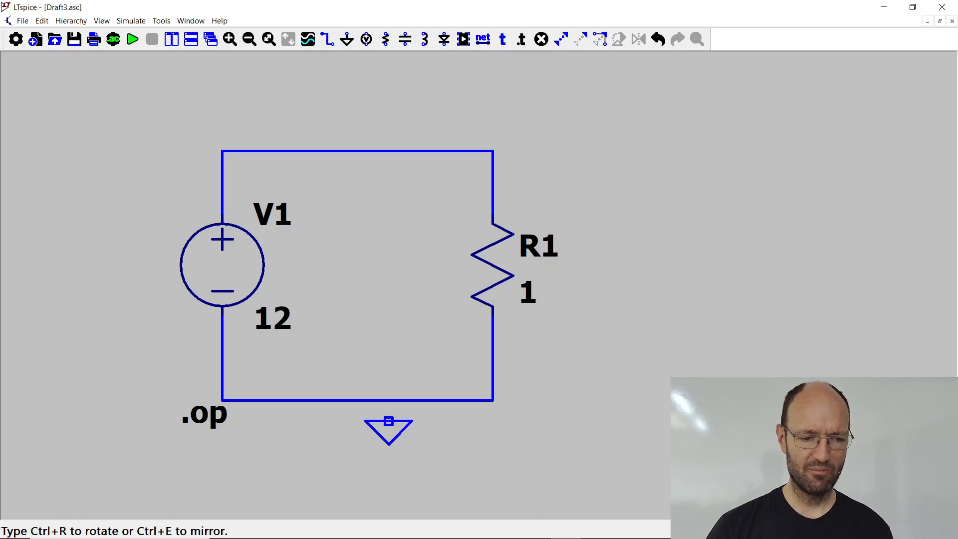
click(493, 422)
key(Escape)
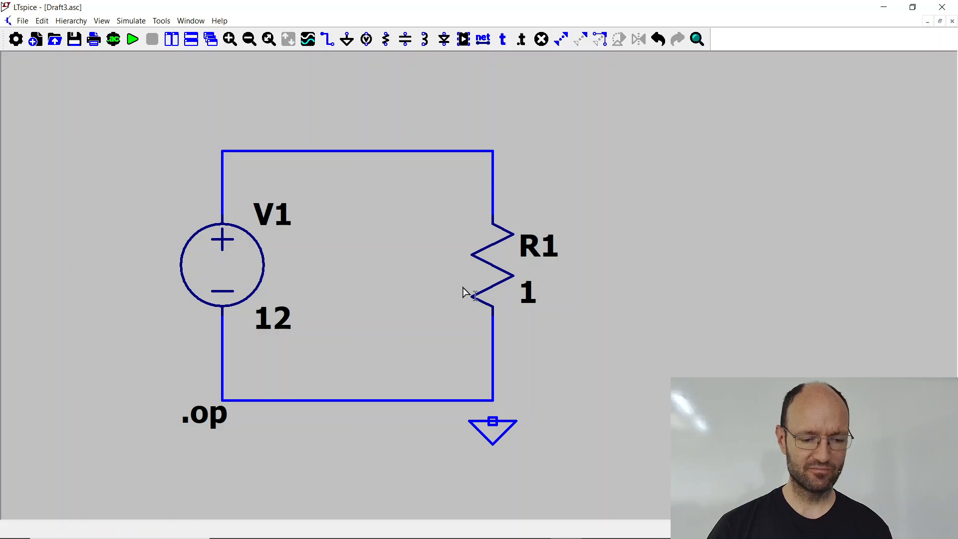
click(327, 39)
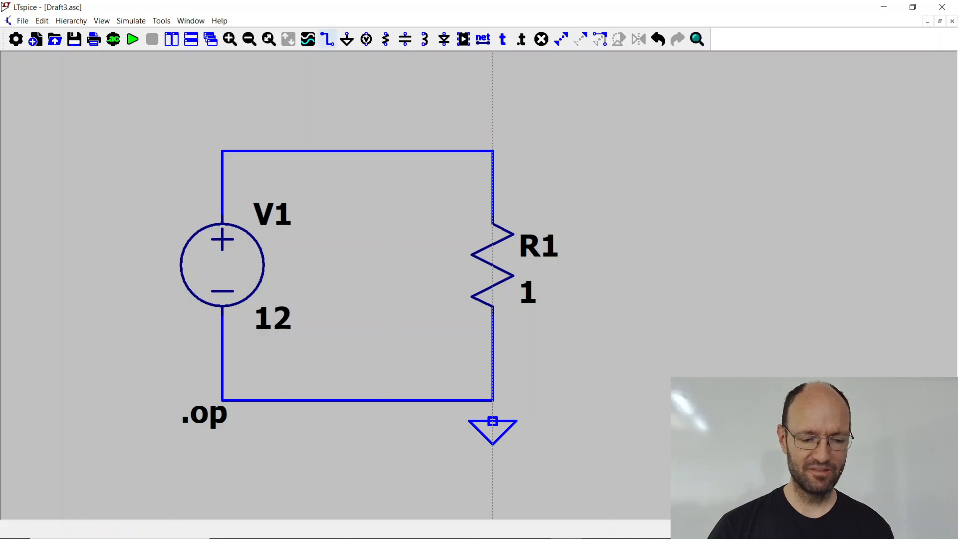
click(492, 421)
click(492, 400)
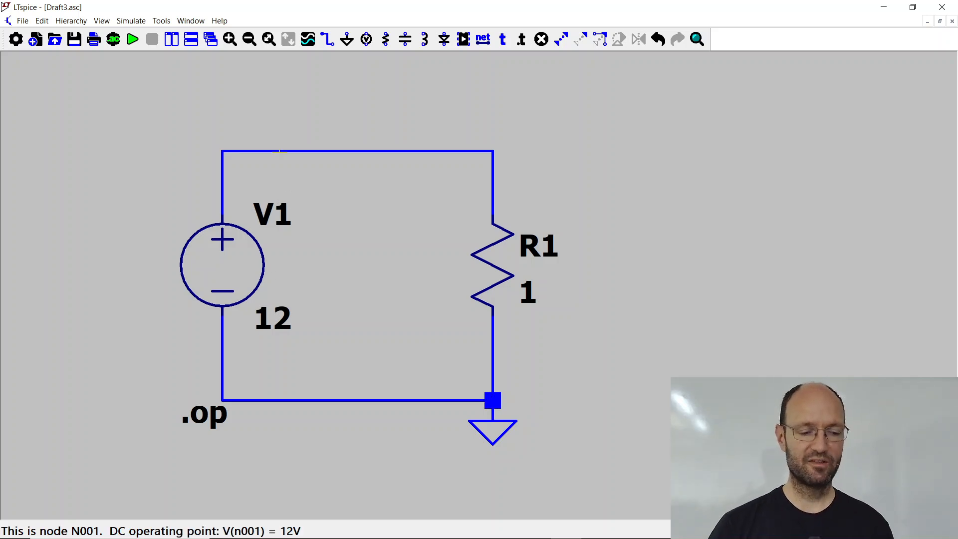
Step: Rerun the operating point simulation on the grounded circuit and halt the run in progress
click(132, 40)
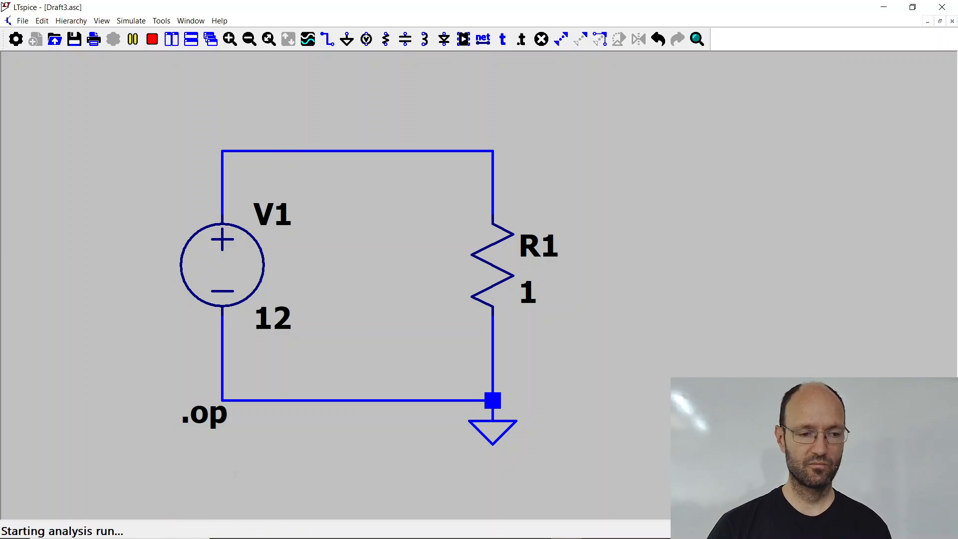
key(alt+r)
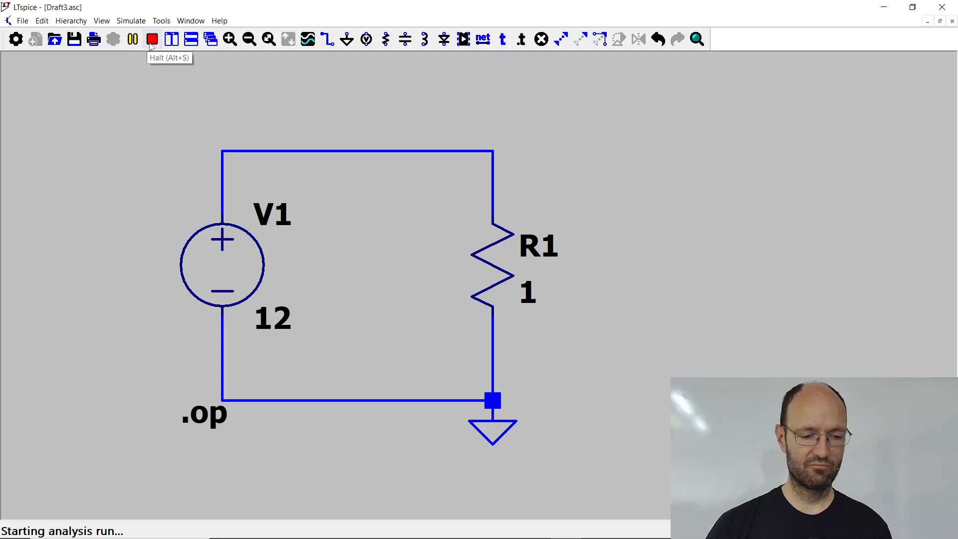
click(152, 43)
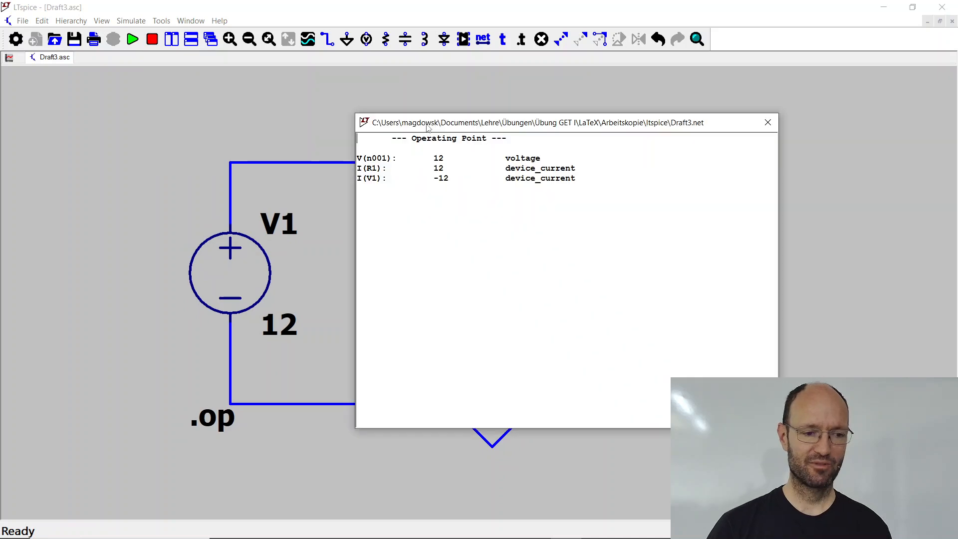
Step: Move the results beside the circuit and examine the node voltage and the currents through R1 and V1
drag(428, 128, 647, 105)
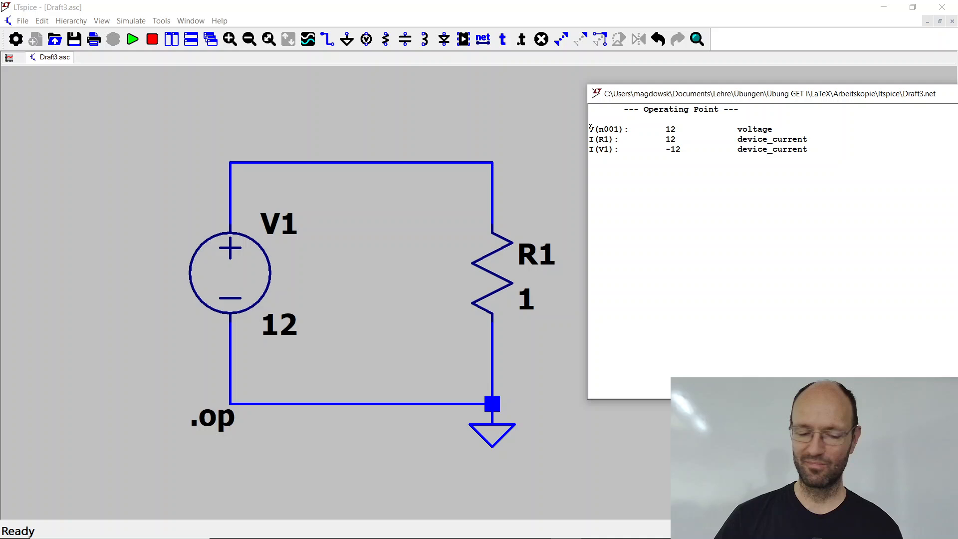
drag(591, 128, 775, 131)
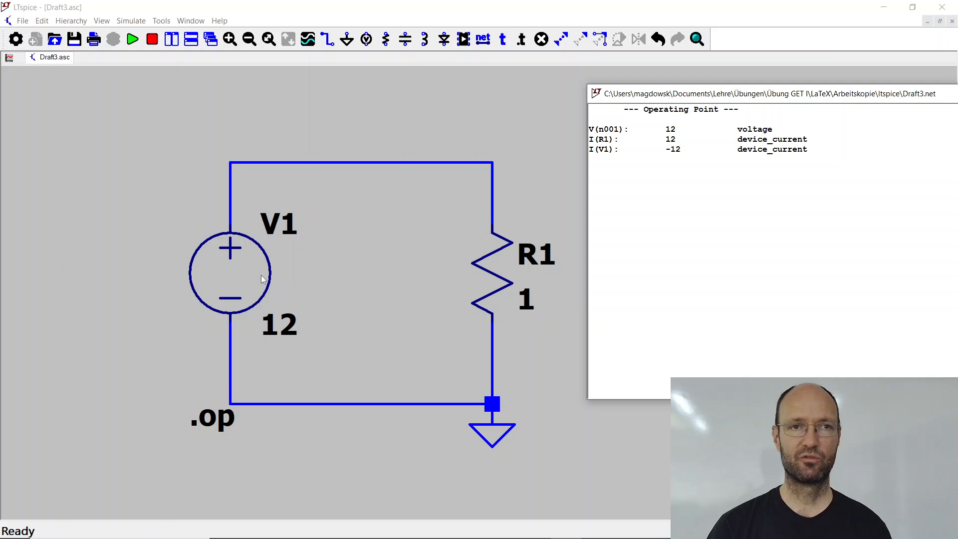
mouse_move(507, 281)
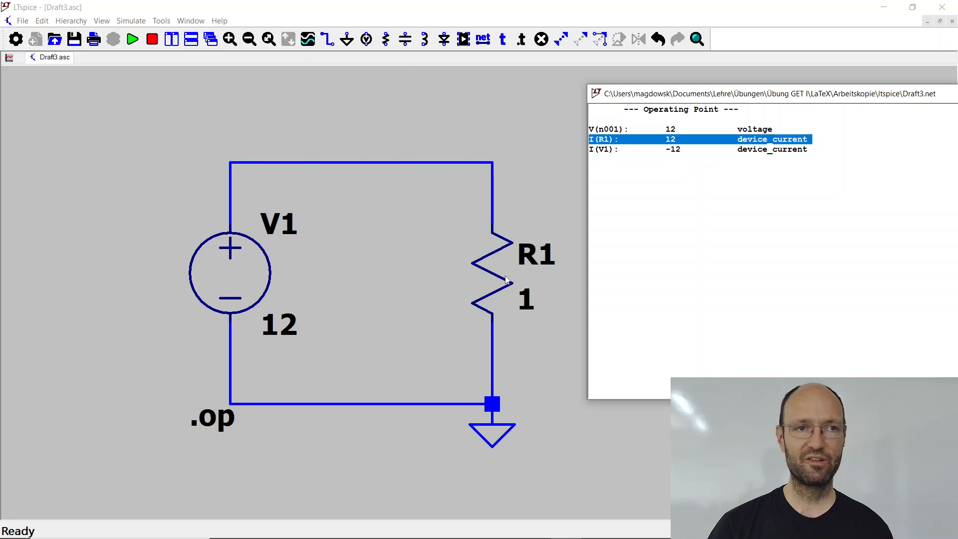
click(678, 150)
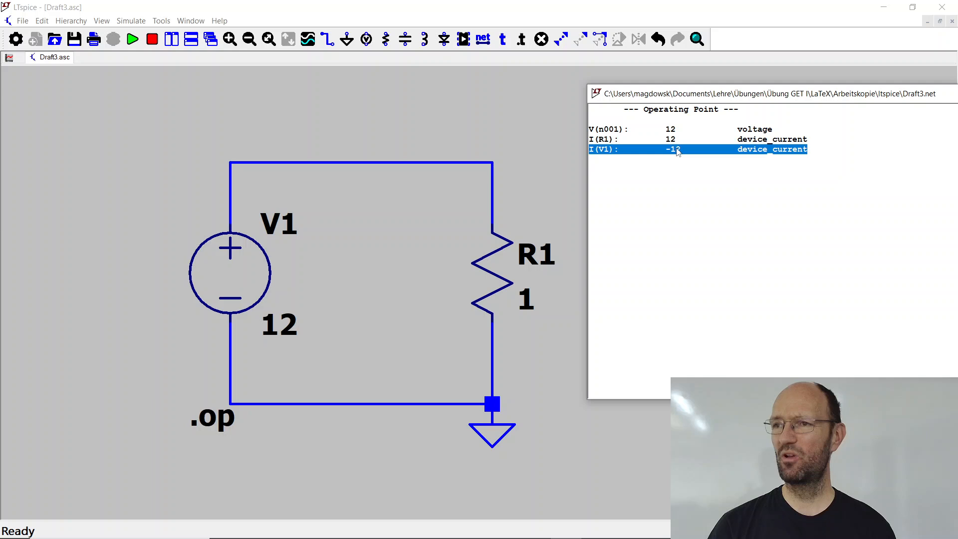
click(671, 172)
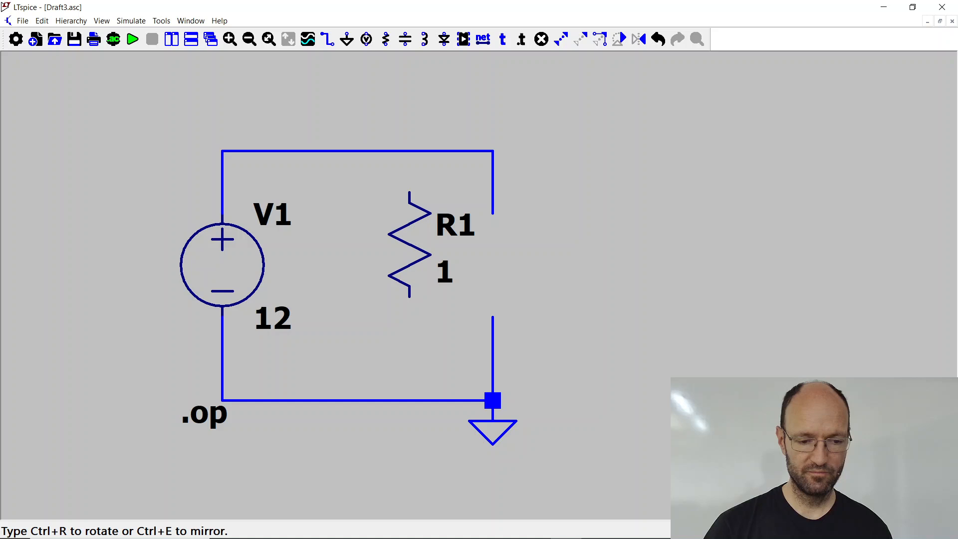
Step: Rotate resistor R1 by 180° and put it back between its two wires on the loop's right side
click(493, 265)
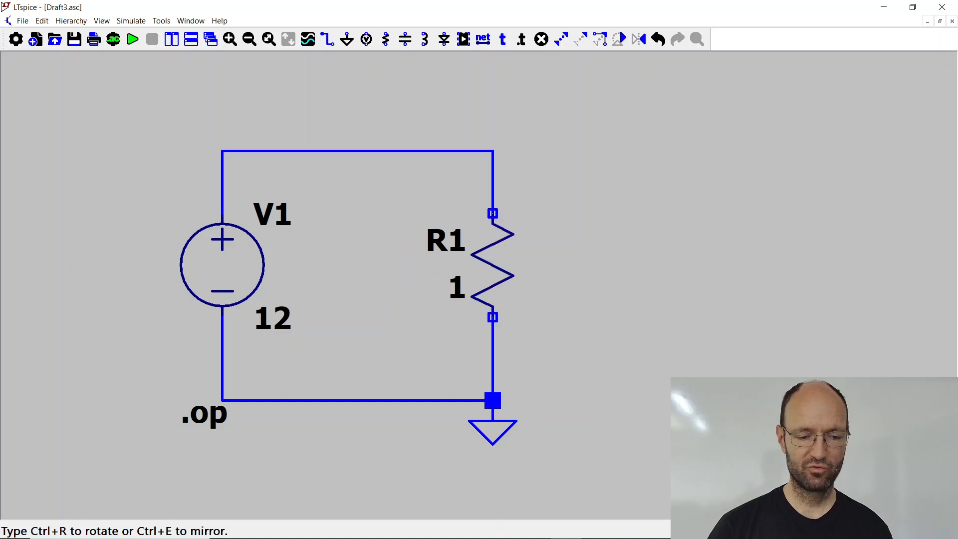
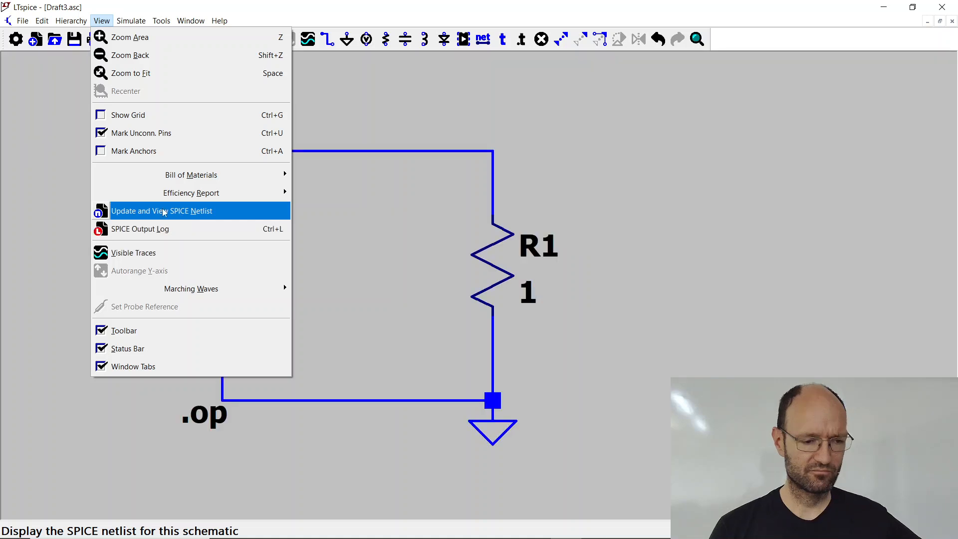
Step: Update and display the SPICE netlist of the circuit
click(164, 213)
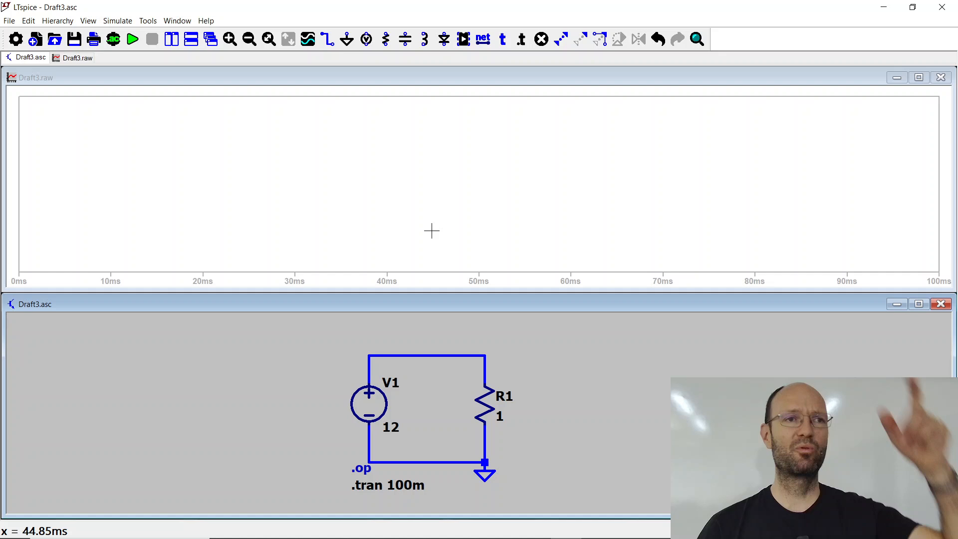
Step: Open the analysis configuration and look at the DC operating point settings
click(117, 20)
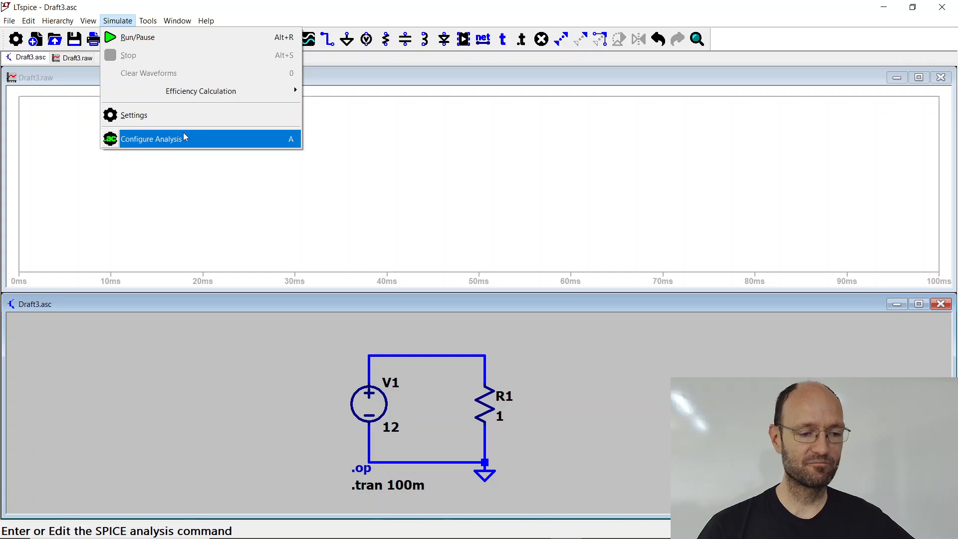
click(184, 135)
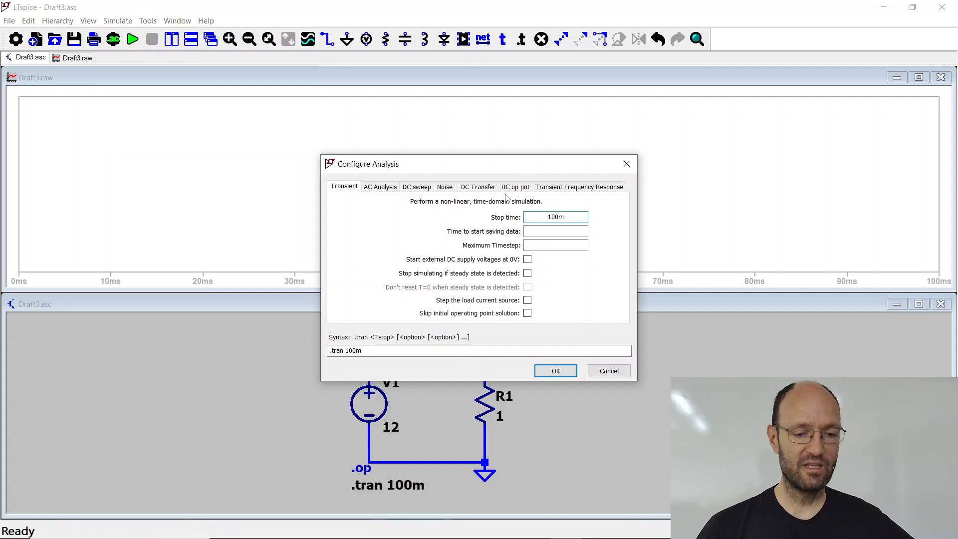
click(515, 187)
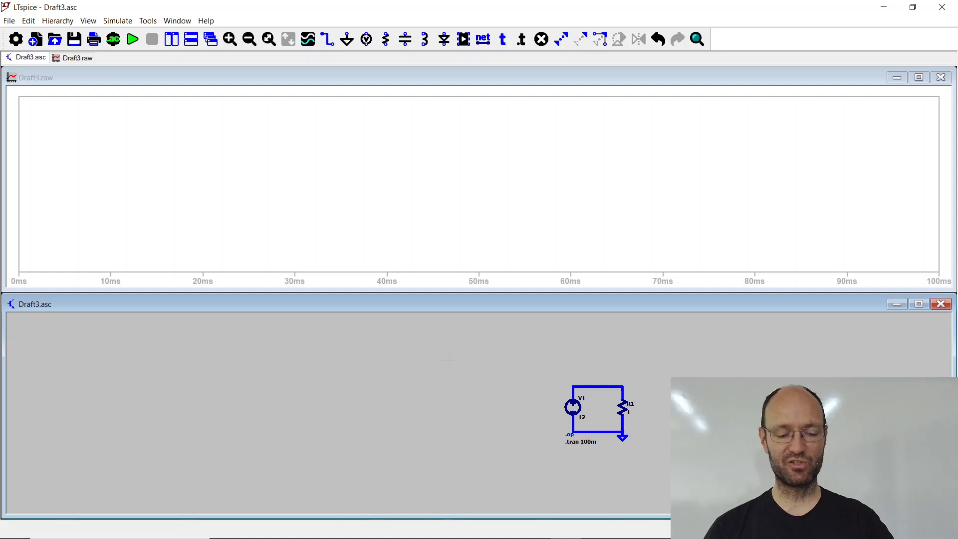
Step: Mirror resistor R1 and put it back between its two wires on the loop's right side
key(space)
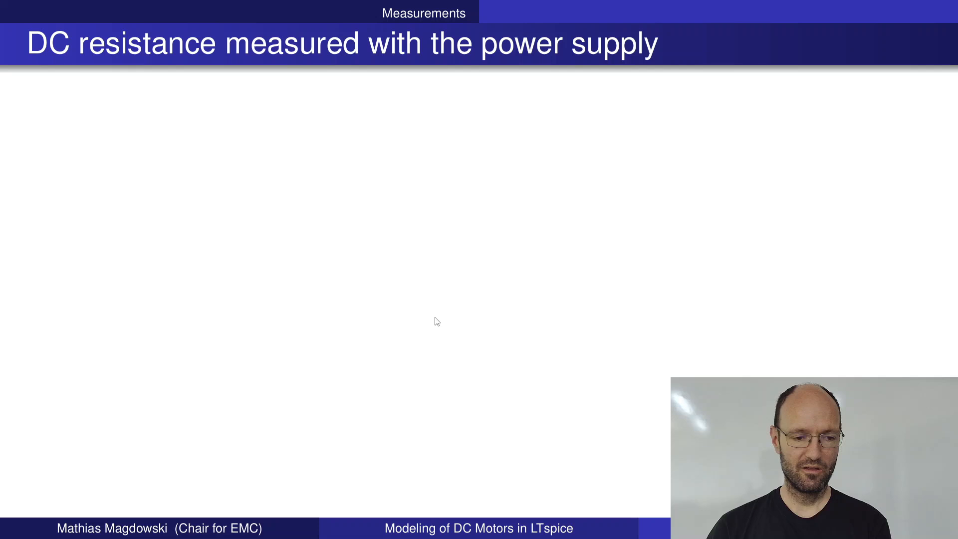
key(Left)
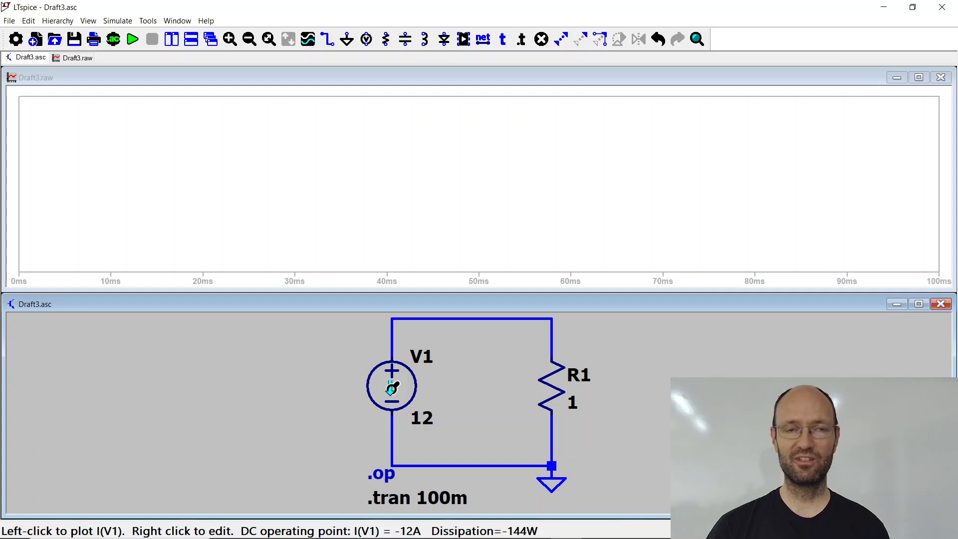
click(577, 40)
click(552, 389)
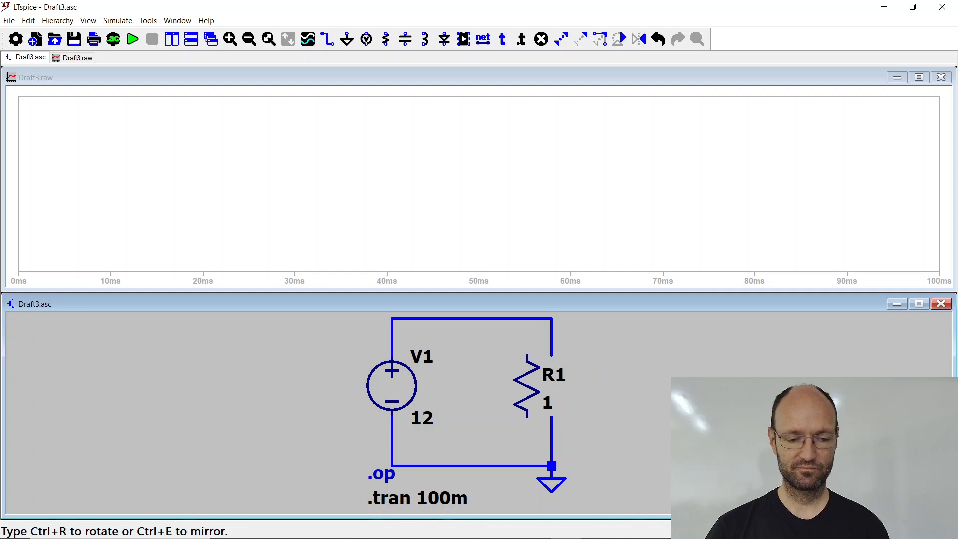
key(ctrl+e)
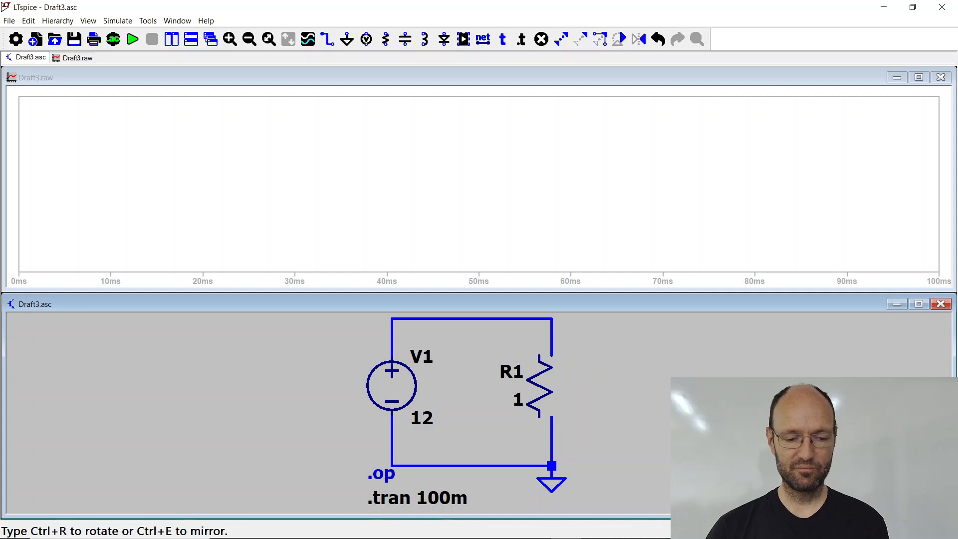
click(519, 396)
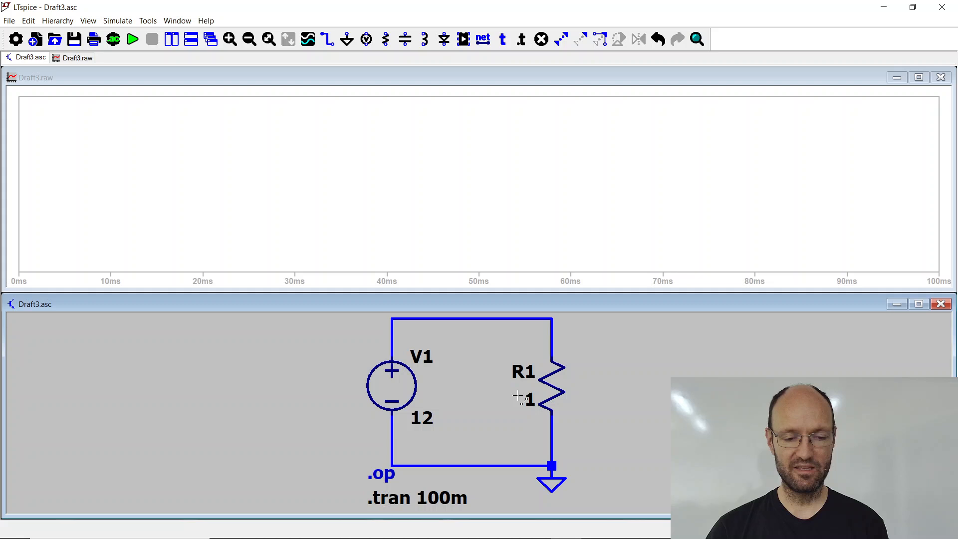
Step: Pick up R1 again, mirror it back to its original orientation and return it to the gap between its wires
mouse_move(554, 385)
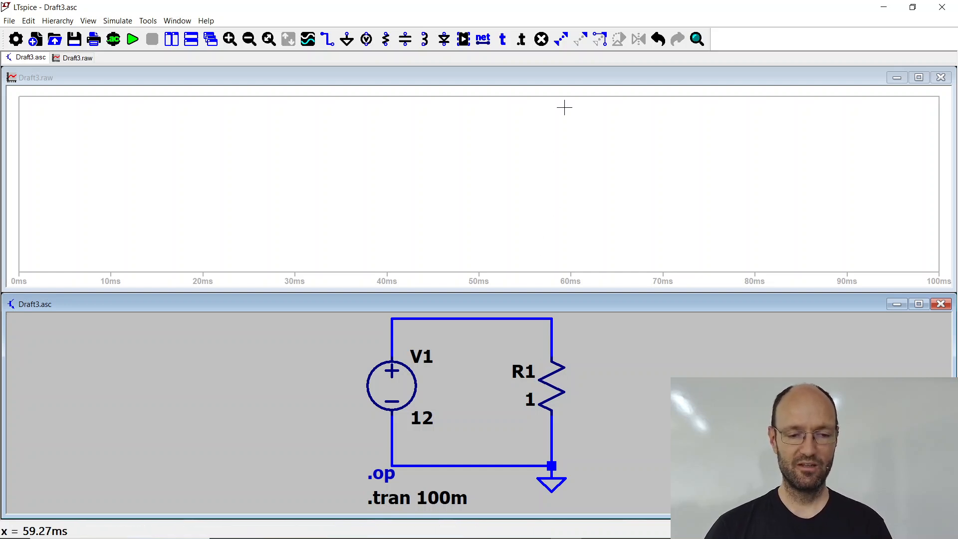
click(577, 35)
click(549, 384)
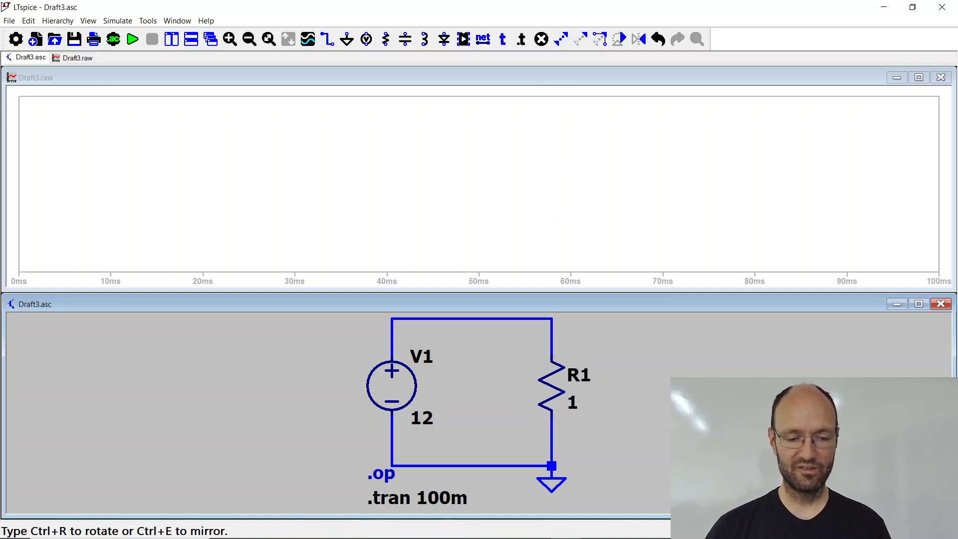
click(551, 389)
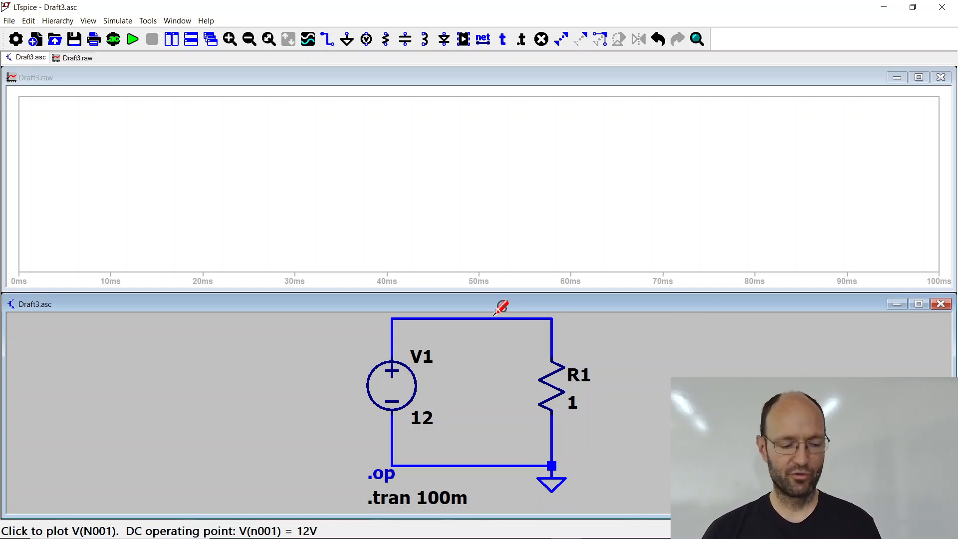
Step: Plot the current through R1 and the voltage of the loop's upper node in the waveform window
key(alt+Tab)
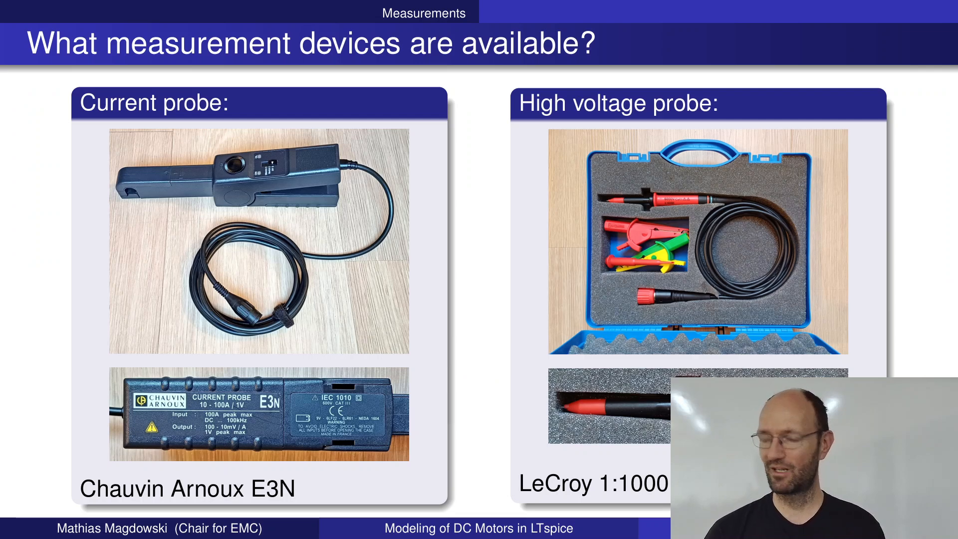
key(alt+Tab)
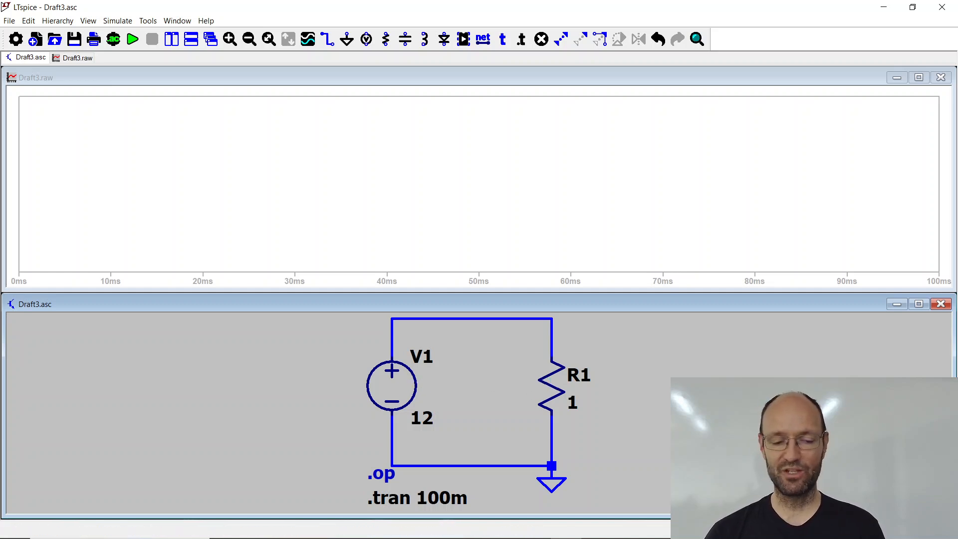
click(548, 385)
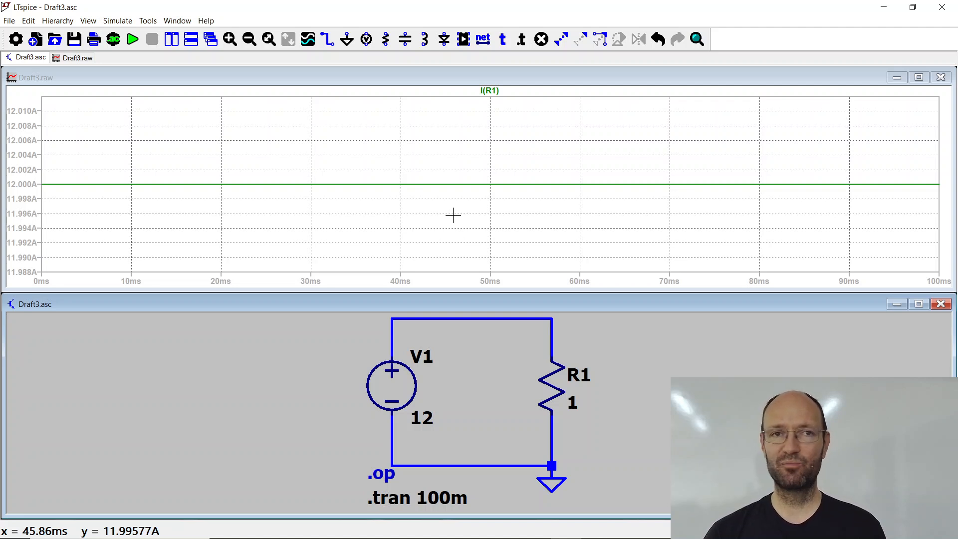
click(504, 316)
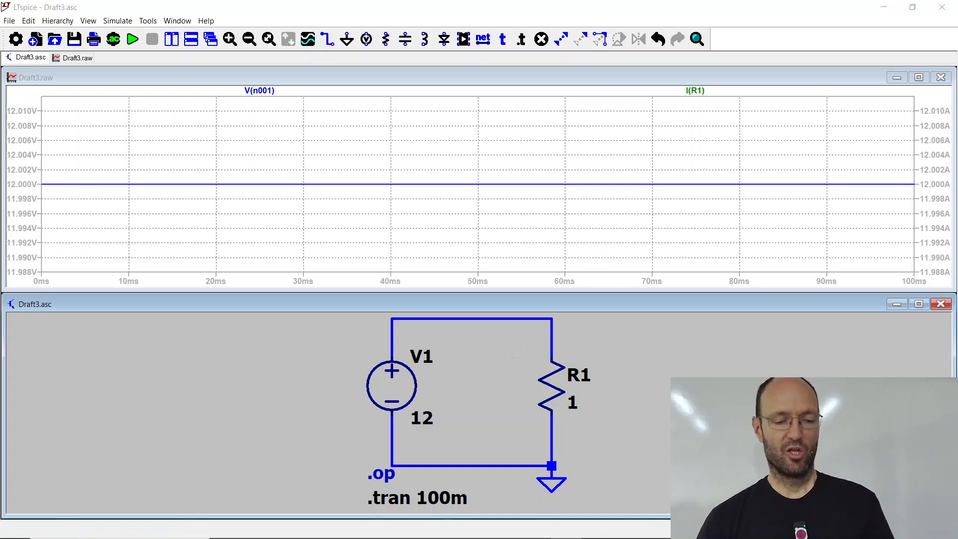
Step: Switch to the presentation slides and go to the LTspice transient analysis example with a source and a resistor
key(alt+Tab)
key(Right)
key(Right)
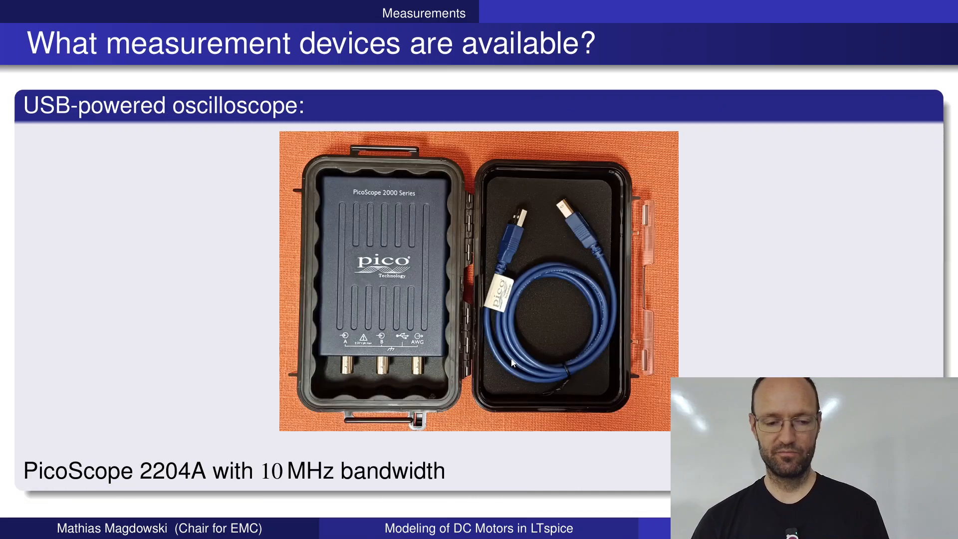
key(Right)
key(Right)
key(Right)
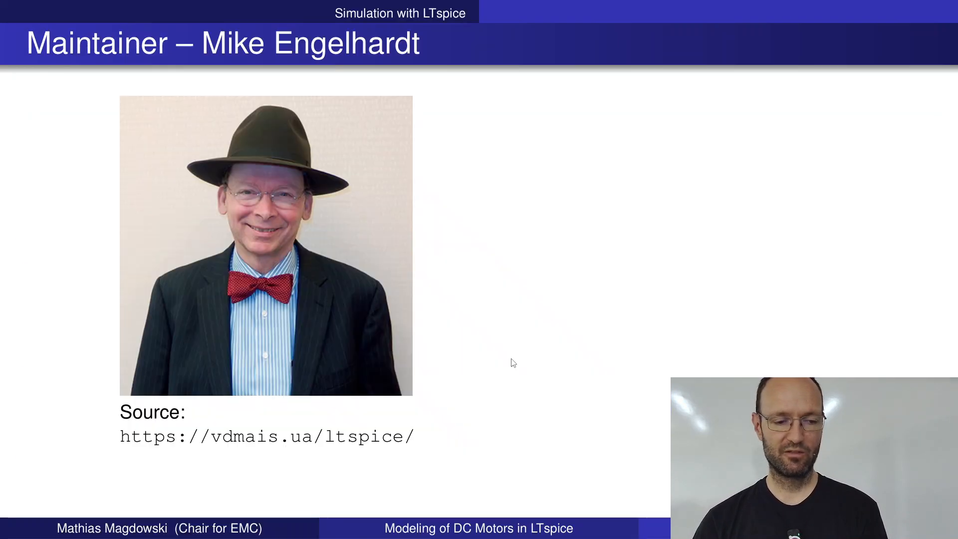
key(Right)
key(Right)
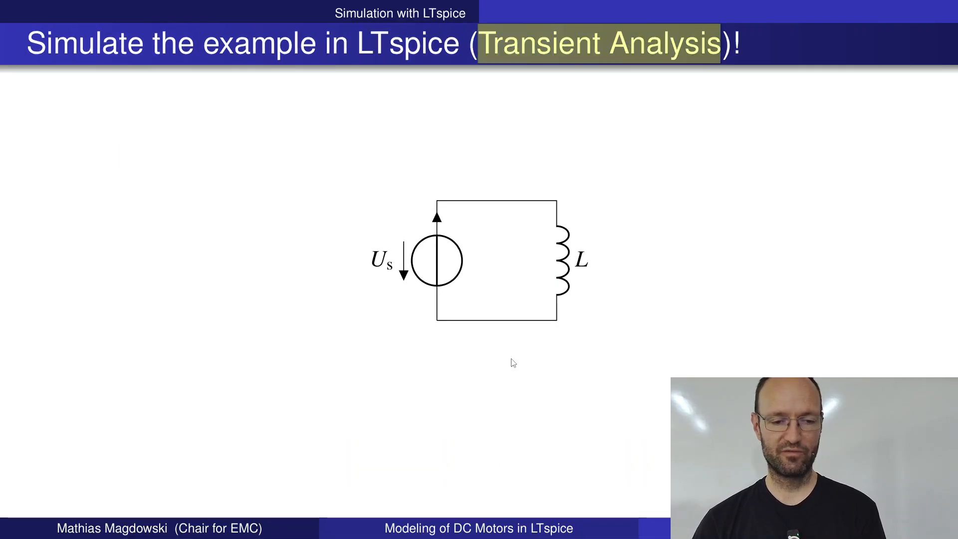
key(Left)
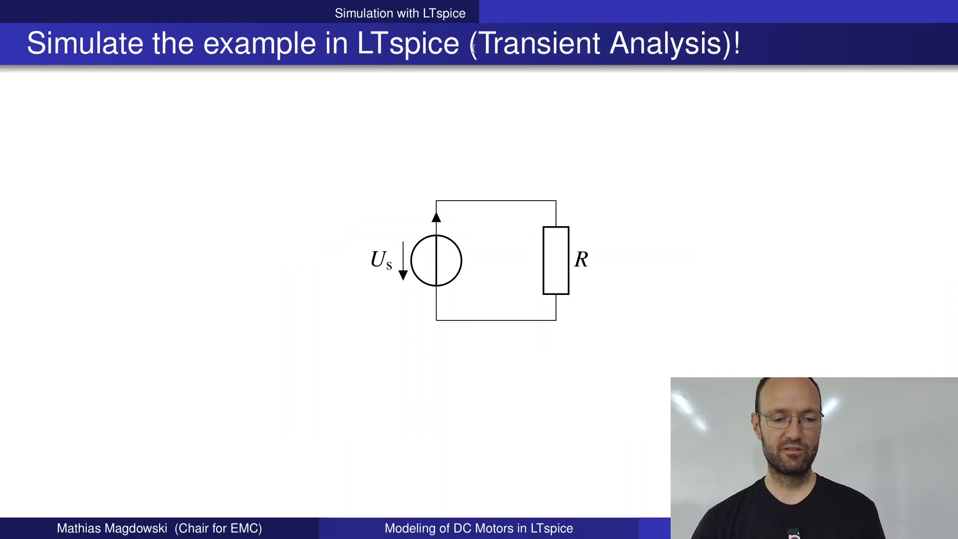
drag(478, 44, 722, 45)
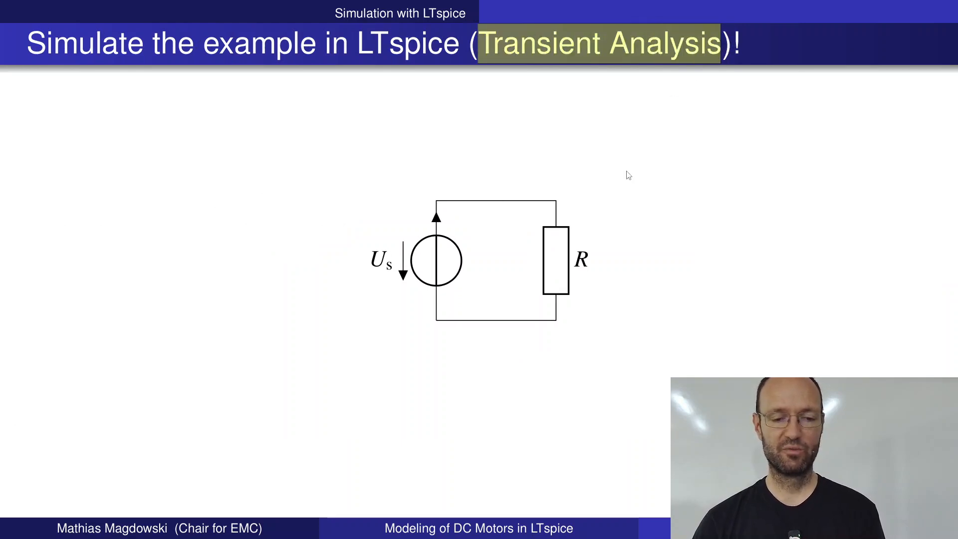
click(621, 189)
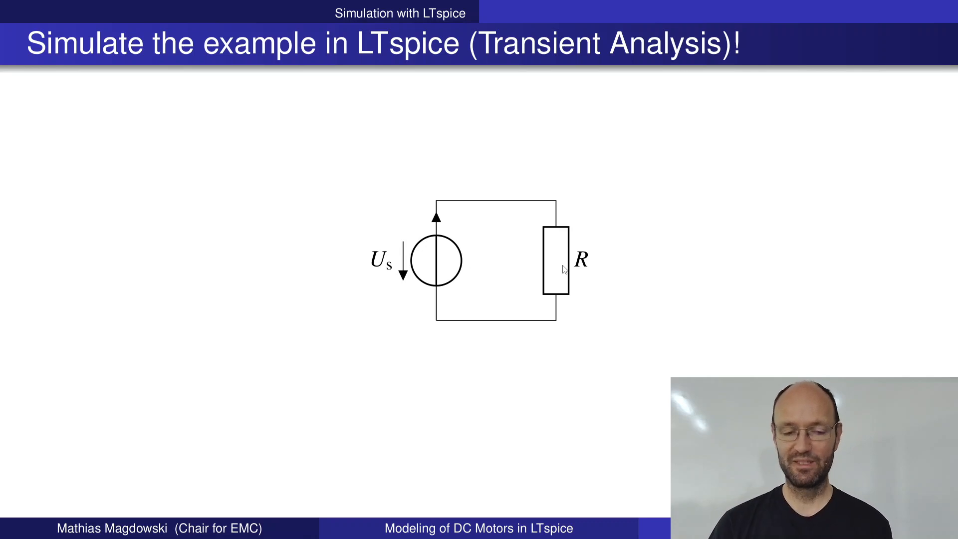
Step: Go on to the transient analysis slide that shows the source with an inductor L as its only load
key(Page_Down)
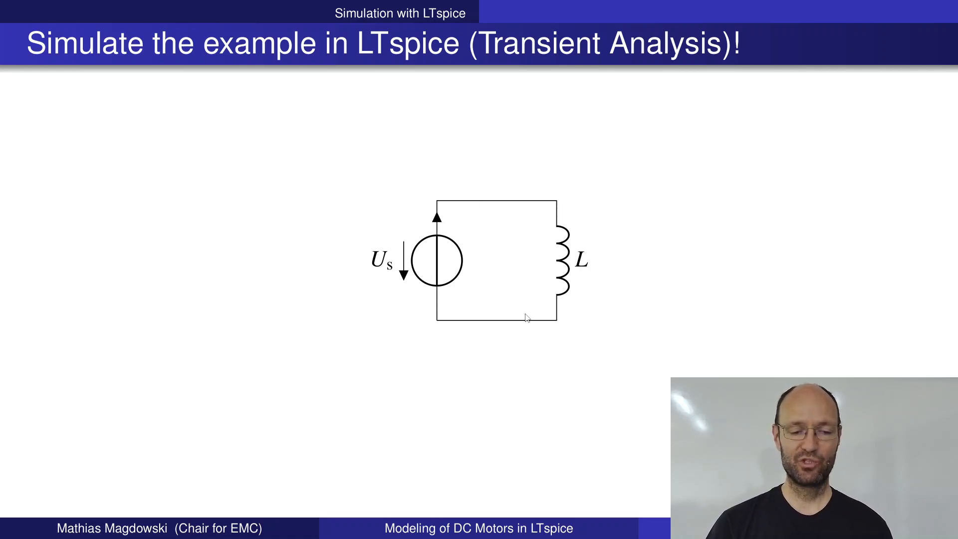
mouse_move(478, 44)
mouse_down()
mouse_move(718, 50)
mouse_move(478, 46)
mouse_up()
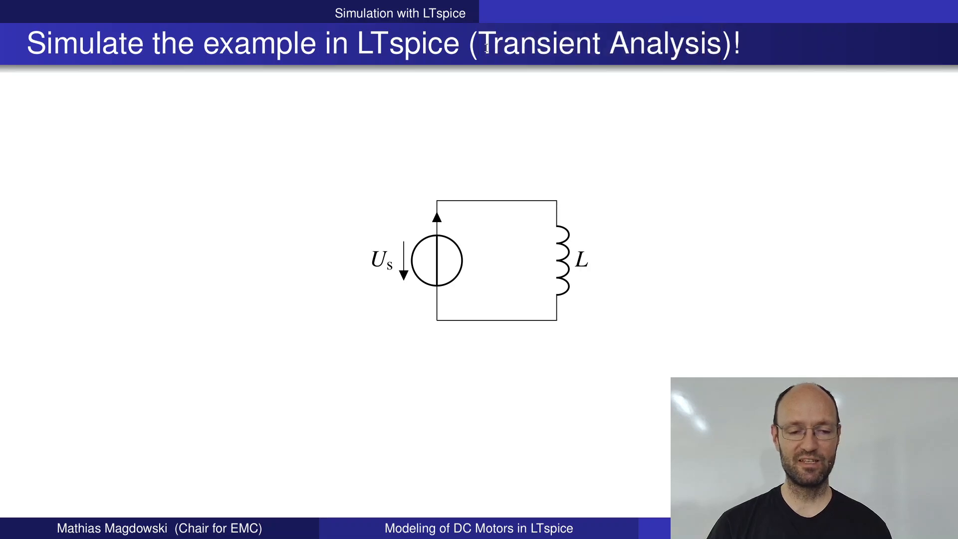
click(551, 185)
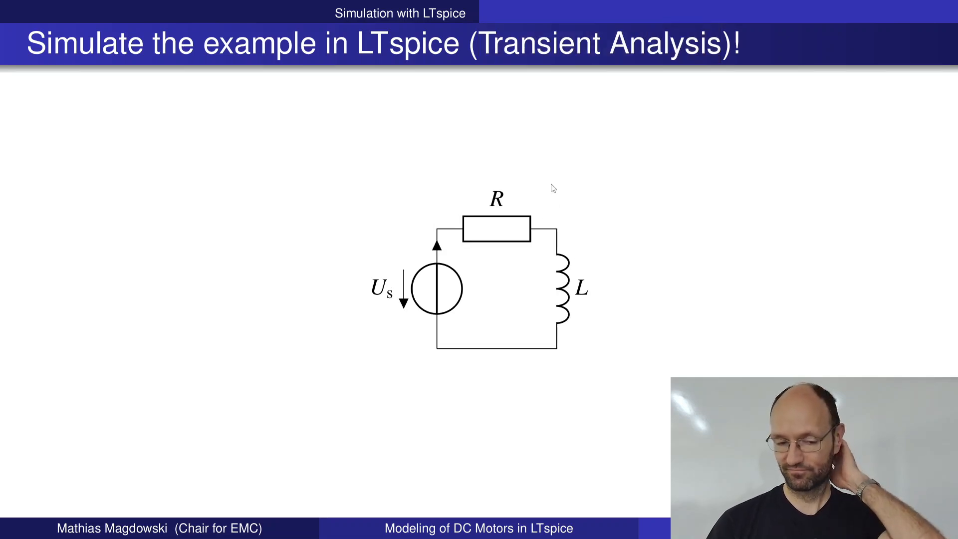
key(Left)
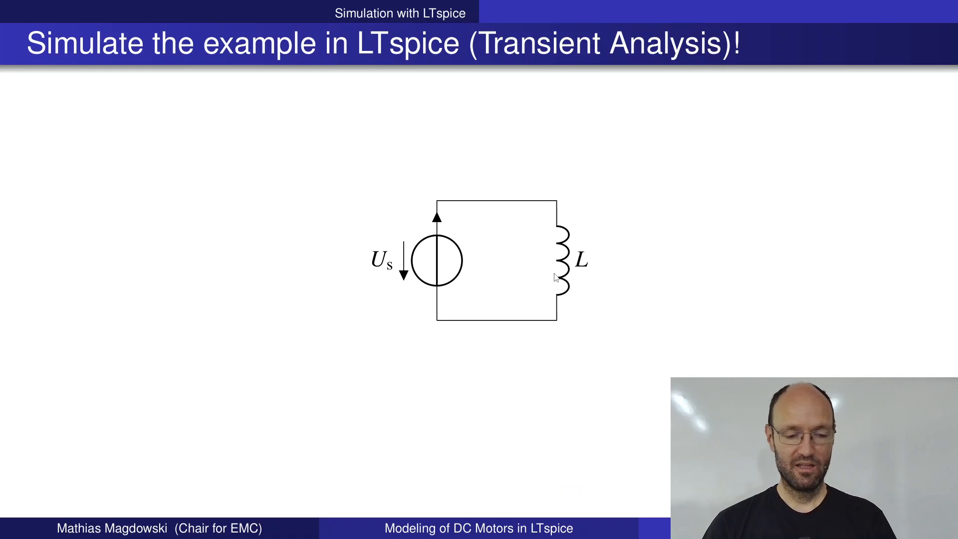
Step: Switch back to LTspice, delete resistor R1 and place an inductor in its gap on the loop's right side
key(alt+Tab)
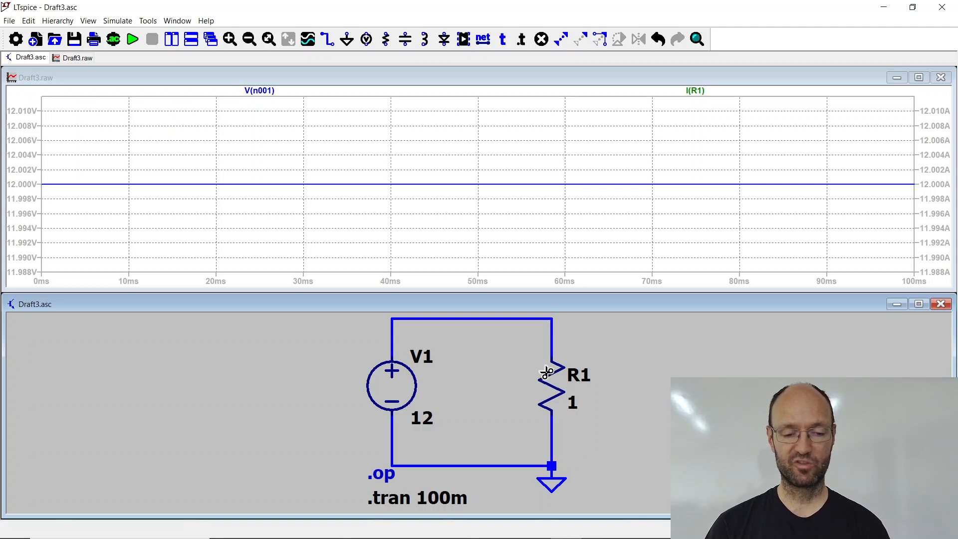
click(554, 389)
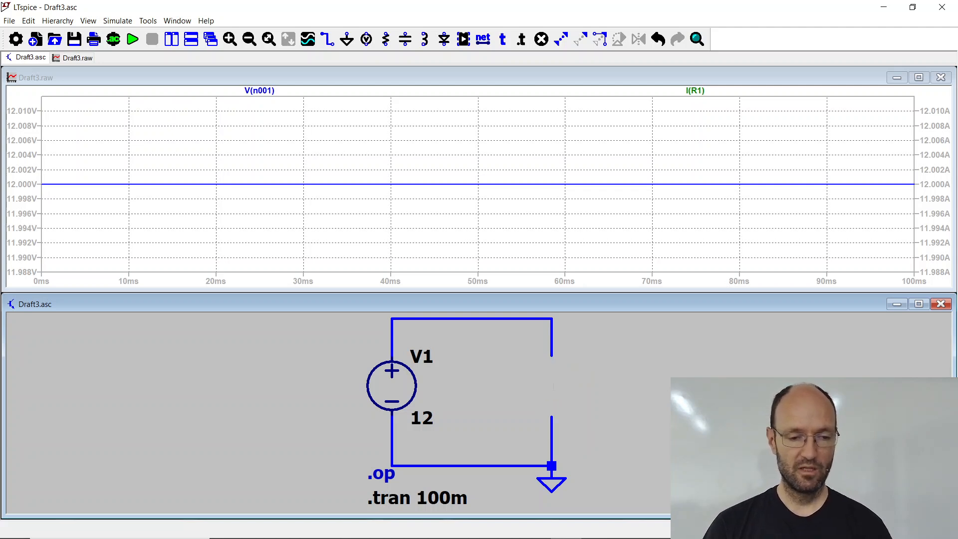
click(426, 40)
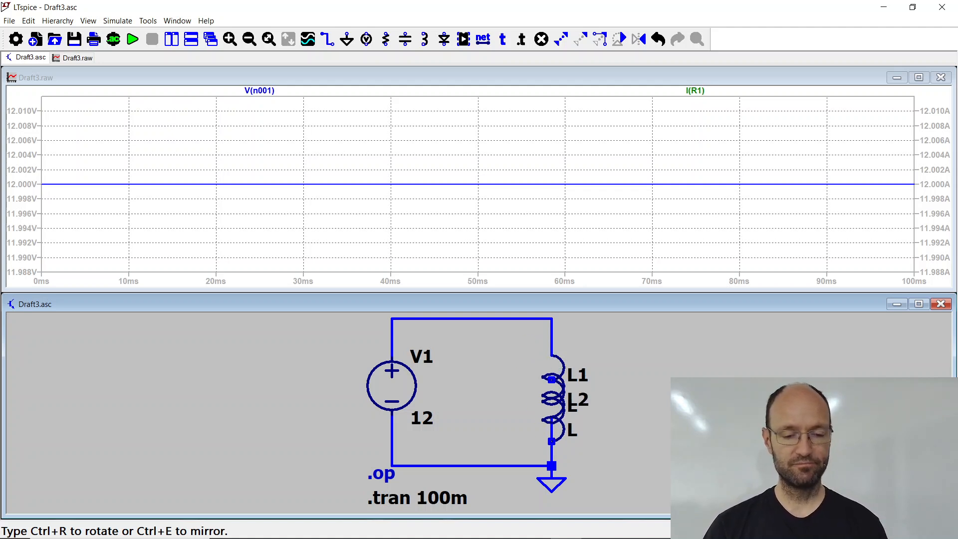
key(Escape)
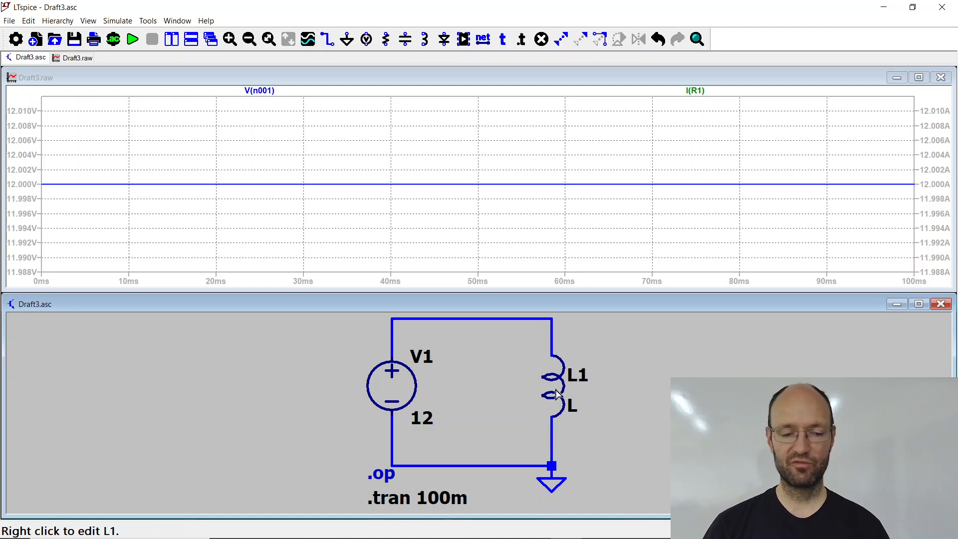
Step: Enter 1m as the inductance of inductor L1 in its properties
right_click(555, 388)
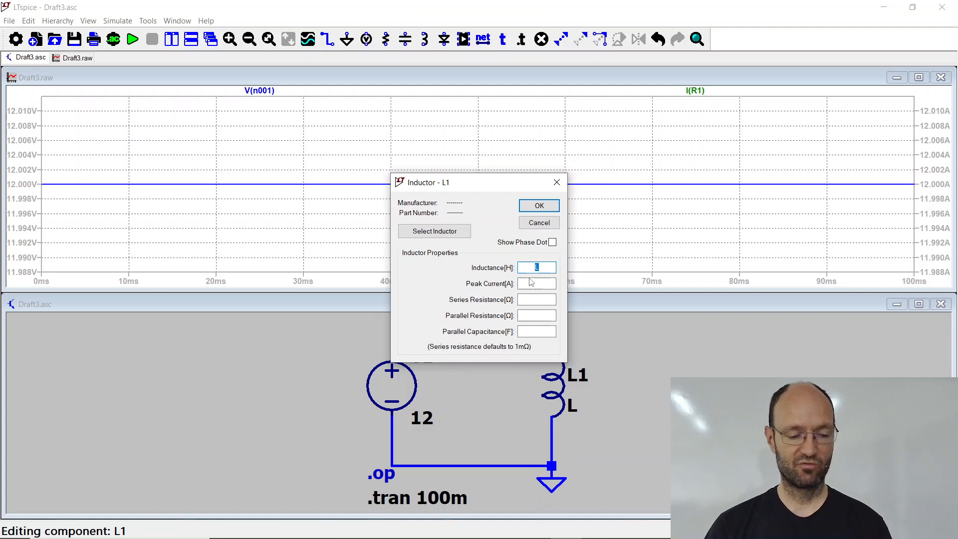
text(1m)
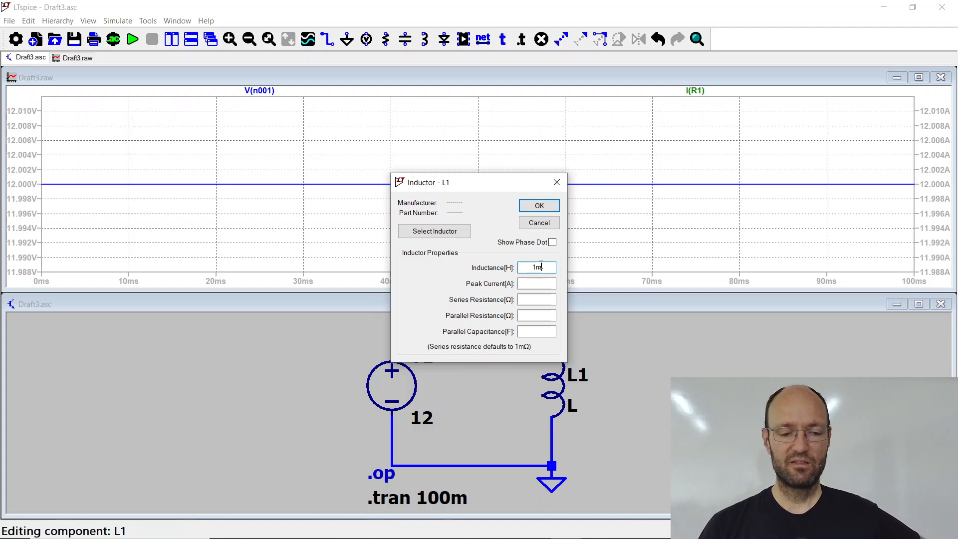
mouse_move(537, 267)
mouse_down()
mouse_move(547, 268)
mouse_move(518, 270)
mouse_up()
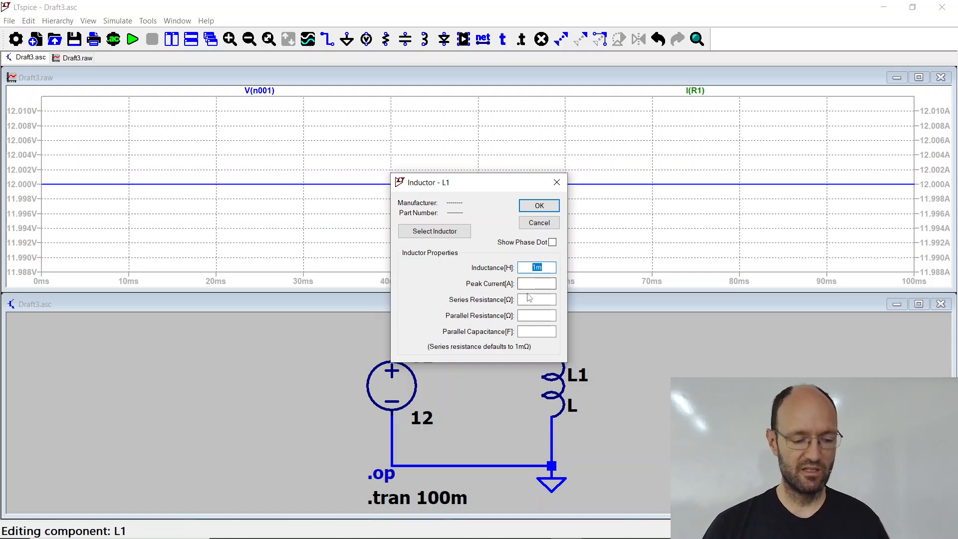
Step: Switch to the XnView window with Screenshot (2077).png and examine the measured current curve
key(alt+Tab)
key(Tab)
key(Tab)
key(Tab)
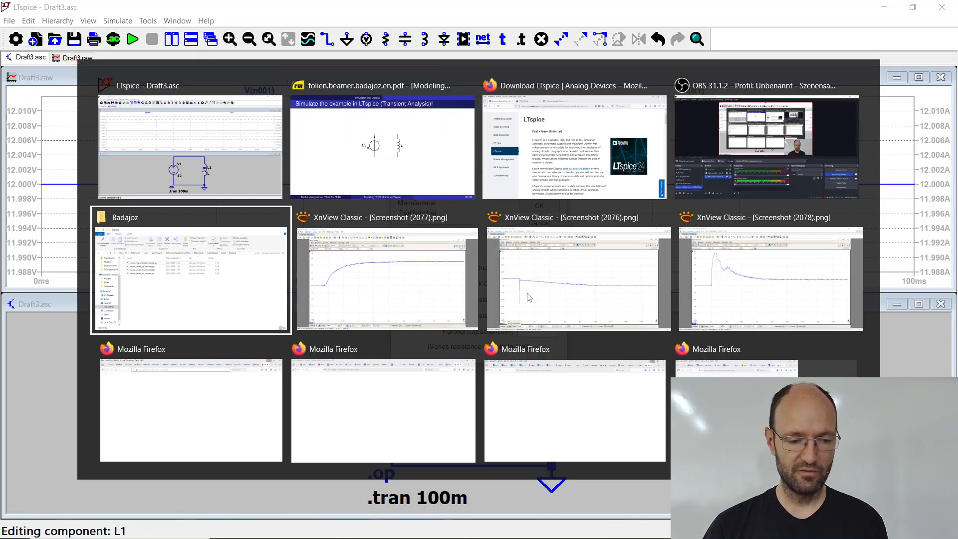
key(Tab)
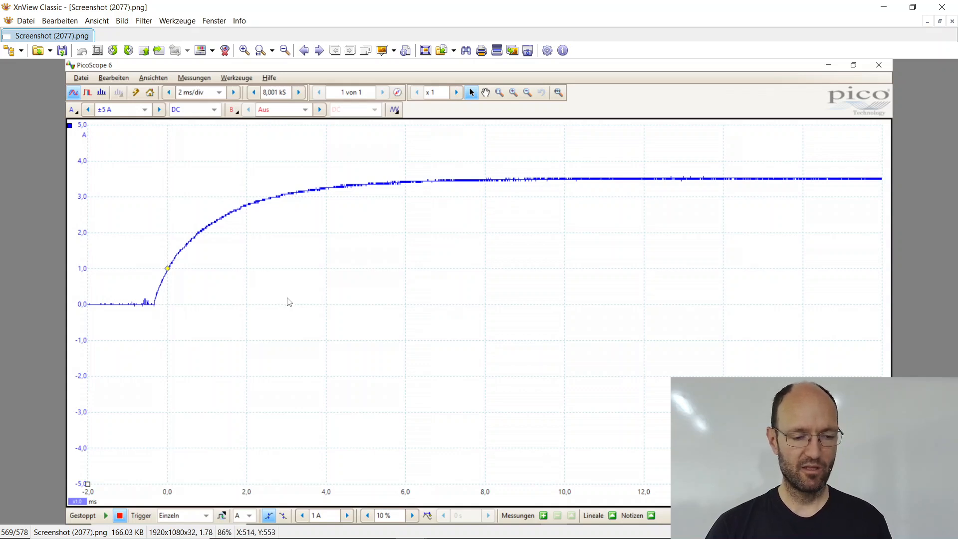
Step: Switch back to LTspice and apply the 1m inductance to inductor L1
key(alt+Tab)
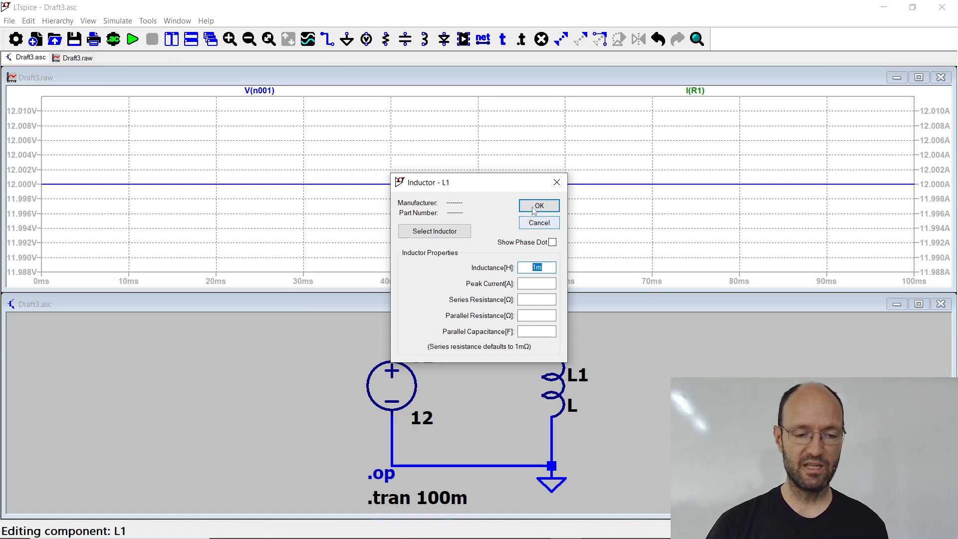
click(540, 207)
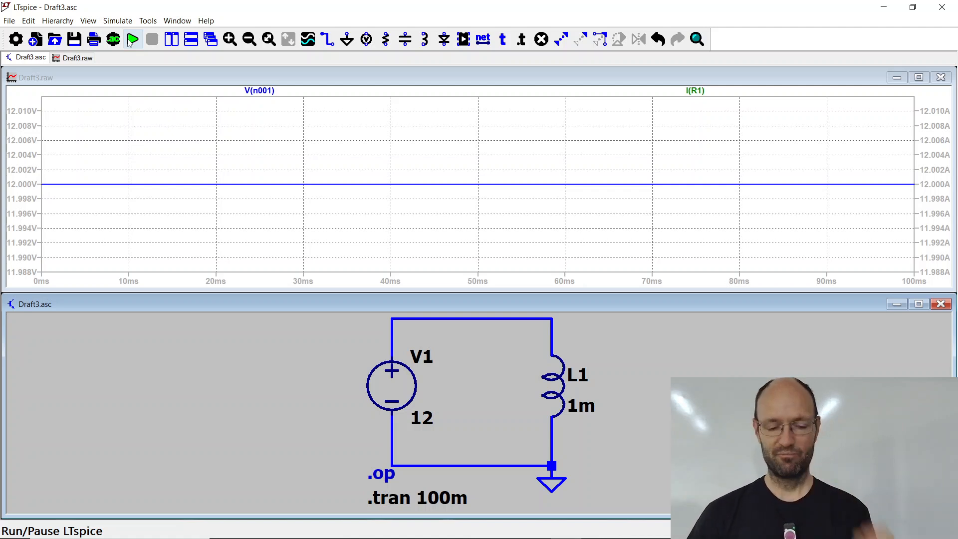
Step: Switch to the lecture slides and go to the one on Ohm's and Faraday's laws, examining the voltage equation of the inductance
key(alt+Tab)
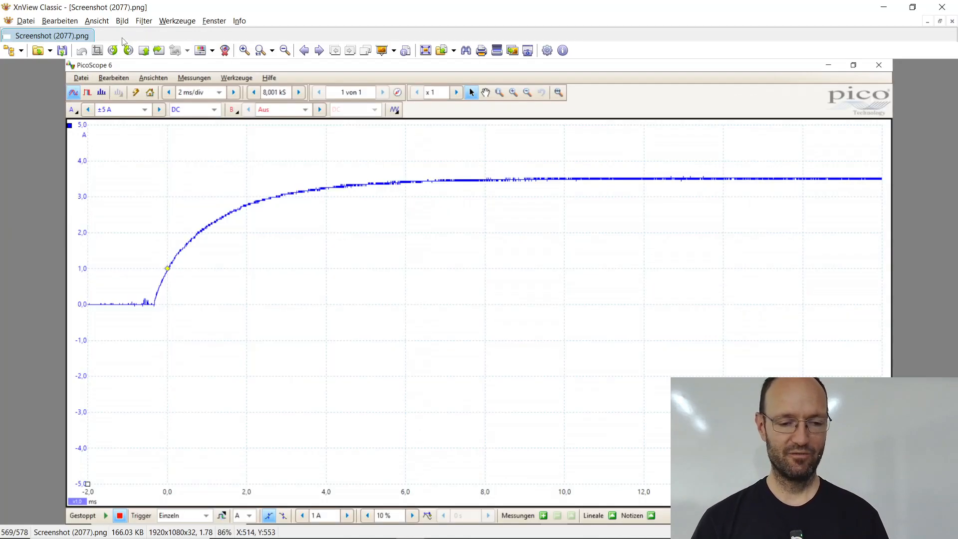
key(alt+Tab)
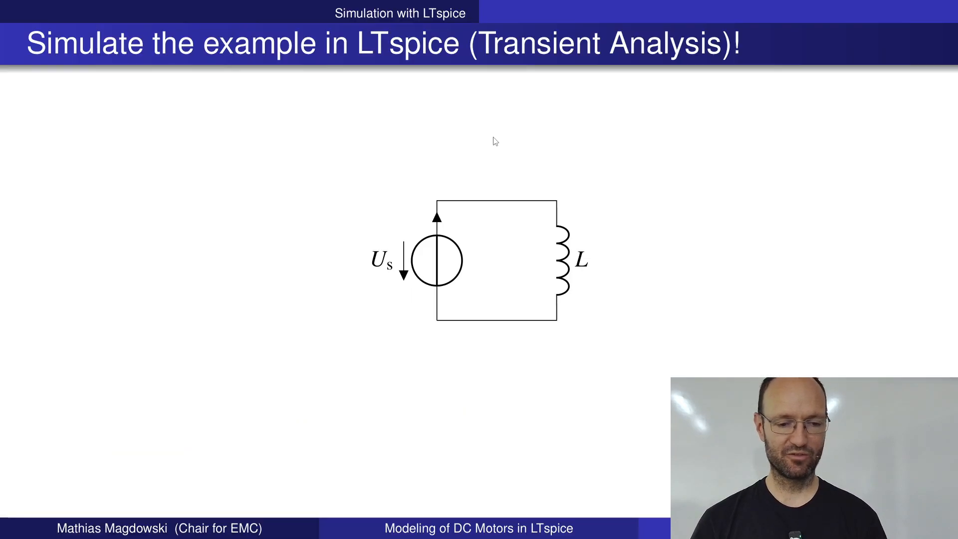
click(393, 368)
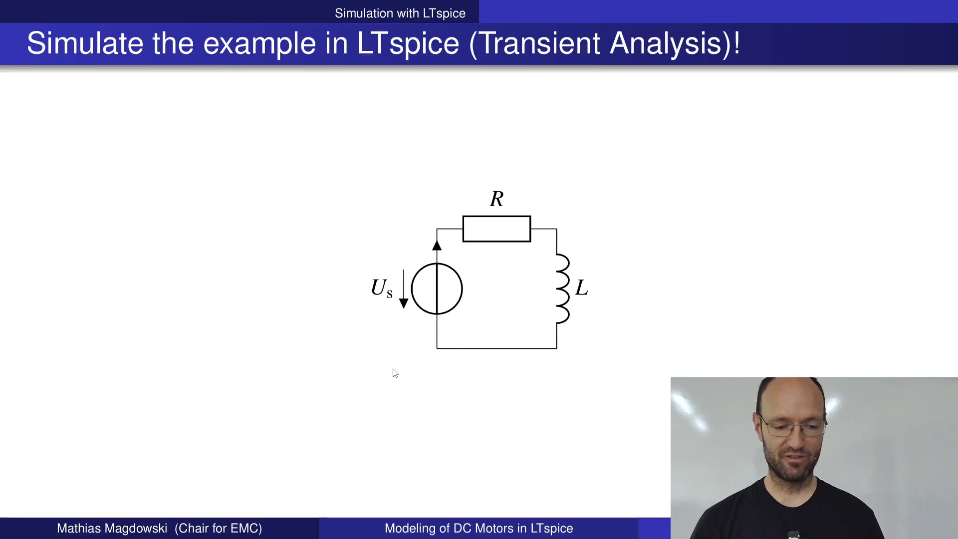
click(395, 373)
click(395, 373)
click(395, 373)
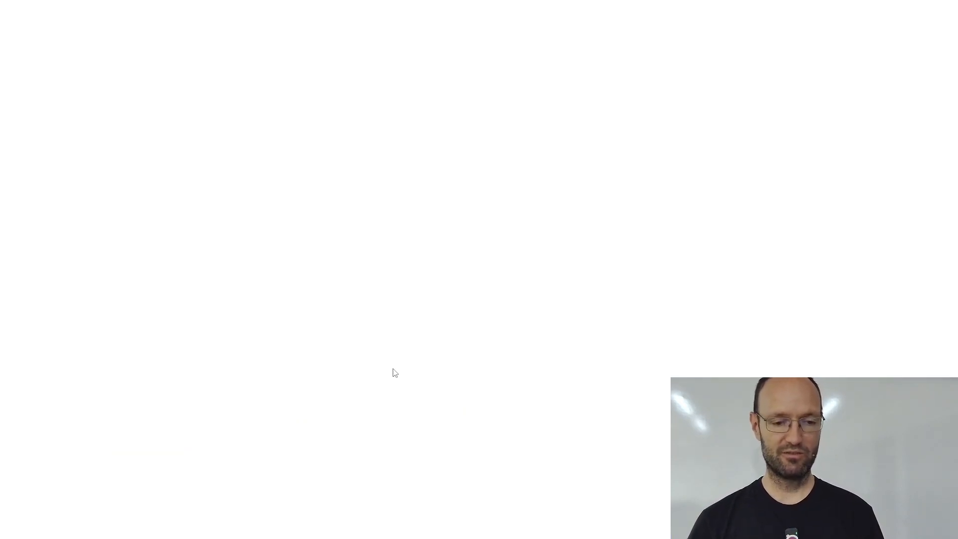
click(395, 372)
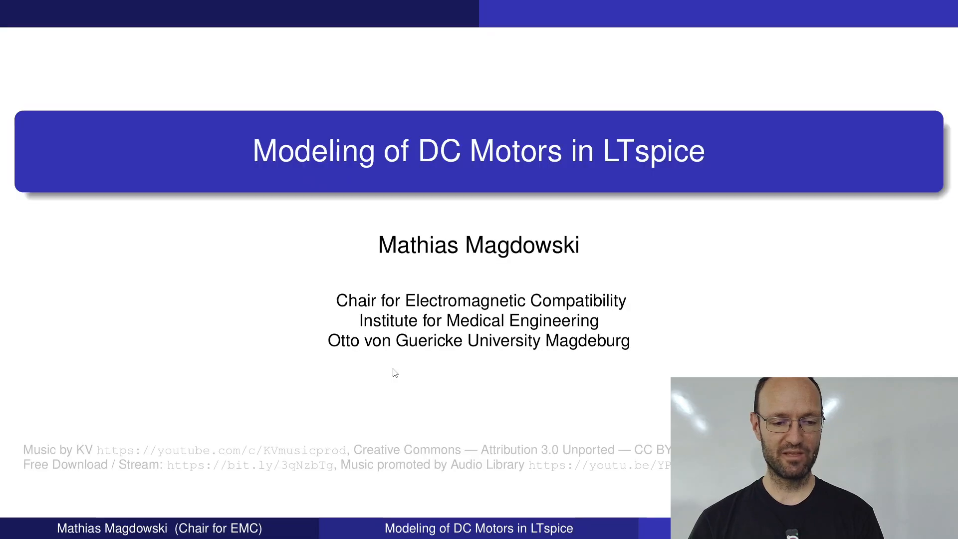
click(394, 373)
click(394, 373)
click(395, 373)
click(395, 373)
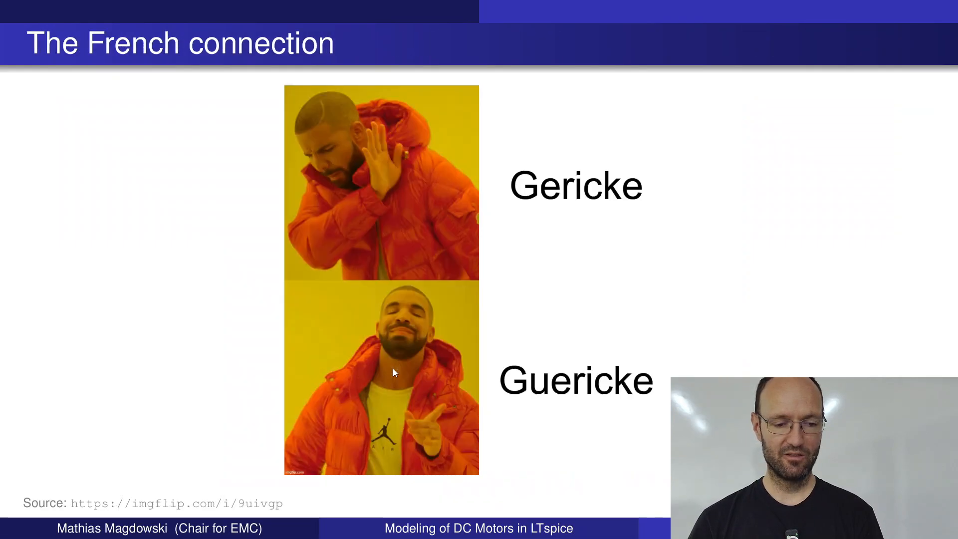
click(395, 373)
click(395, 372)
click(395, 373)
click(395, 373)
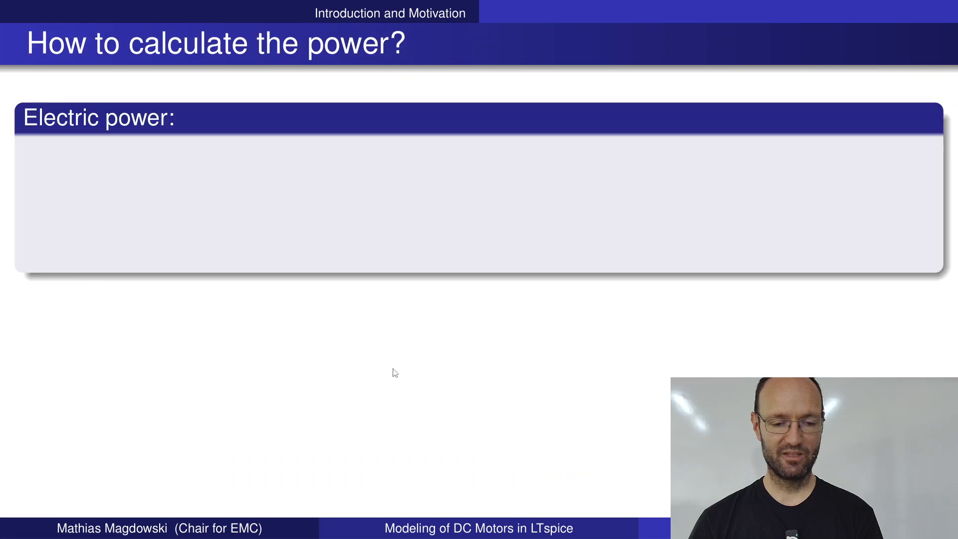
click(395, 372)
click(395, 372)
click(394, 373)
click(395, 373)
click(395, 373)
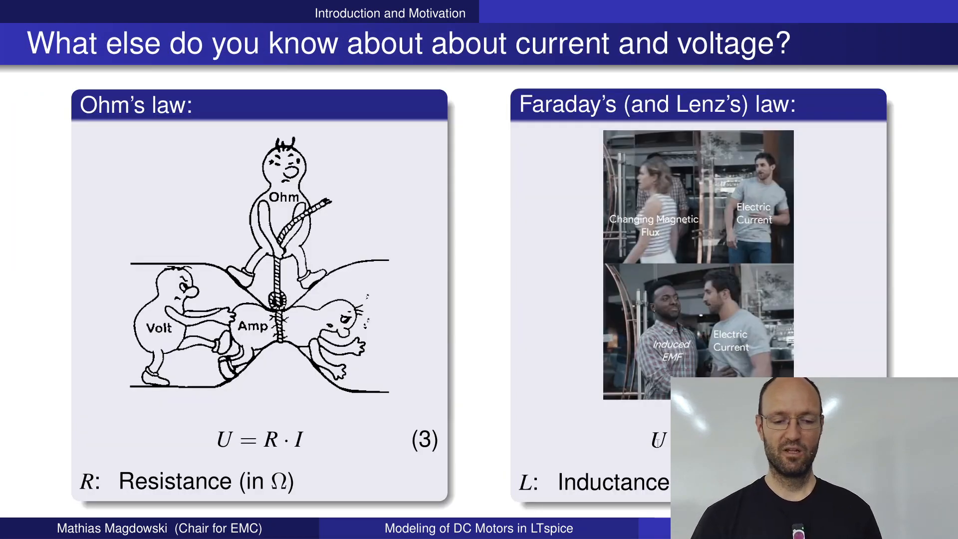
drag(658, 443, 669, 442)
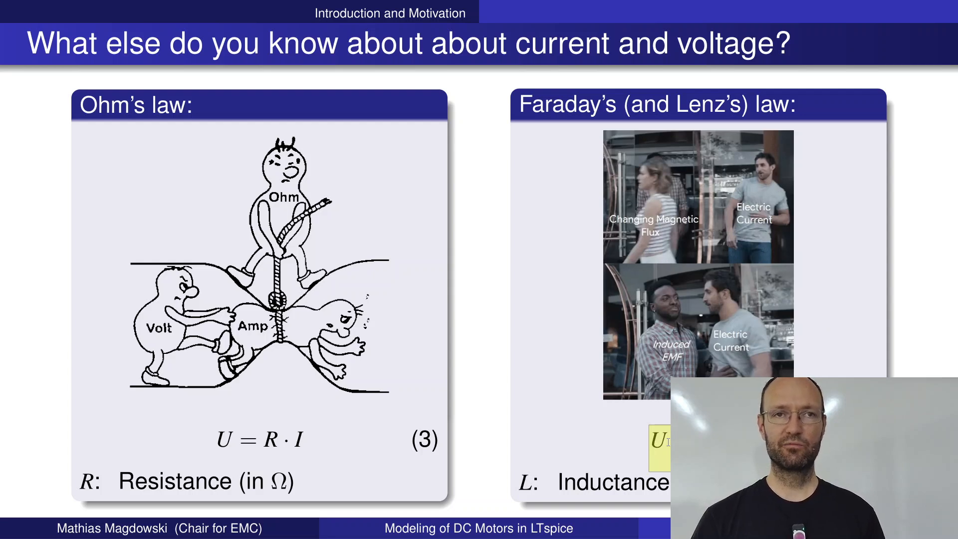
click(669, 443)
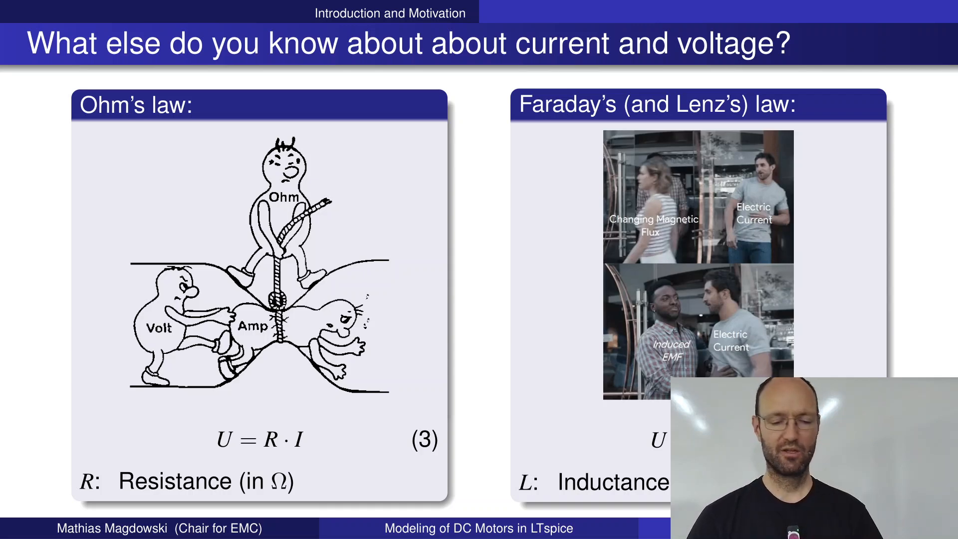
Step: Switch back to LTspice, run the simulation of the inductor circuit and plot the current through L1
key(alt+Tab)
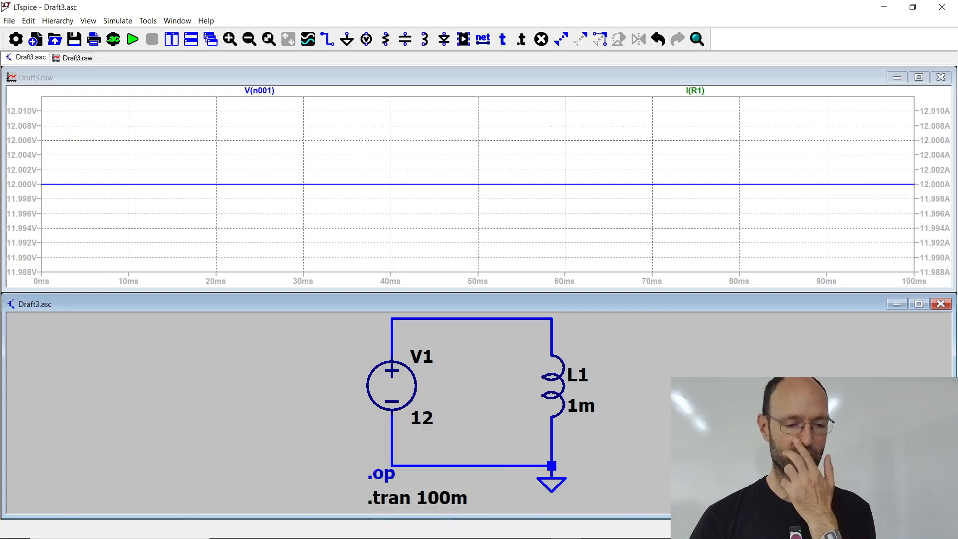
click(132, 39)
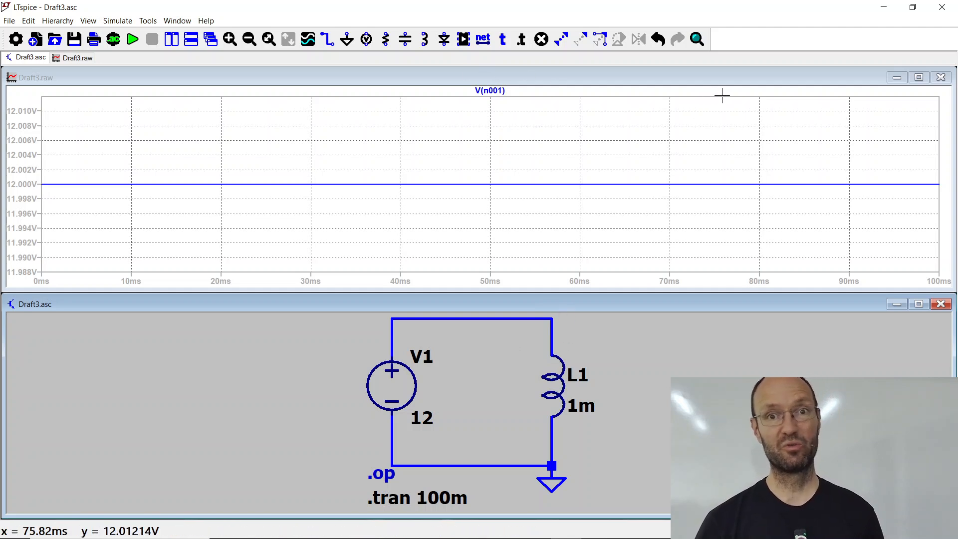
click(555, 385)
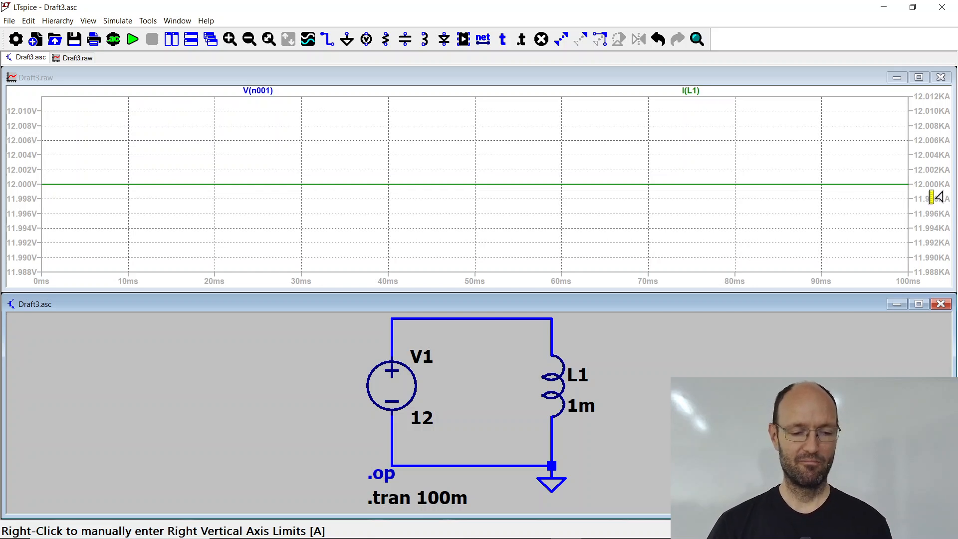
Step: Return to the lecture slides and go on to the "Problem of every simulation" slide in the LTspice section
key(alt+Tab)
key(Right)
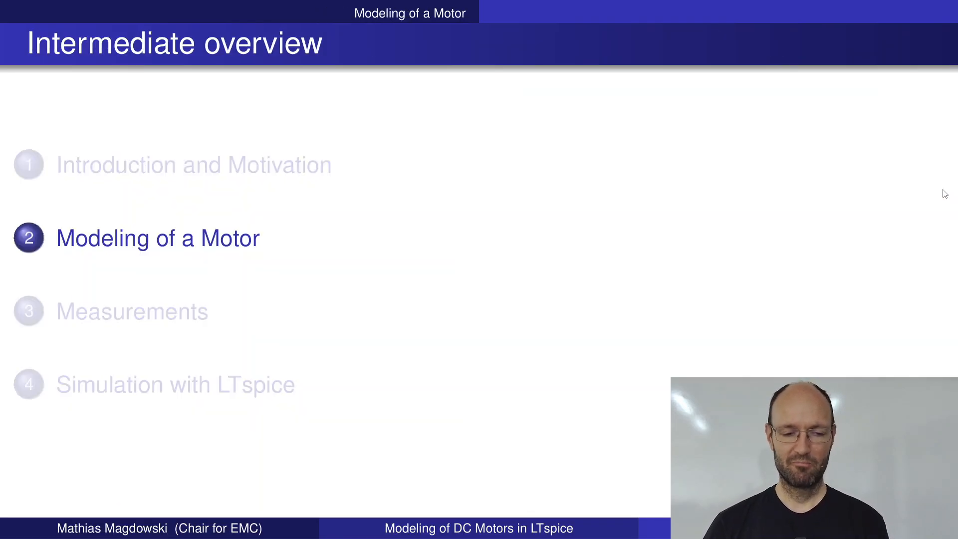
key(Right)
key(Right)
key(Right)
key(Right)
key(Right)
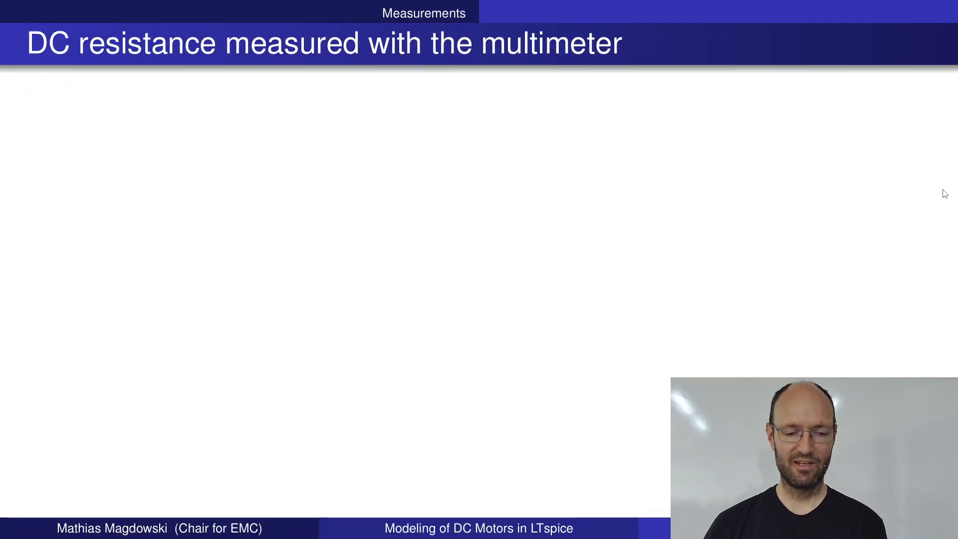
key(Right)
key(Right)
key(Right)
key(Right)
key(Right)
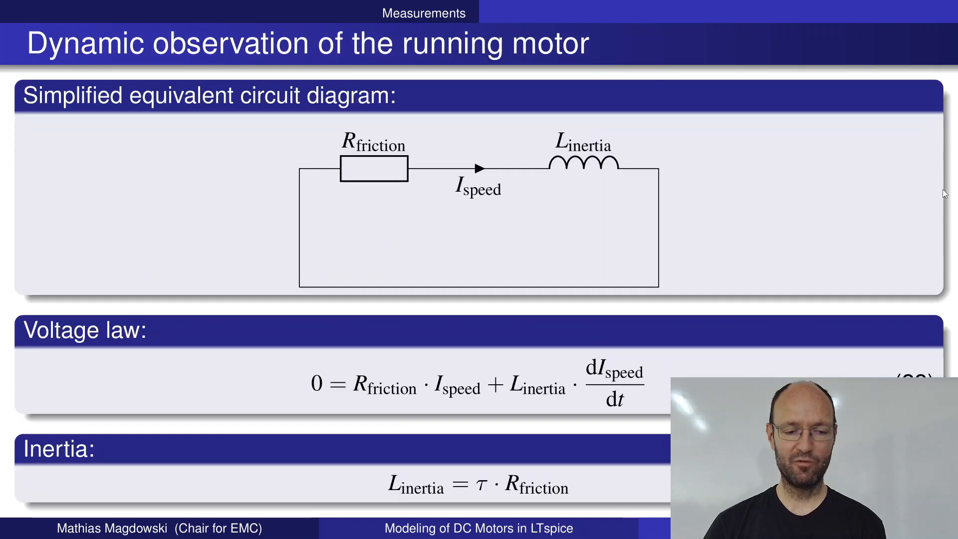
key(Right)
key(Right)
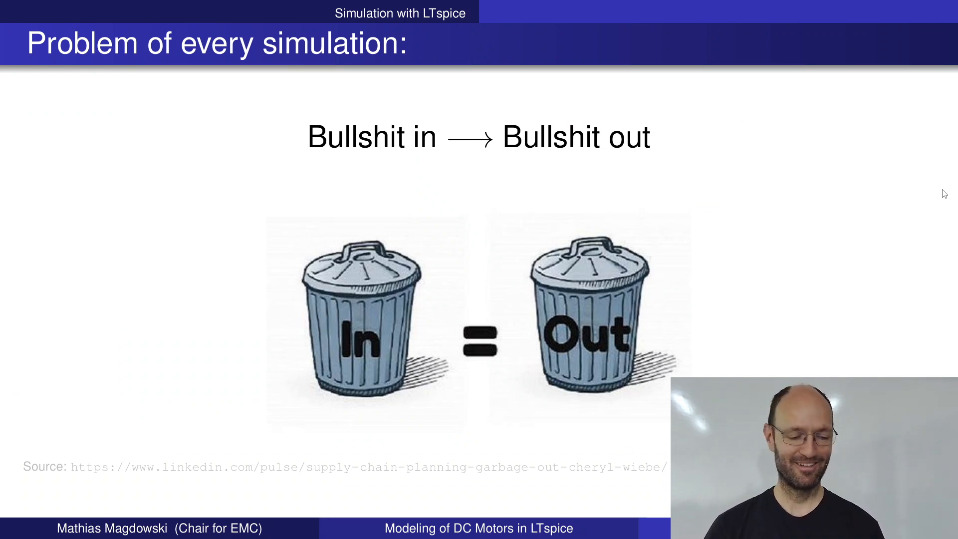
Step: Switch to LTspice, set L1's series resistance to 0 and try to simulate the circuit, closing the output log
key(alt+Tab)
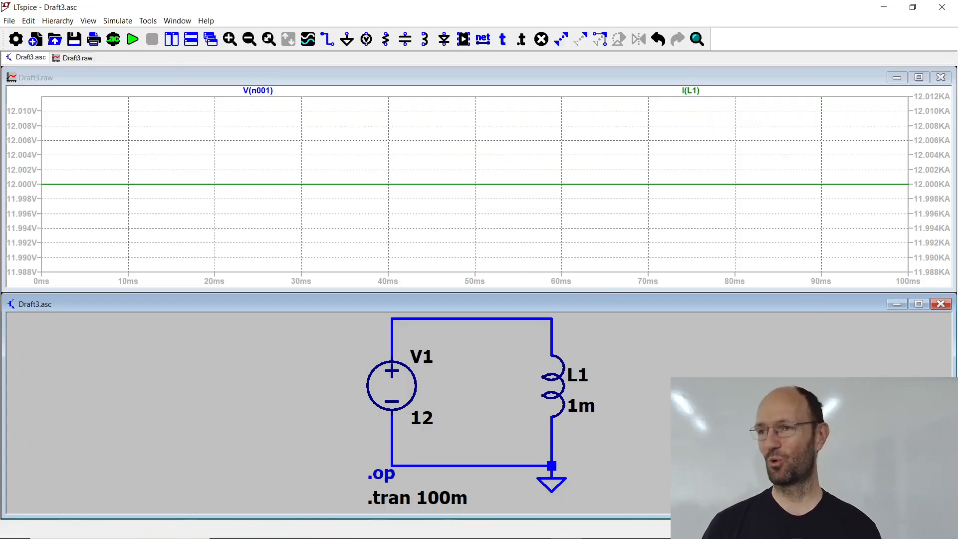
right_click(555, 384)
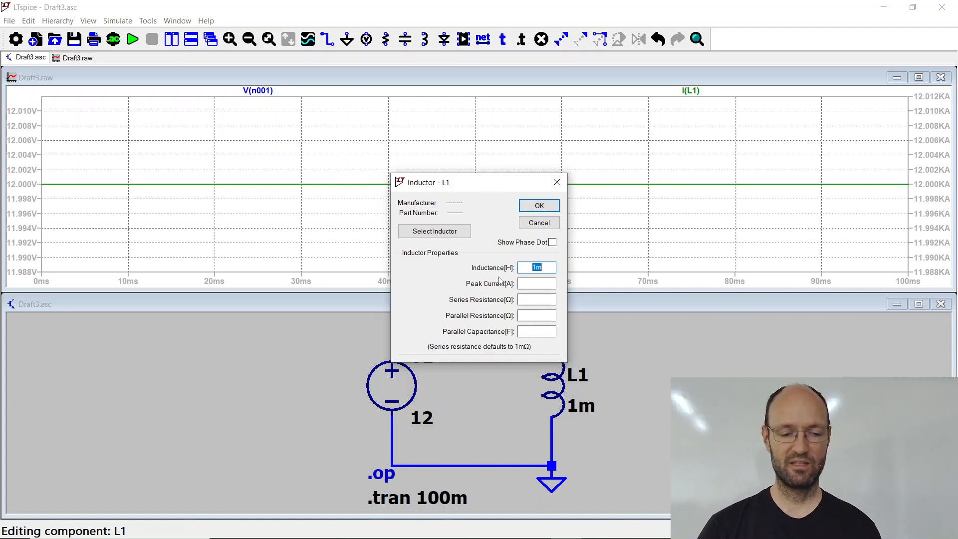
click(535, 299)
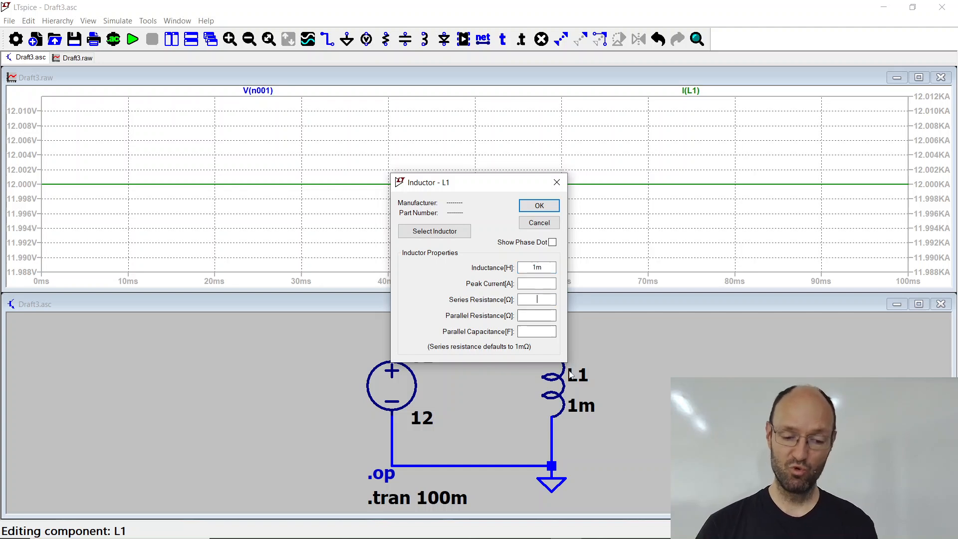
text(0)
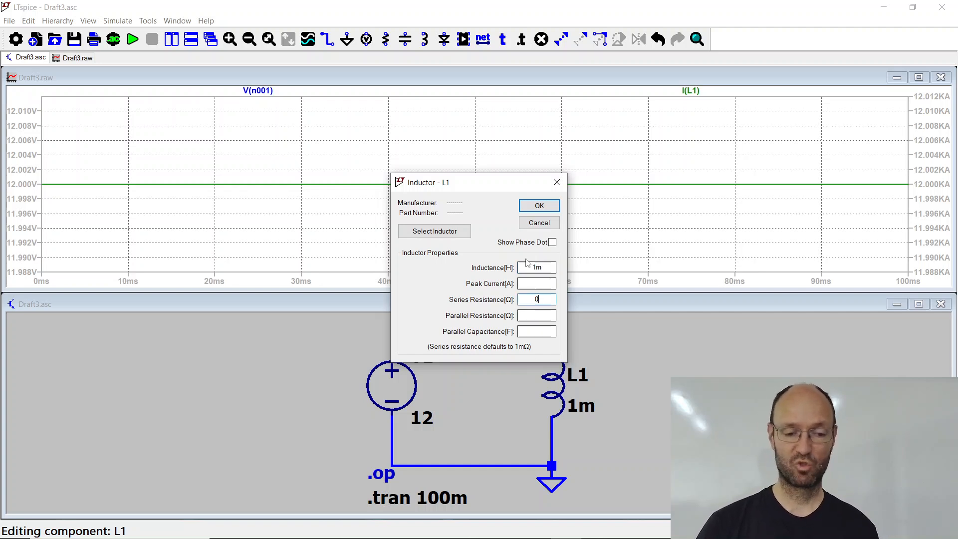
click(530, 207)
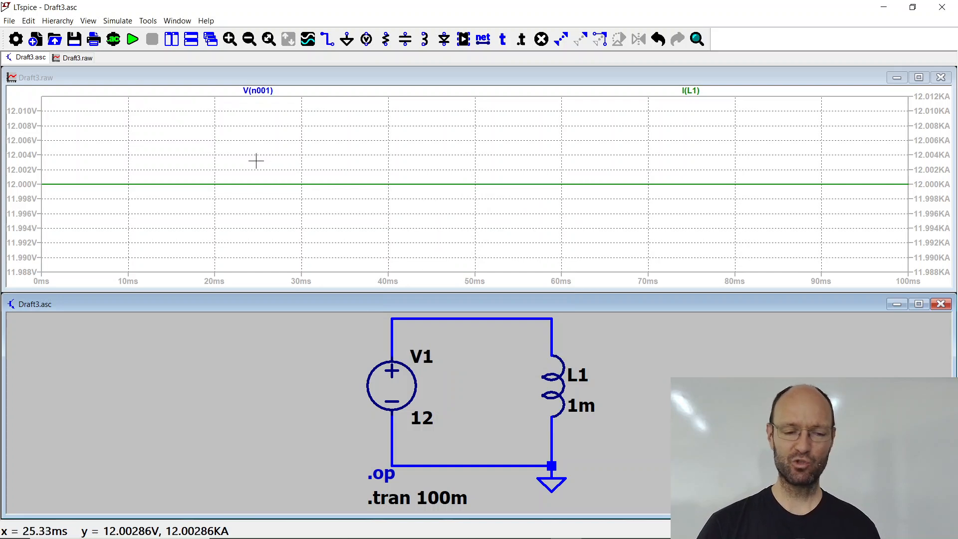
click(133, 40)
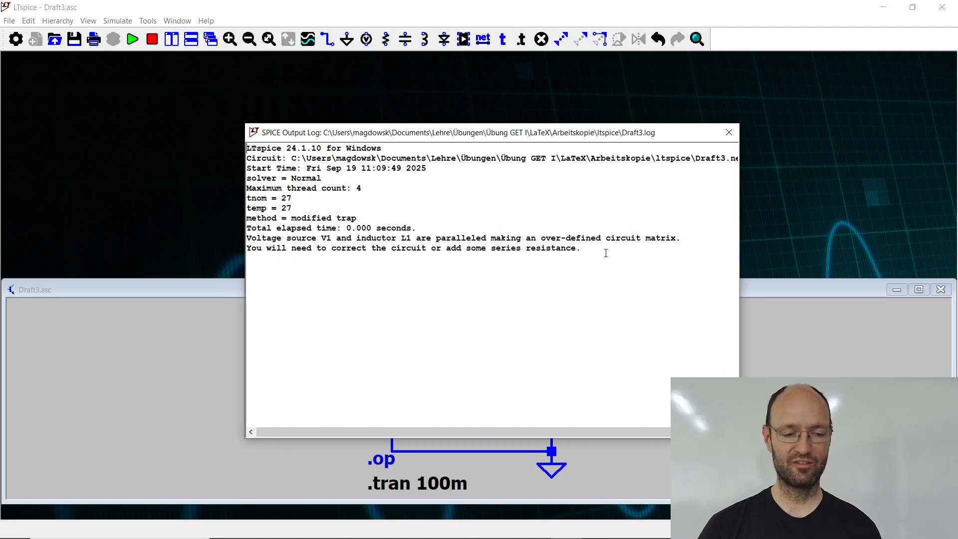
click(729, 133)
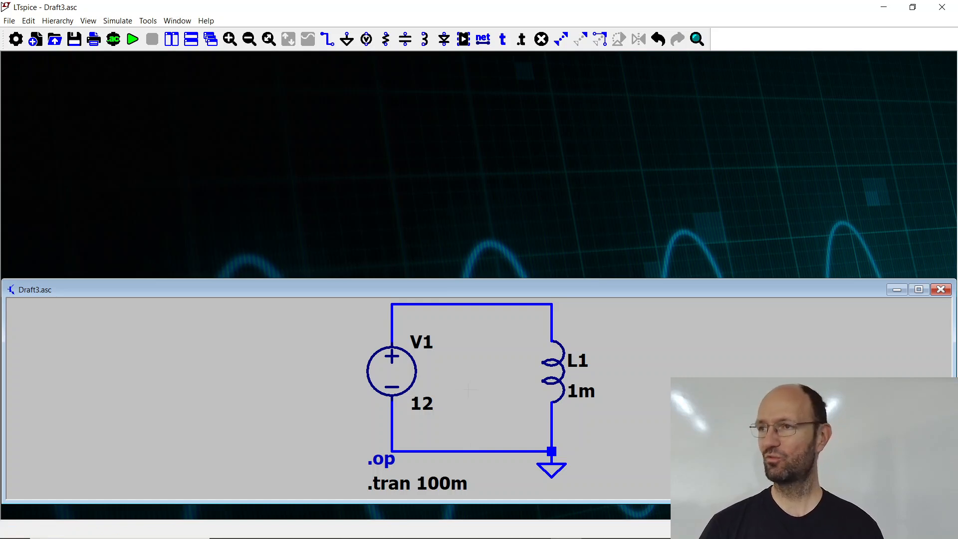
Step: Clear the series resistance entry in inductor L1's properties
right_click(552, 375)
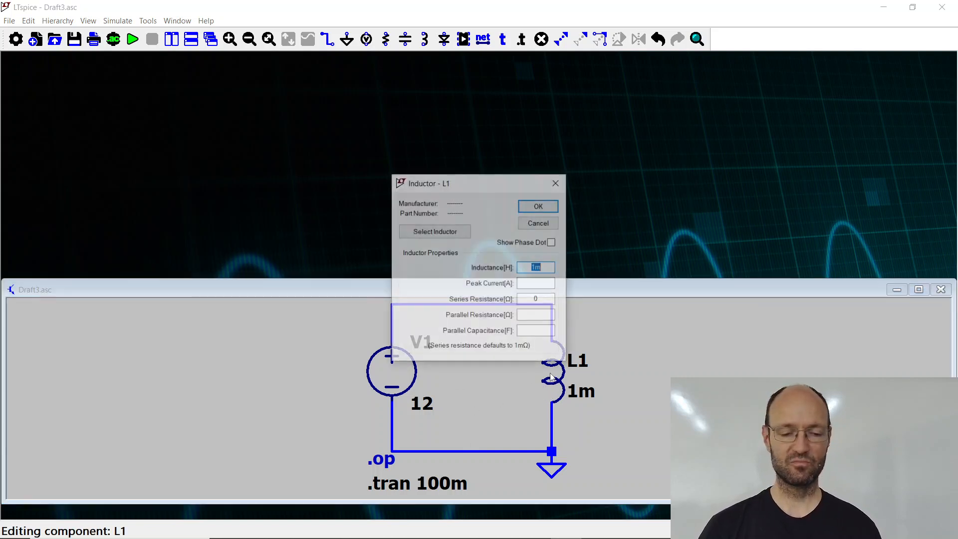
drag(542, 299, 503, 295)
key(BackSpace)
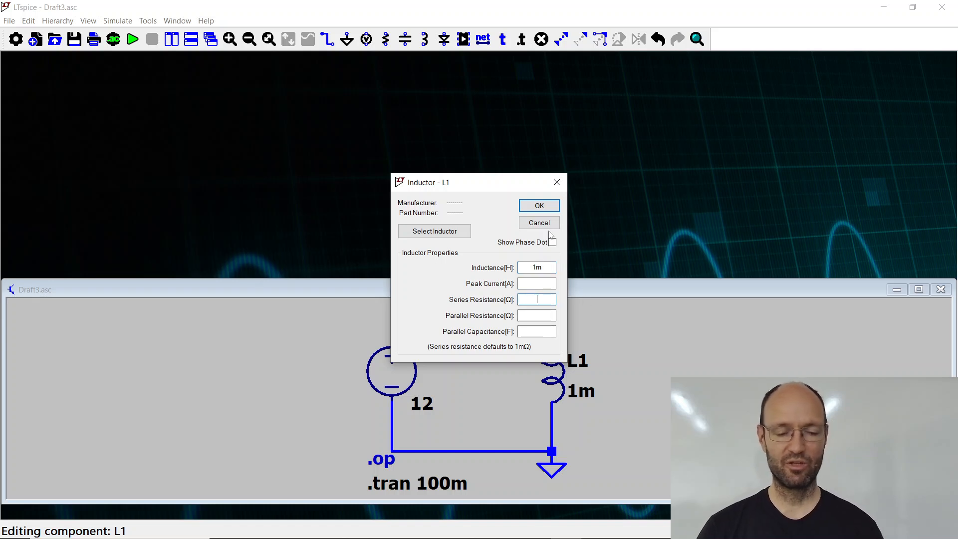
click(549, 206)
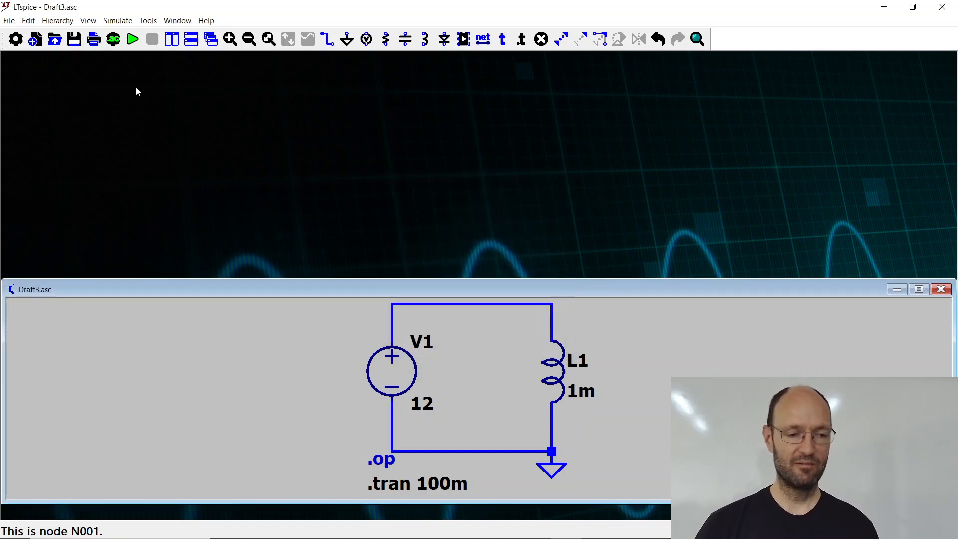
Step: Run the simulation again and plot the current through L1 and the voltage at the upper node
click(132, 39)
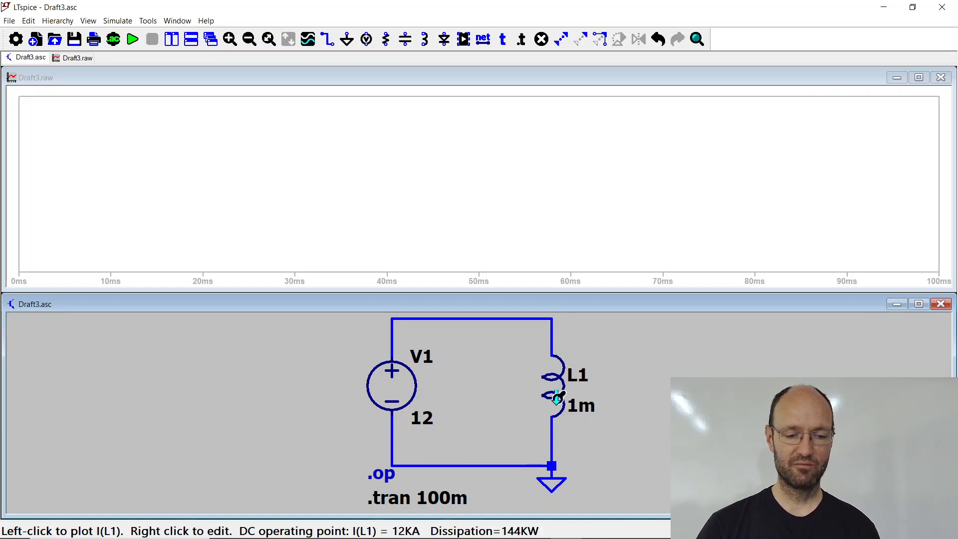
click(552, 386)
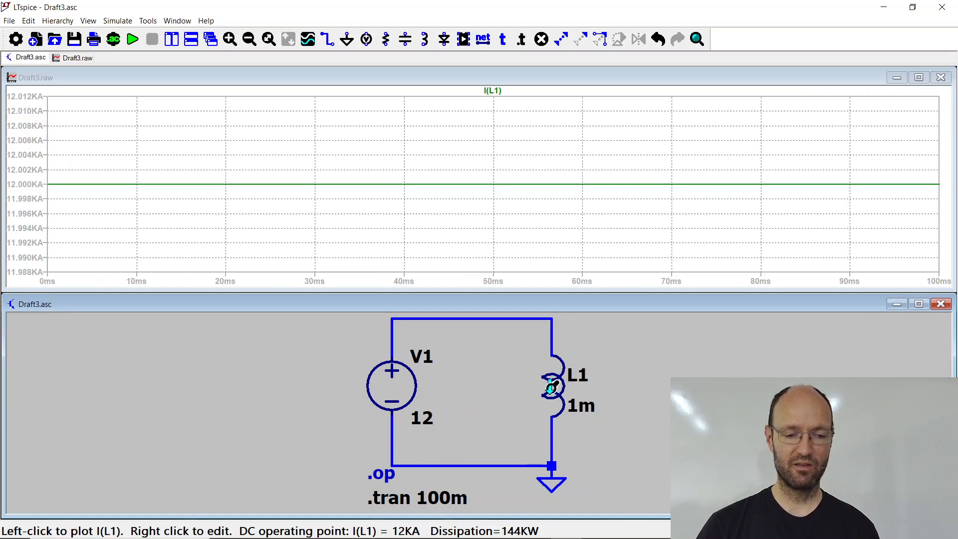
click(421, 317)
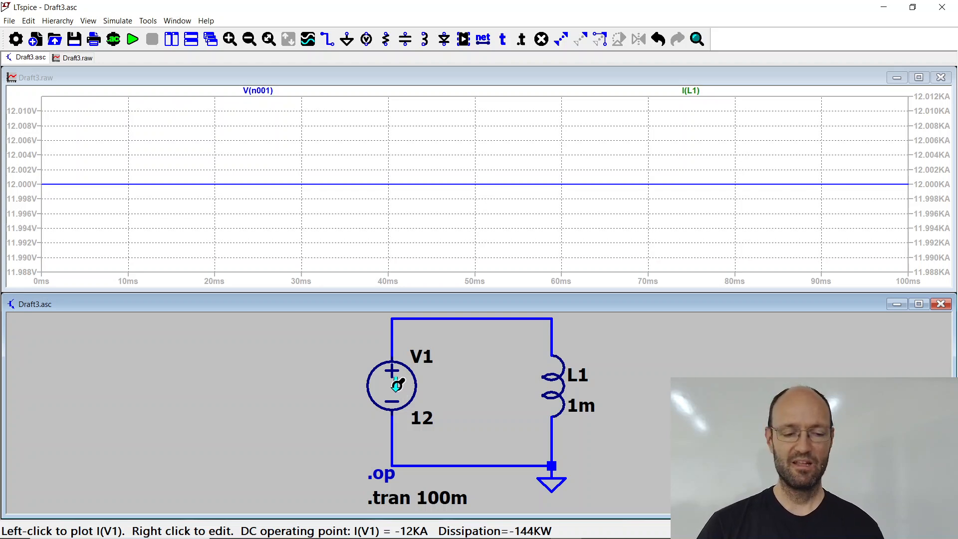
Step: Inspect the properties of voltage source V1 and close them without changes
right_click(397, 384)
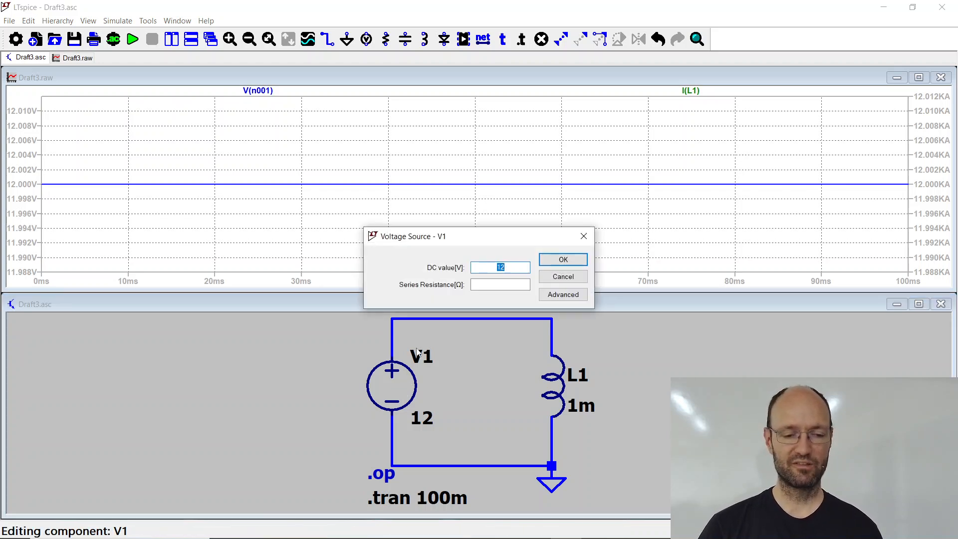
click(563, 277)
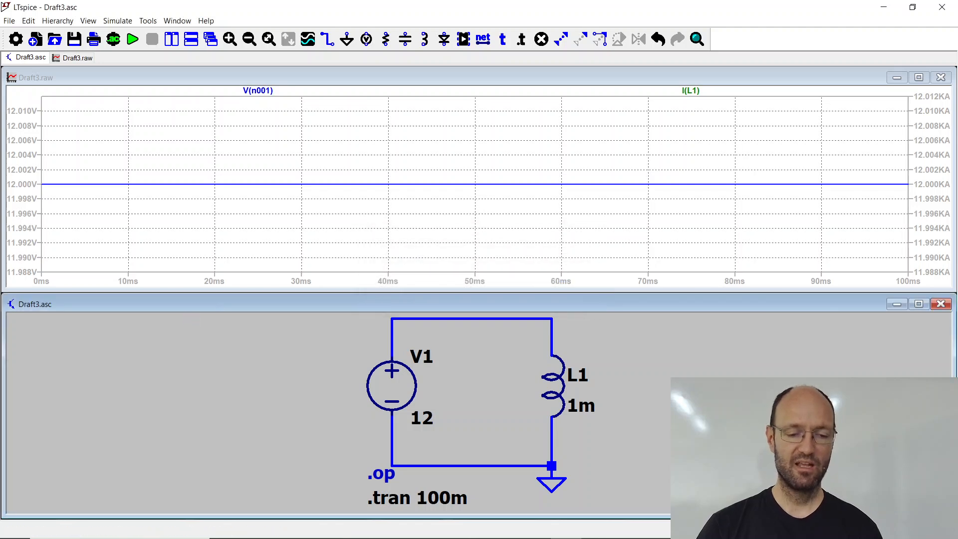
Step: Enable skipping the initial operating point solution for the 100m transient analysis and rerun the simulation
right_click(437, 503)
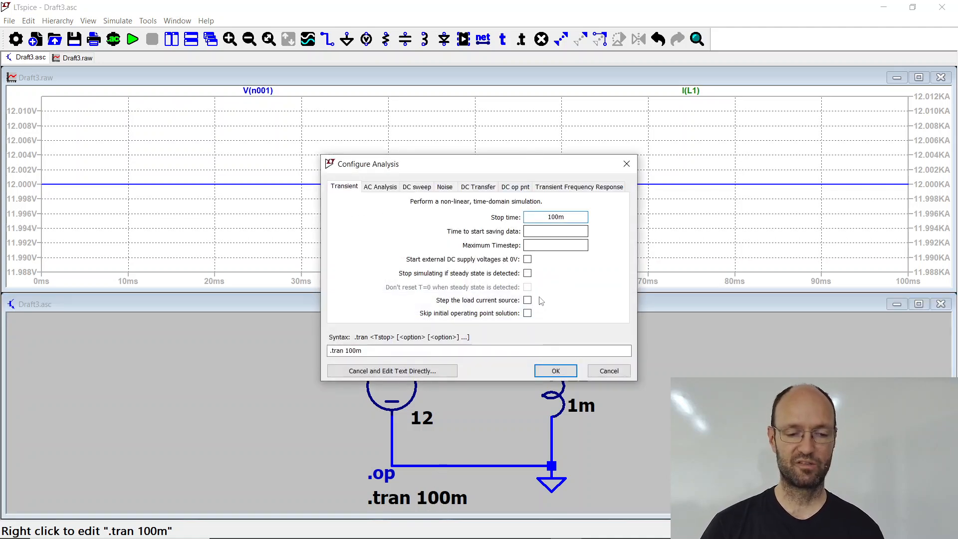
drag(543, 216, 591, 216)
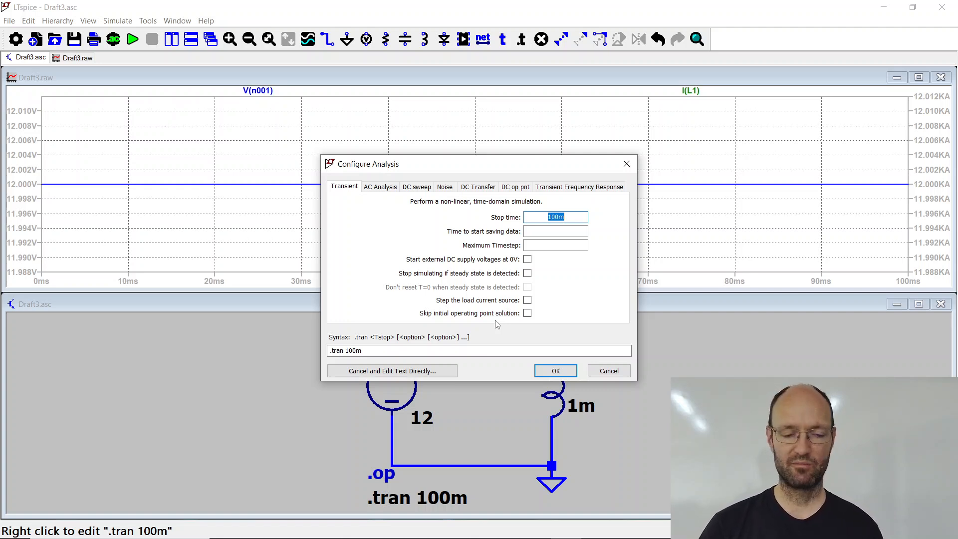
click(527, 313)
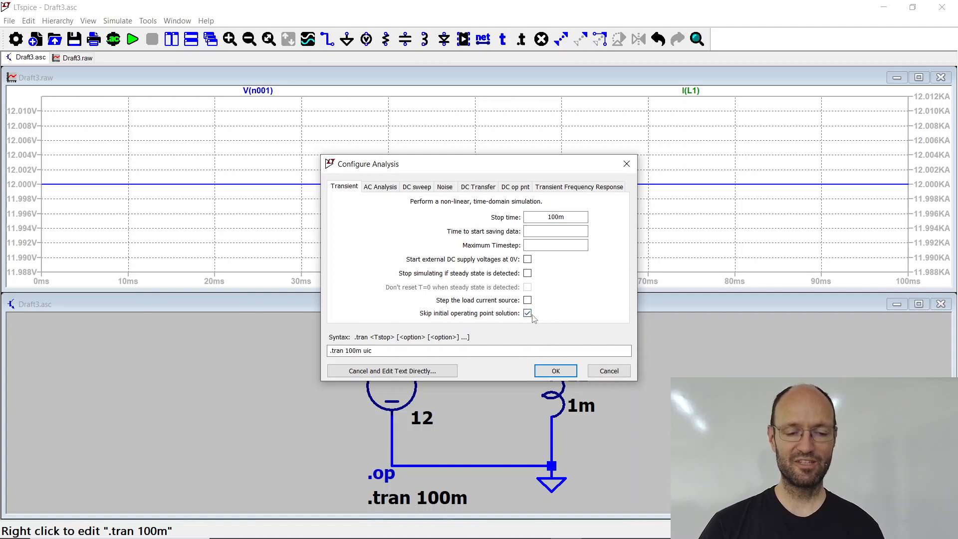
click(556, 371)
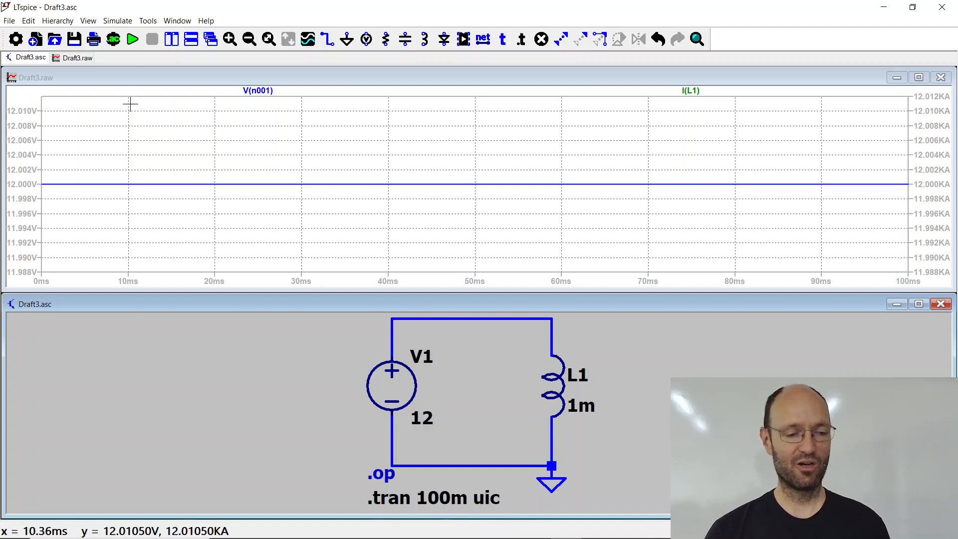
click(137, 42)
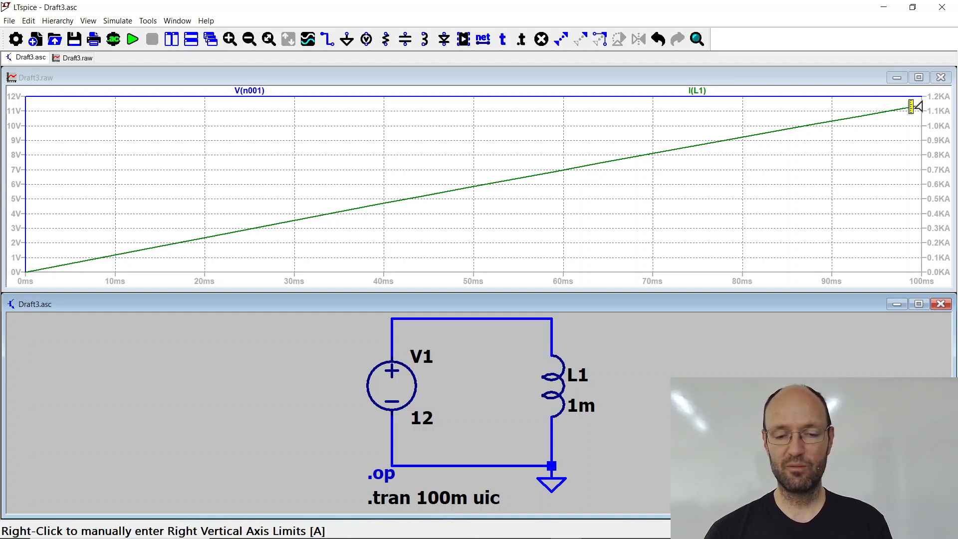
Step: Set inductor L1's series resistance to 0, try to simulate the circuit and close the output log
right_click(555, 377)
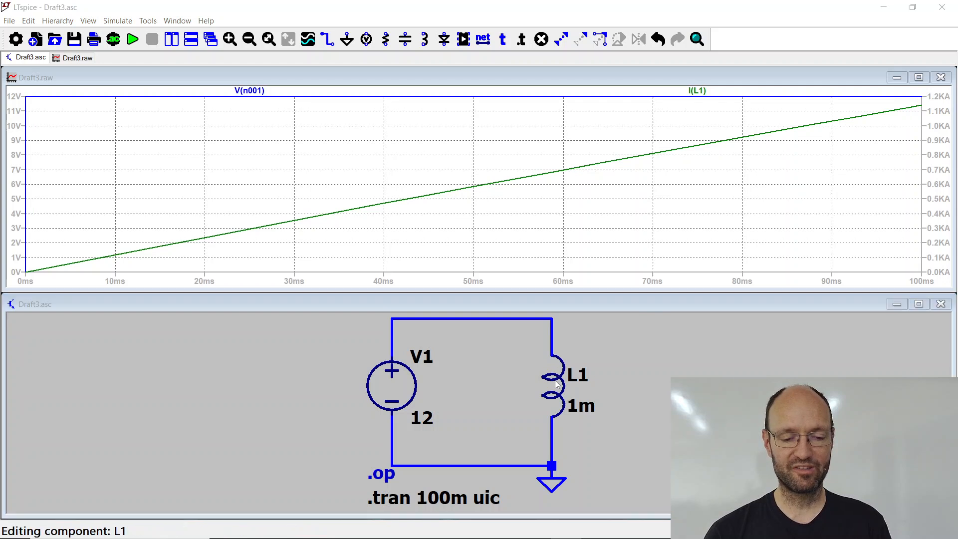
click(549, 299)
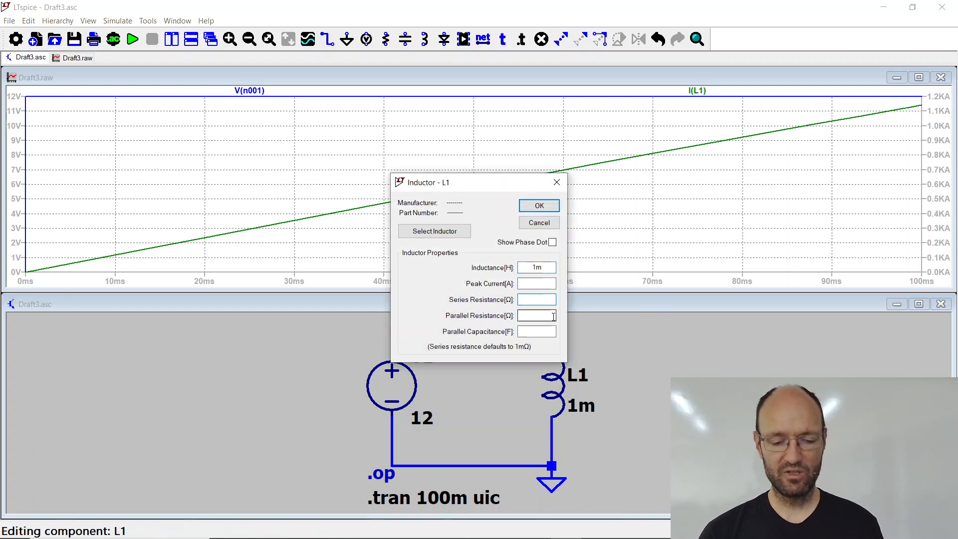
text(0)
click(539, 206)
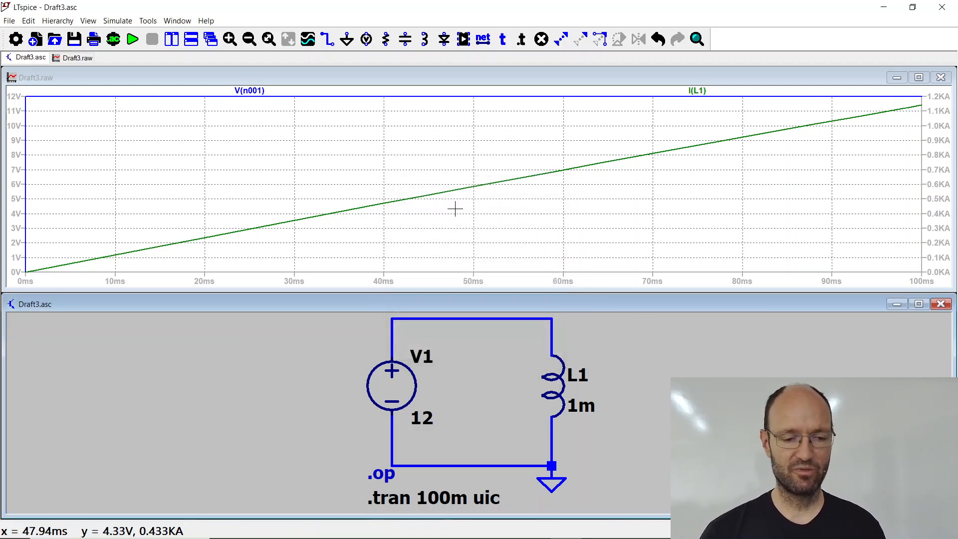
click(131, 42)
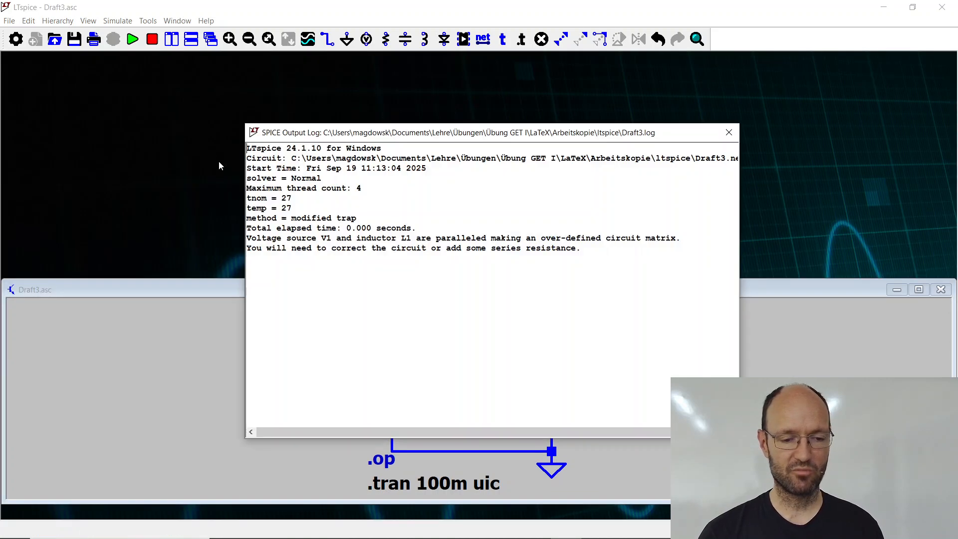
click(729, 132)
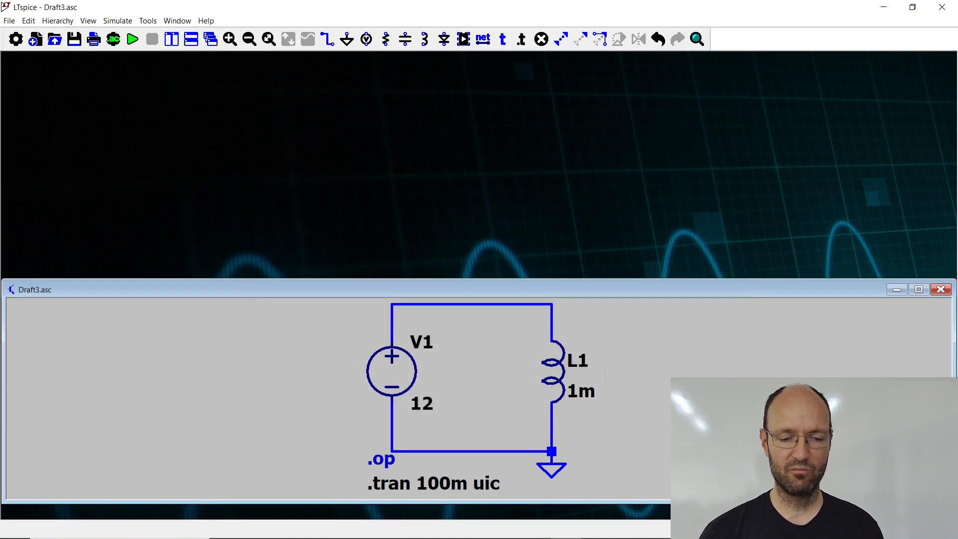
Step: Clear inductor L1's series resistance, run the simulation and plot the current through L1
right_click(562, 383)
double_click(537, 300)
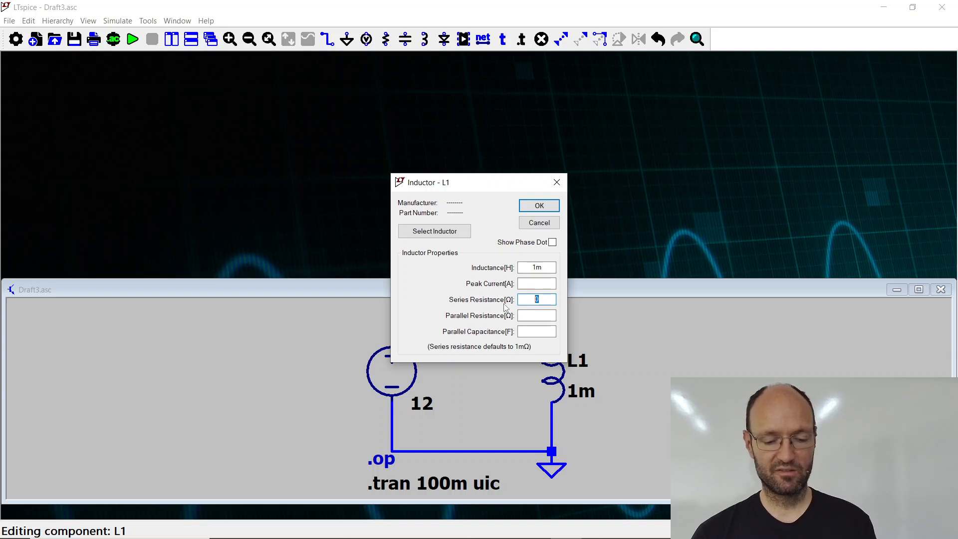
key(BackSpace)
click(528, 206)
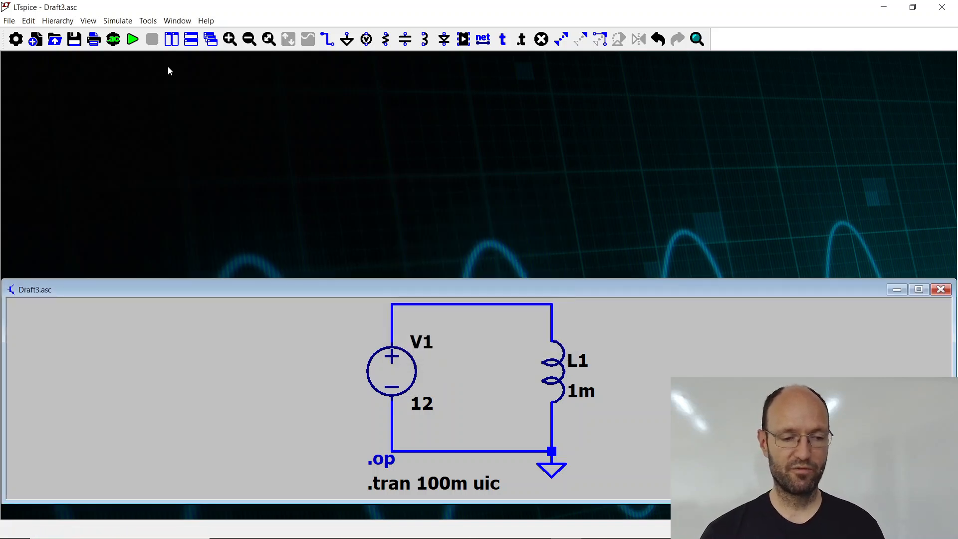
click(136, 45)
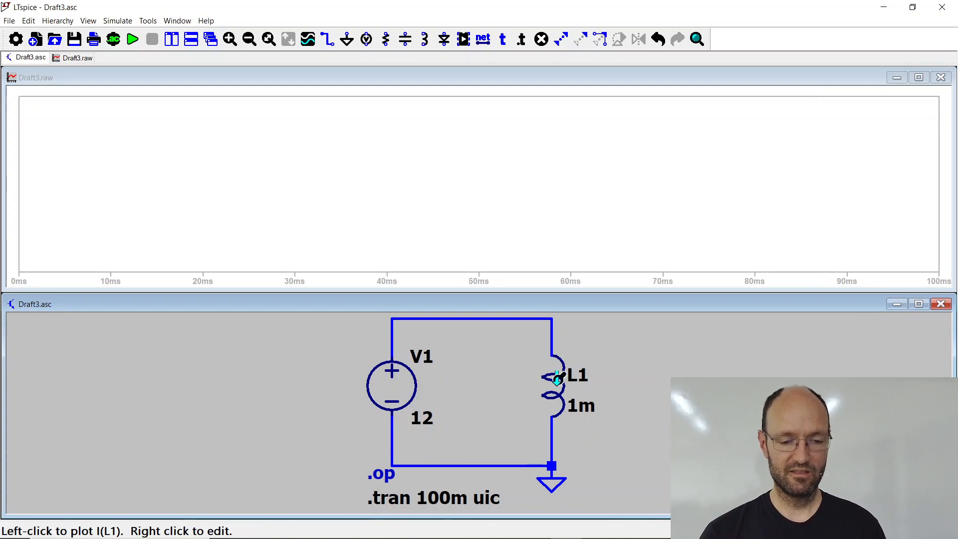
click(558, 380)
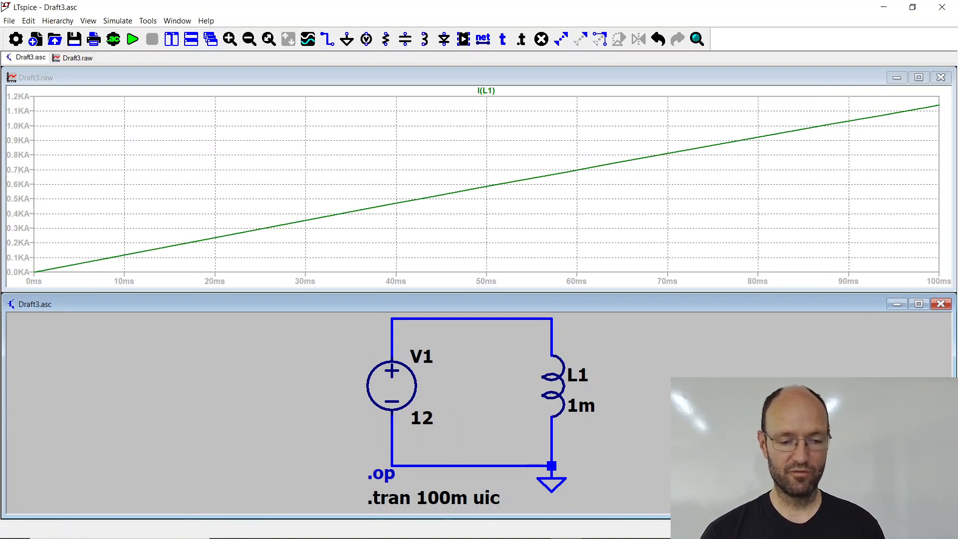
Step: Extend the transient analysis stop time to 1000m and rerun the simulation
right_click(435, 497)
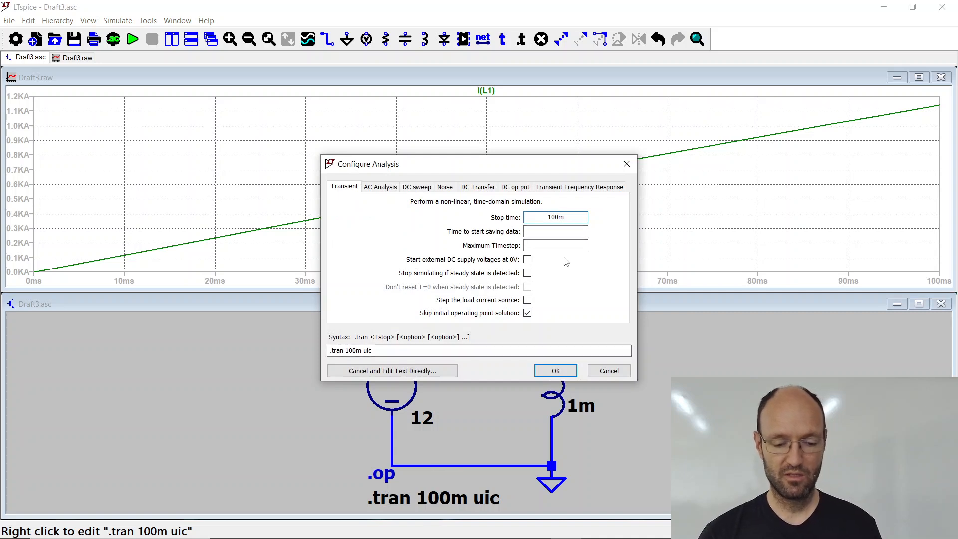
text(0)
click(556, 371)
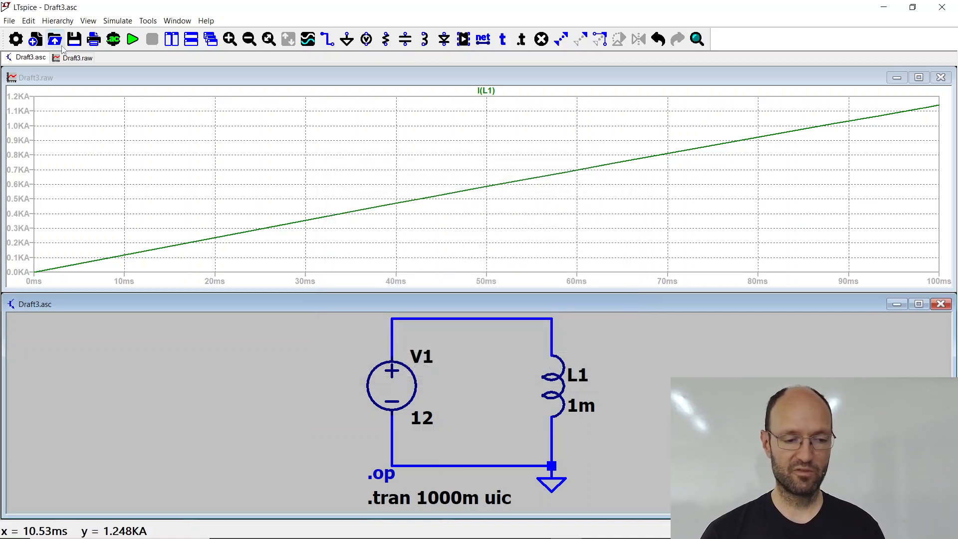
click(133, 38)
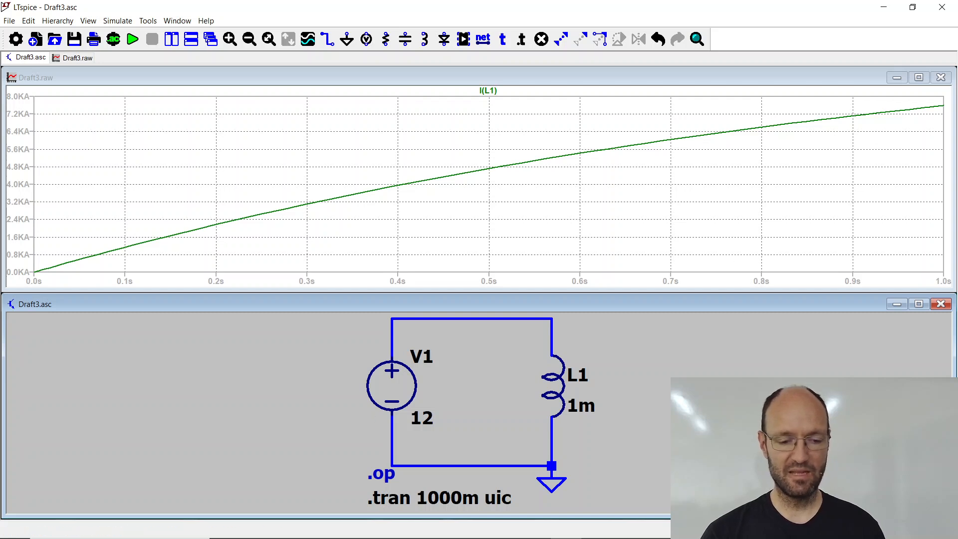
Step: Extend the transient stop time to 10000m and simulate the inductor current over the longer period
right_click(459, 505)
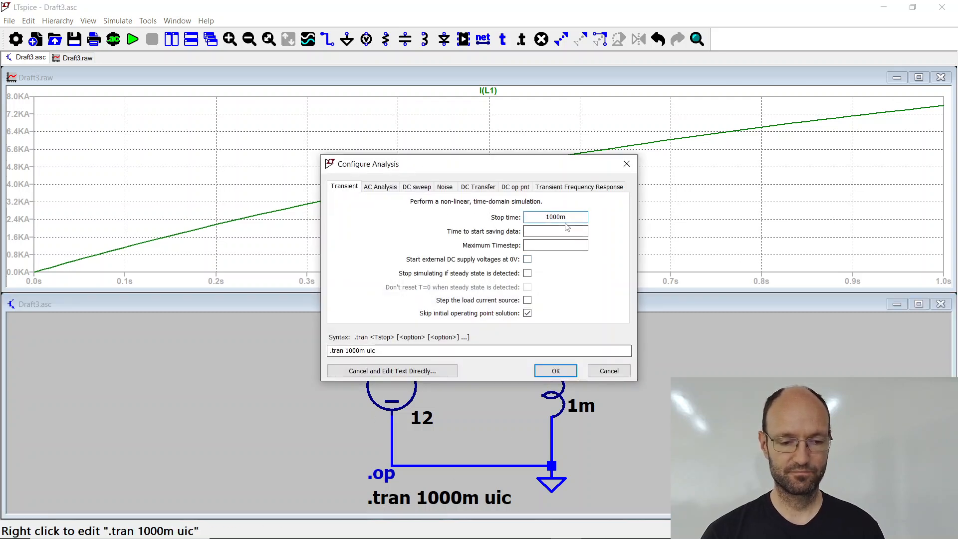
text(0)
key(Return)
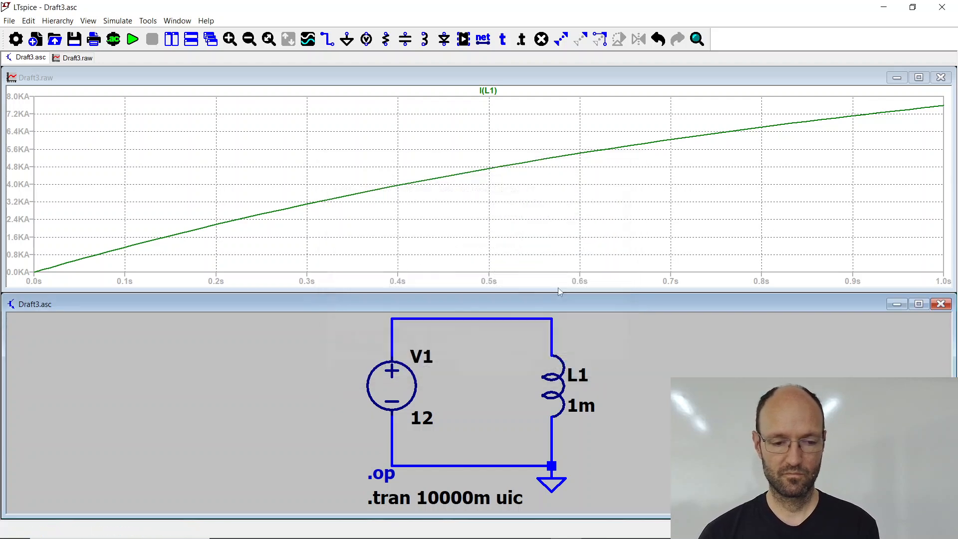
click(133, 39)
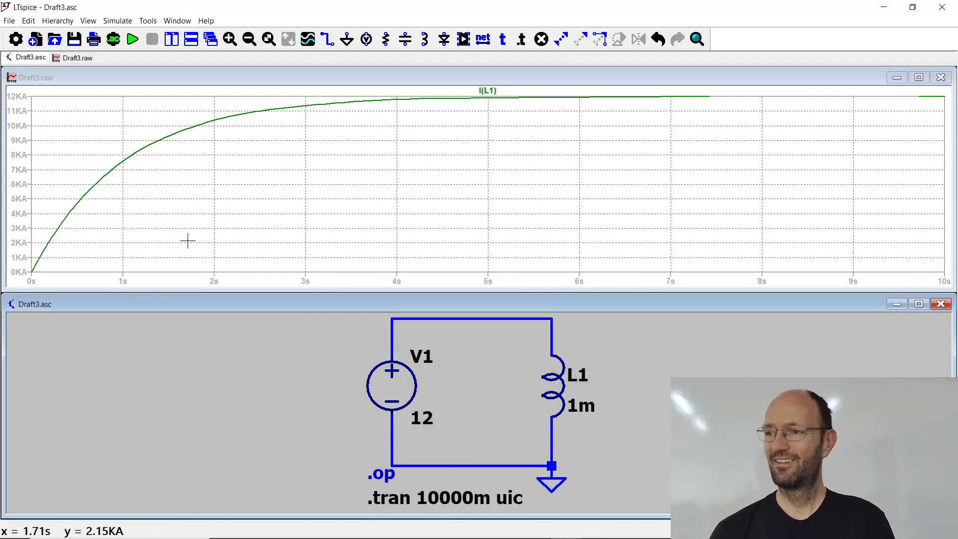
Step: Set inductor L1's series resistance to -1m and rerun the simulation
right_click(555, 383)
click(542, 300)
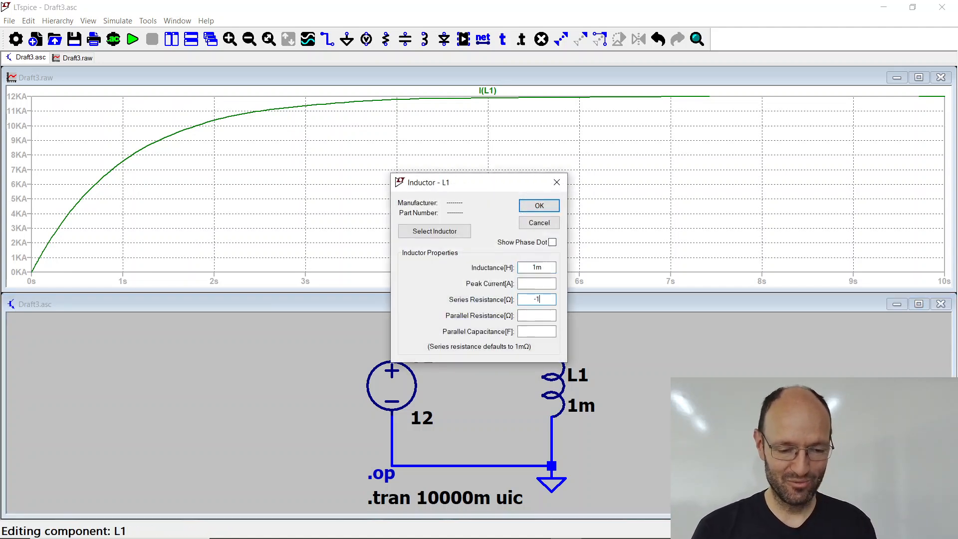
text(-1m)
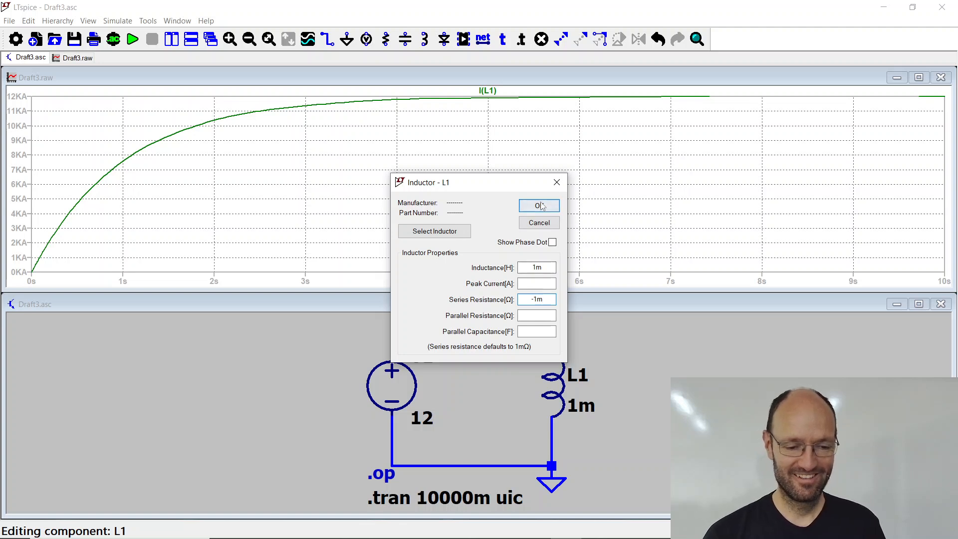
key(Return)
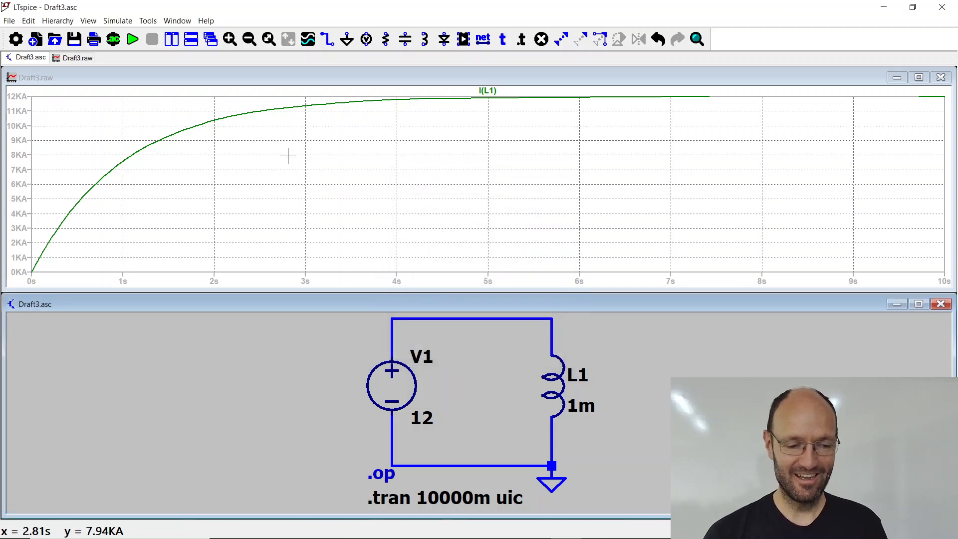
click(132, 38)
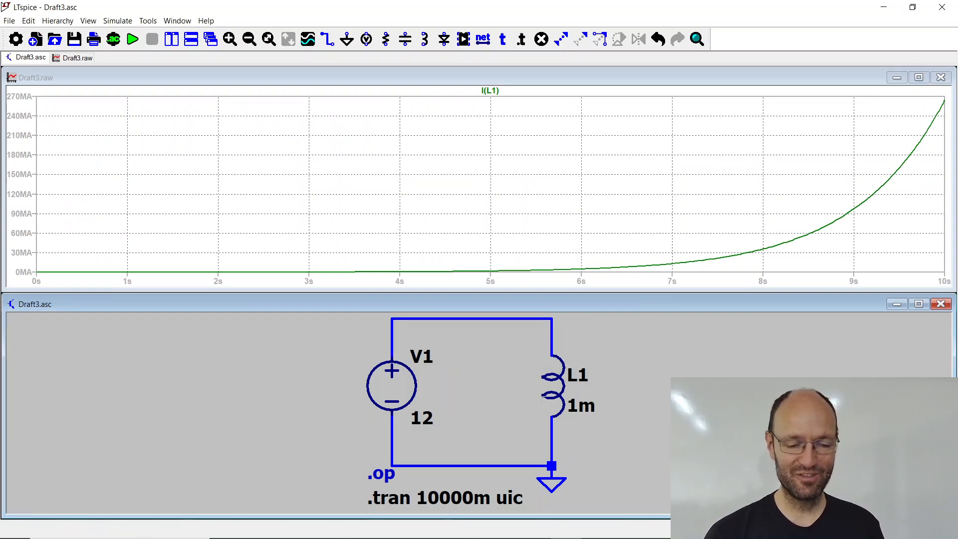
Step: Remove the negative series resistance from inductor L1 and simulate the circuit again
right_click(556, 387)
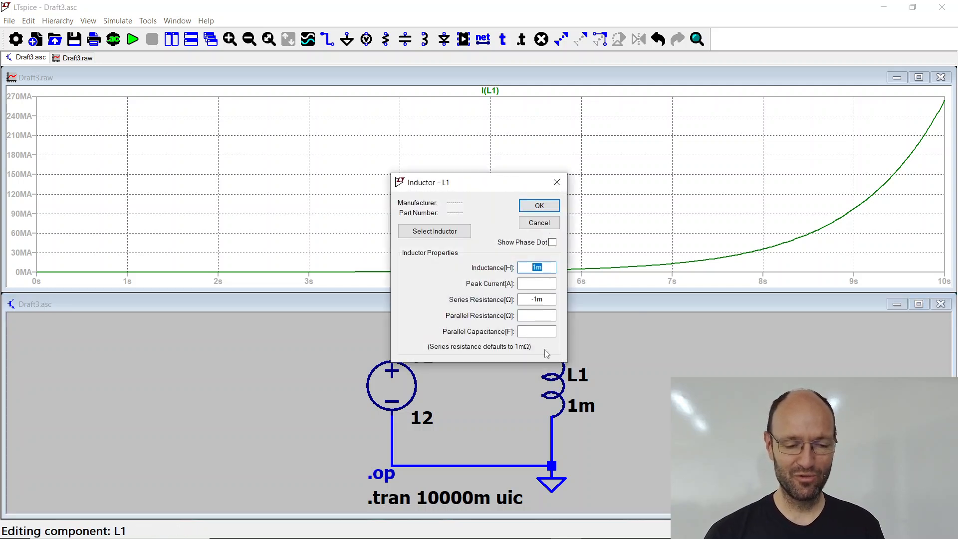
drag(546, 300, 490, 294)
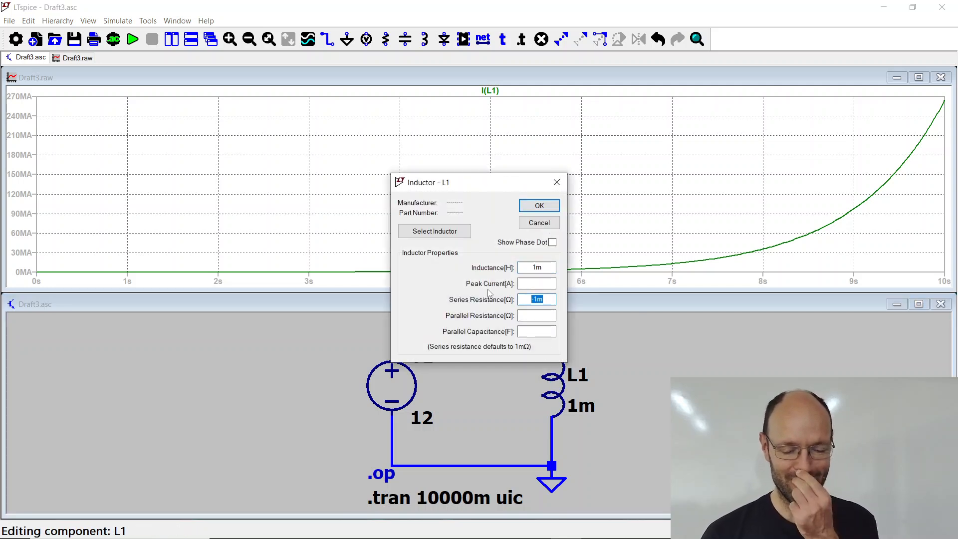
key(Delete)
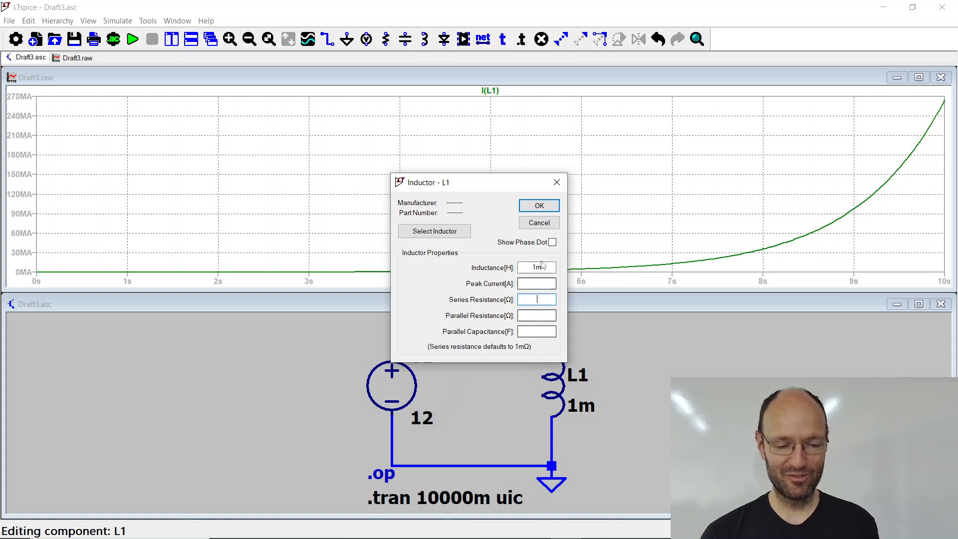
click(539, 205)
click(132, 38)
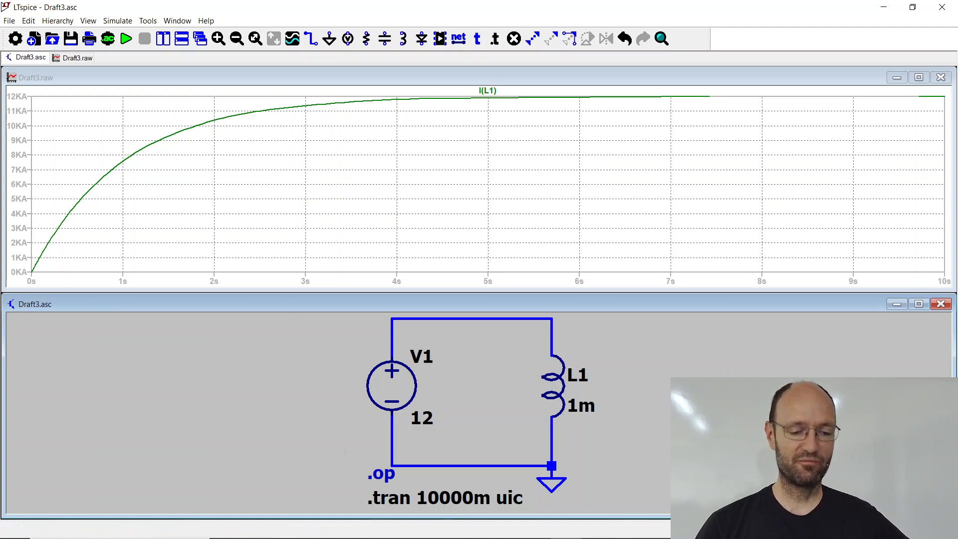
Step: Shorten the transient analysis stop time to 10m and rerun the simulation
right_click(434, 502)
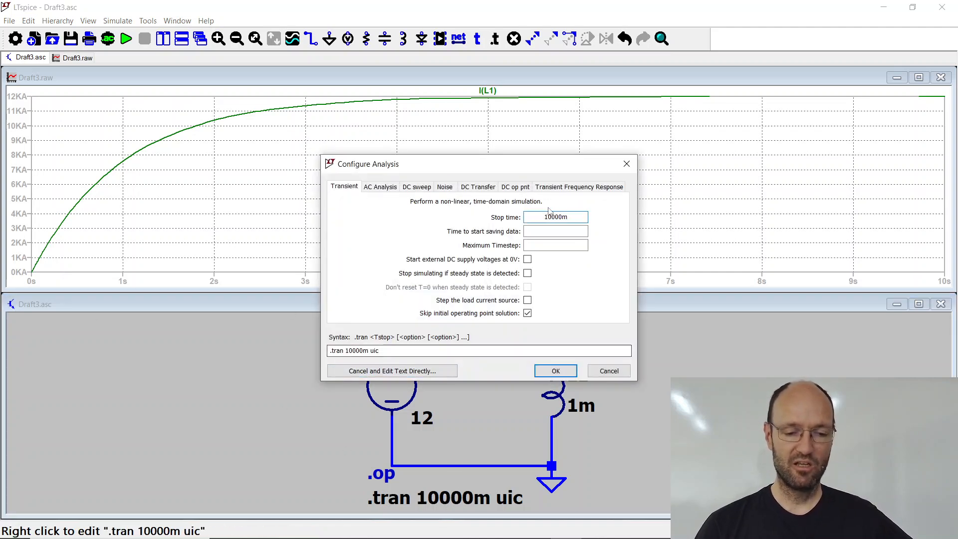
drag(570, 218, 566, 220)
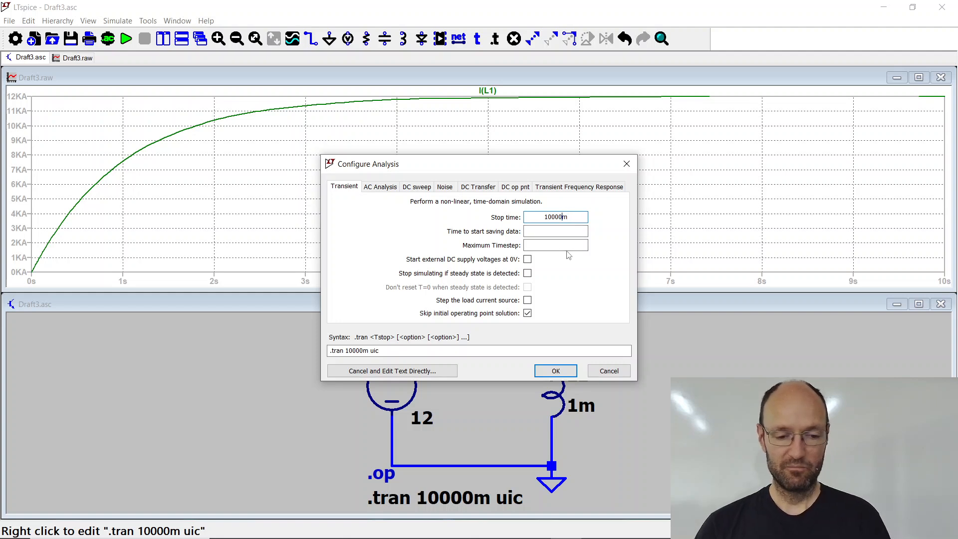
key(BackSpace)
key(BackSpace)
key(BackSpace)
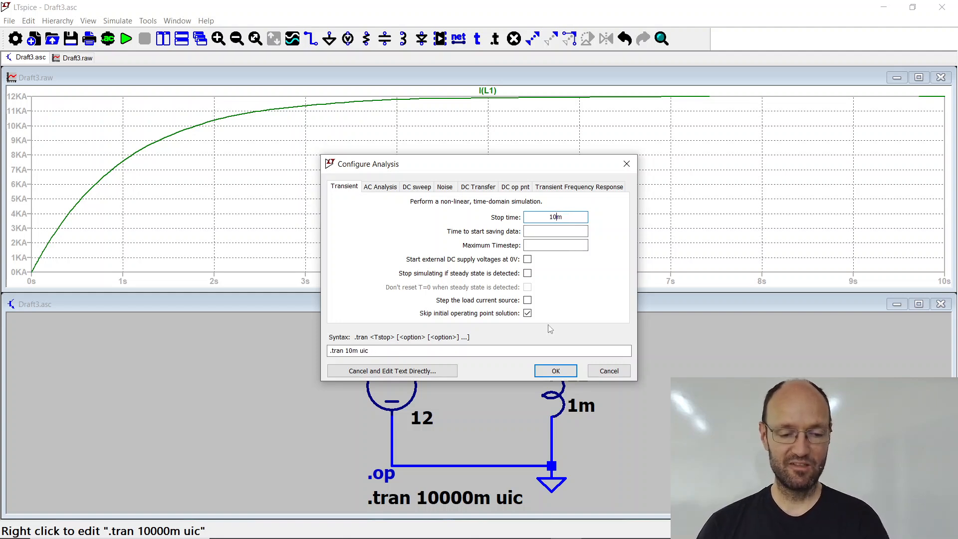
click(554, 370)
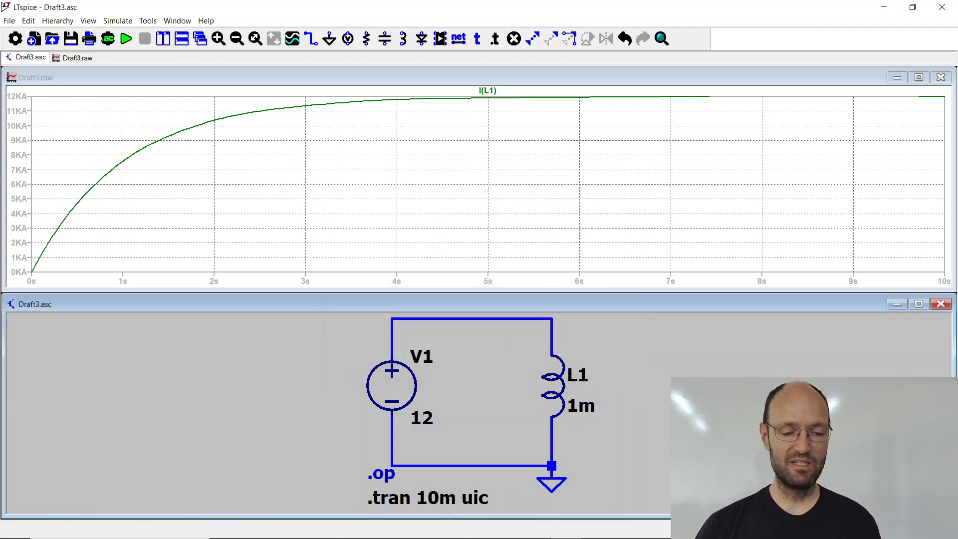
click(126, 38)
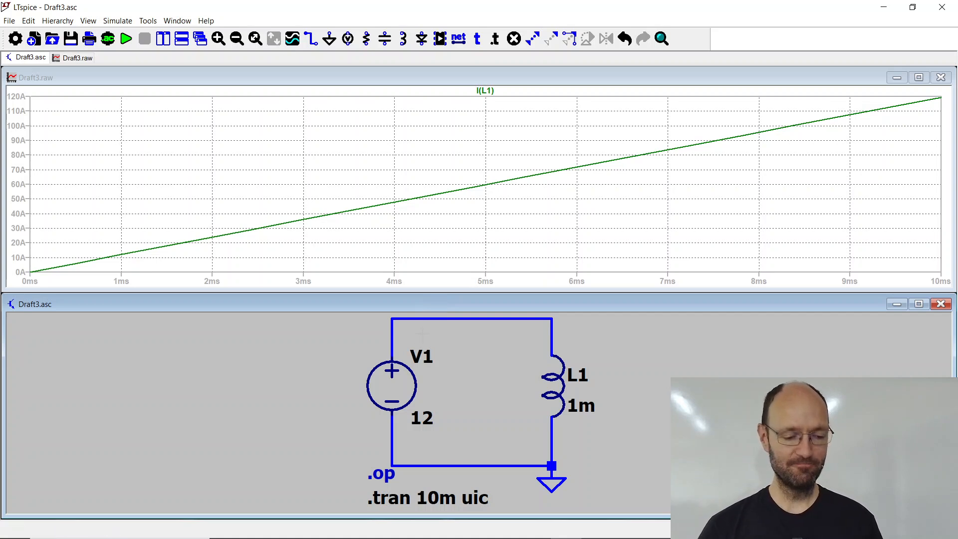
Step: Switch to the presentation PDF and page forward to the slide "Simulate the example in LTspice (DC op pnt)!"
key(alt+Tab)
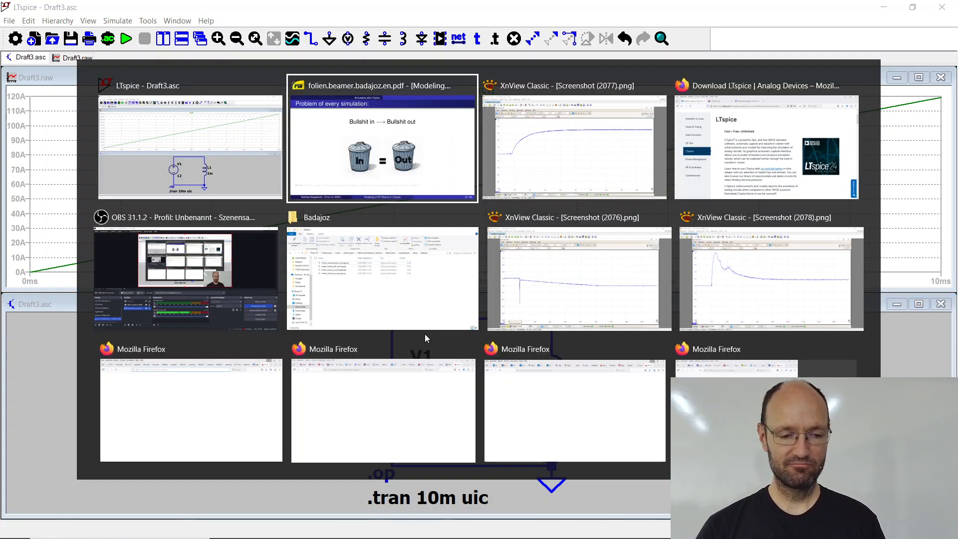
key(Page_Down)
key(Page_Down)
key(Page_Down)
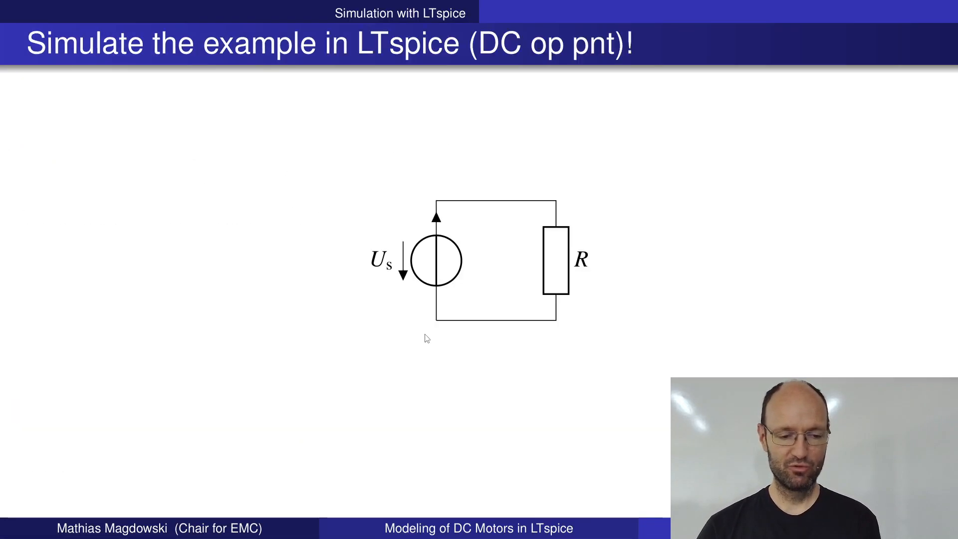
Step: Page forward to the transient analysis slide showing resistor R in series with inductor L, and switch back to LTspice
key(Page_Down)
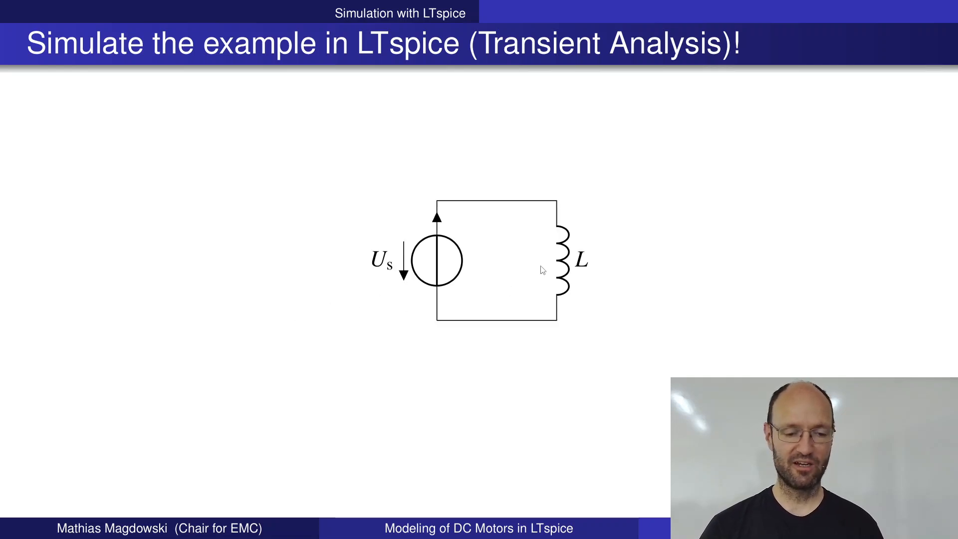
key(Page_Down)
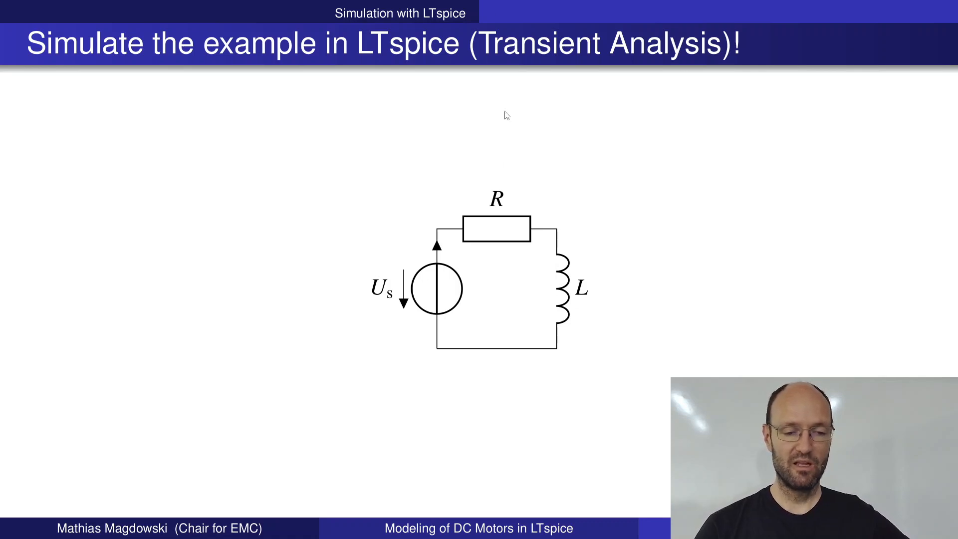
key(alt+Tab)
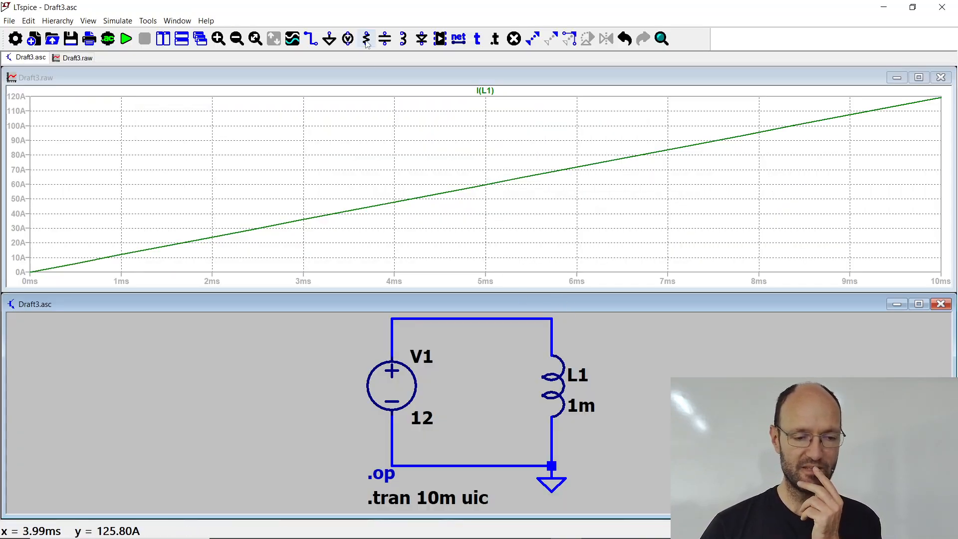
Step: Insert a horizontally oriented resistor into the upper wire between voltage source V1 and inductor L1
key(r)
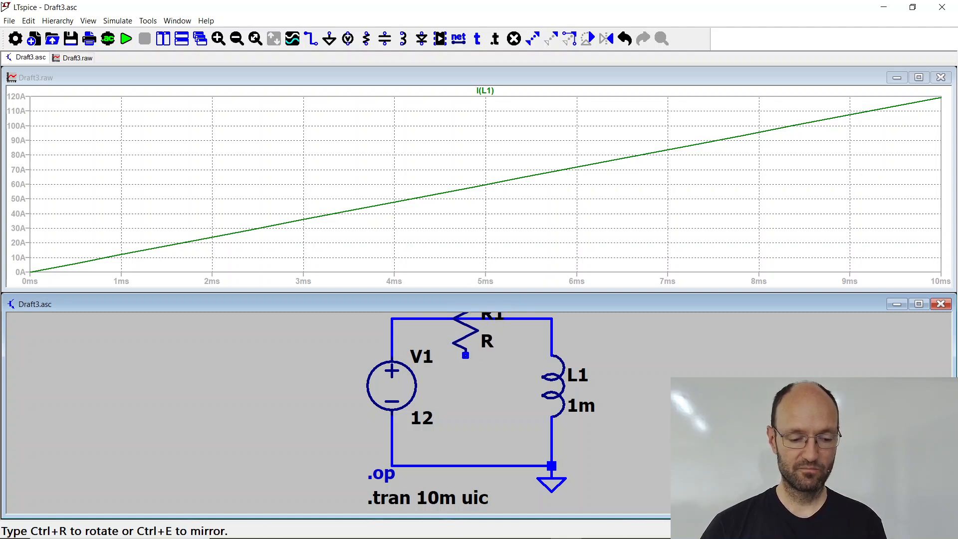
scroll(468, 368, down, 2)
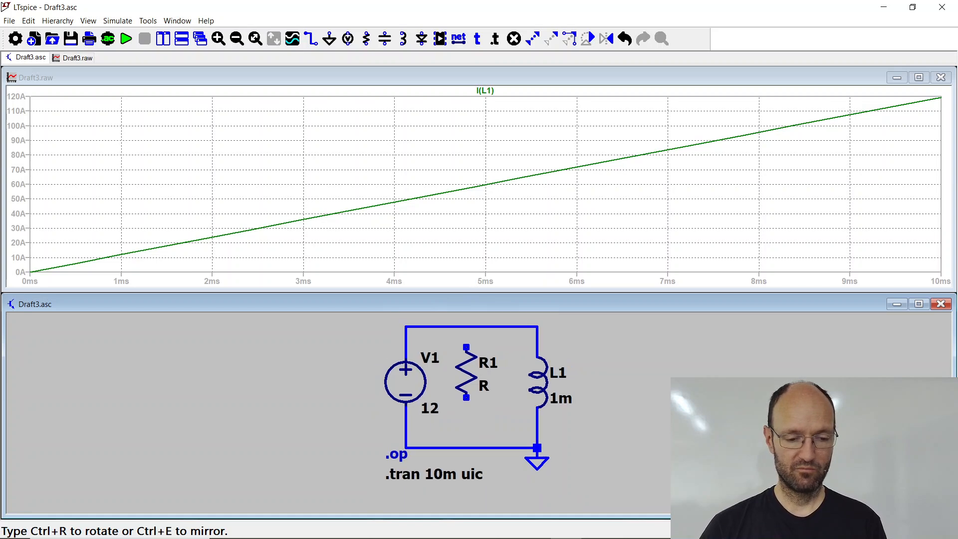
scroll(459, 333, down, 3)
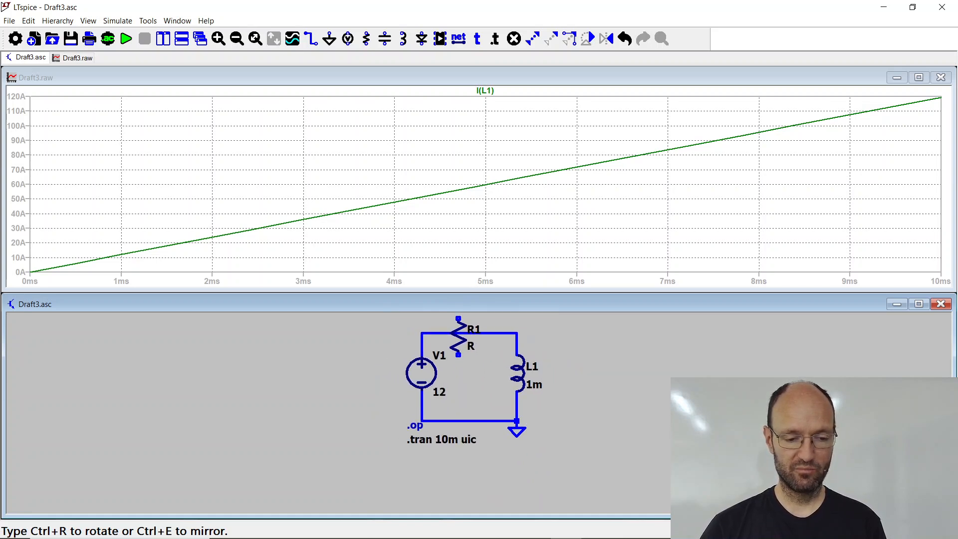
scroll(394, 345, down, 2)
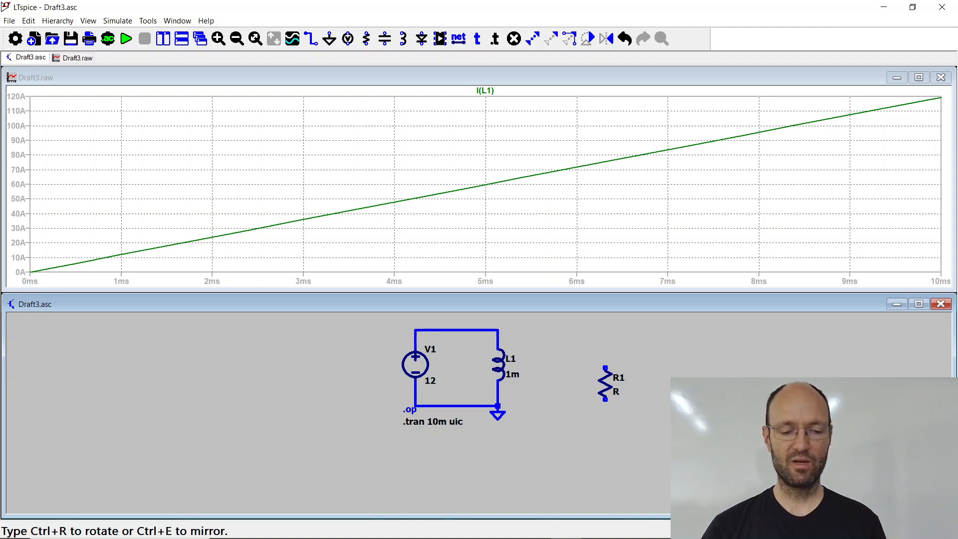
key(ctrl+r)
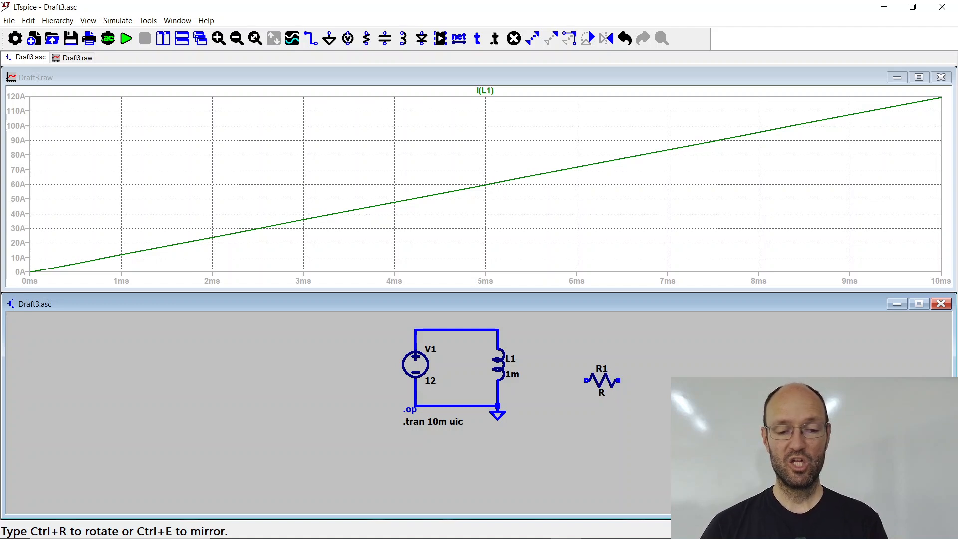
key(ctrl+r)
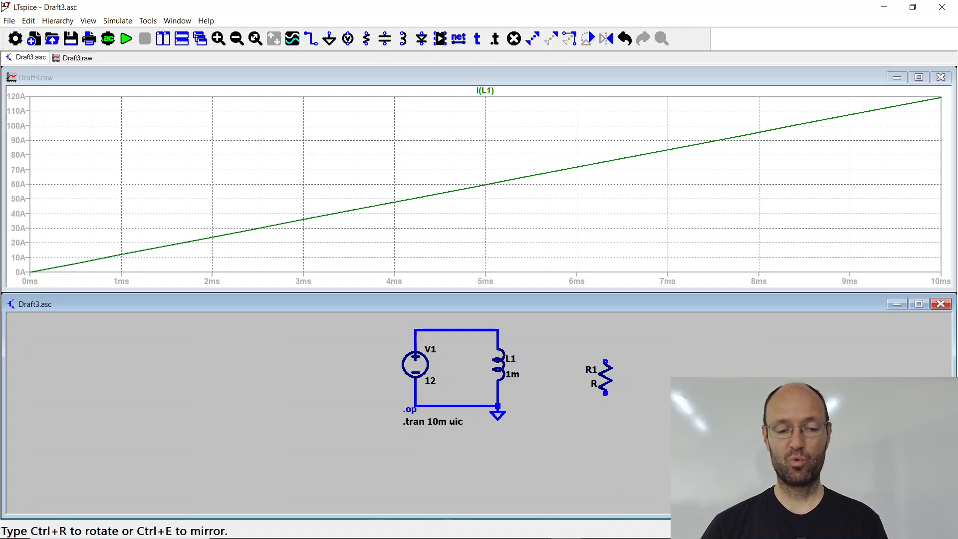
key(ctrl+r)
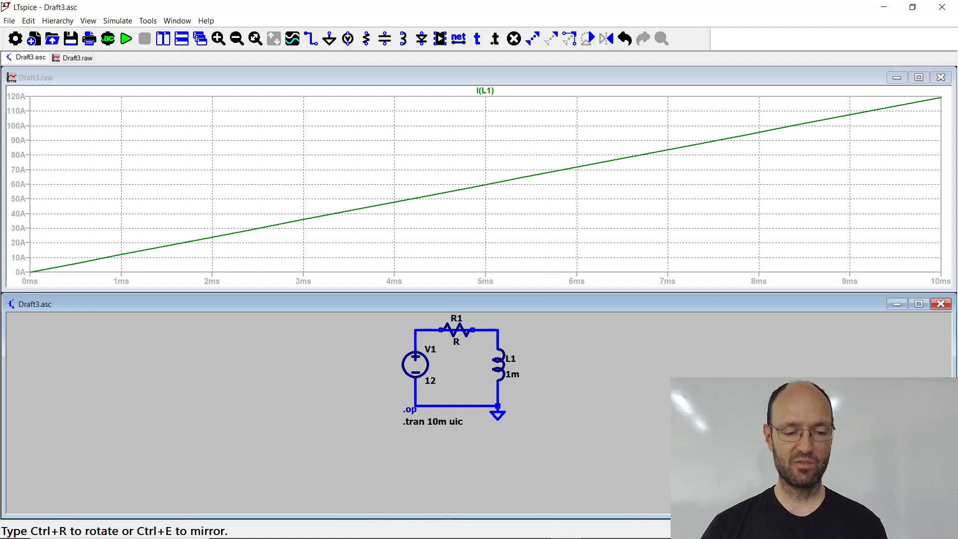
click(456, 330)
key(Escape)
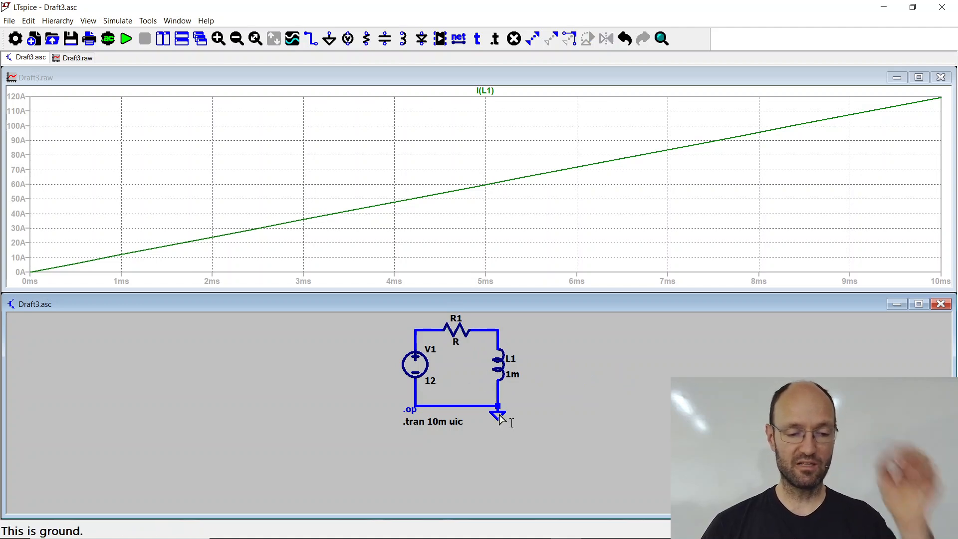
Step: Fit the whole circuit in view and tile the schematic and waveform windows side by side
key(space)
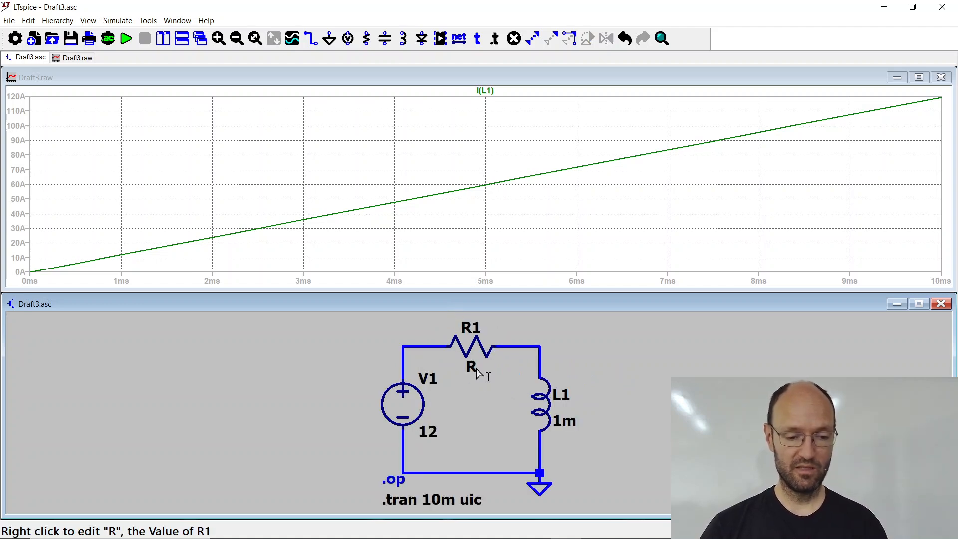
click(182, 24)
click(197, 37)
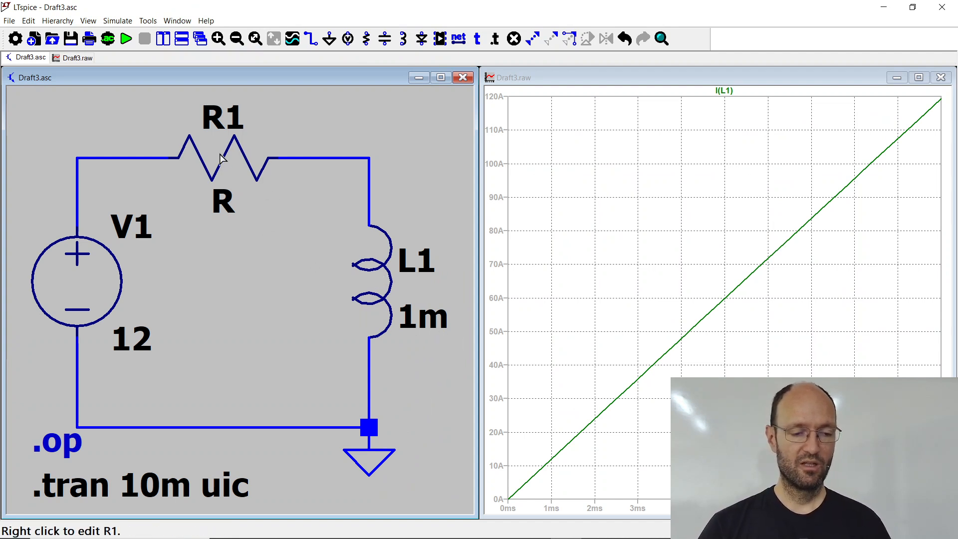
Step: Open resistor R1's properties for editing and bring up the V-I-curve.ods spreadsheet in Firefox
right_click(221, 158)
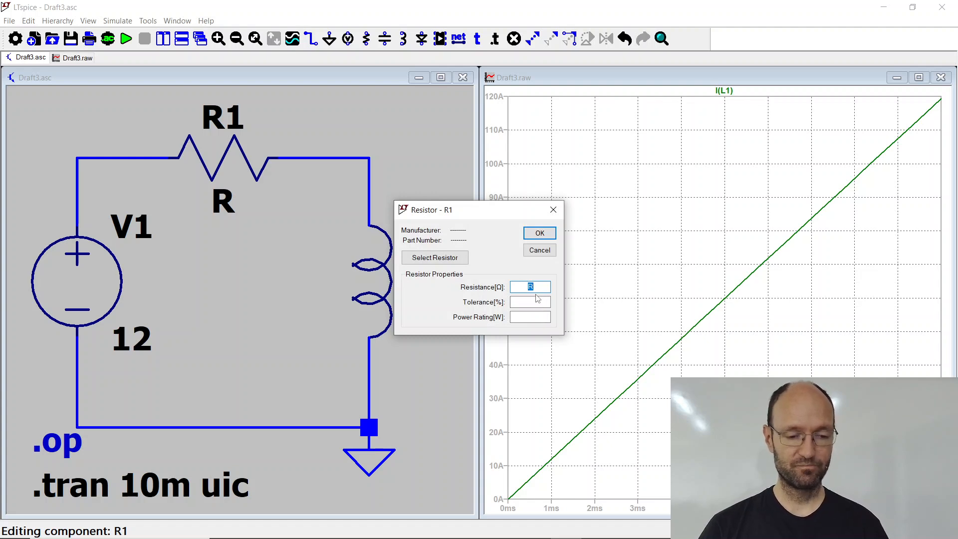
key(alt+Tab)
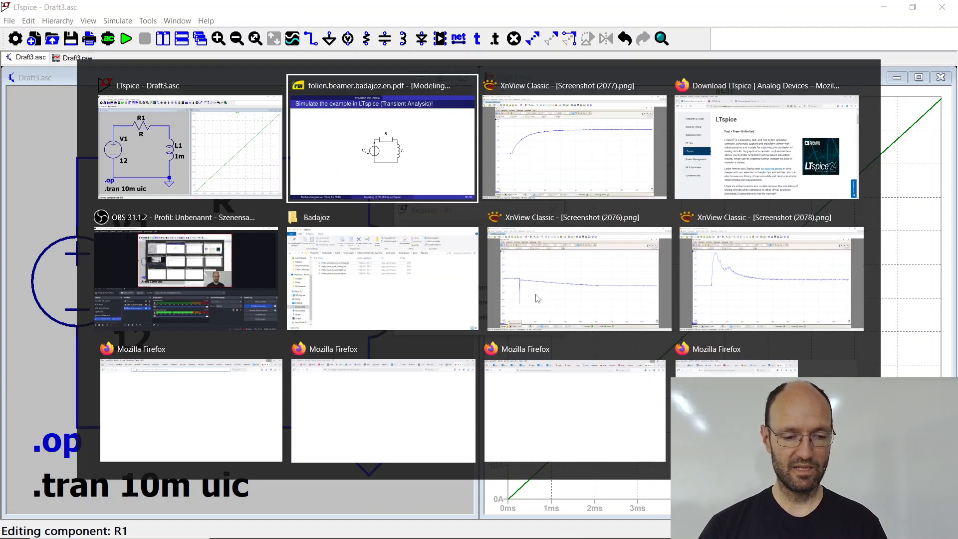
key(alt+Tab)
key(alt+Tab)
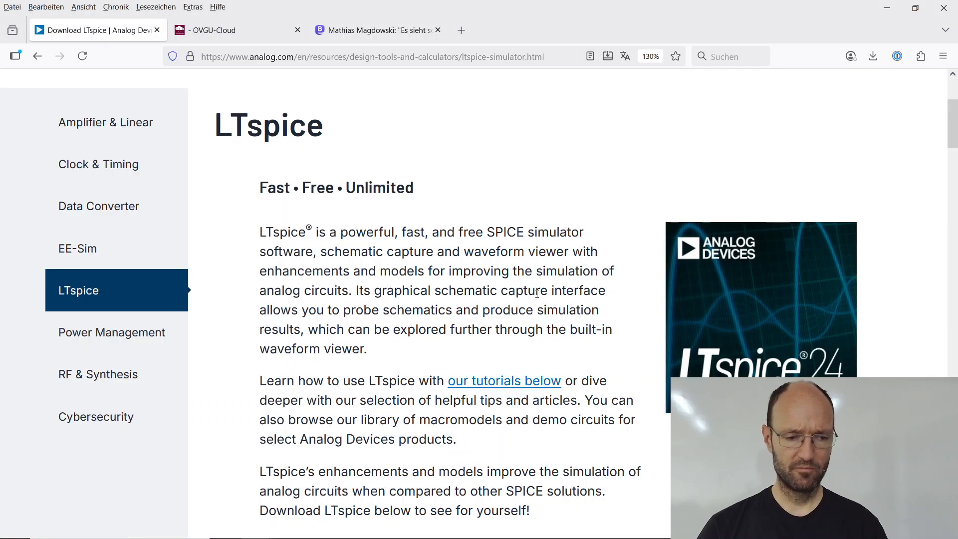
click(230, 33)
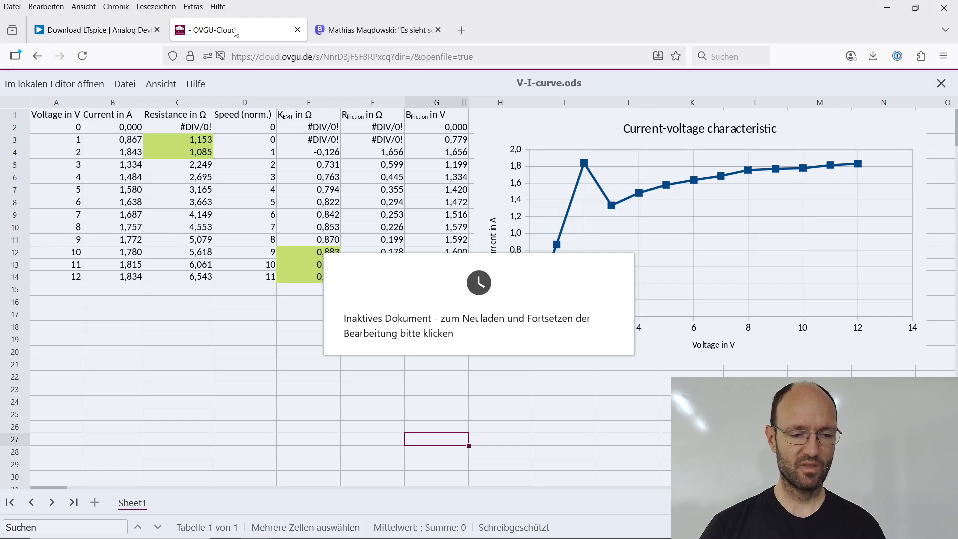
click(458, 283)
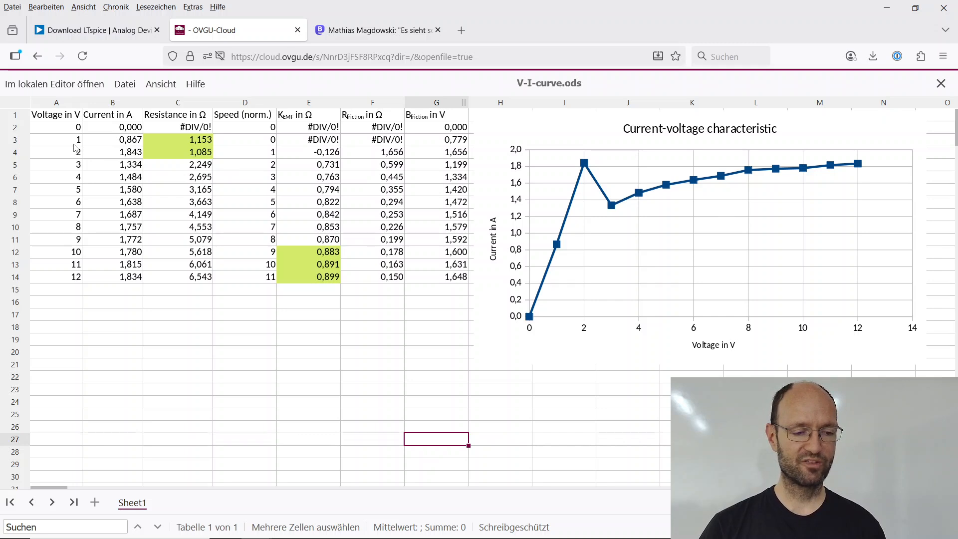
Step: Examine the current and resistance values measured at 1 V and 2 V in the spreadsheet
drag(74, 143, 185, 160)
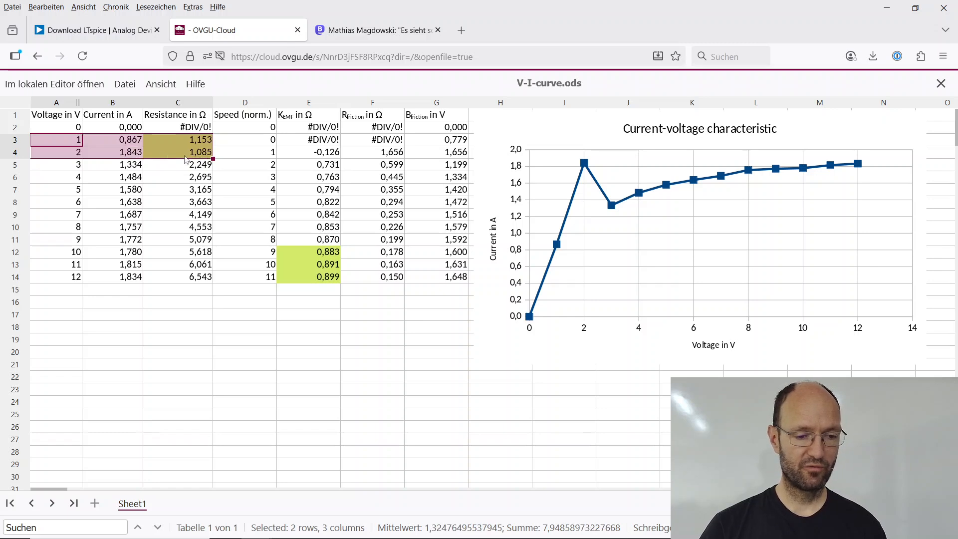
click(253, 156)
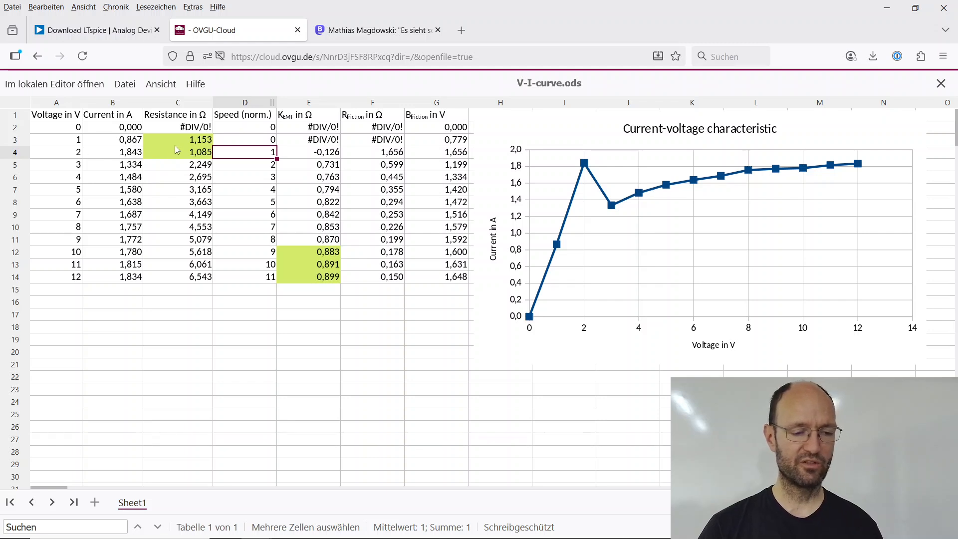
drag(73, 140, 180, 159)
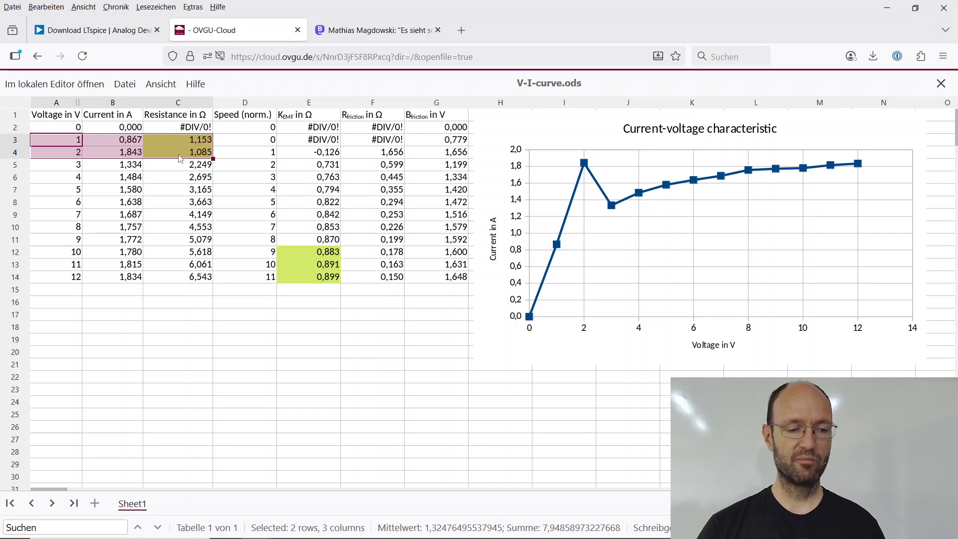
click(185, 164)
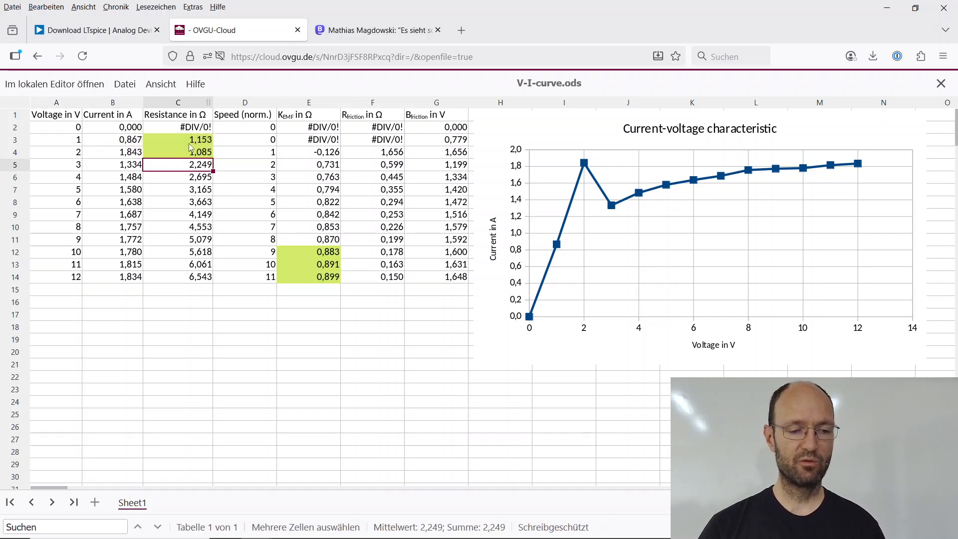
click(190, 144)
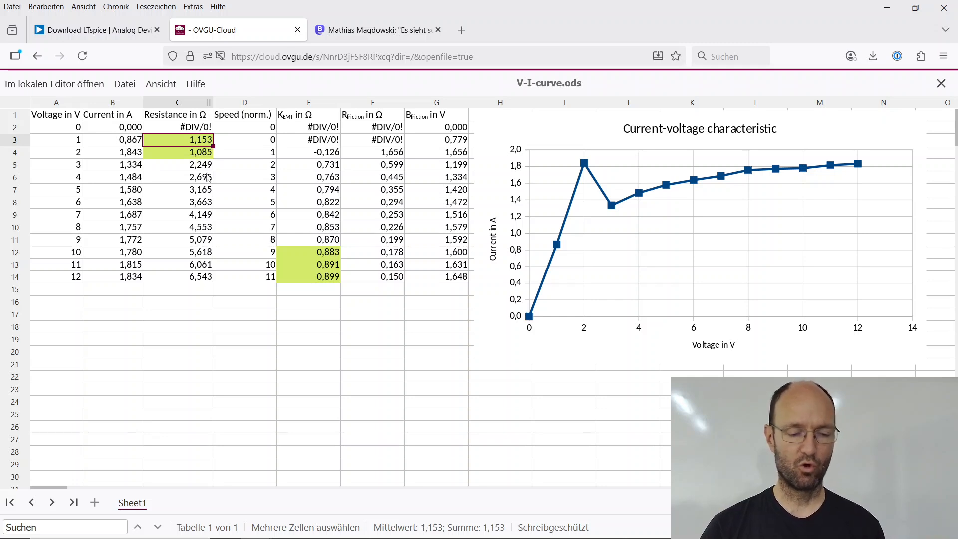
Step: Switch back to LTspice and set resistor R1's resistance to 1.1 Ω
key(alt+Tab)
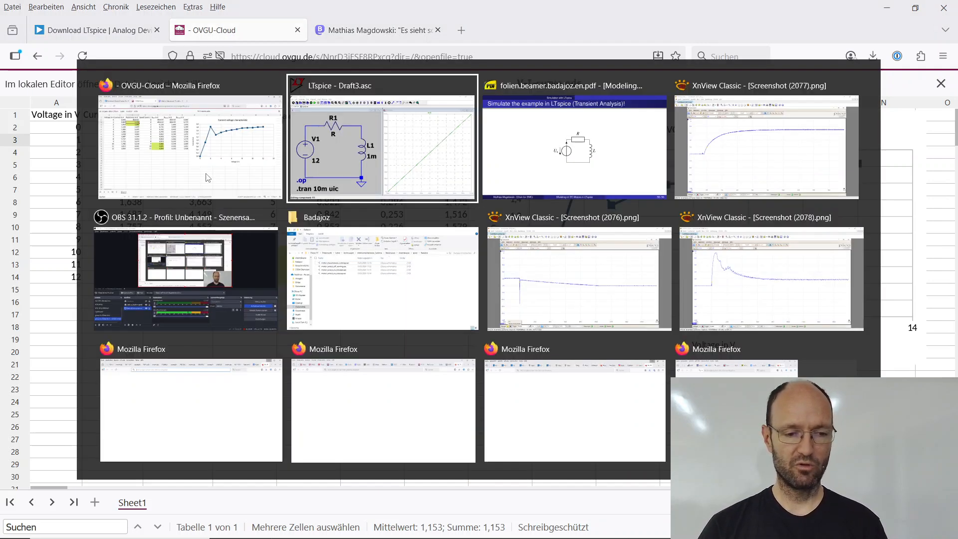
text(1)
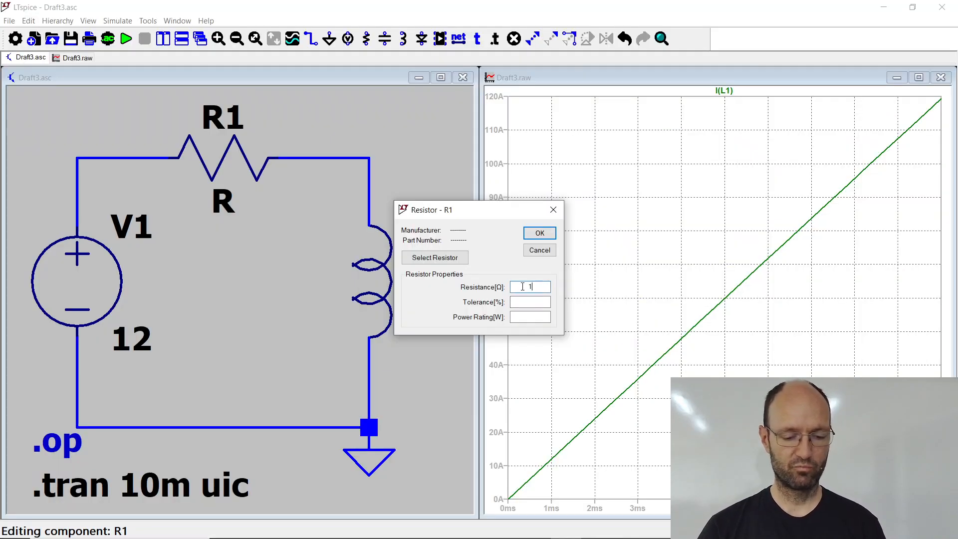
text(.1)
click(540, 233)
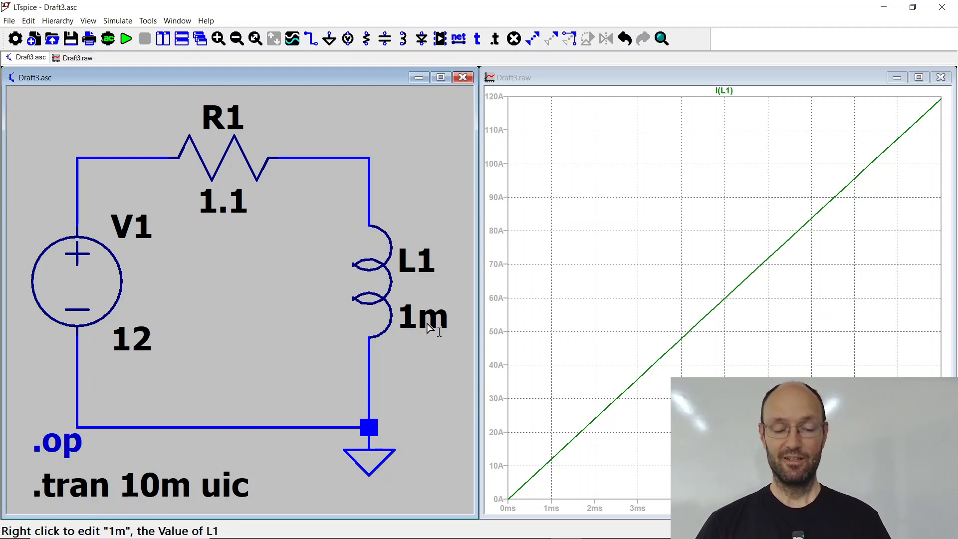
Step: Switch to XnView and examine the measured current curve in Screenshot (2077).png
key(alt+Tab)
key(Tab)
key(Tab)
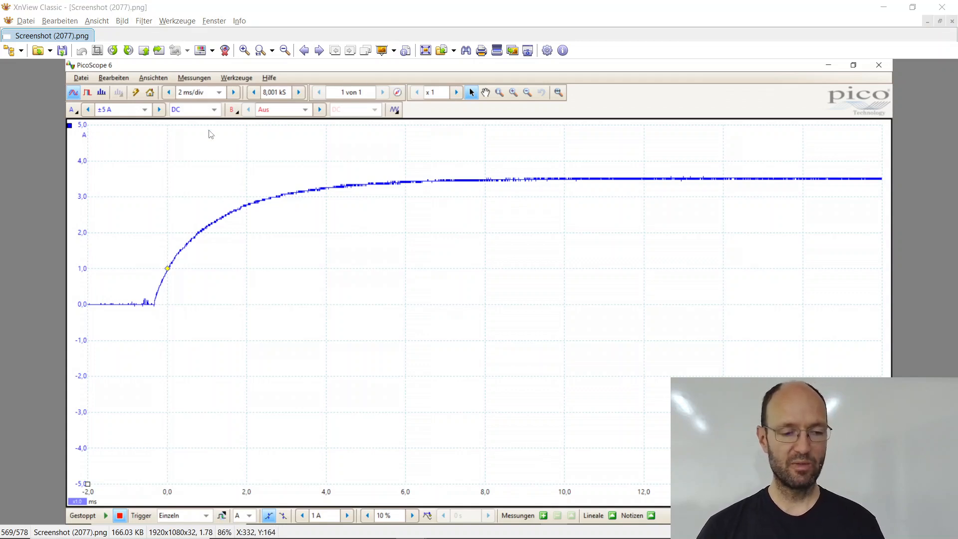
Step: Switch back to LTspice and set the transient analysis stop time to 20m
key(alt+Tab)
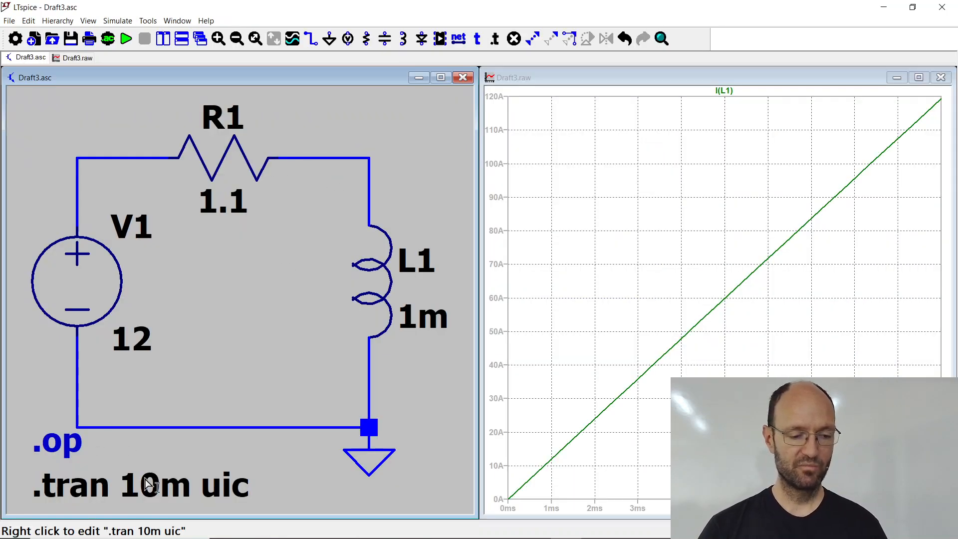
right_click(150, 488)
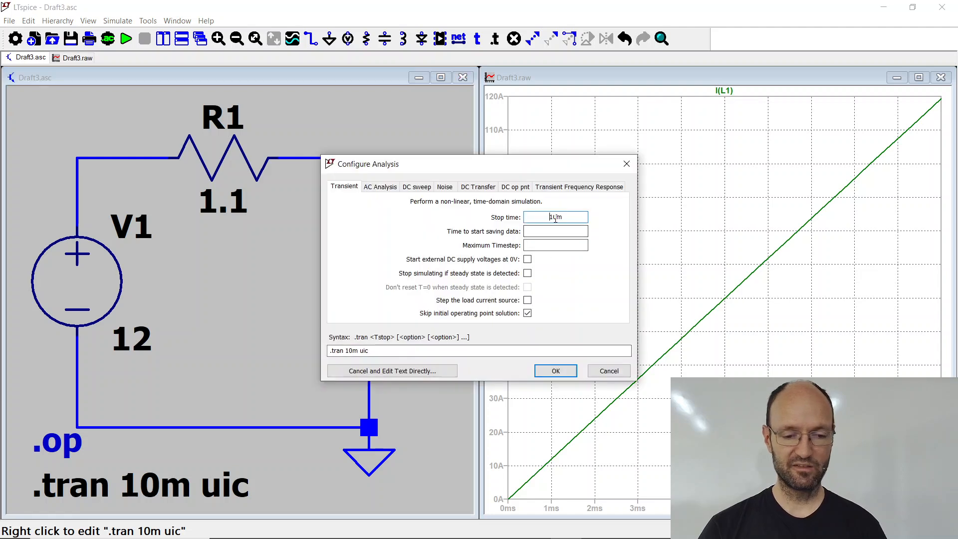
text(2)
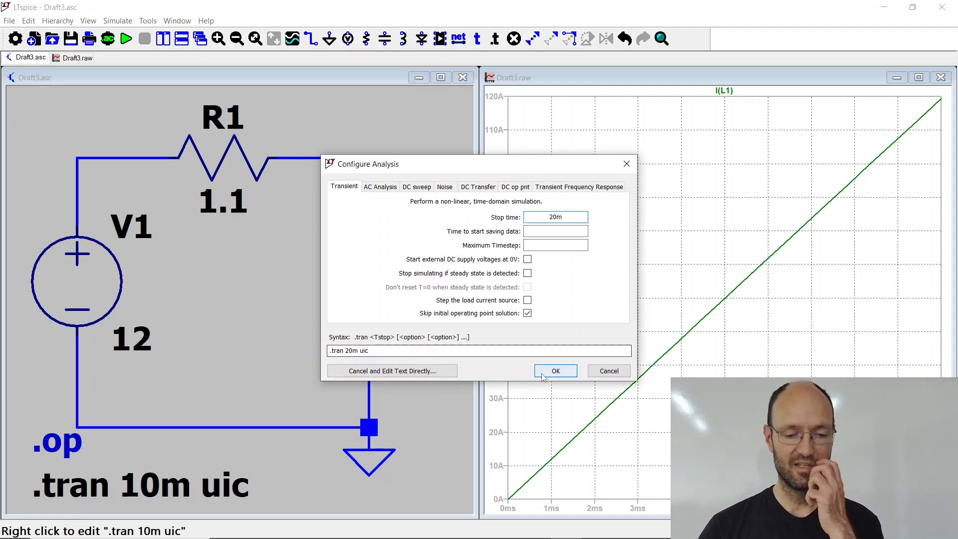
click(554, 369)
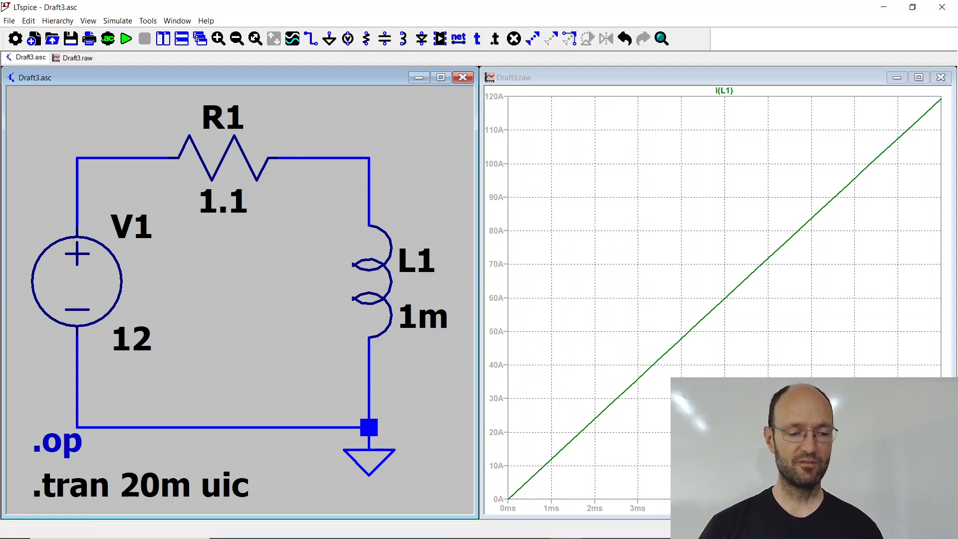
Step: Set voltage source V1's DC value to 4 V and rerun the transient simulation
right_click(94, 286)
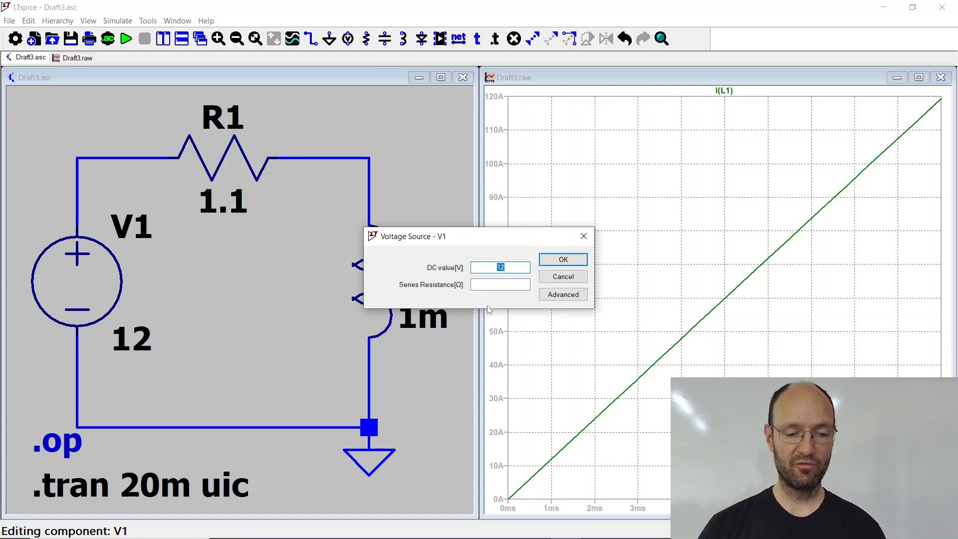
text(4)
click(559, 261)
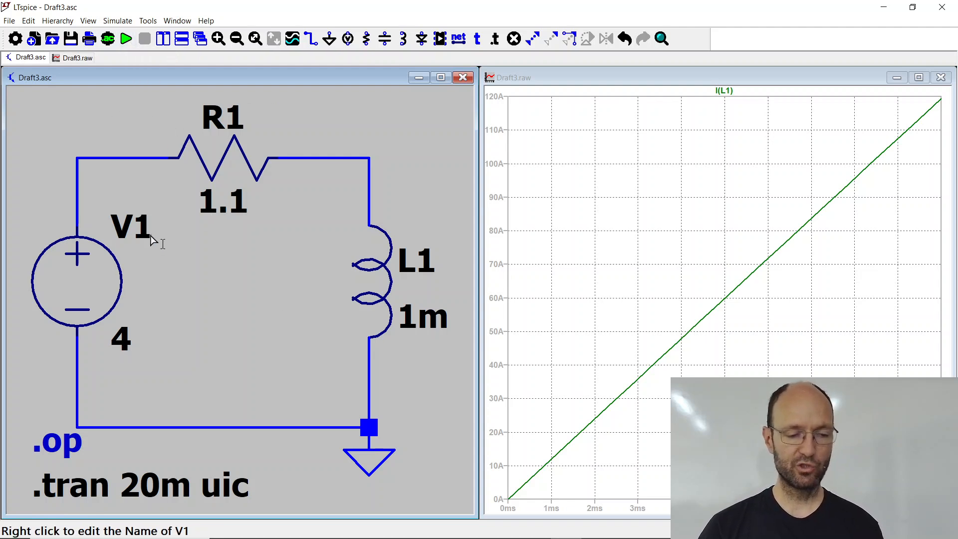
key(alt+Tab)
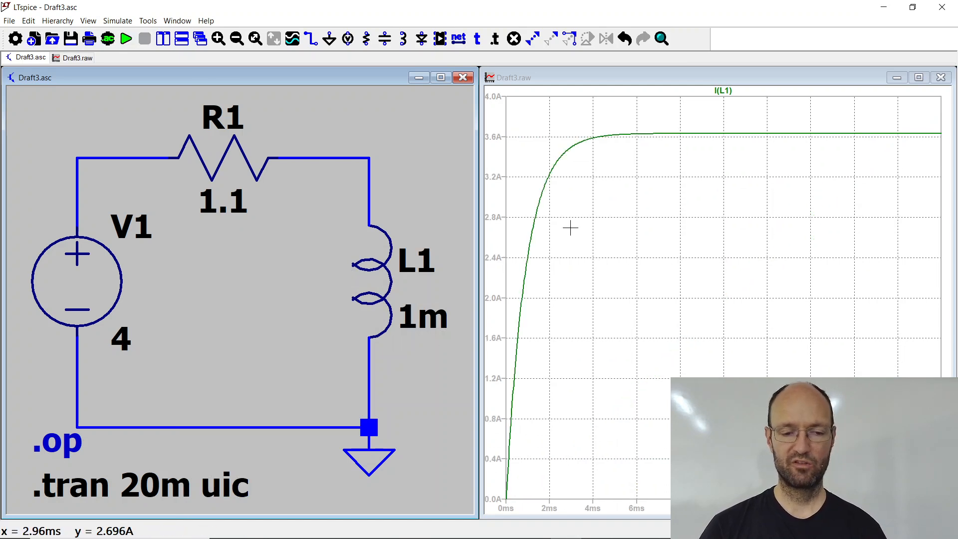
Step: Tile the schematic and plot windows horizontally, then switch to XnView and fit its window directly above the simulated I(L1) plot
click(181, 22)
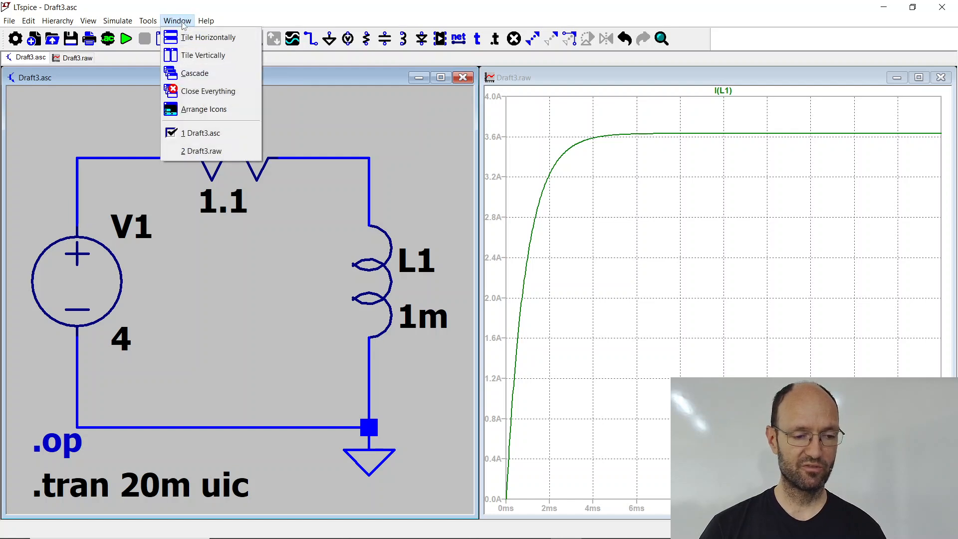
click(199, 38)
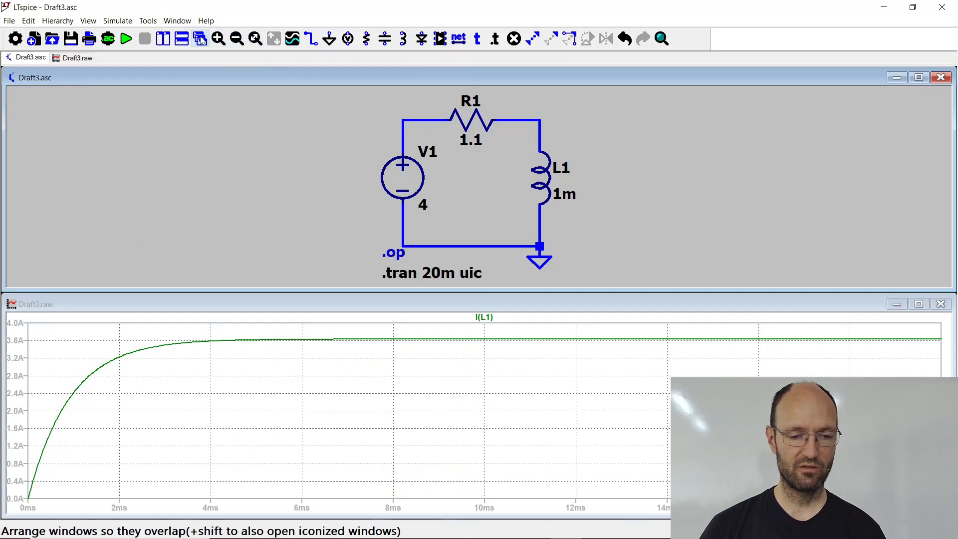
key(alt+Tab)
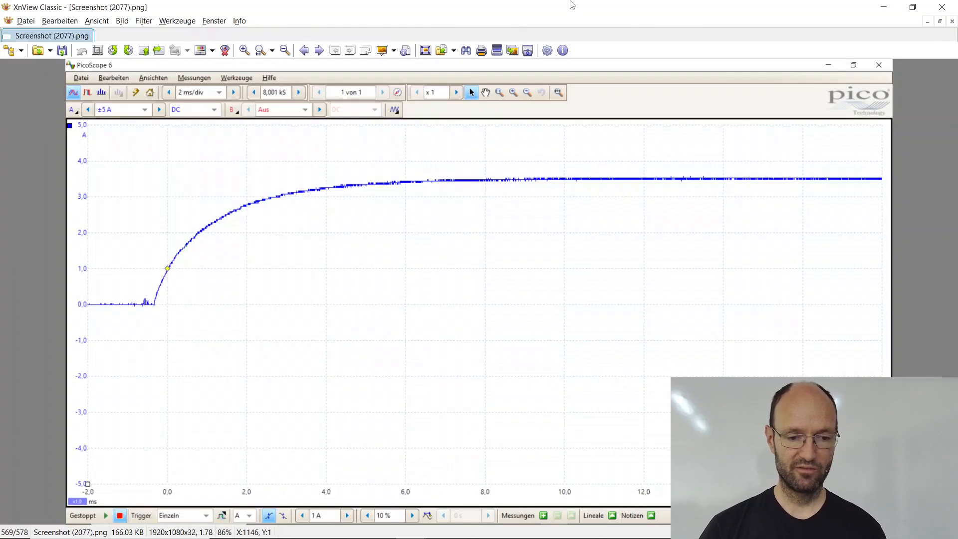
click(909, 8)
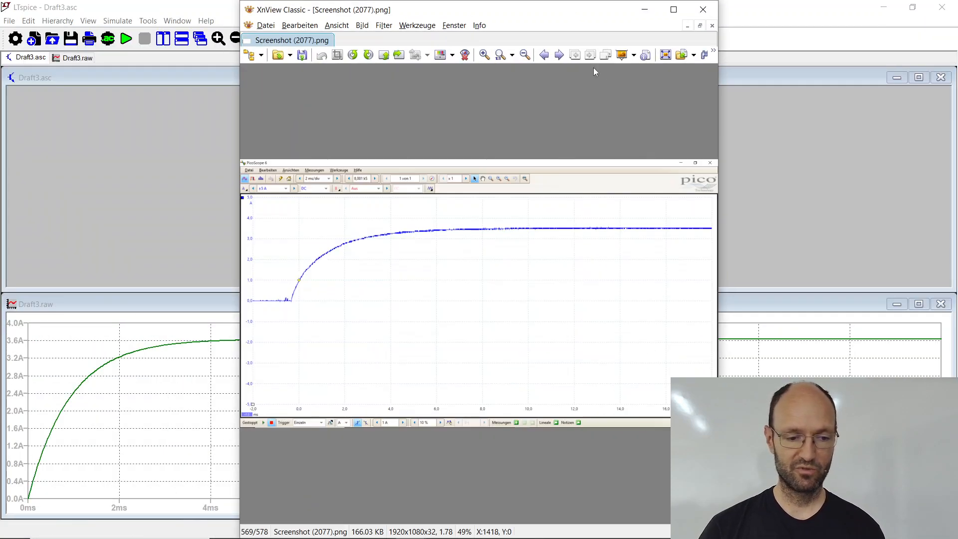
drag(567, 4, 322, 13)
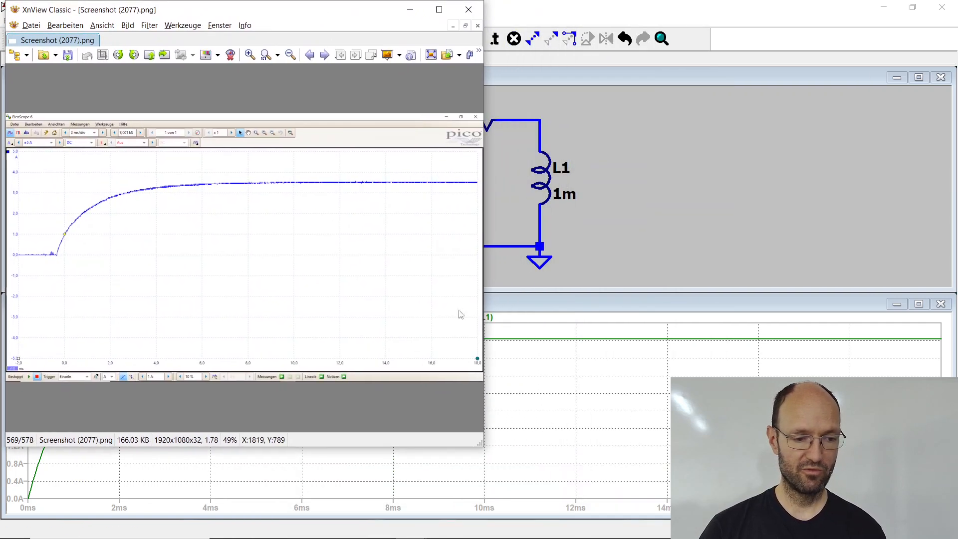
drag(484, 448, 937, 298)
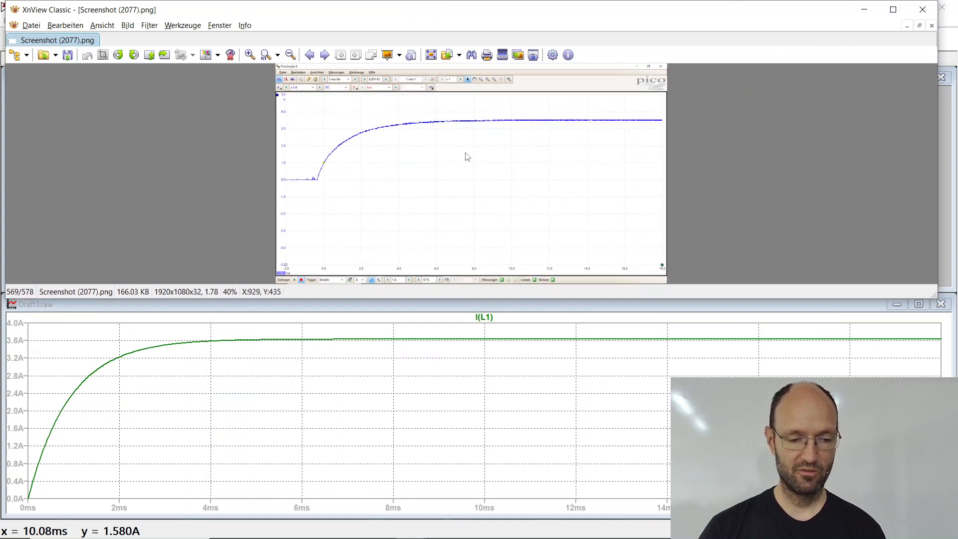
Step: Enlarge the measured curve in Screenshot (2077).png to 100%, compare it with the simulated I(L1) curve, and minimize XnView
scroll(468, 157, up, 2)
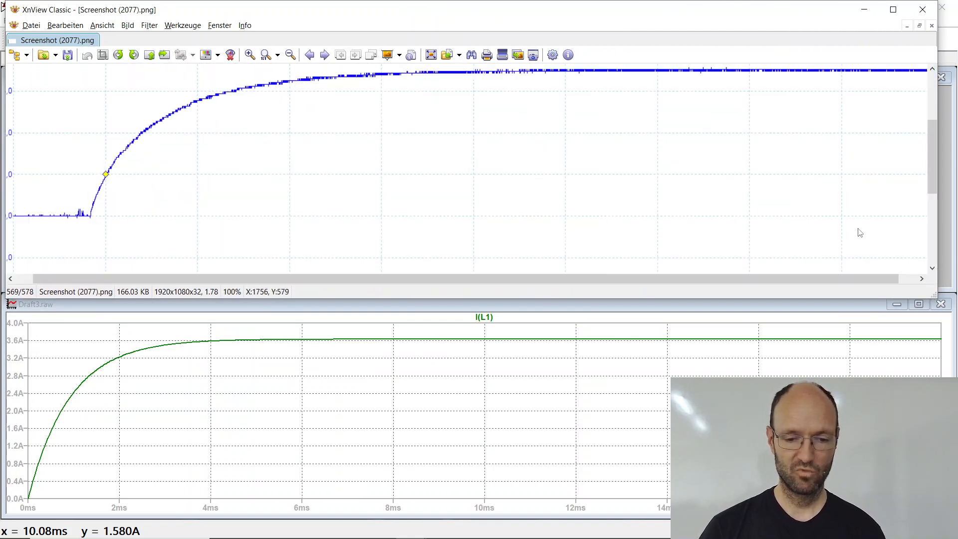
drag(873, 277, 908, 275)
mouse_move(935, 175)
mouse_down()
mouse_move(936, 157)
mouse_move(936, 172)
mouse_up()
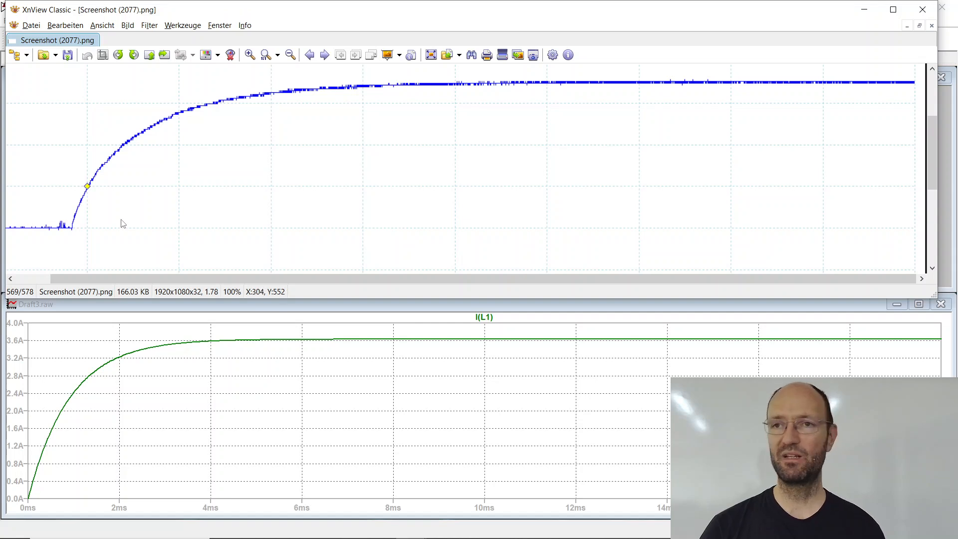
click(112, 310)
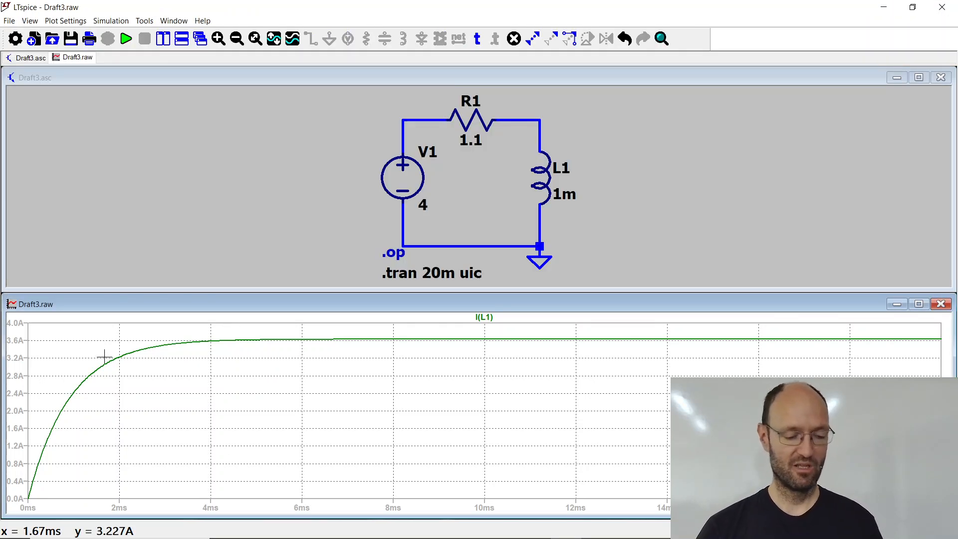
key(alt+Tab)
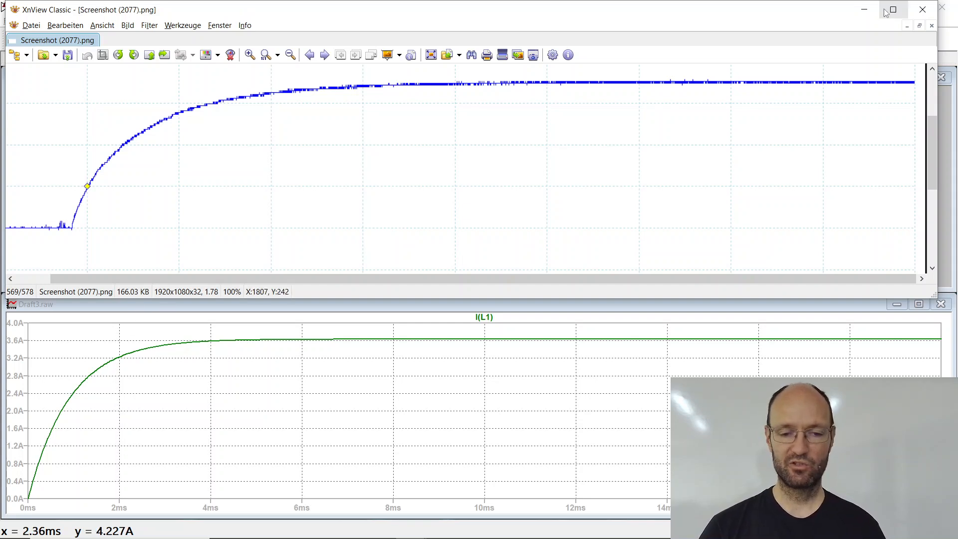
click(864, 9)
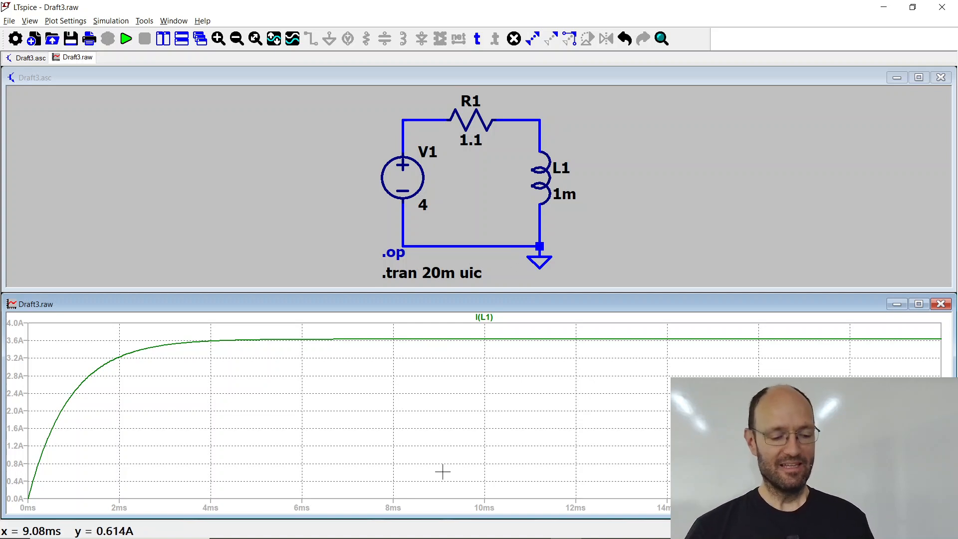
Step: Switch to the slides in folien.beamer.badajoz.en.pdf, show "Dynamic observation of the blocked motor" and select "blocked motor" in its title
key(alt+Tab)
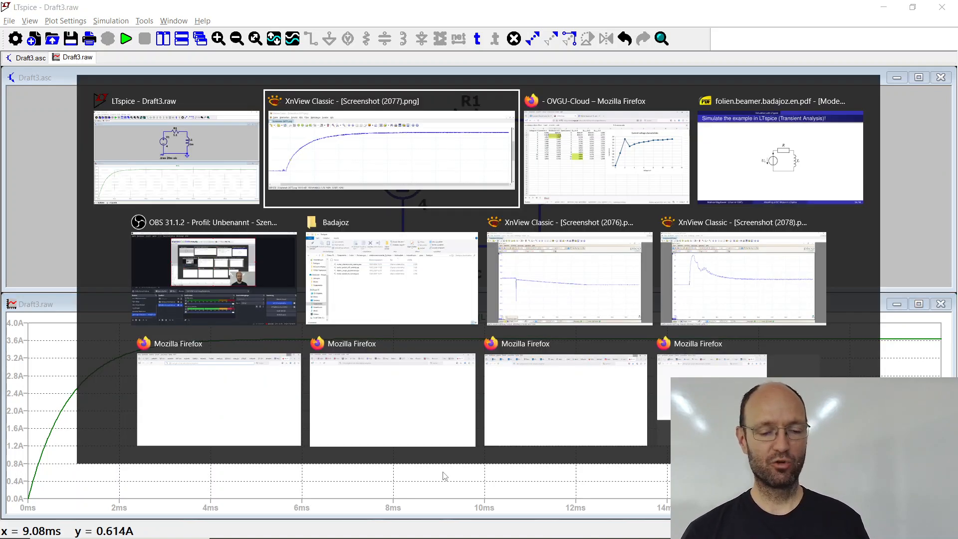
key(alt+Tab)
key(alt+Tab)
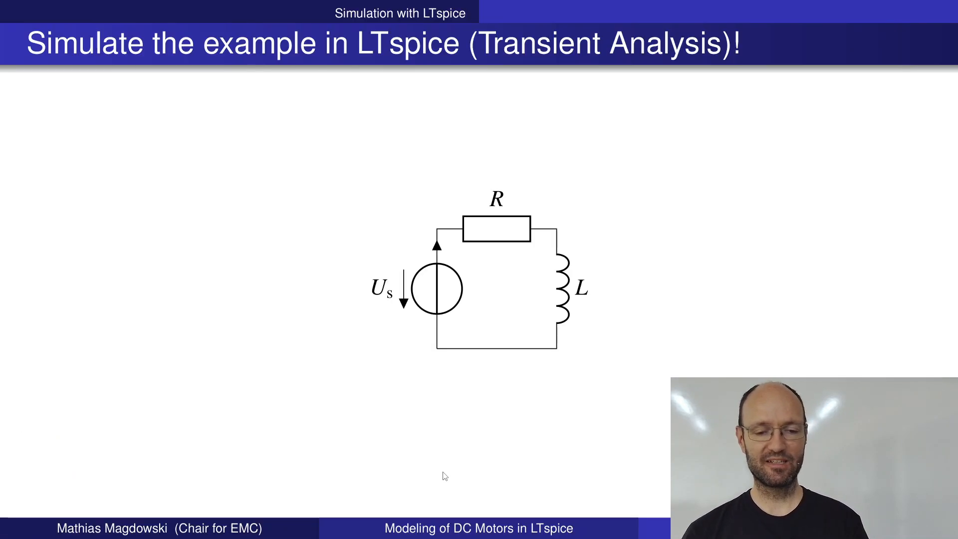
key(Page_Up)
key(Page_Up)
key(Page_Up)
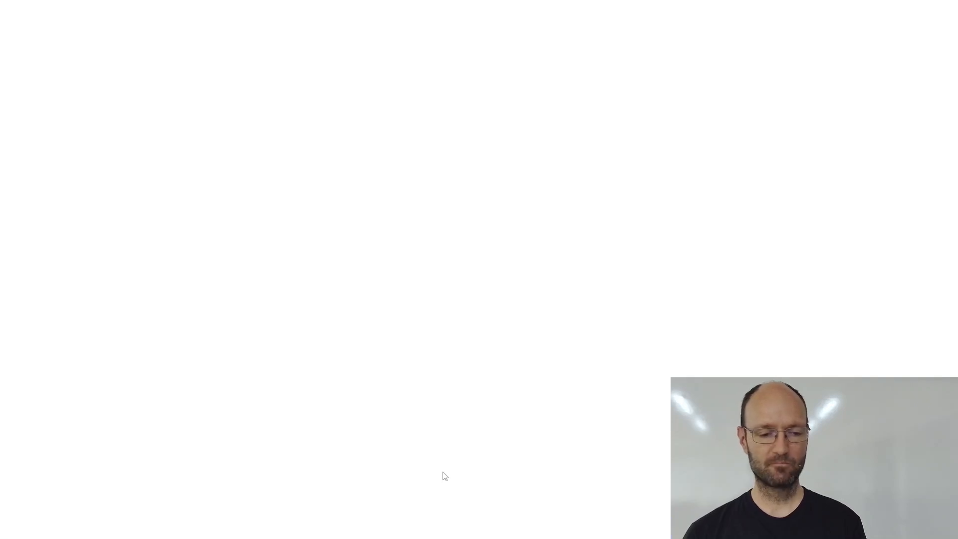
key(Page_Down)
key(Page_Down)
key(Page_Down)
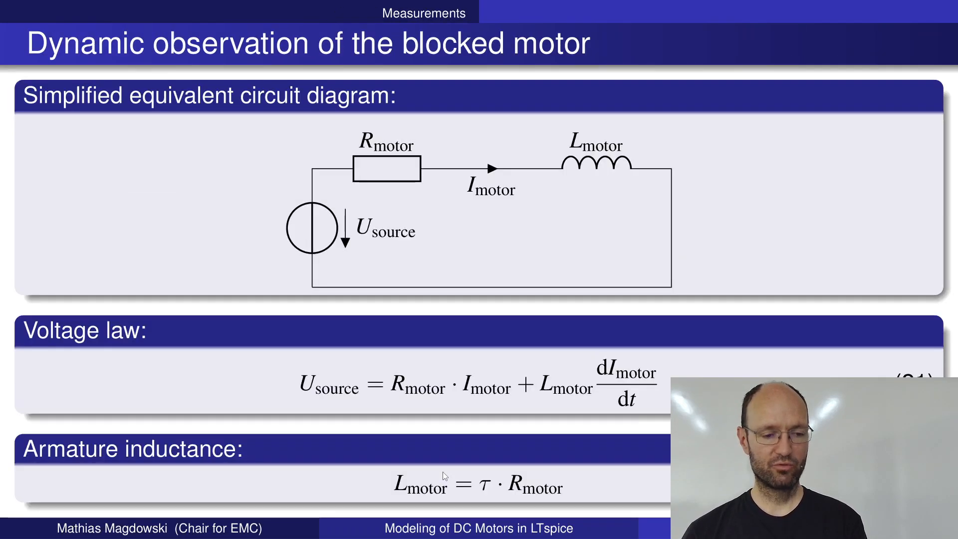
key(Page_Down)
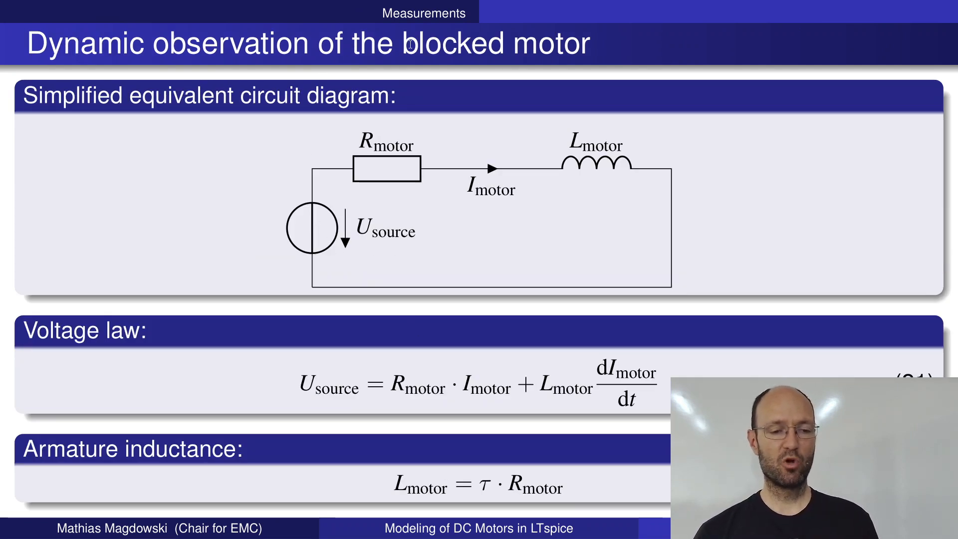
drag(404, 44, 592, 44)
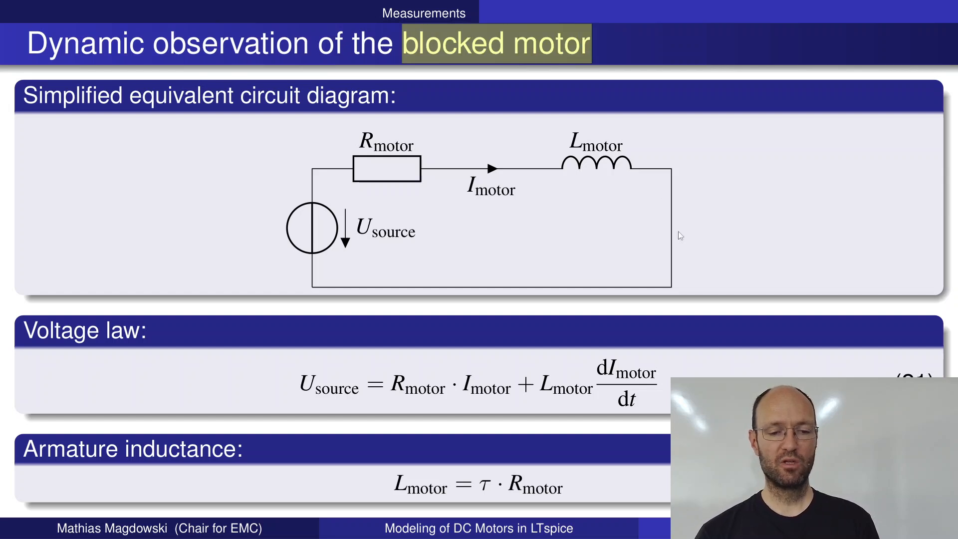
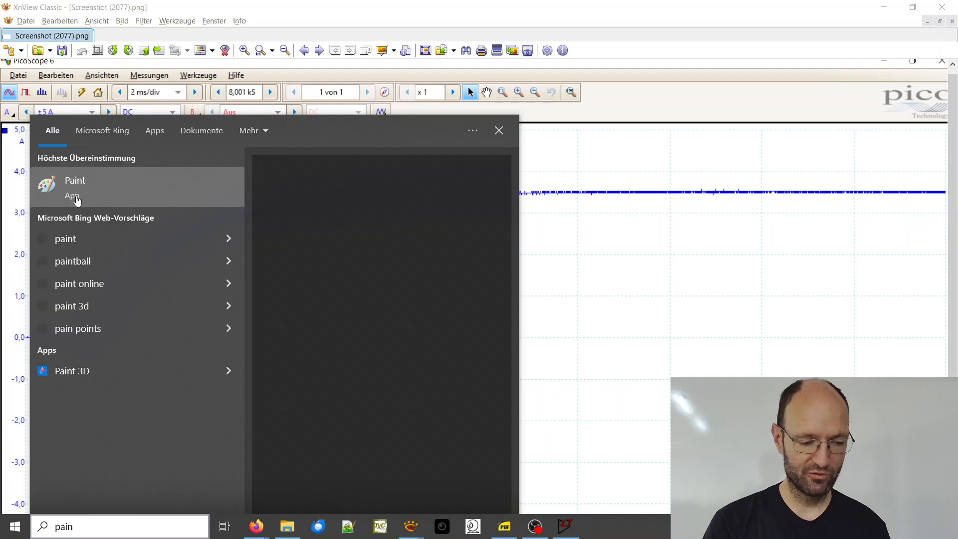
Step: Start Paint and paste the measured curve from Screenshot (2077).png into its blank canvas
click(120, 192)
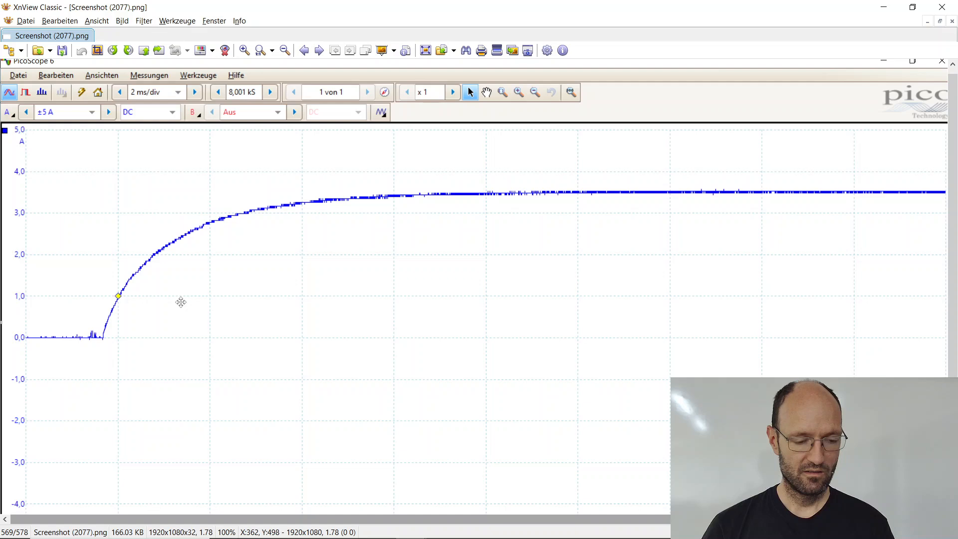
key(alt+Tab)
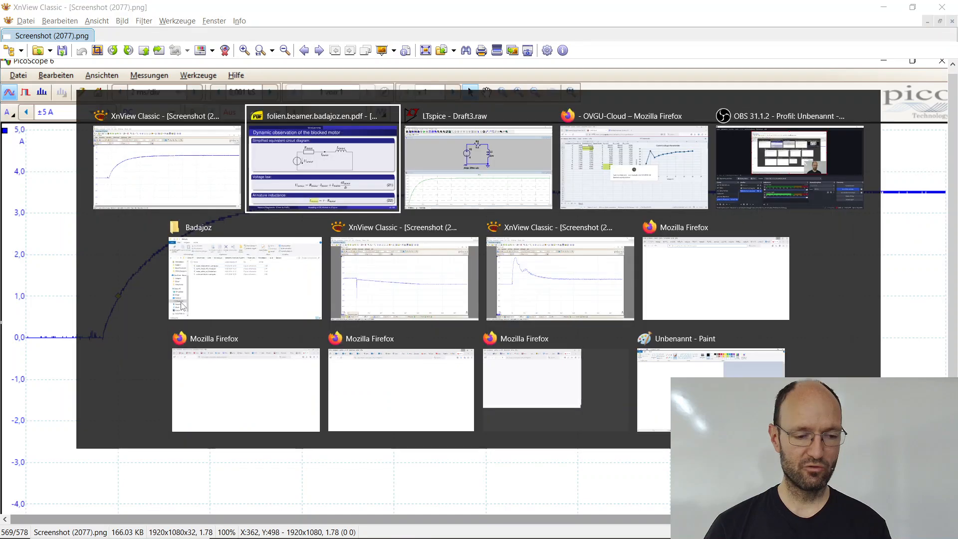
key(Escape)
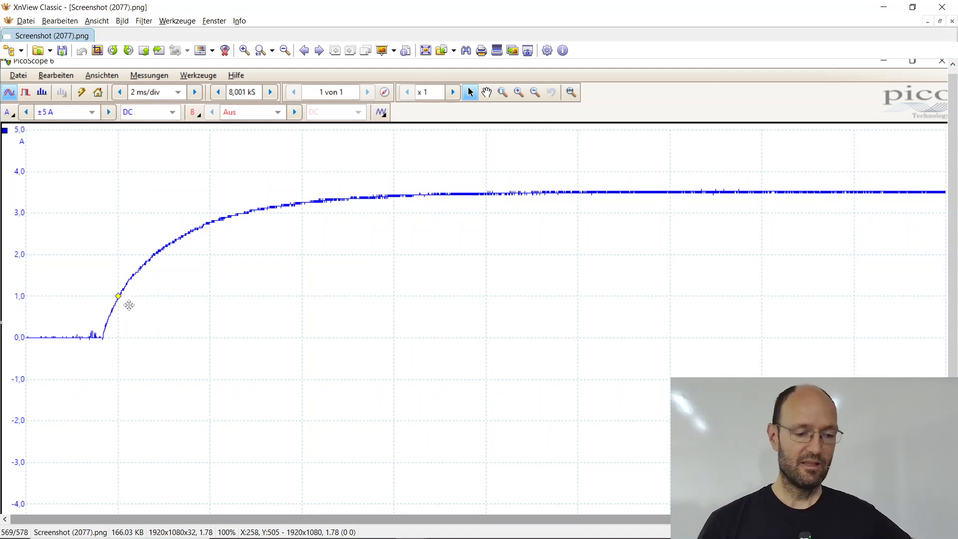
mouse_move(313, 538)
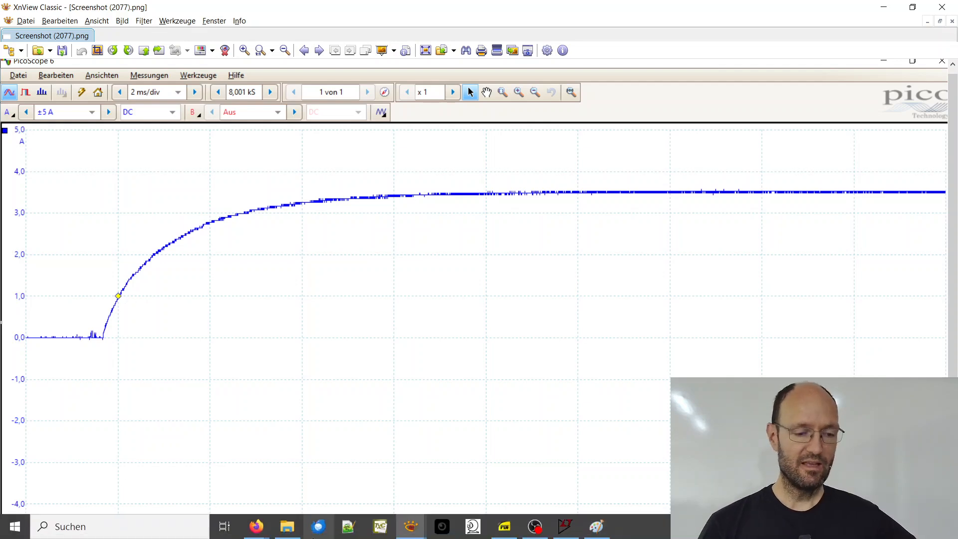
click(319, 527)
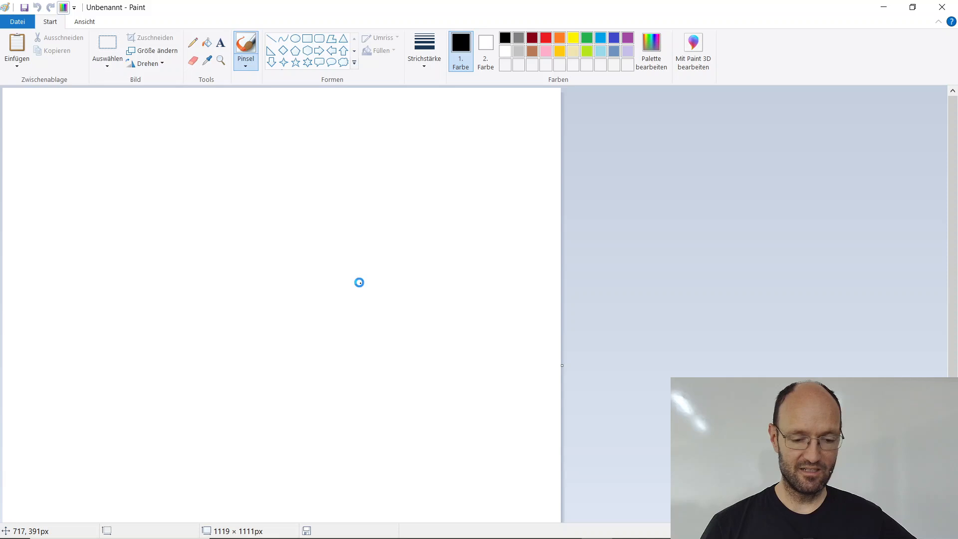
key(ctrl+v)
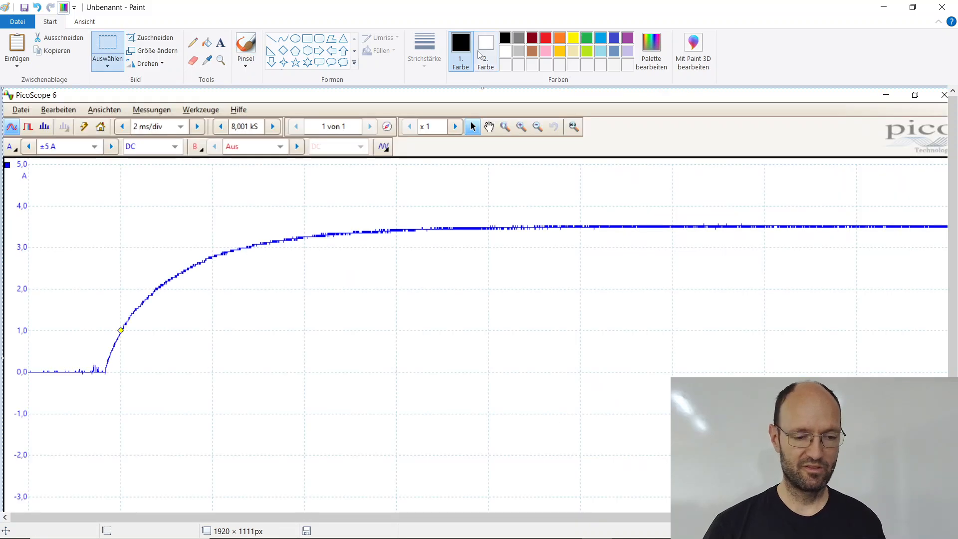
Step: With second-thinnest lines, draw an orange vertical about 506 px at the start of the rise and a green horizontal about 1782 px along the steady-state current
click(271, 39)
click(546, 38)
click(424, 56)
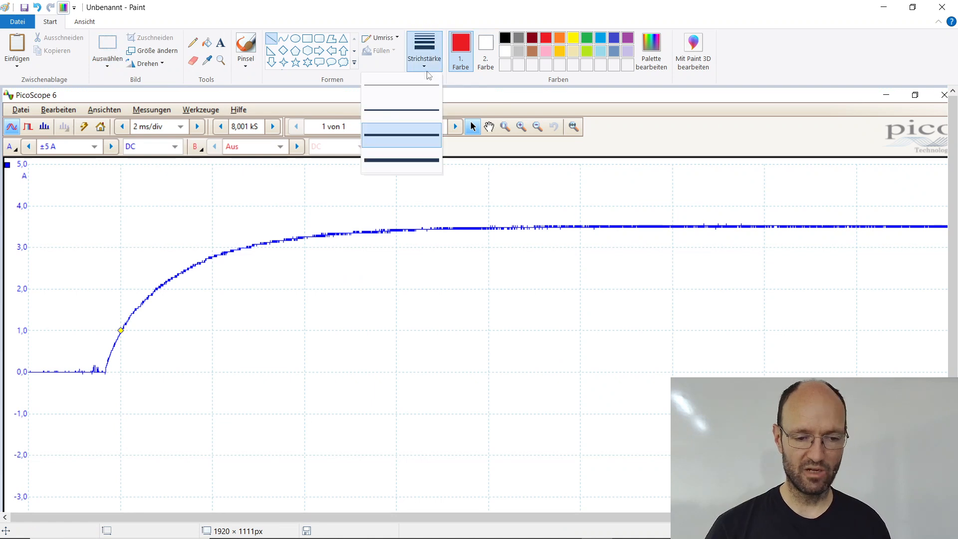
click(412, 109)
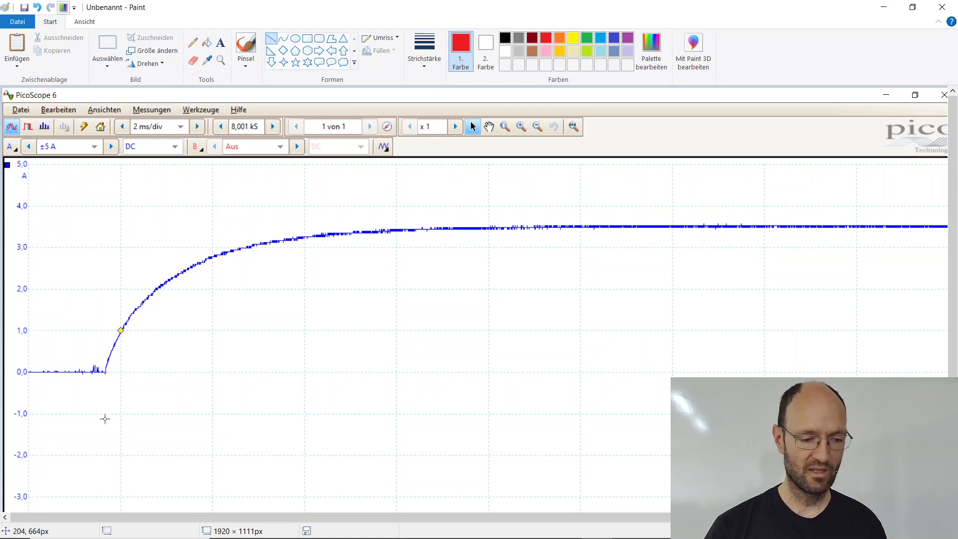
drag(106, 424, 106, 171)
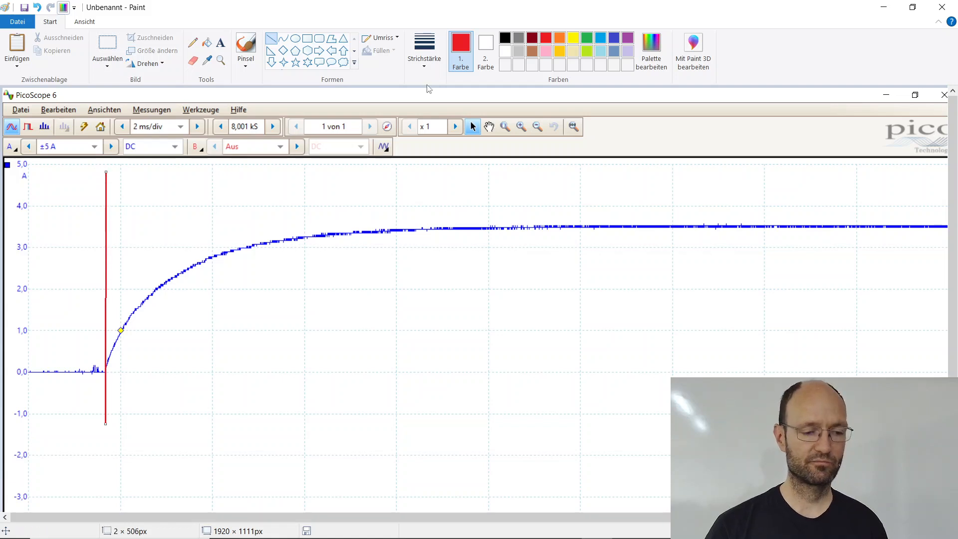
click(560, 38)
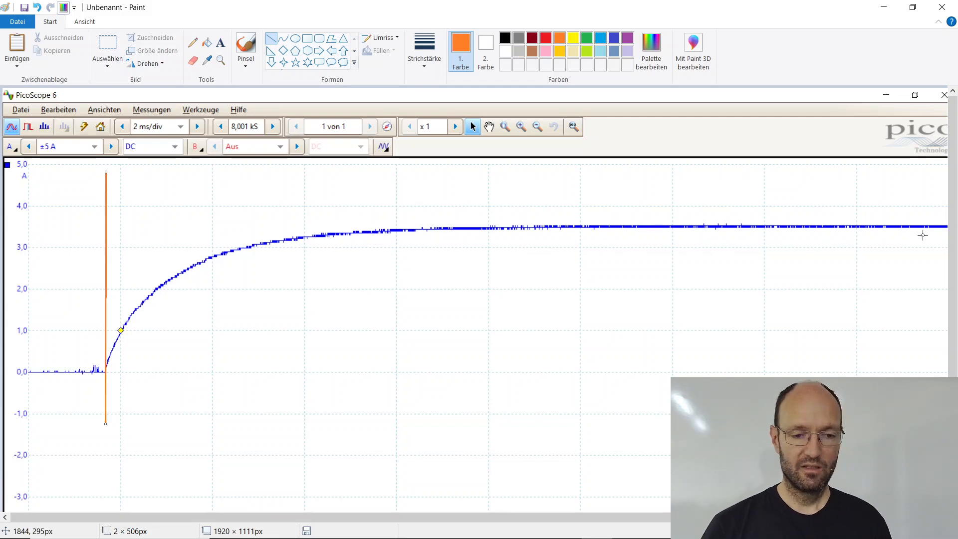
mouse_move(944, 225)
mouse_down()
mouse_move(883, 234)
mouse_move(55, 225)
mouse_up()
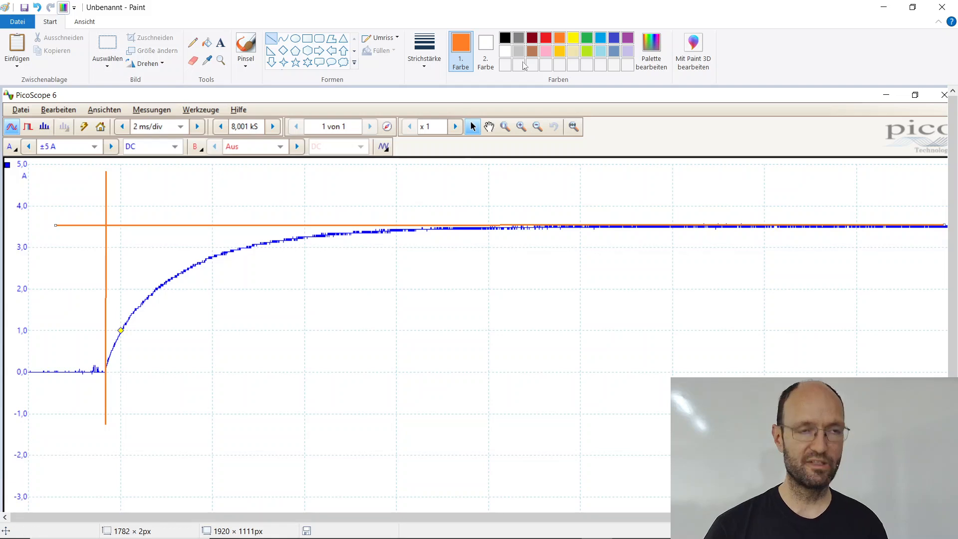
click(587, 38)
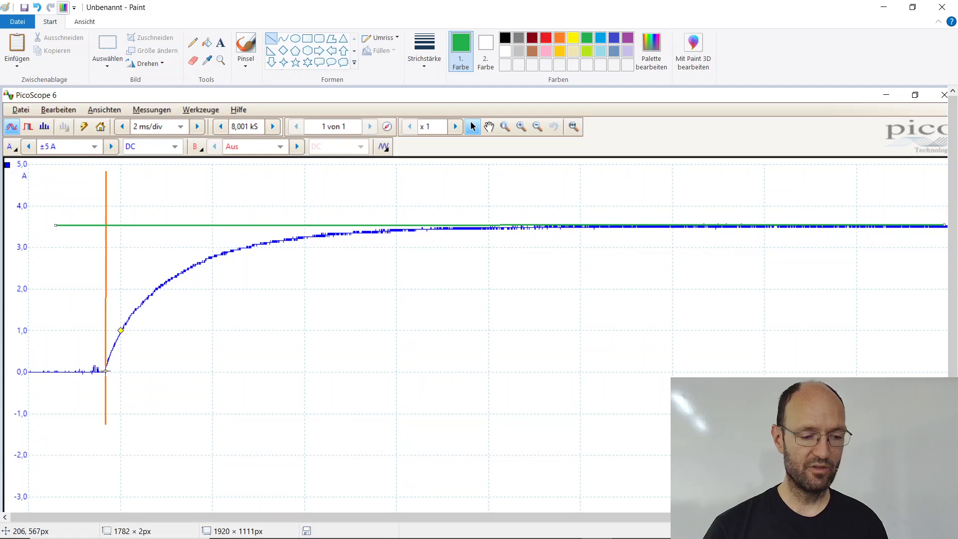
Step: Draw a red tangent line spanning about 91 × 293 px from the start of the current rise up to the green steady-state line
drag(106, 371, 143, 271)
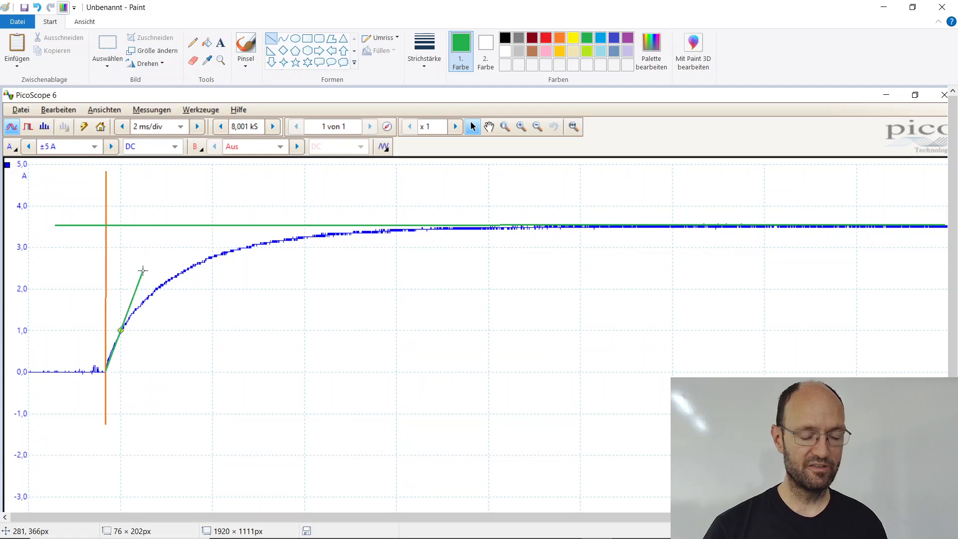
key(Escape)
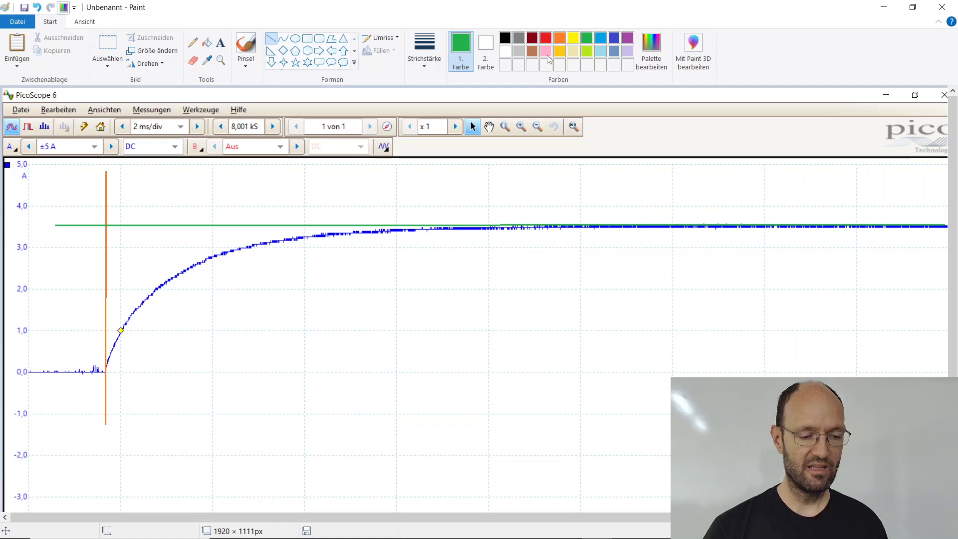
click(546, 37)
drag(107, 371, 117, 358)
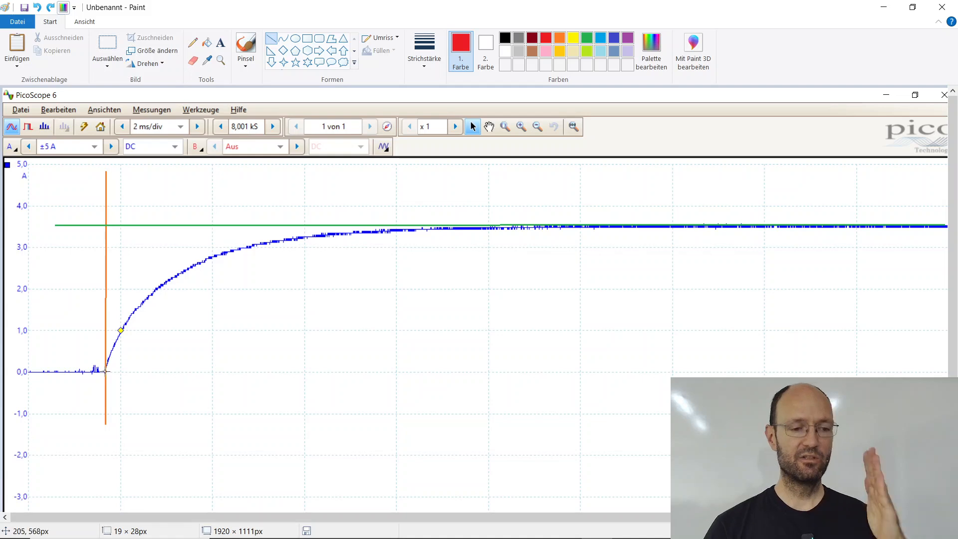
drag(105, 371, 119, 216)
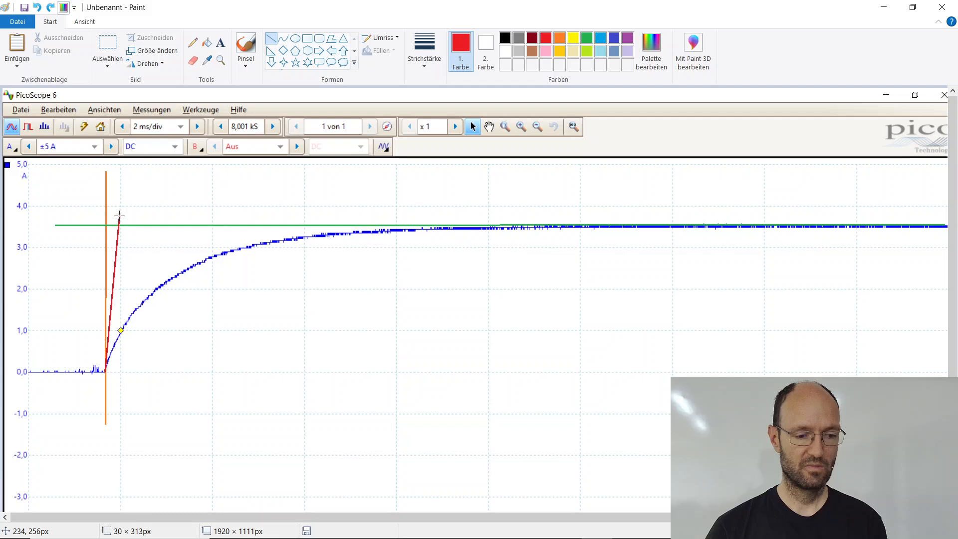
drag(120, 215, 149, 226)
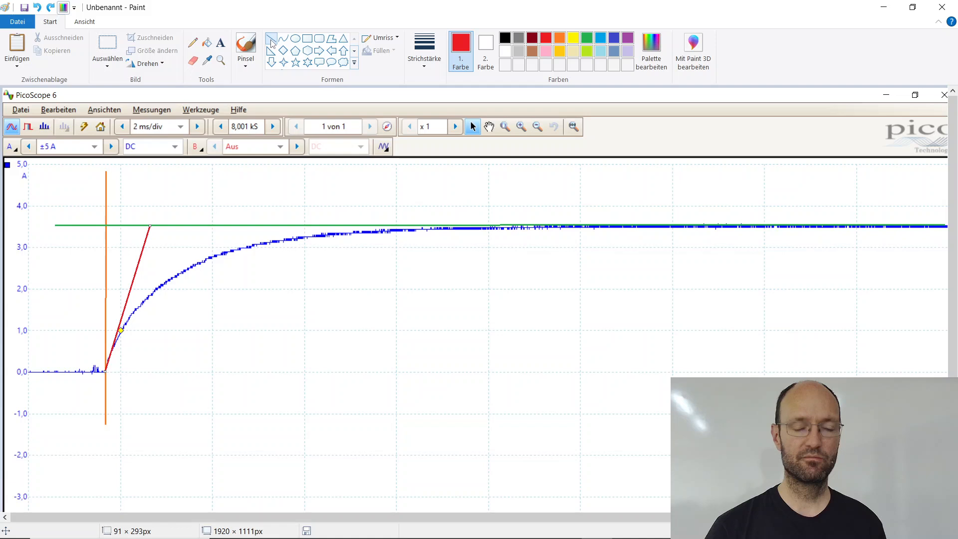
Step: Draw a grey horizontal line about 84 px long just above the green line, from the orange line toward the tangent's upper end
drag(107, 218, 148, 218)
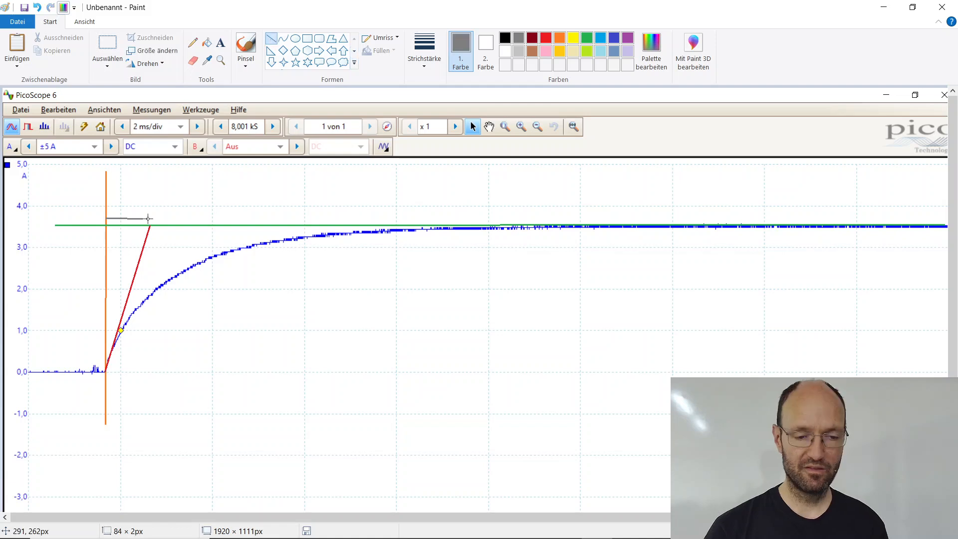
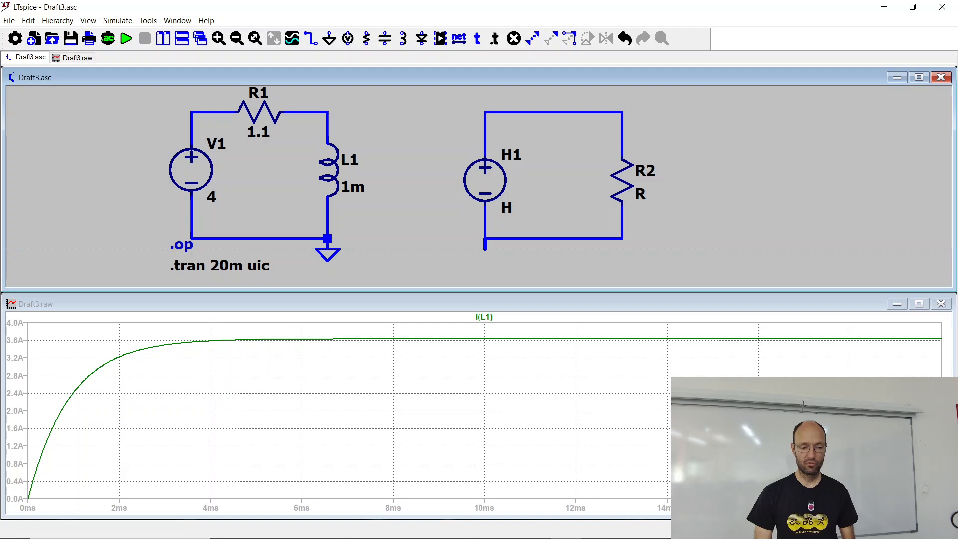
Step: Cancel editing H1 and look up the current dependent voltage source's syntax in the LTspice help, examining its <Vnam> and <transresistance> parameters
key(alt+Tab)
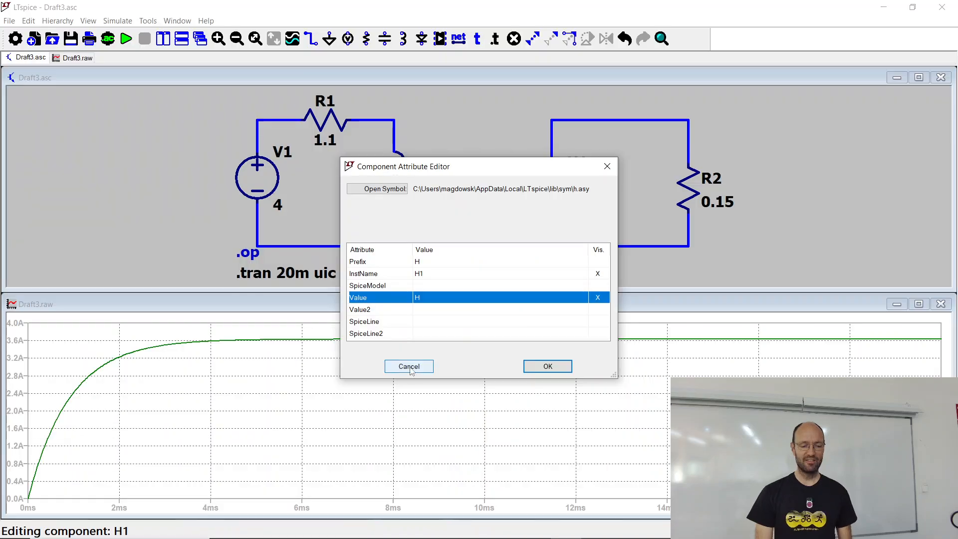
click(410, 368)
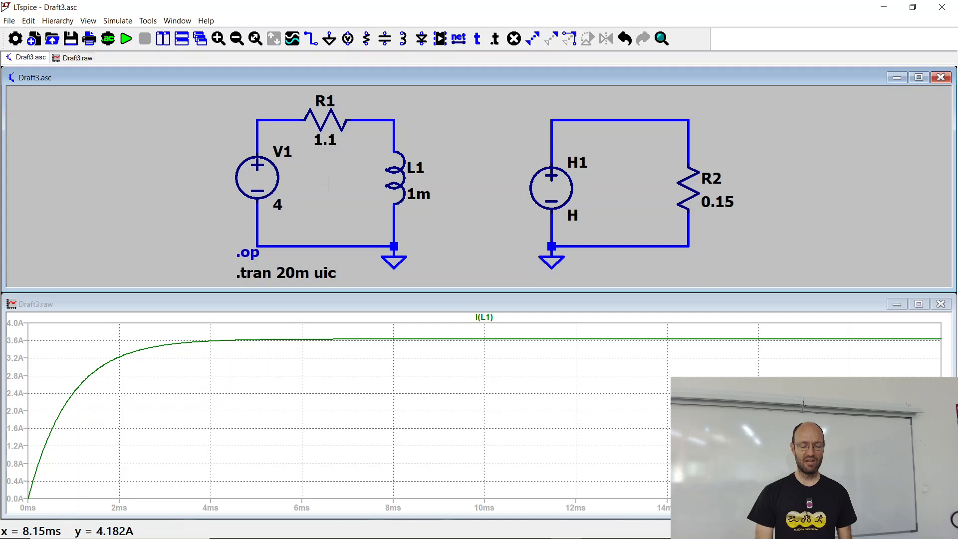
click(206, 20)
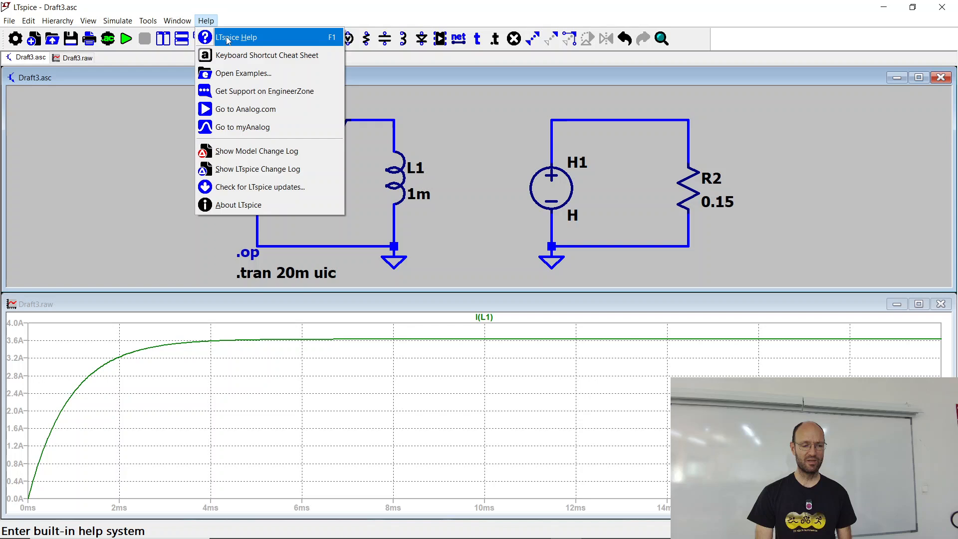
click(222, 38)
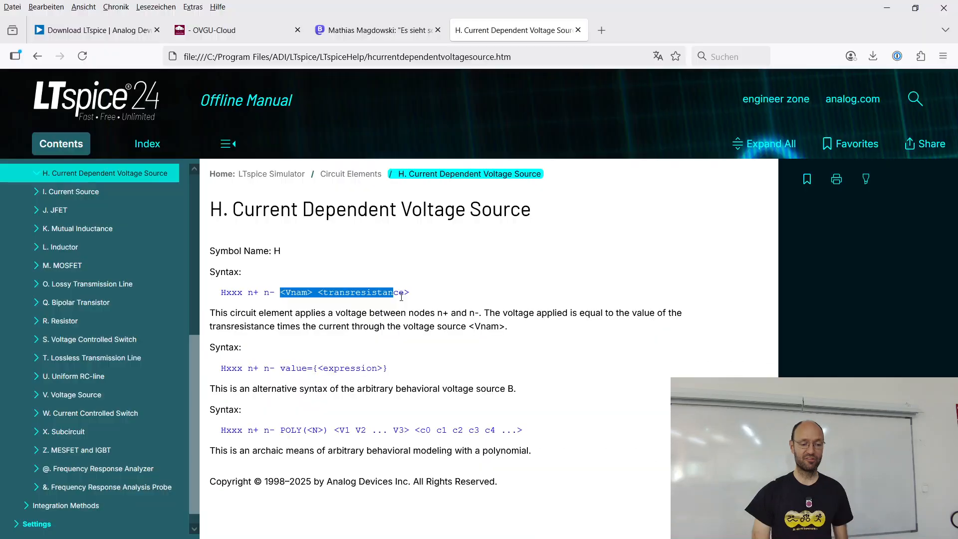
drag(401, 293, 312, 293)
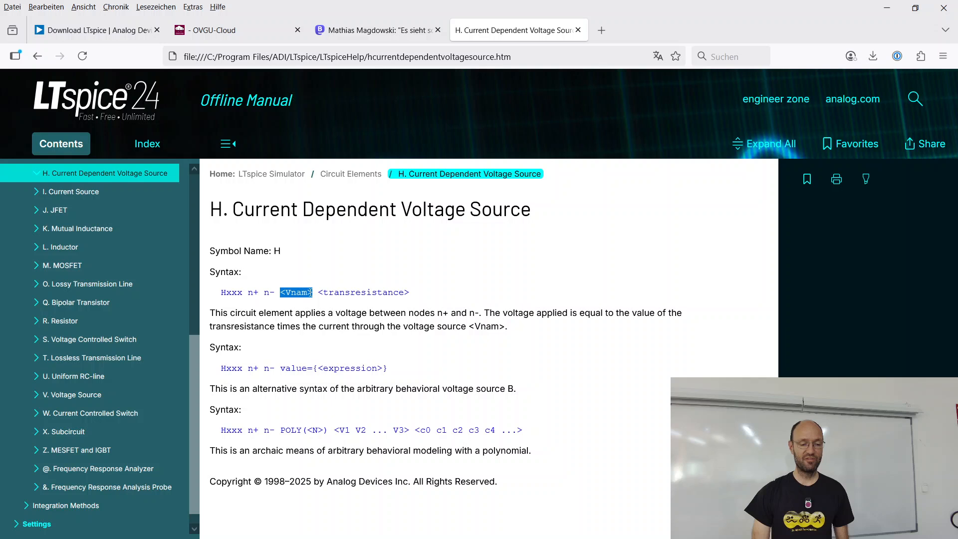
drag(318, 292, 387, 290)
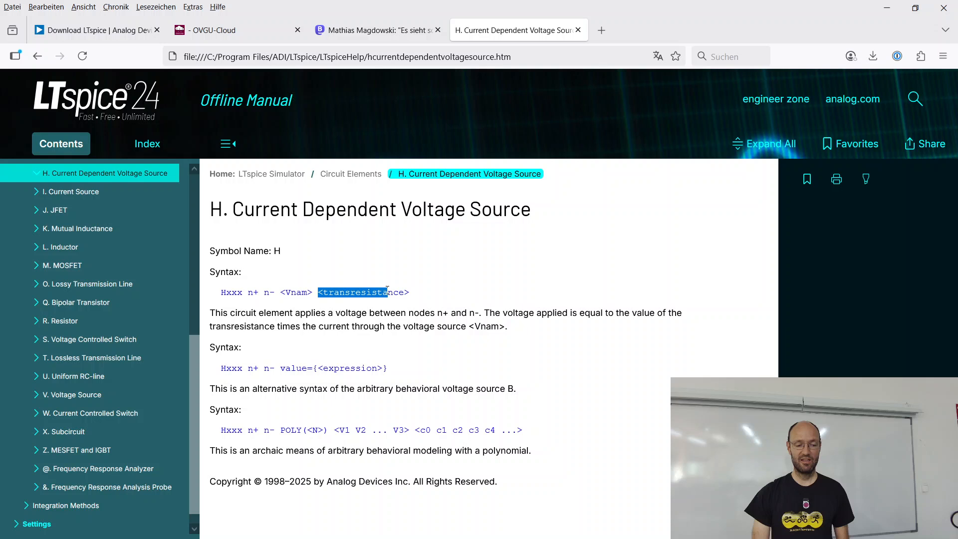
drag(280, 292, 313, 293)
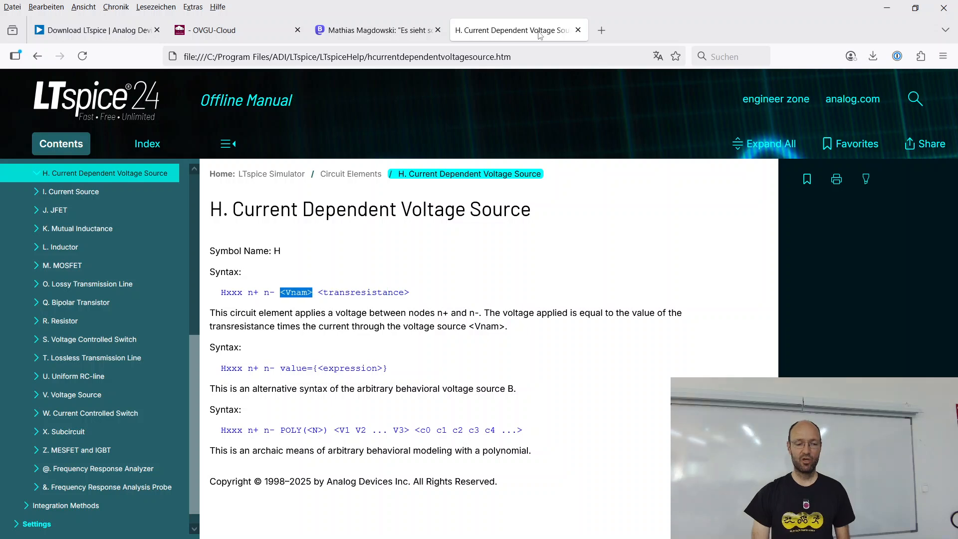
drag(233, 210, 525, 214)
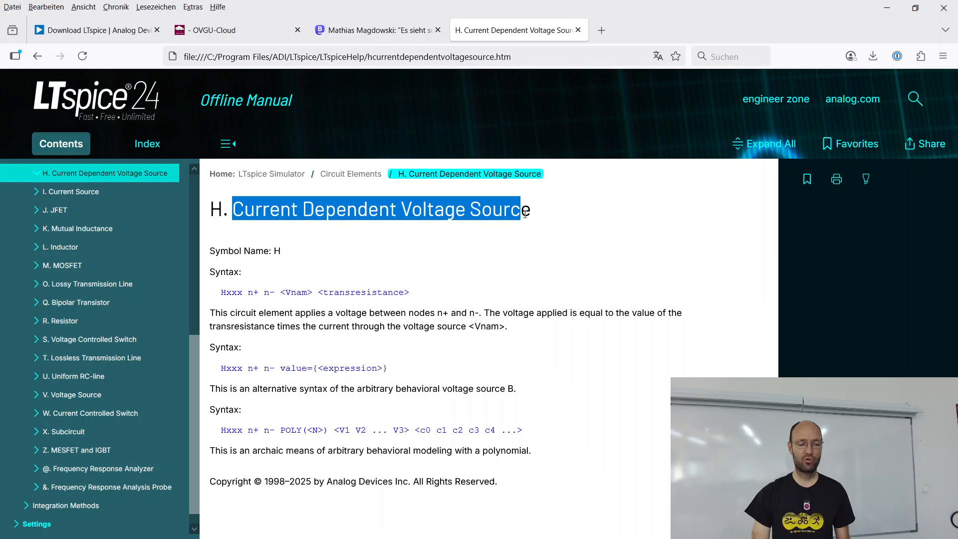
drag(526, 214, 400, 213)
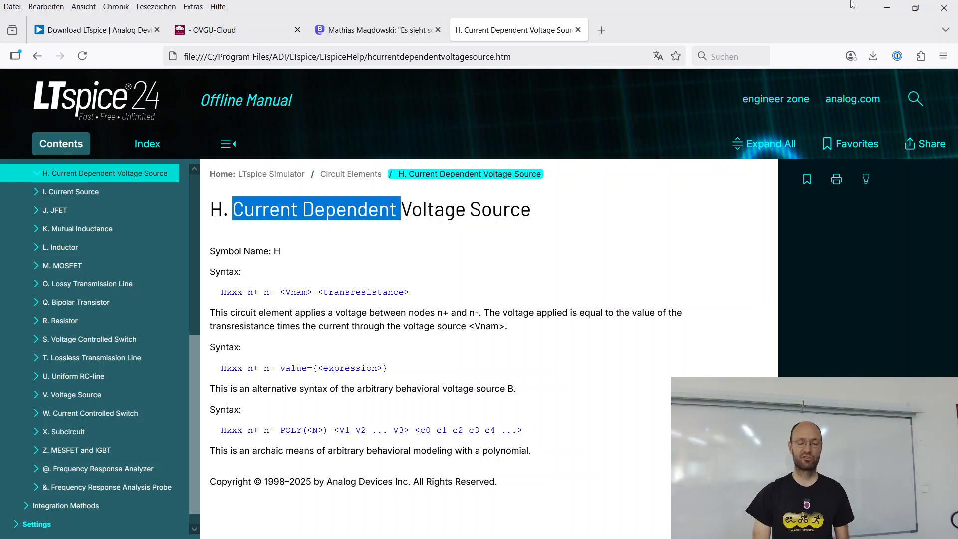
click(886, 8)
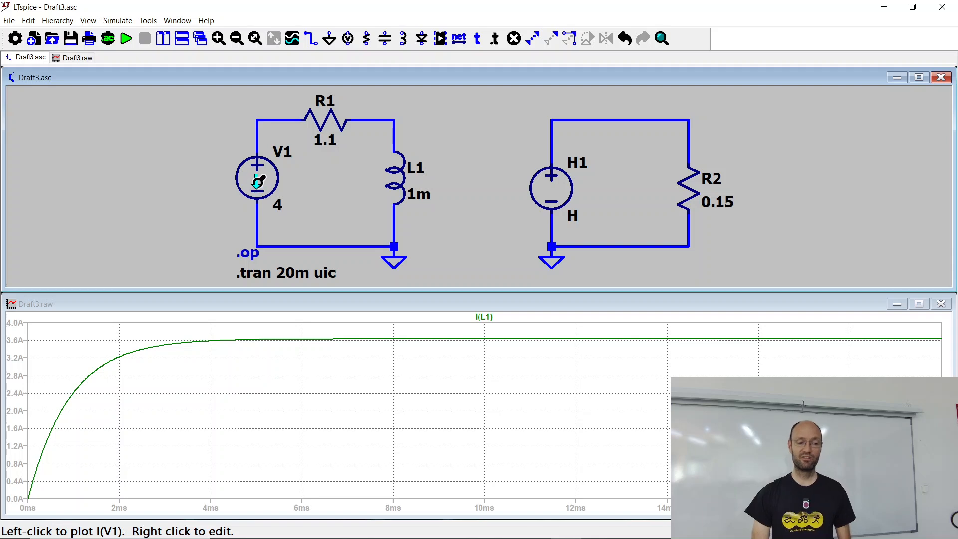
Step: Set H1's controlling source to V1 as its Value and the transresistance to -0.89 as its Value2
right_click(560, 196)
click(423, 298)
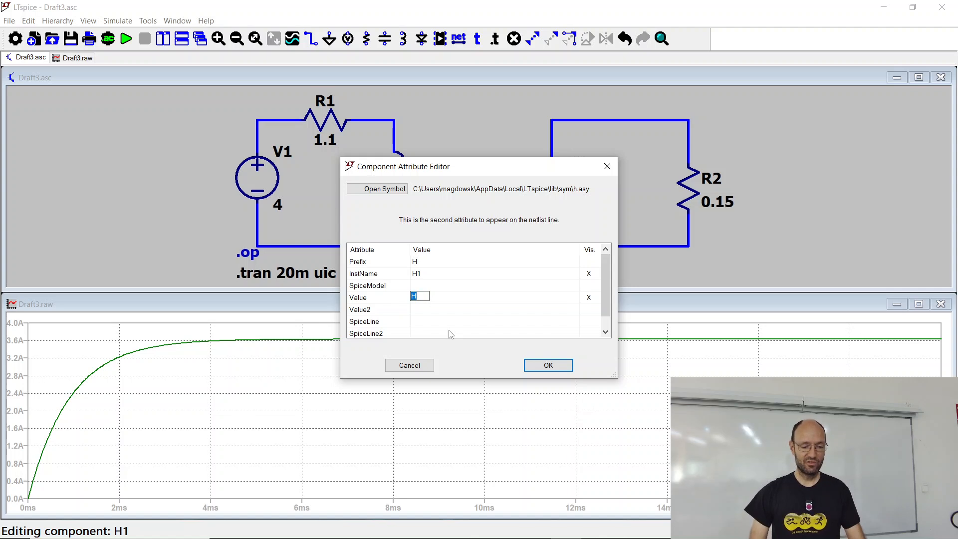
text(V1)
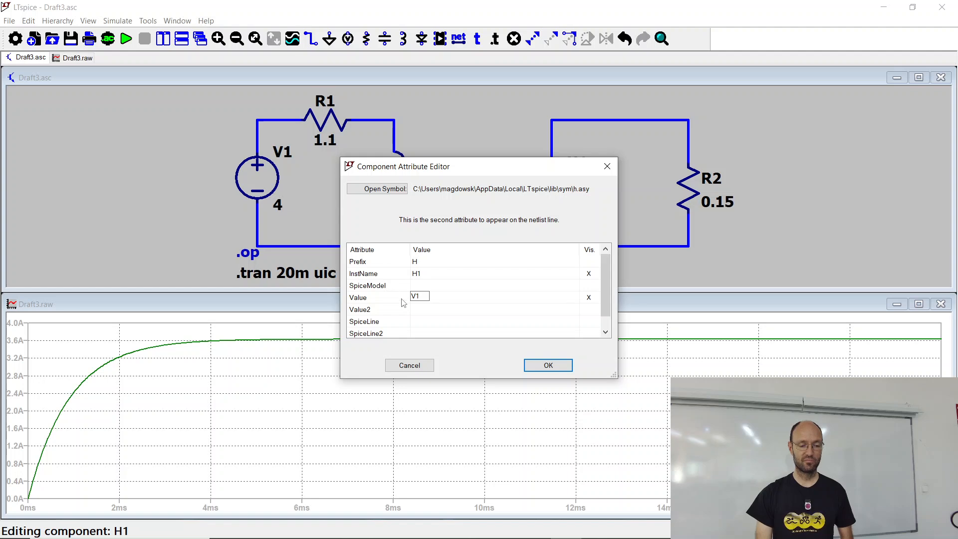
click(425, 314)
click(424, 311)
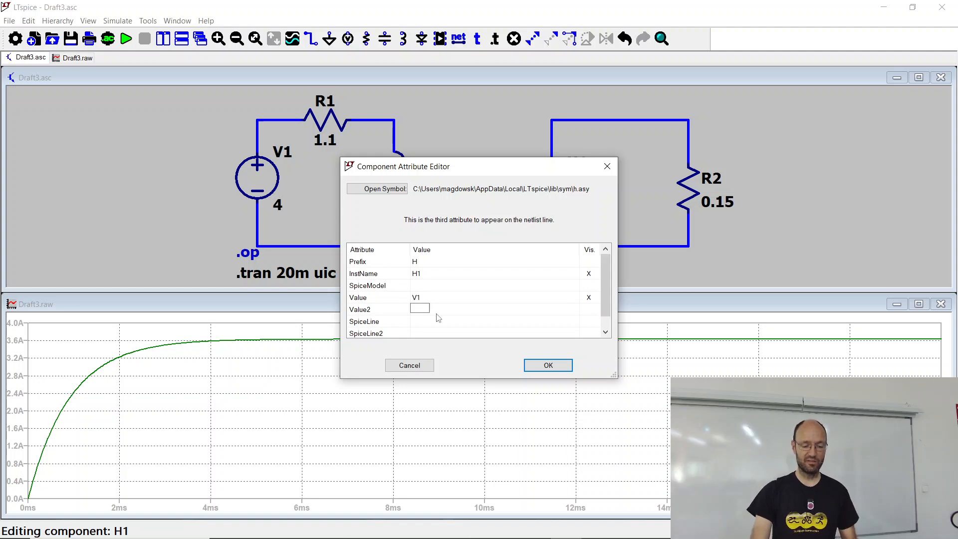
text(0.8)
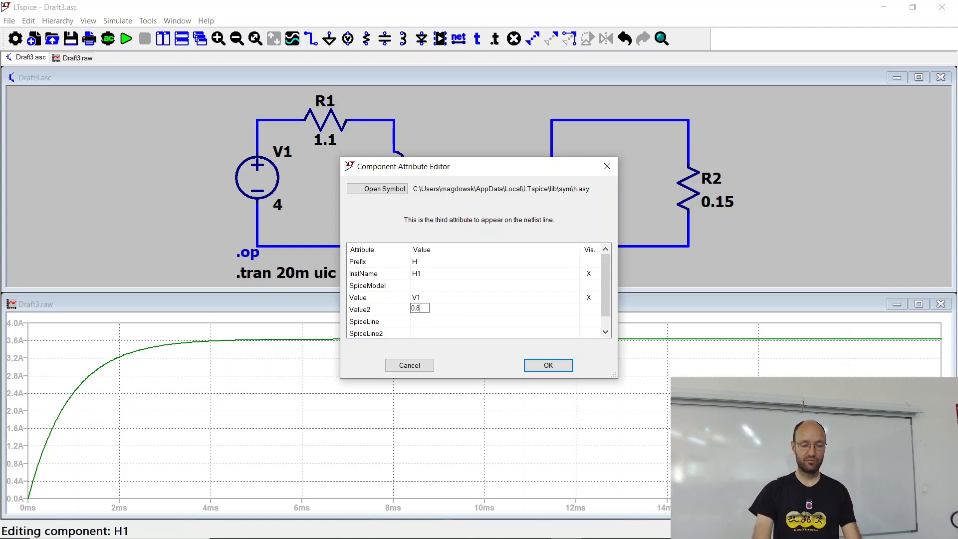
text(9)
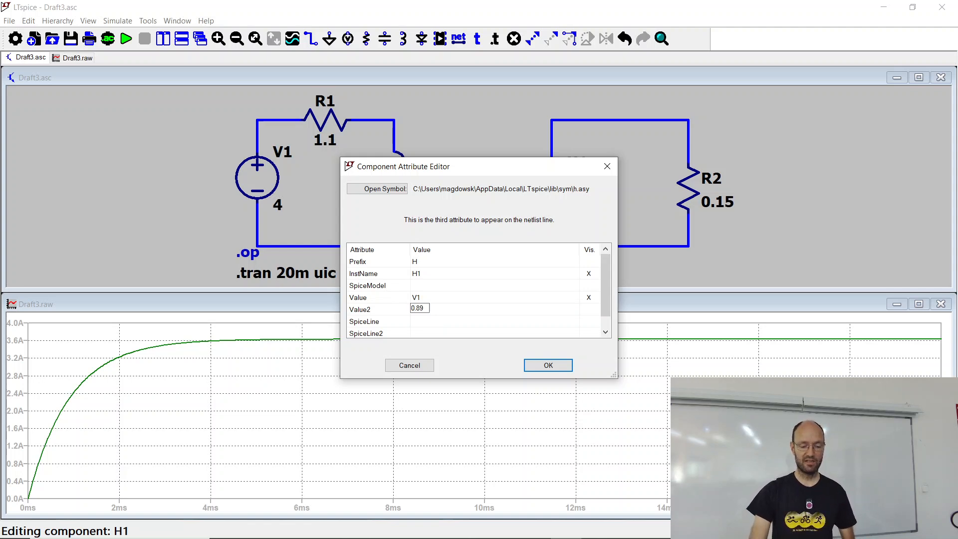
key(Home)
text(-)
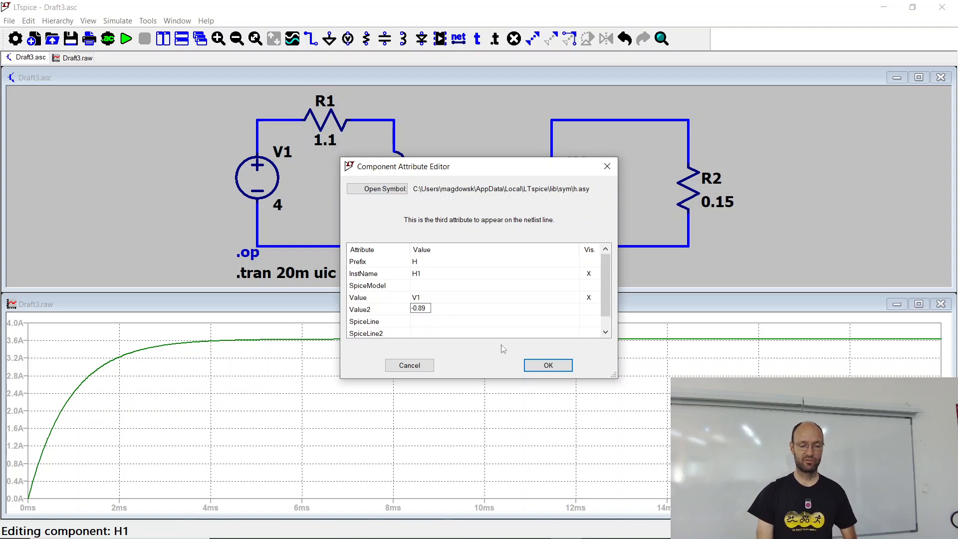
click(548, 366)
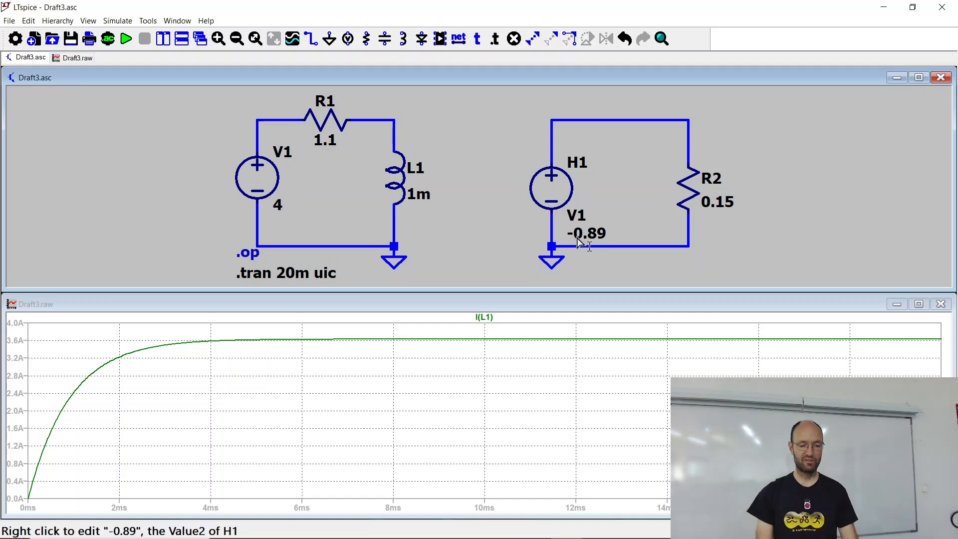
Step: Check the highlighted K_EMF values in the V-I-curve.ods spreadsheet in the browser, then return to the LTspice schematic
key(alt+Tab)
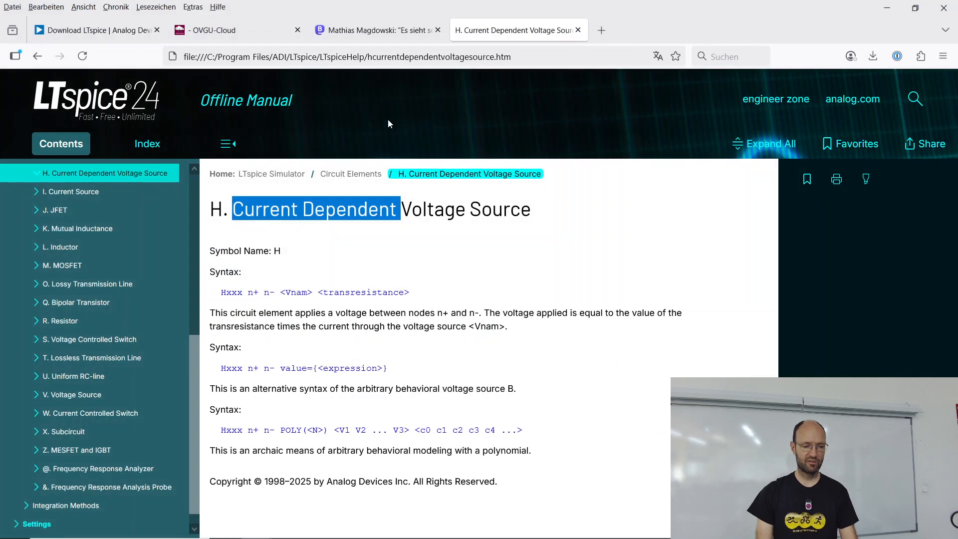
click(271, 33)
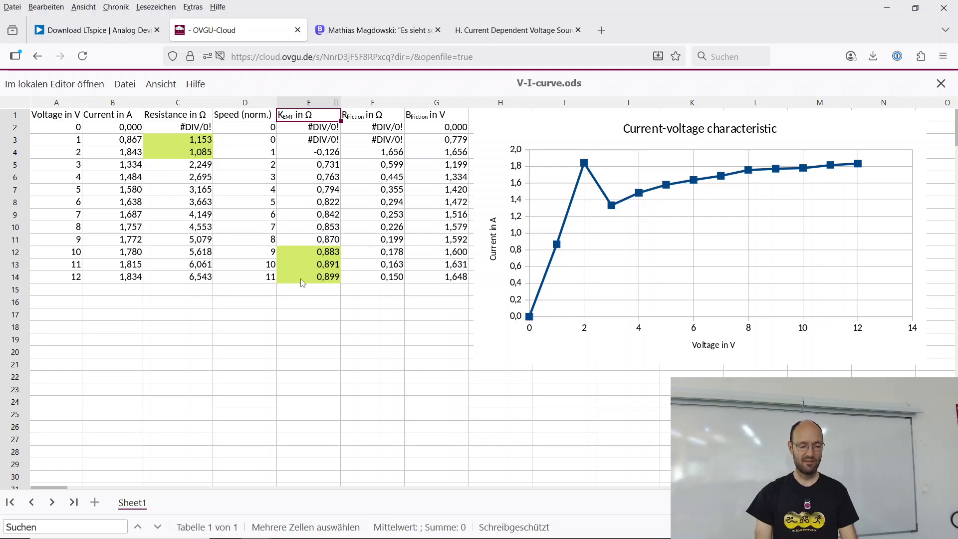
key(alt+Tab)
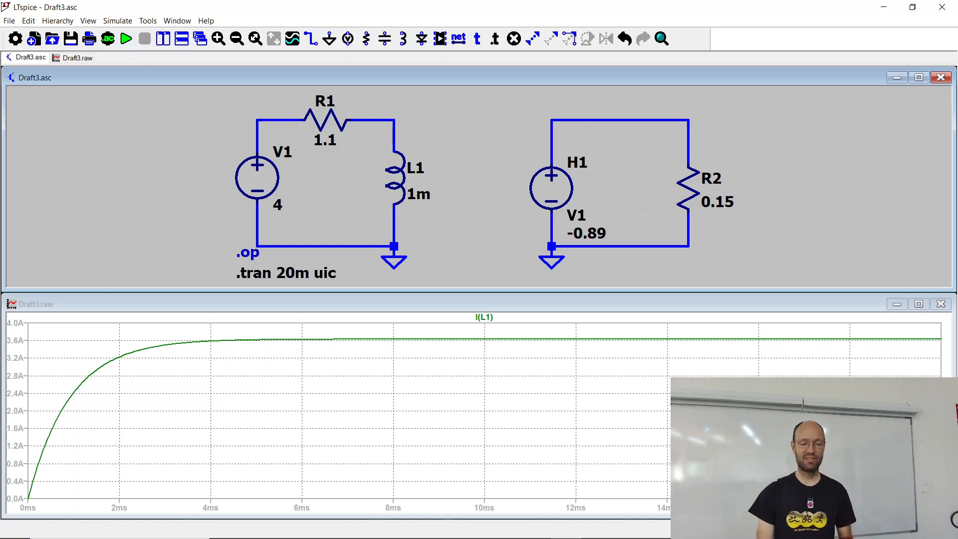
Step: Run the transient simulation and add the current through R2 to the plot
click(126, 39)
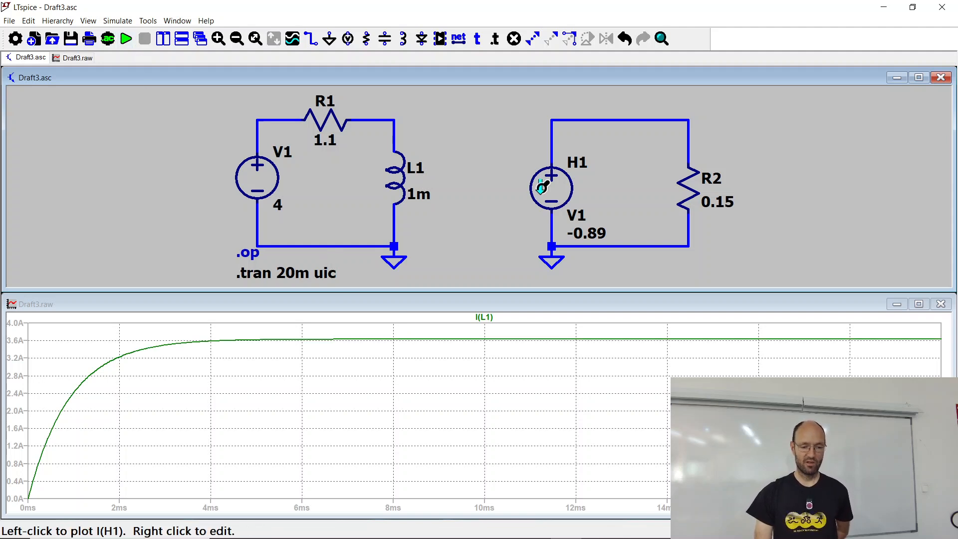
click(688, 182)
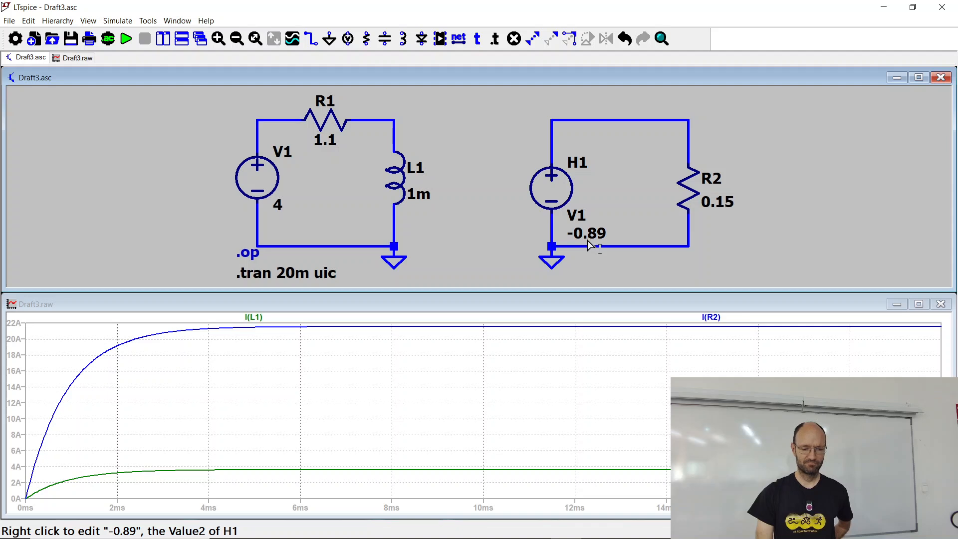
Step: Set resistor R2 to 1 Ω and rerun the simulation
right_click(689, 189)
text(1)
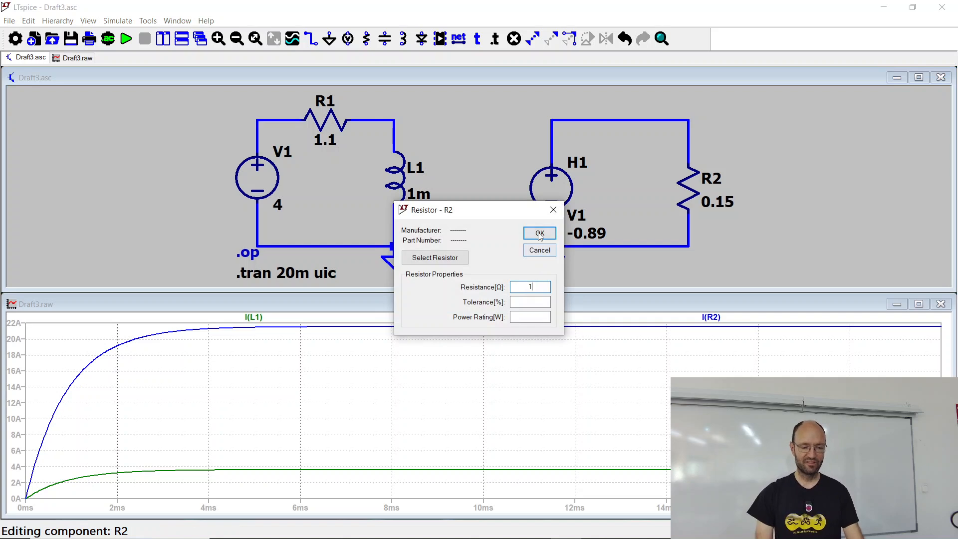
click(539, 233)
click(126, 38)
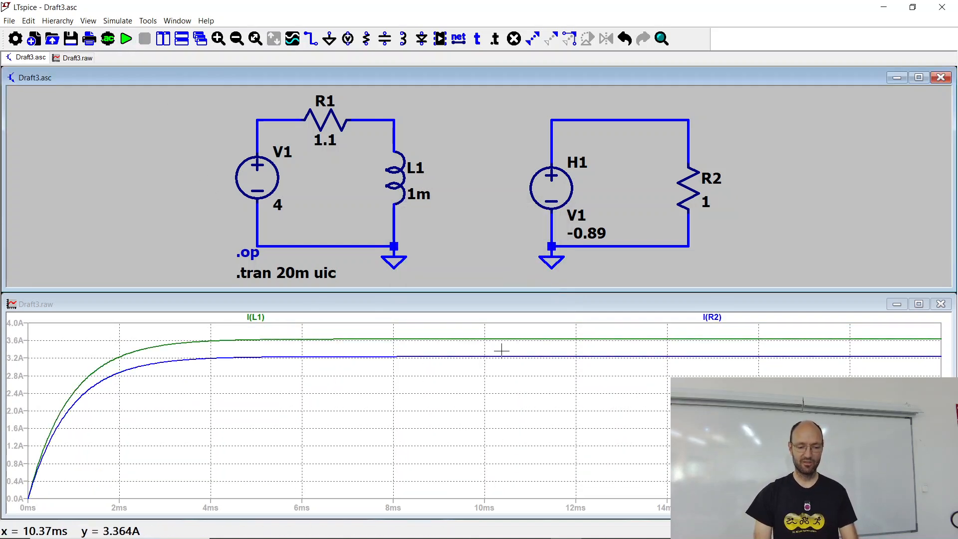
Step: Set H1's transresistance in Value2 to -1 and rerun the simulation
right_click(554, 183)
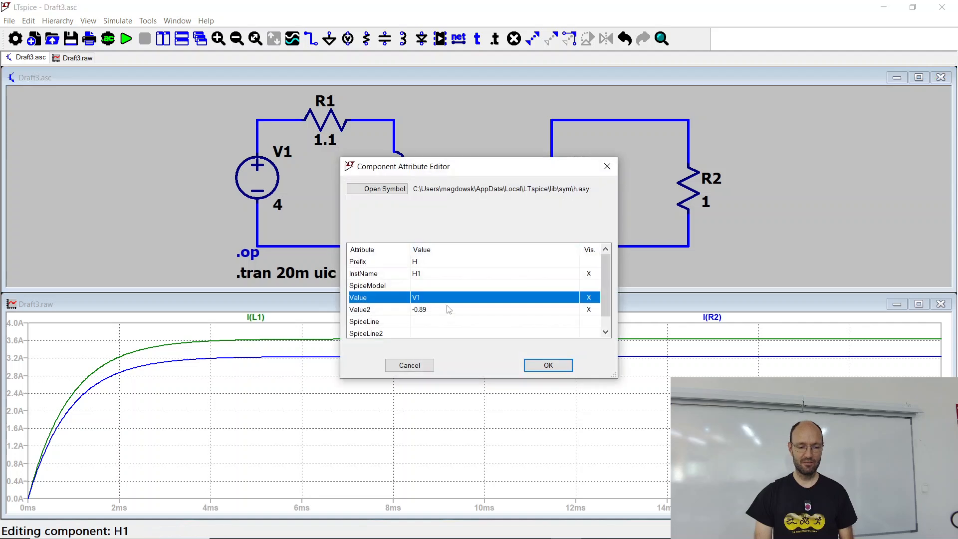
click(424, 309)
click(418, 308)
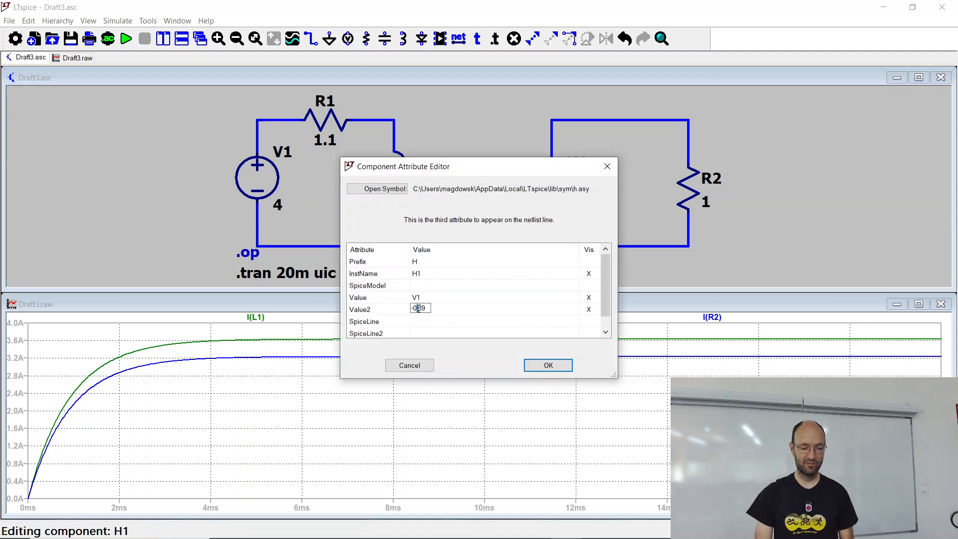
double_click(415, 309)
text(-1)
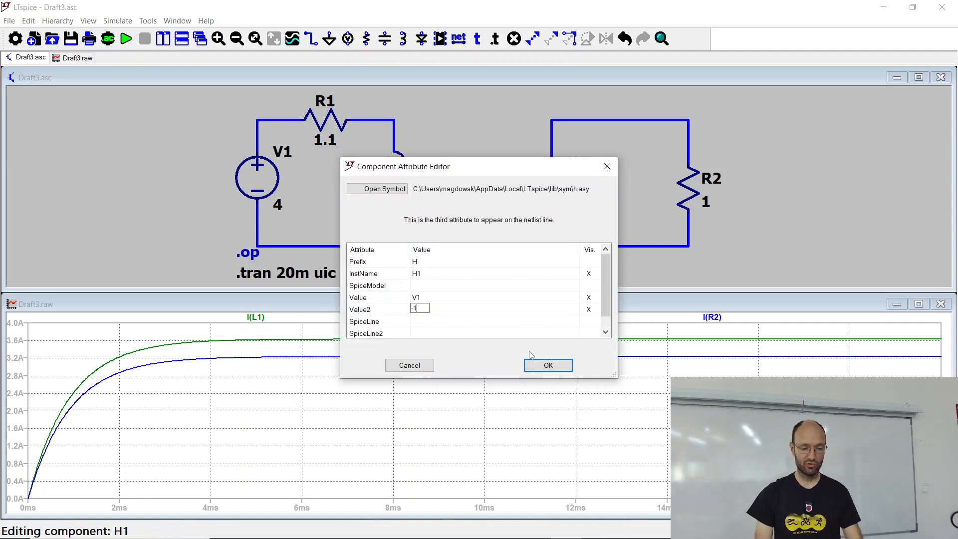
click(544, 367)
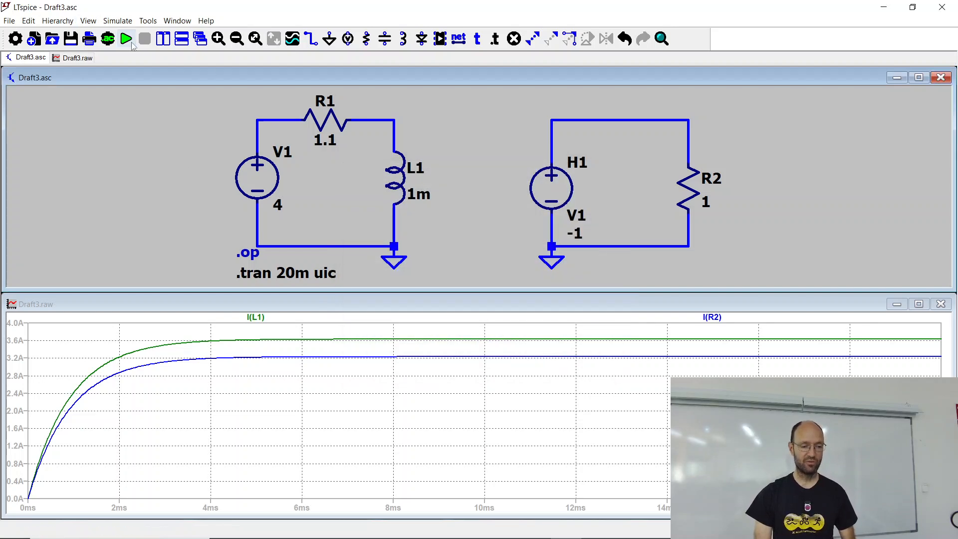
click(128, 41)
Step: Set H1's transresistance in Value2 back to -0.89 and rerun the simulation
right_click(549, 189)
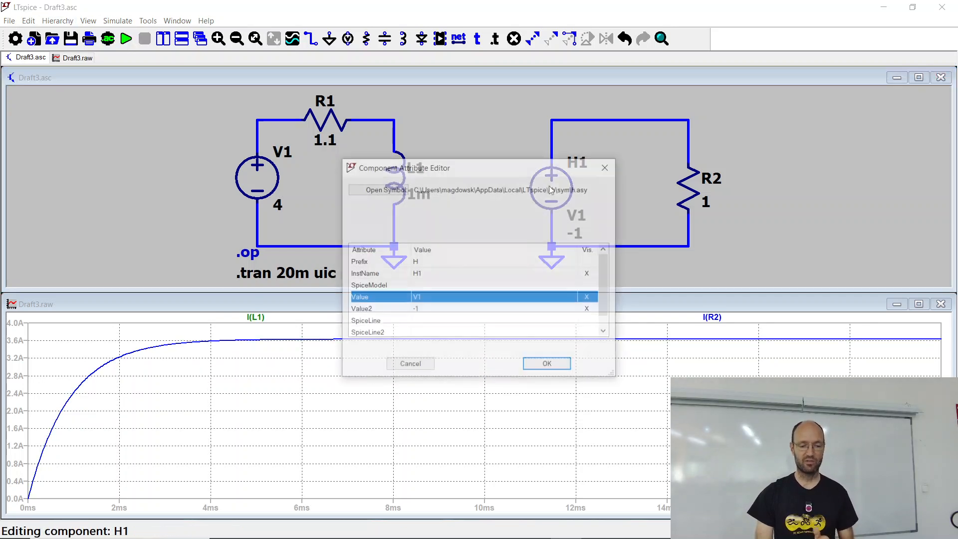
click(418, 312)
click(417, 312)
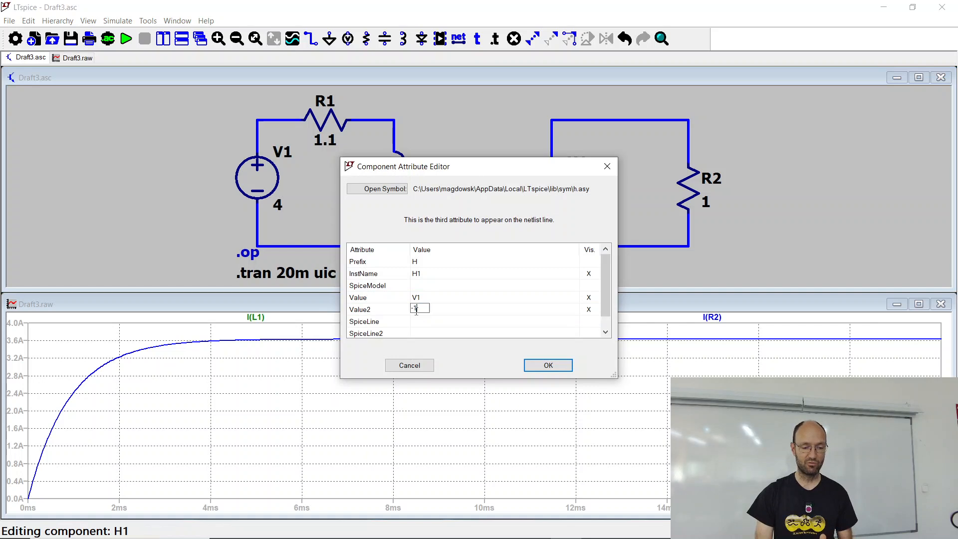
text(-0.89)
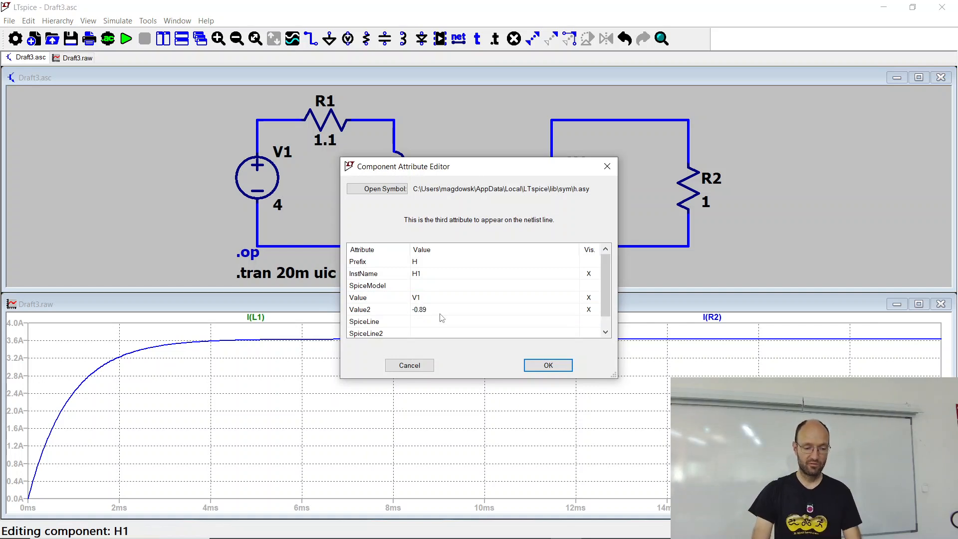
key(Return)
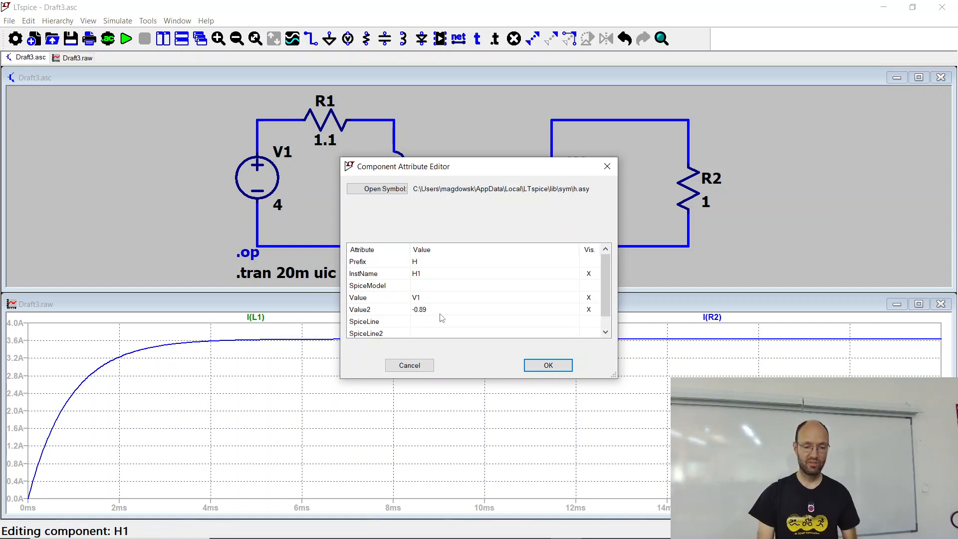
click(548, 365)
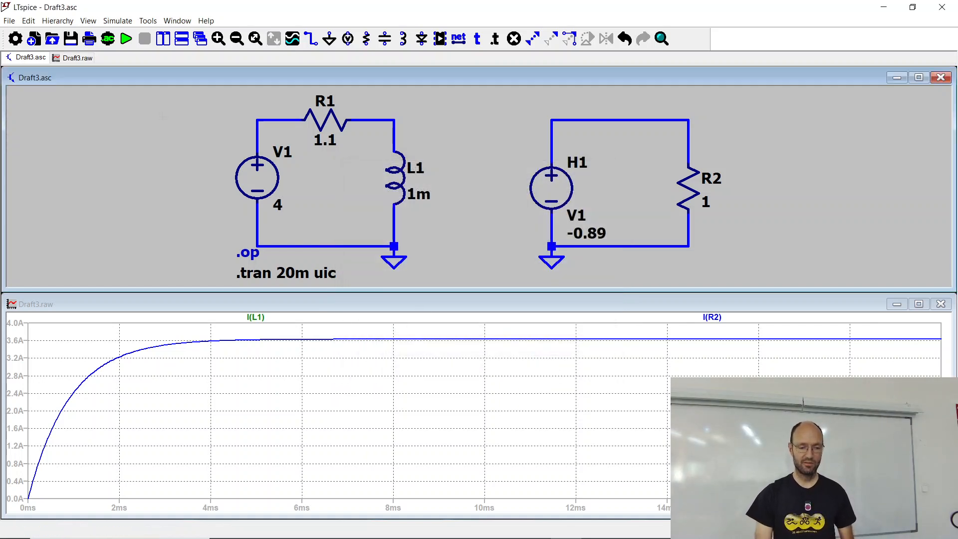
click(126, 39)
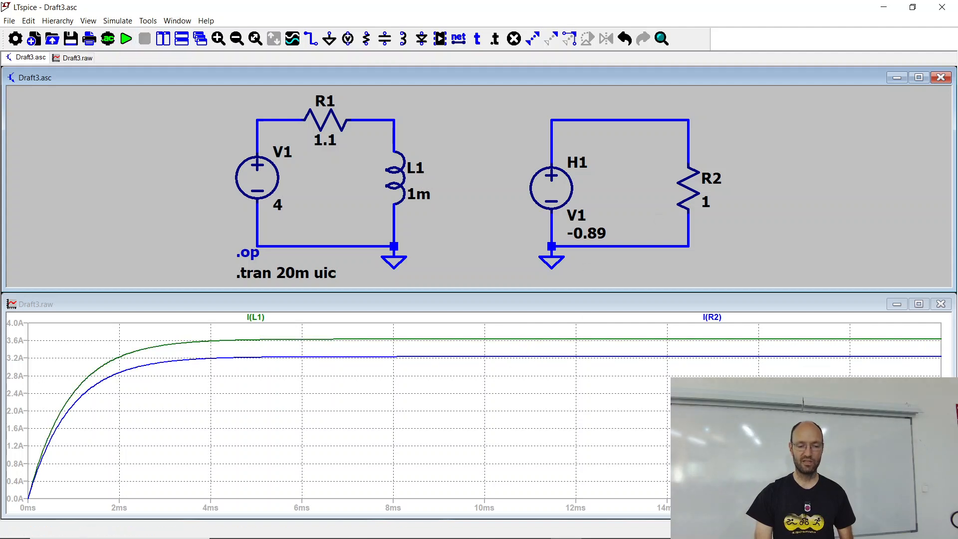
Step: Set resistor R2 to 0.15 Ω and rerun the simulation
right_click(689, 186)
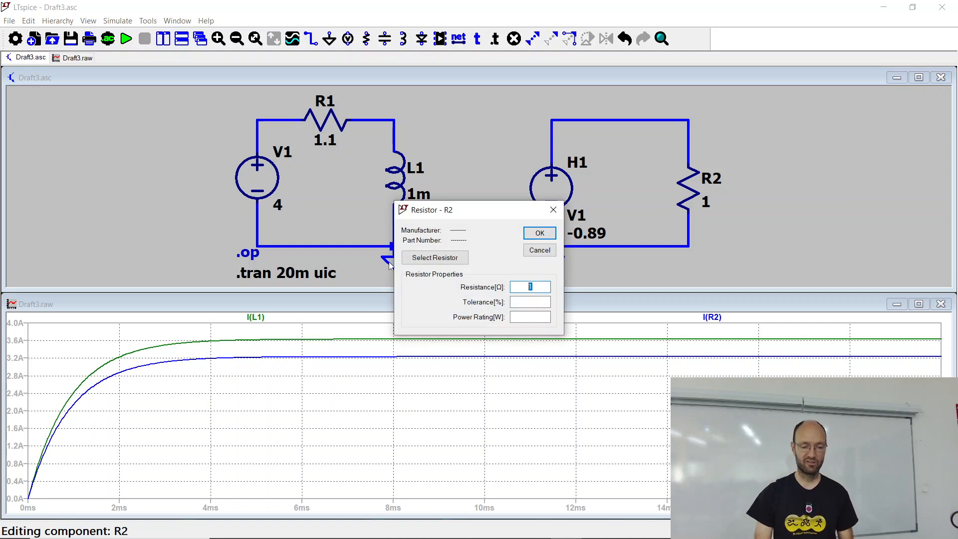
key(Return)
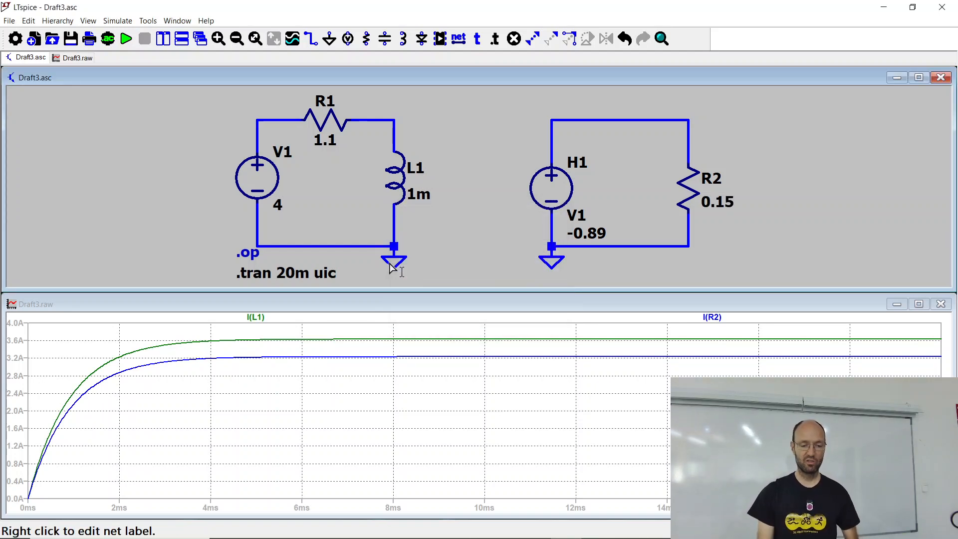
click(126, 38)
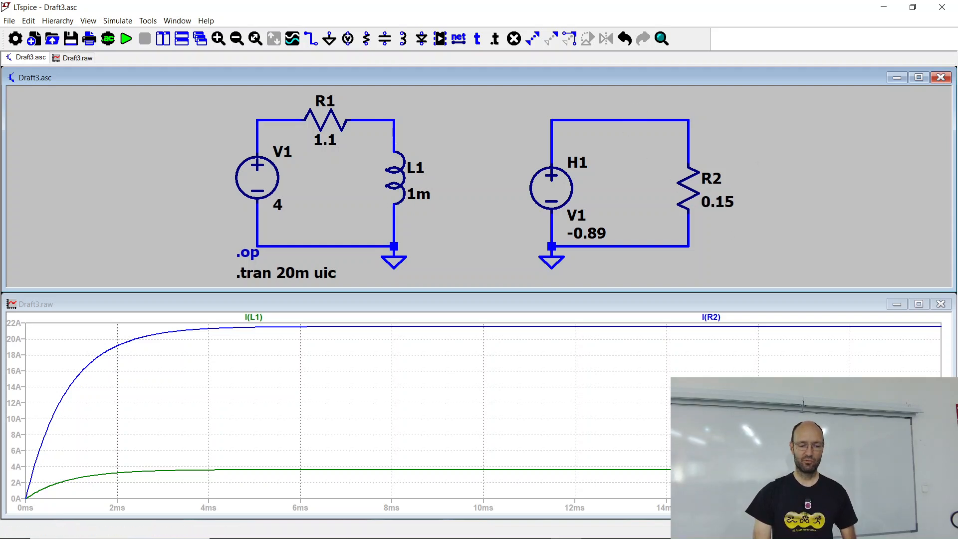
Step: Minimize the waveform plot window and maximize the schematic window
click(756, 78)
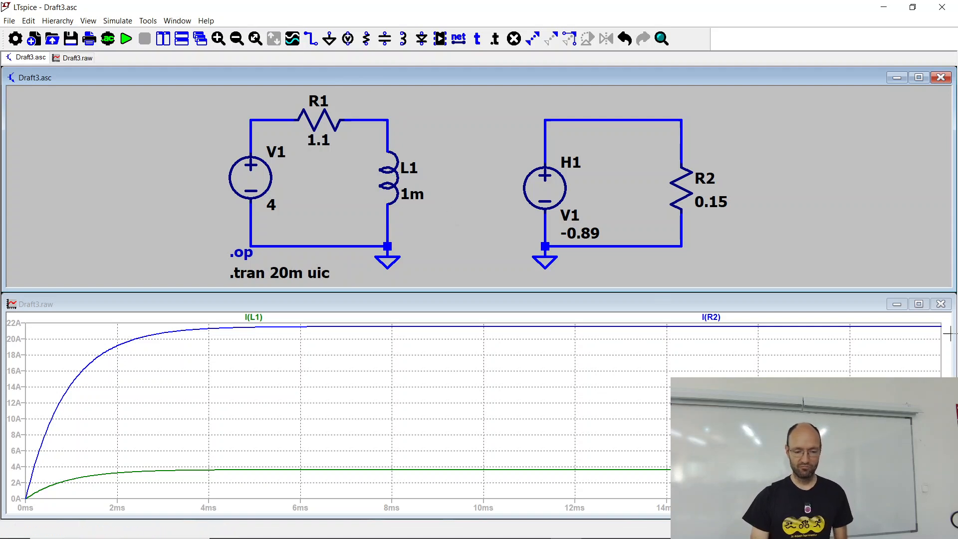
click(897, 304)
click(922, 78)
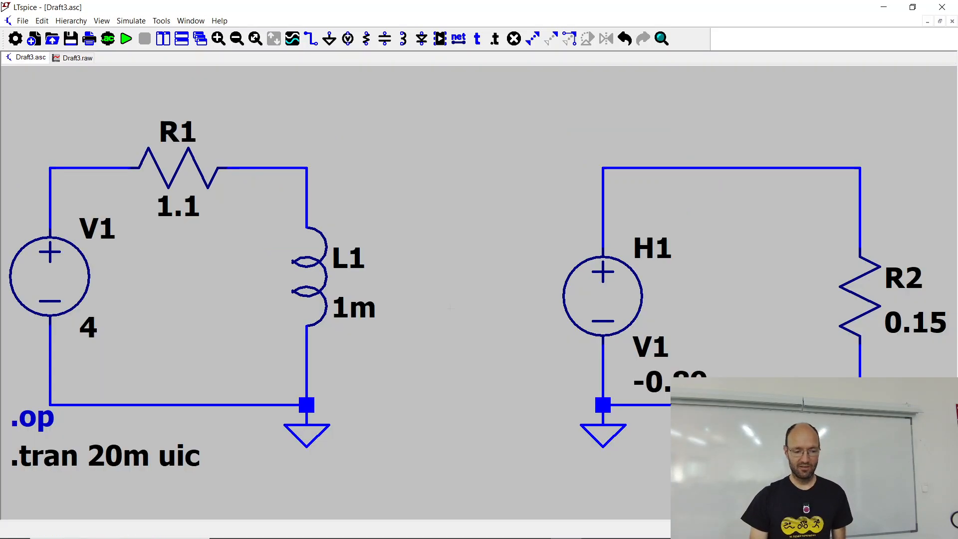
Step: Stretch the lower part of the electrical loop downward, including its ground and the SPICE directives, to make room below L1
scroll(396, 319, down, 3)
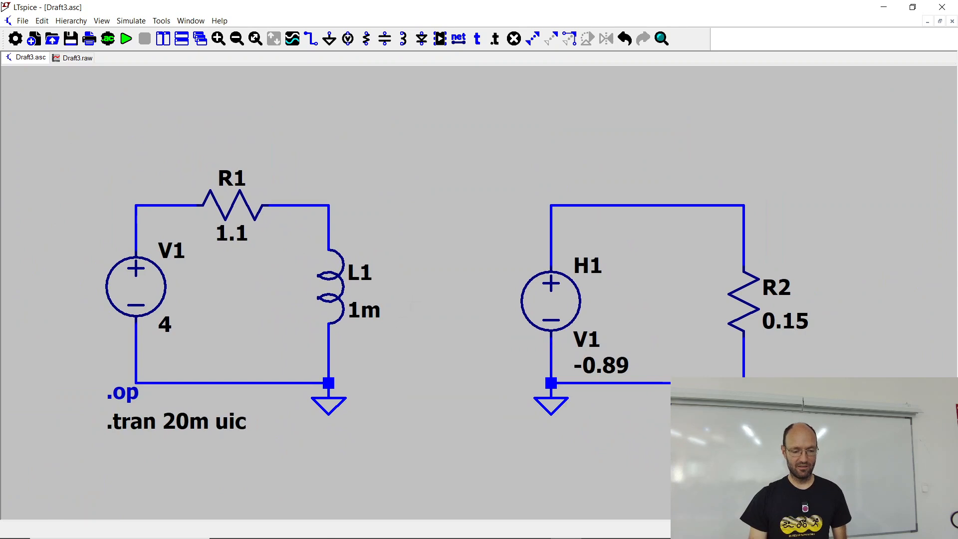
right_click(420, 245)
click(396, 230)
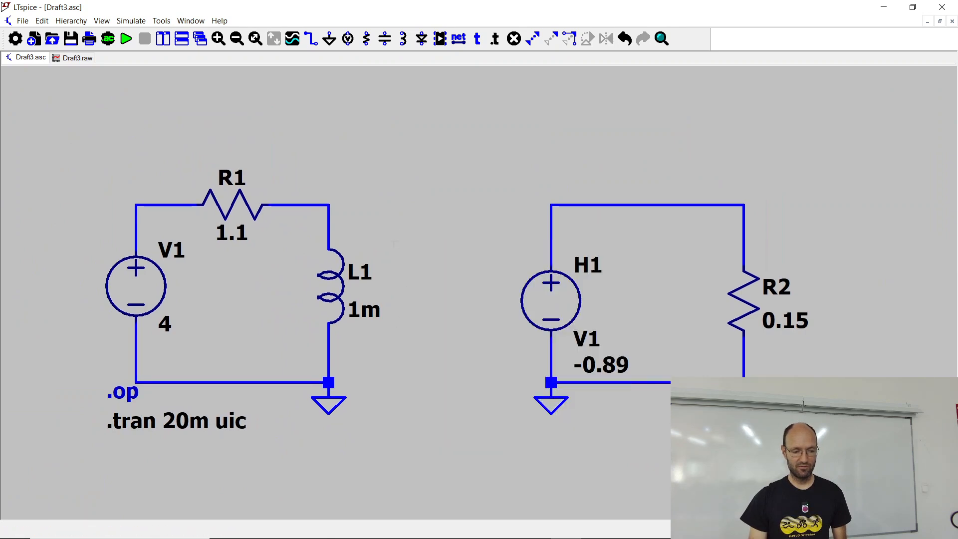
right_click(391, 205)
click(386, 212)
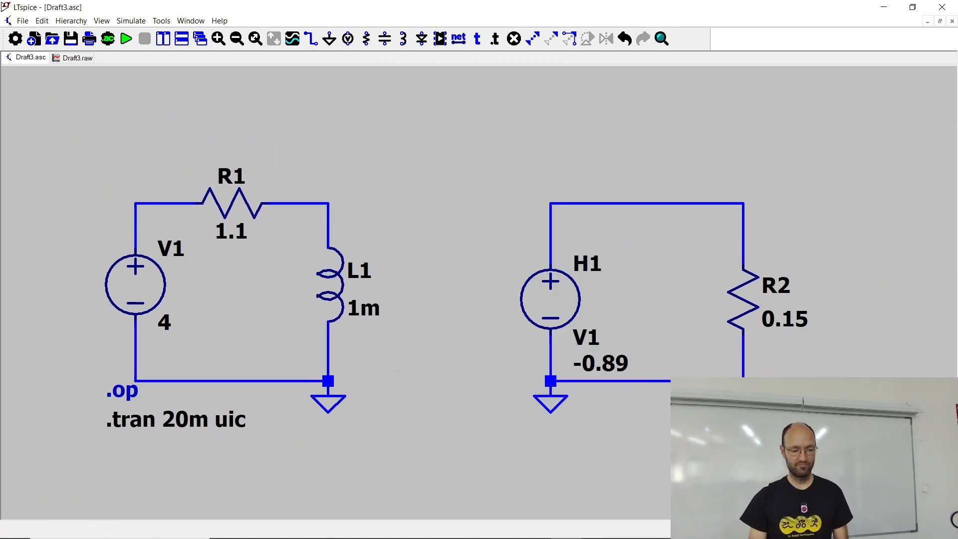
drag(398, 371, 404, 285)
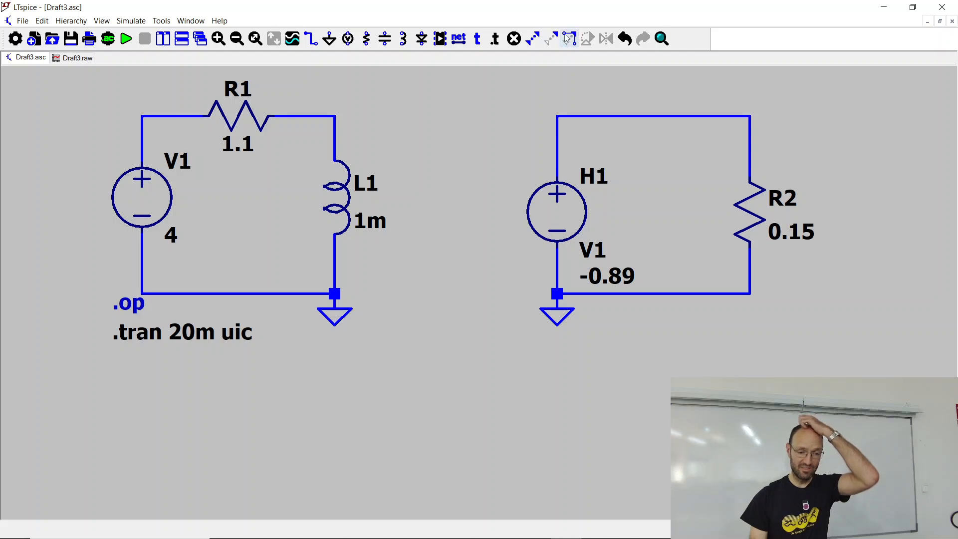
click(533, 39)
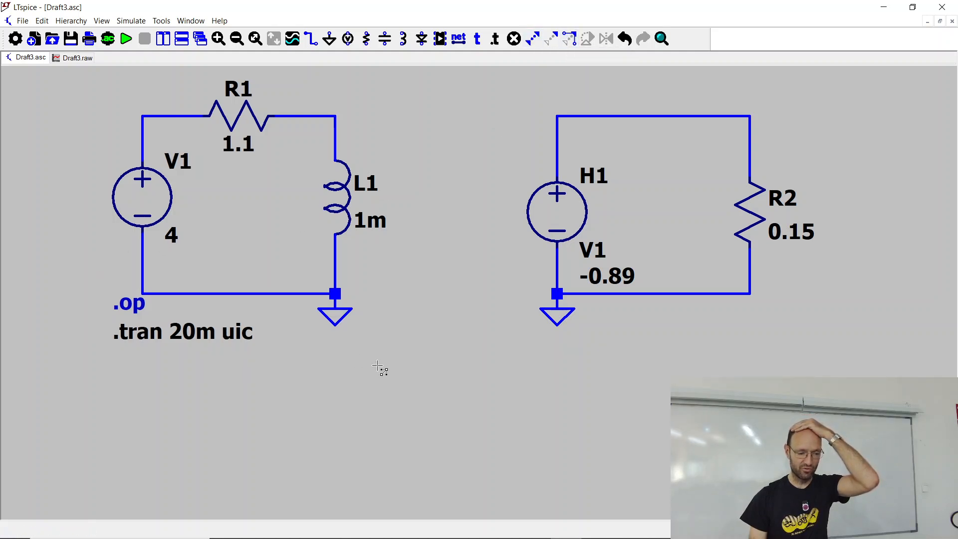
drag(378, 366, 81, 270)
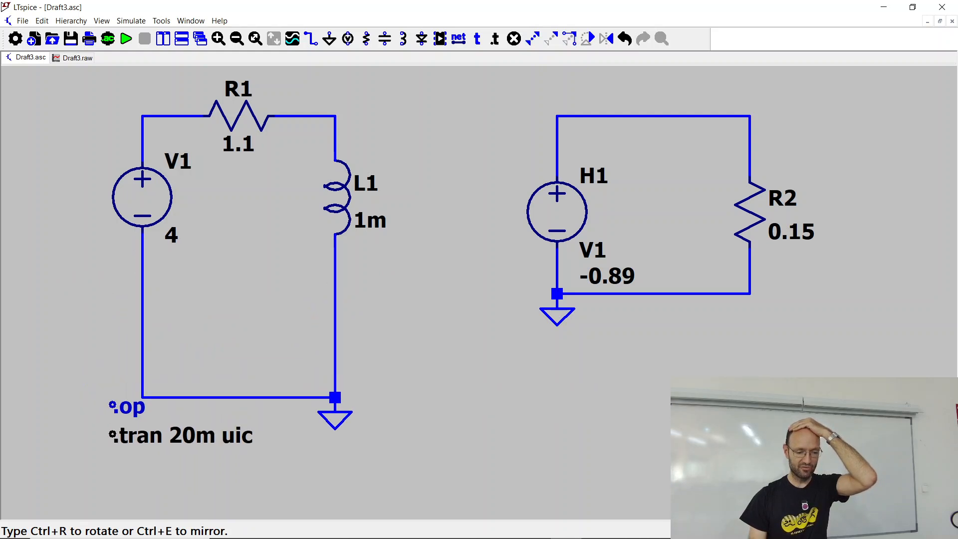
key(Escape)
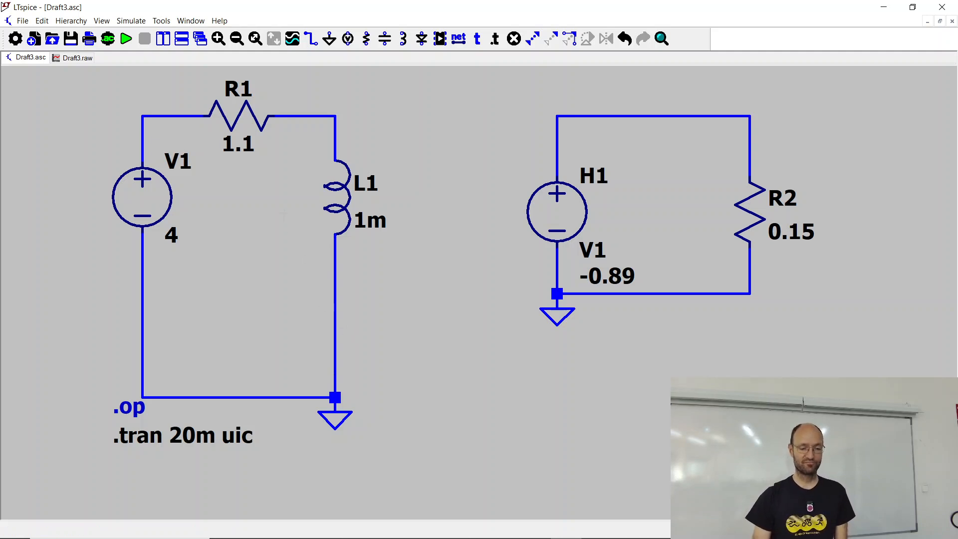
Step: Place a linear current dependent voltage source (h) in series between L1 and ground
click(42, 21)
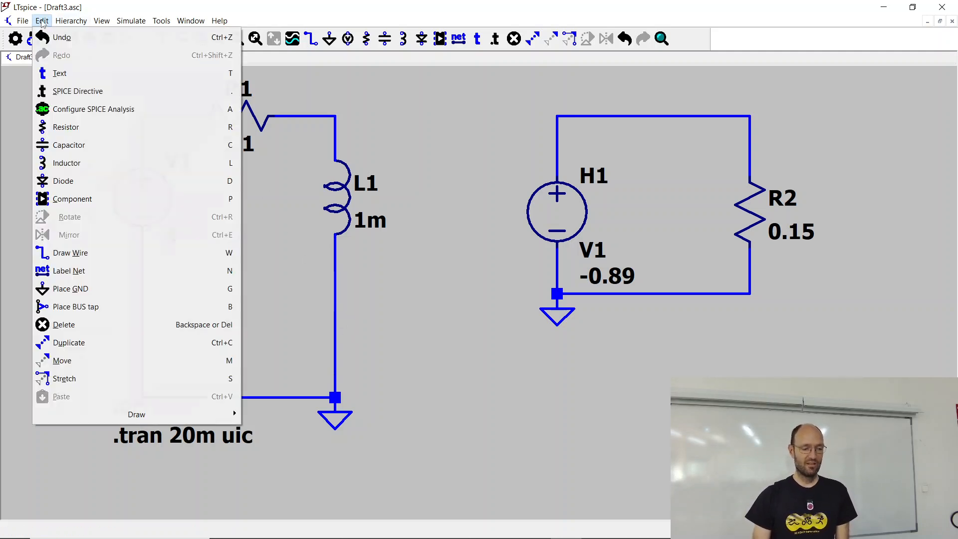
click(87, 199)
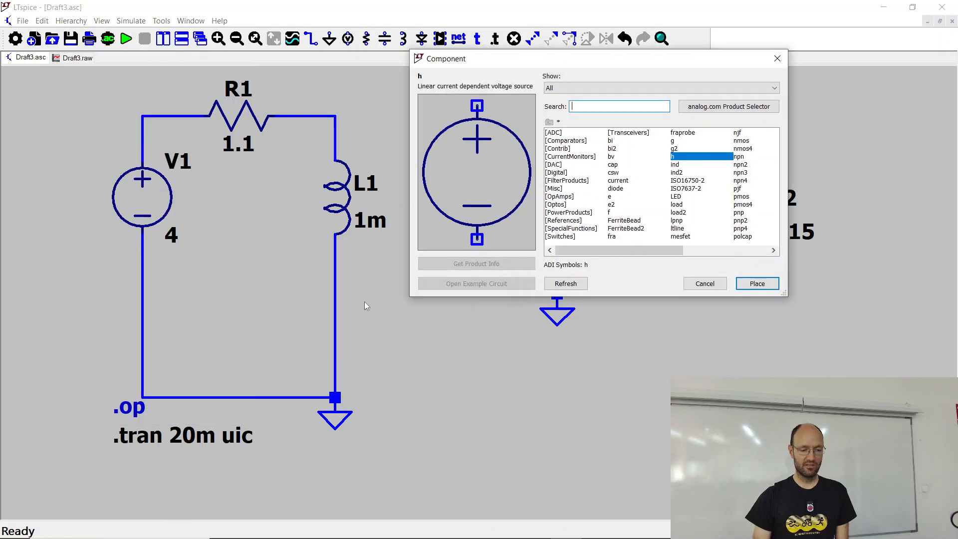
click(757, 284)
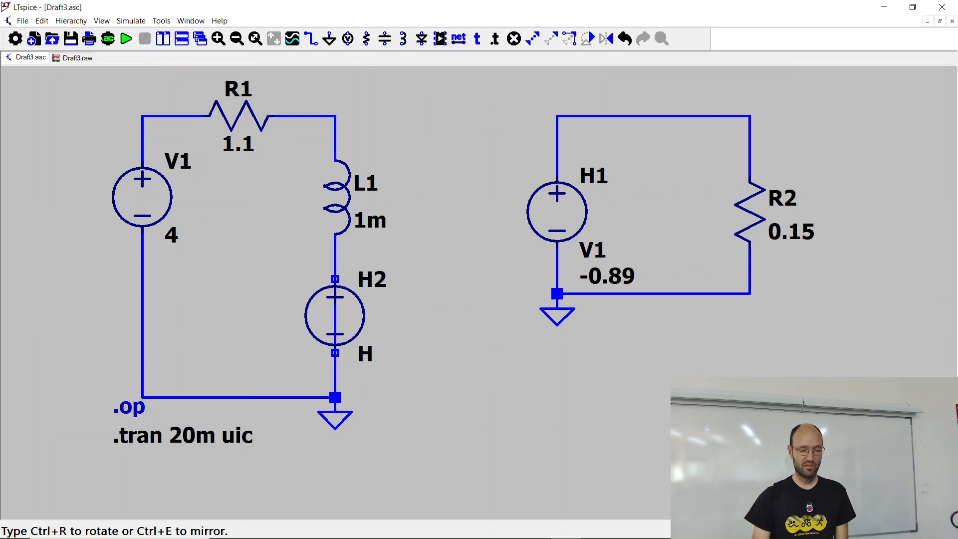
click(334, 316)
key(Escape)
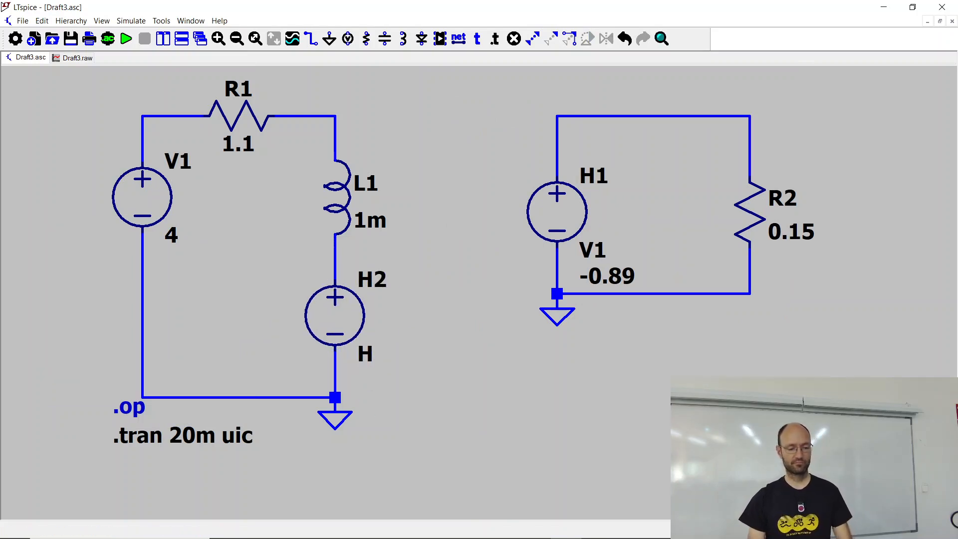
Step: Rename the dependent source H2 below L1 as H_EMF
right_click(378, 282)
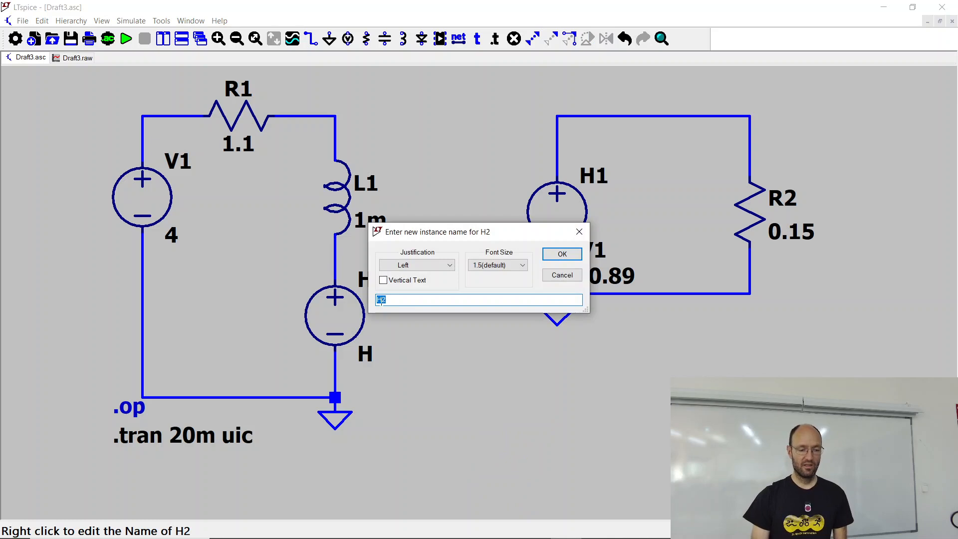
drag(383, 300, 426, 301)
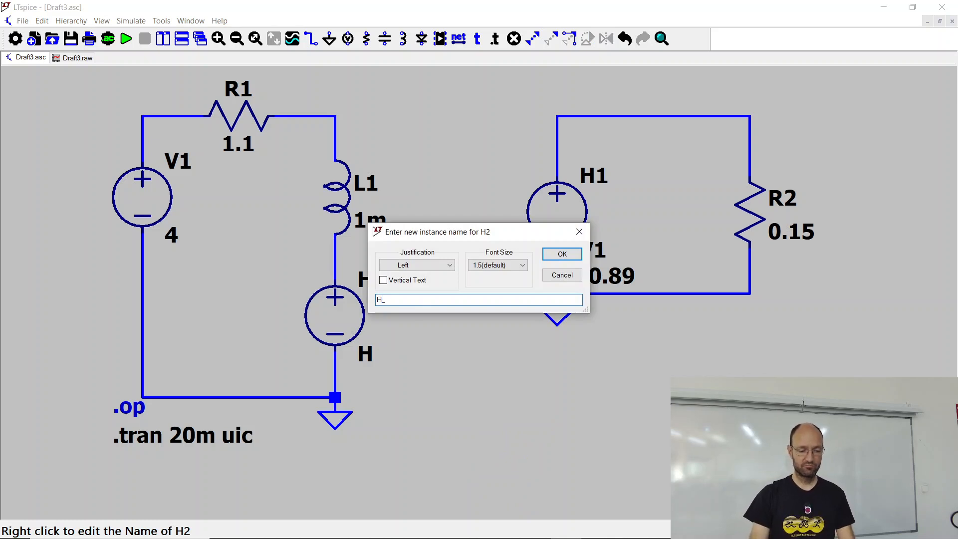
text(_EF)
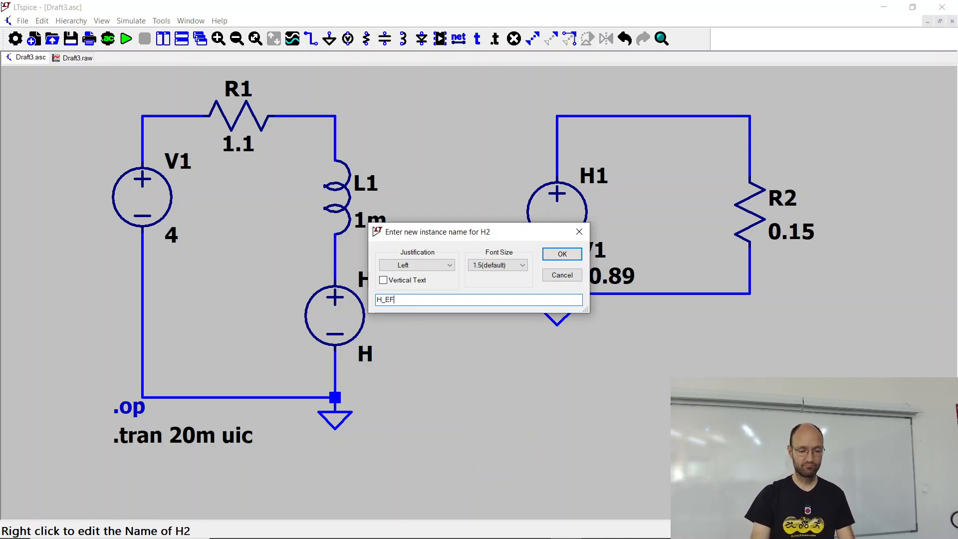
key(BackSpace)
text(MF)
key(Return)
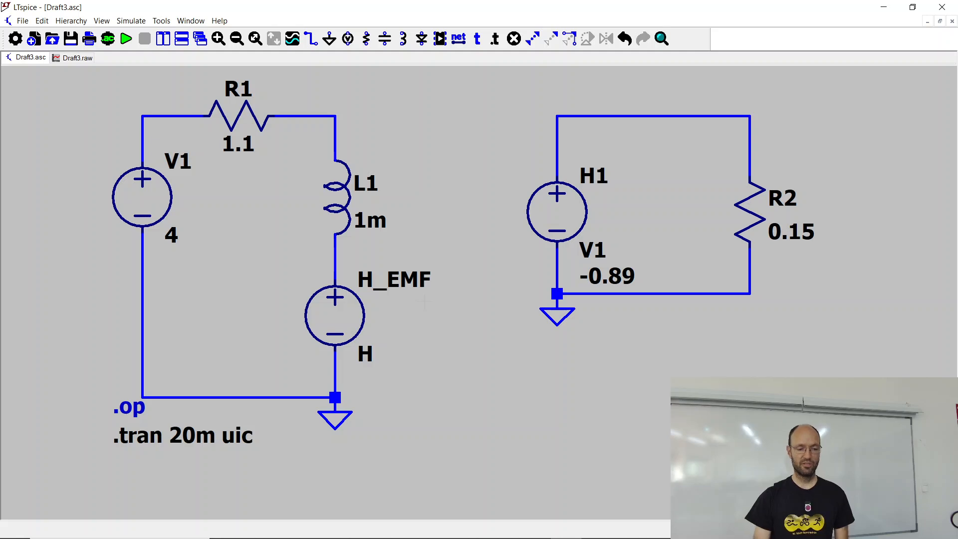
Step: Rename the dependent source H1 as H_torque, run the simulation and close the output log
right_click(598, 185)
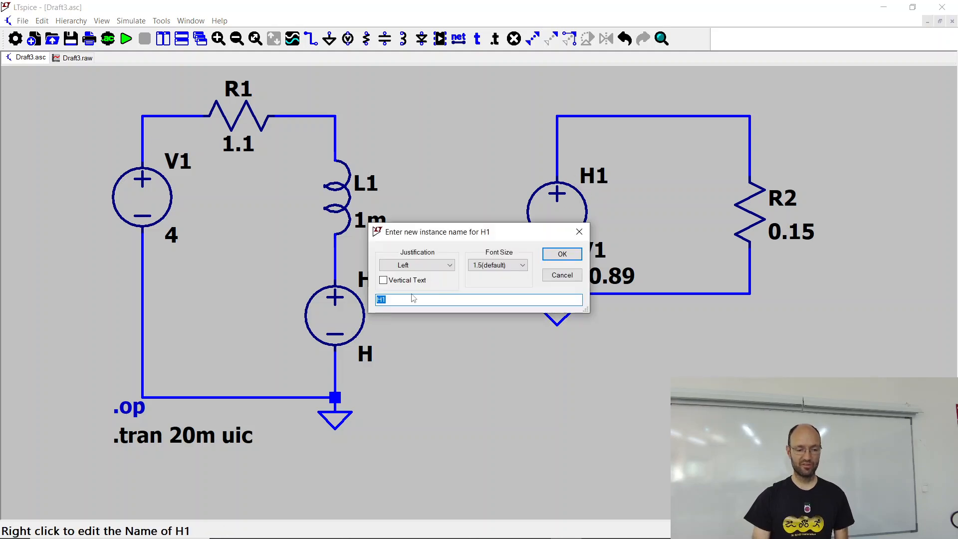
text(_)
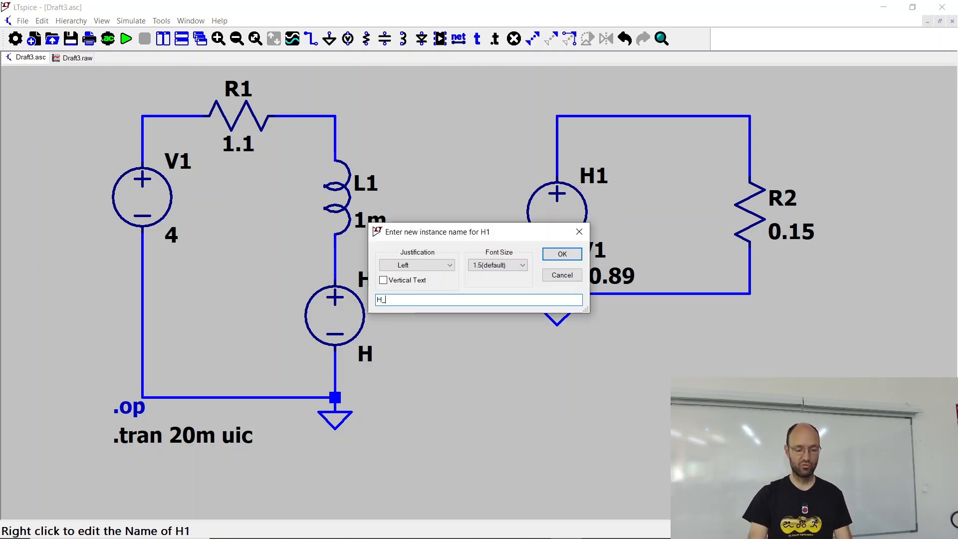
text(torq)
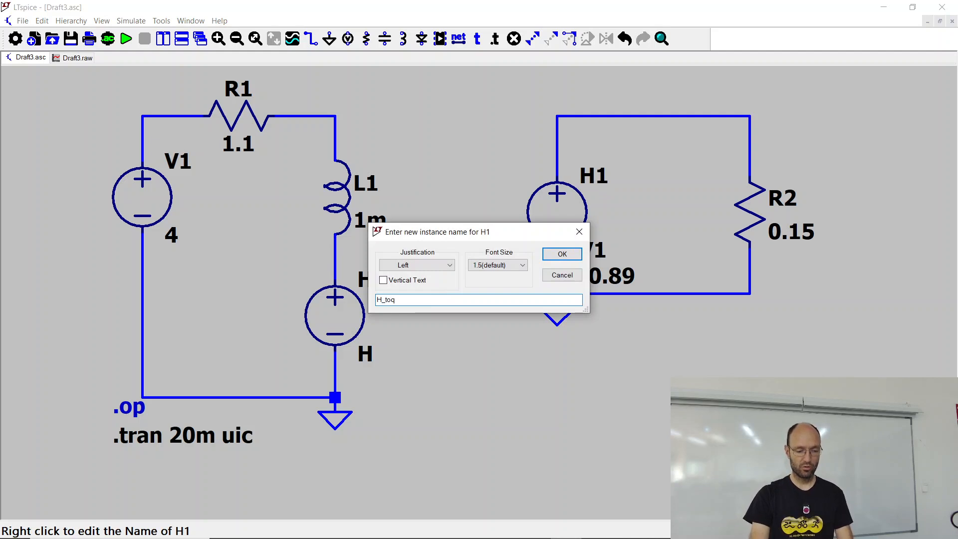
key(BackSpace)
text(rque)
key(Return)
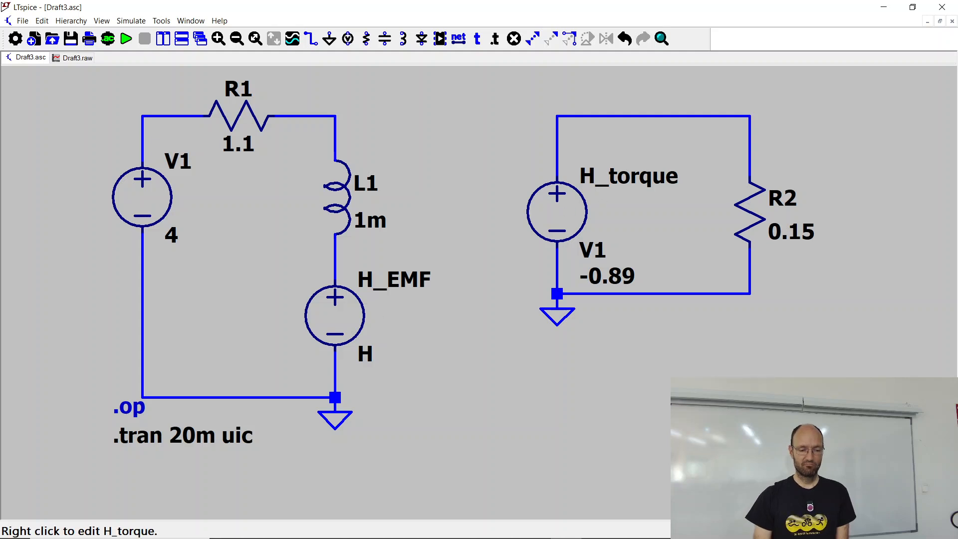
click(126, 40)
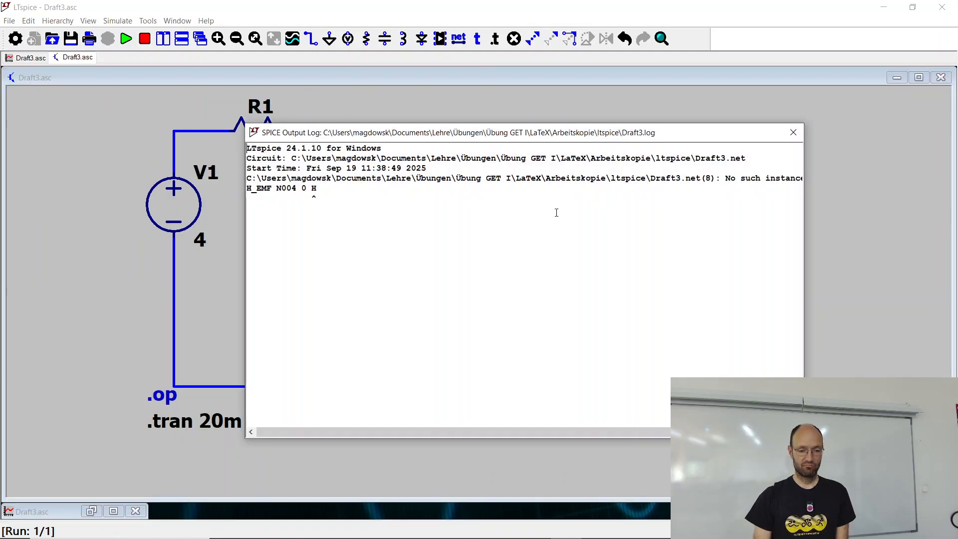
click(794, 138)
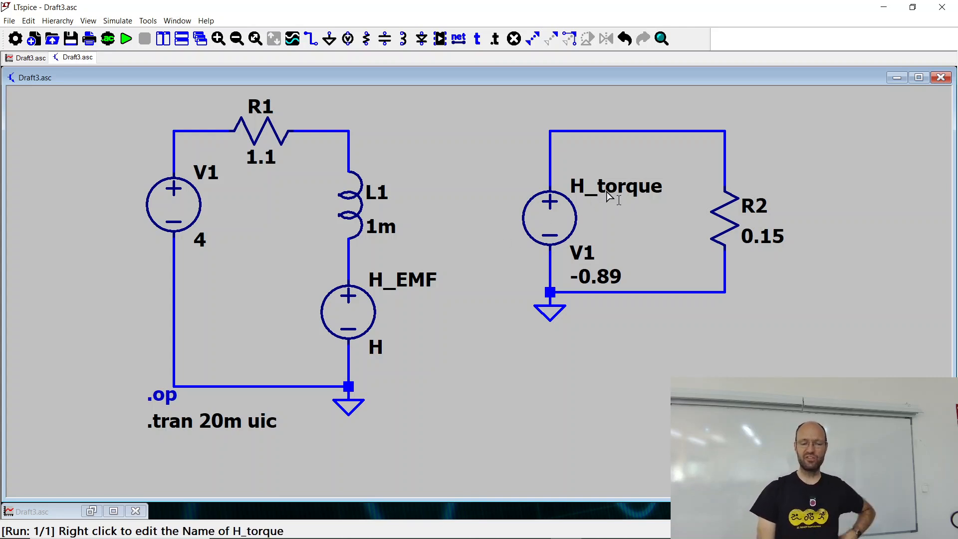
Step: Set H_EMF's Value attribute to H_torque so that this source's current controls it
right_click(357, 313)
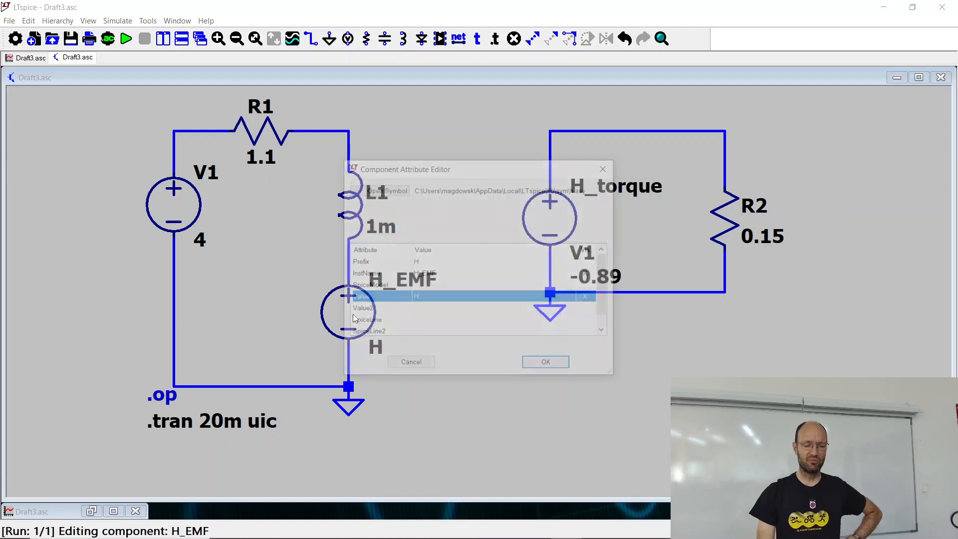
click(446, 298)
click(448, 299)
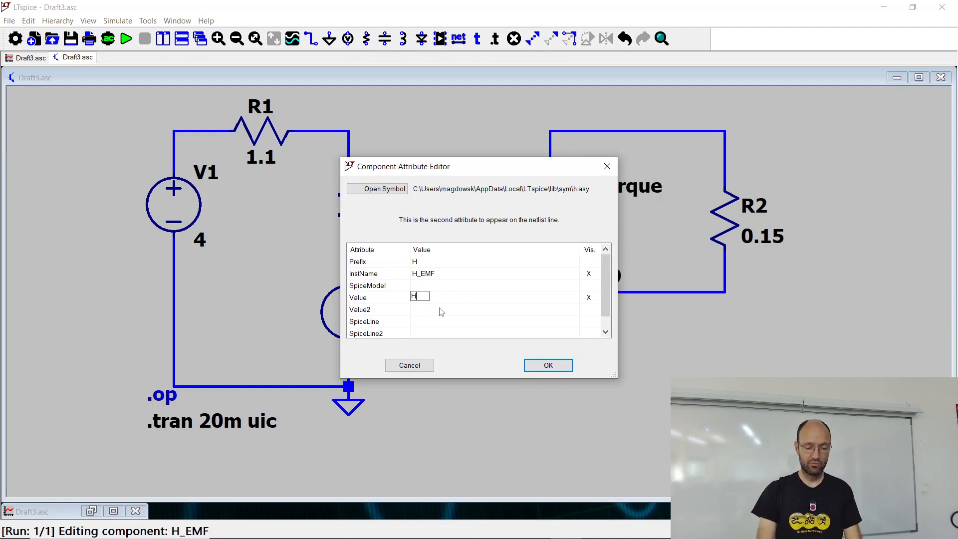
text(torq)
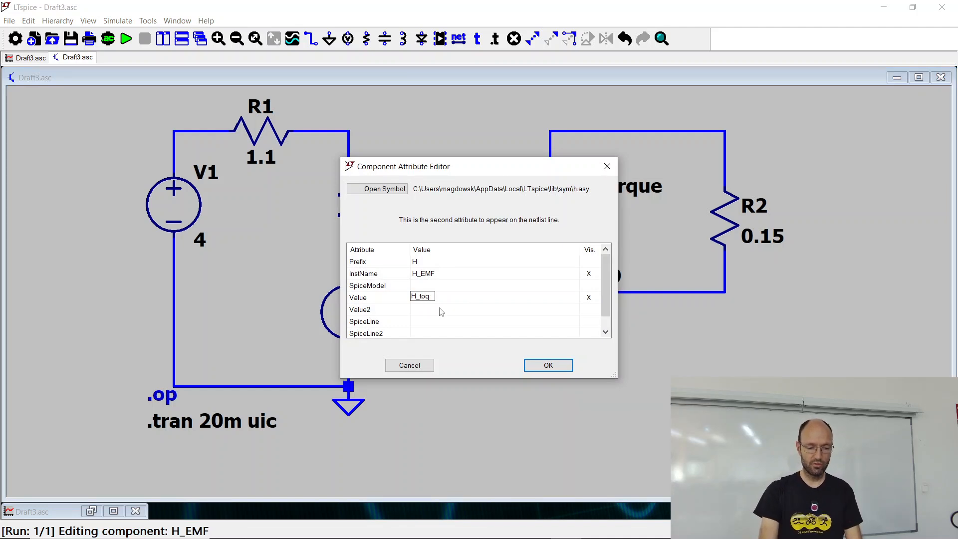
key(BackSpace)
text(rque)
key(Return)
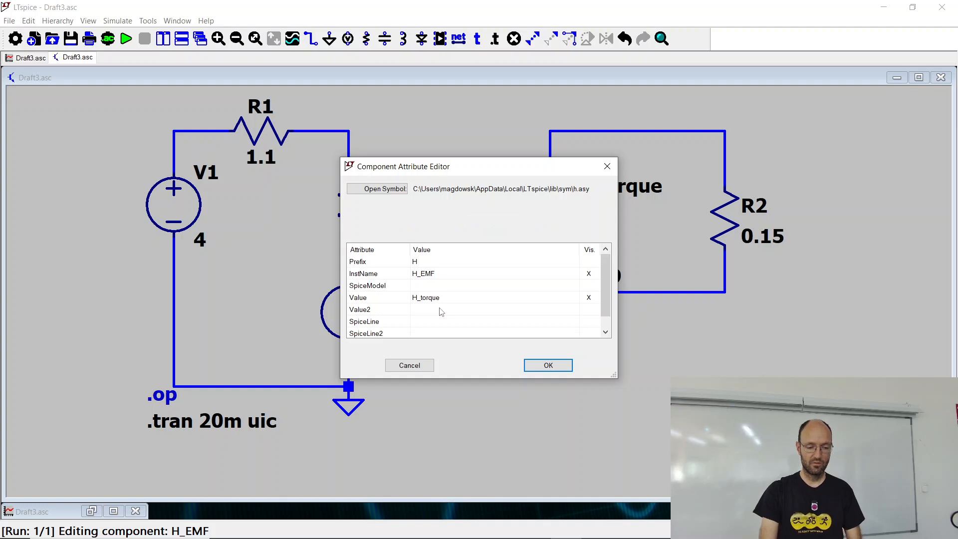
click(548, 366)
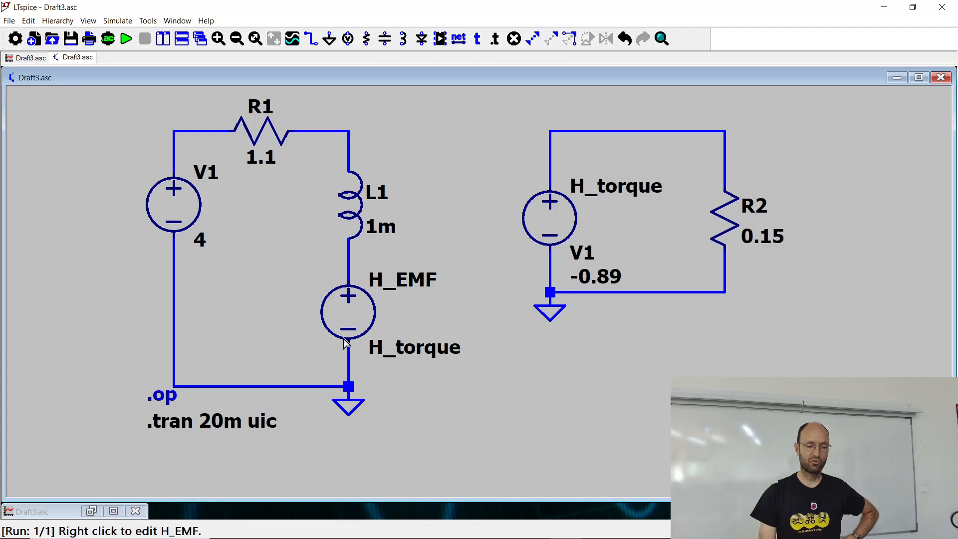
Step: Set H_EMF's Value2 attribute to -0.89 as the gain of this dependent source
right_click(350, 319)
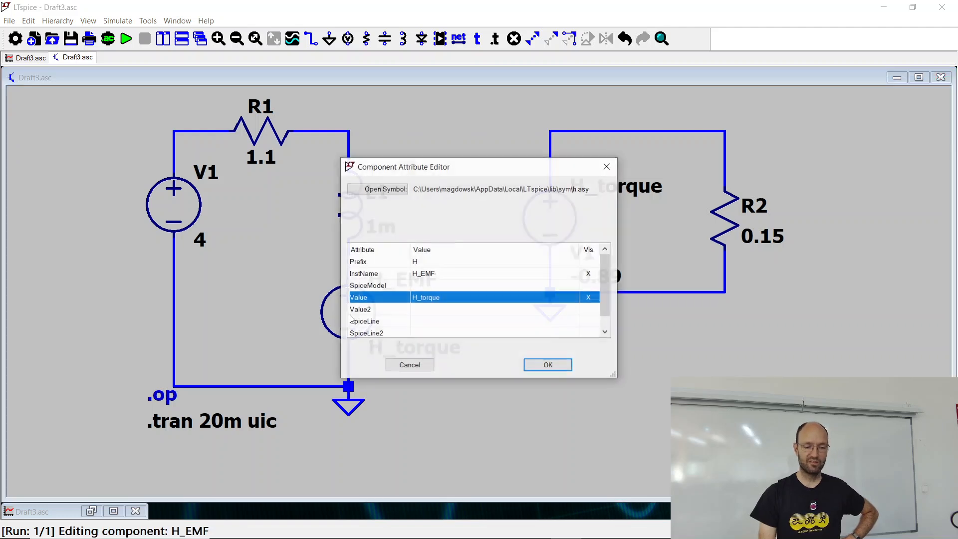
click(419, 310)
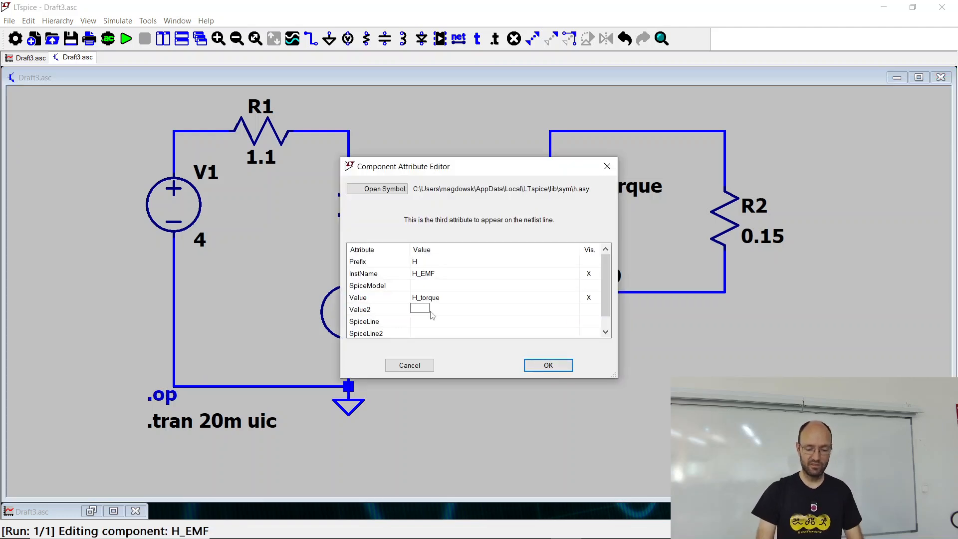
text(-0.)
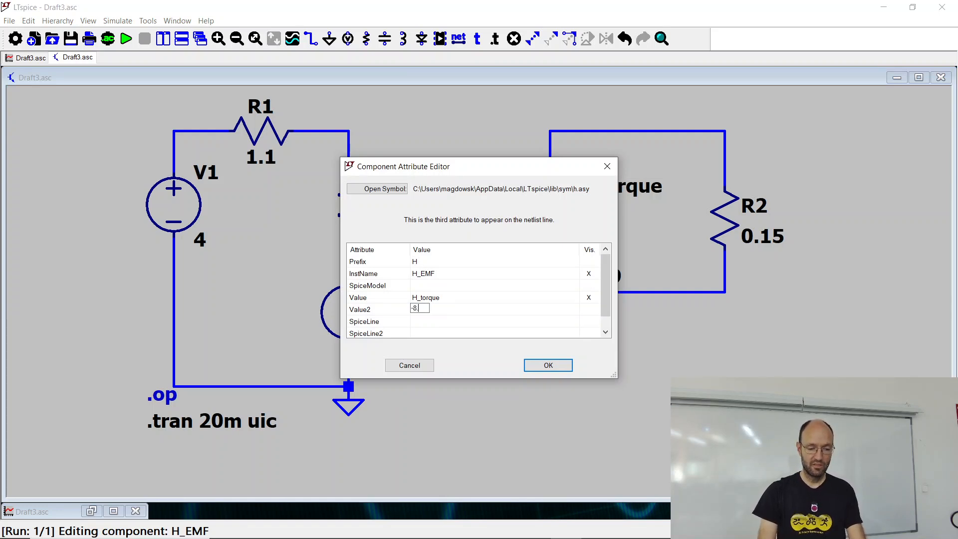
text(89)
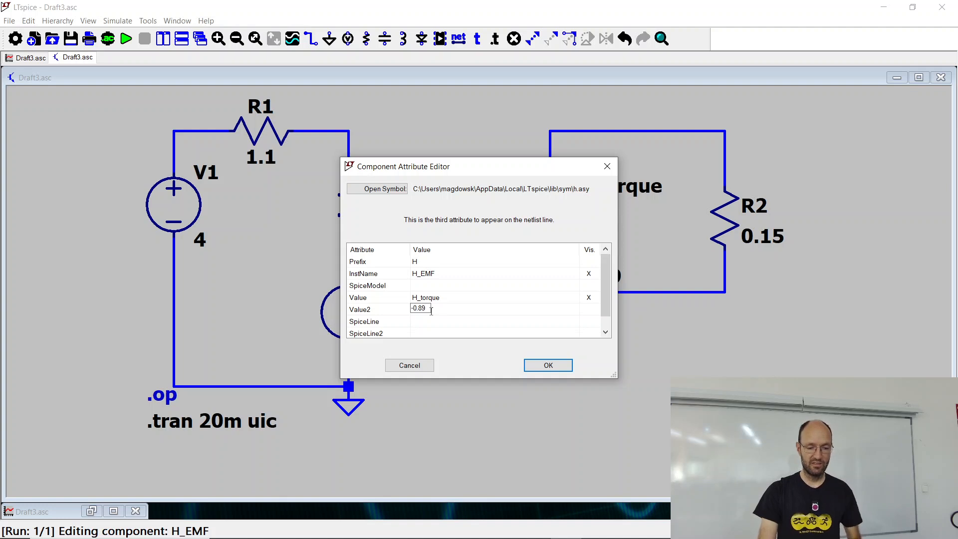
key(Return)
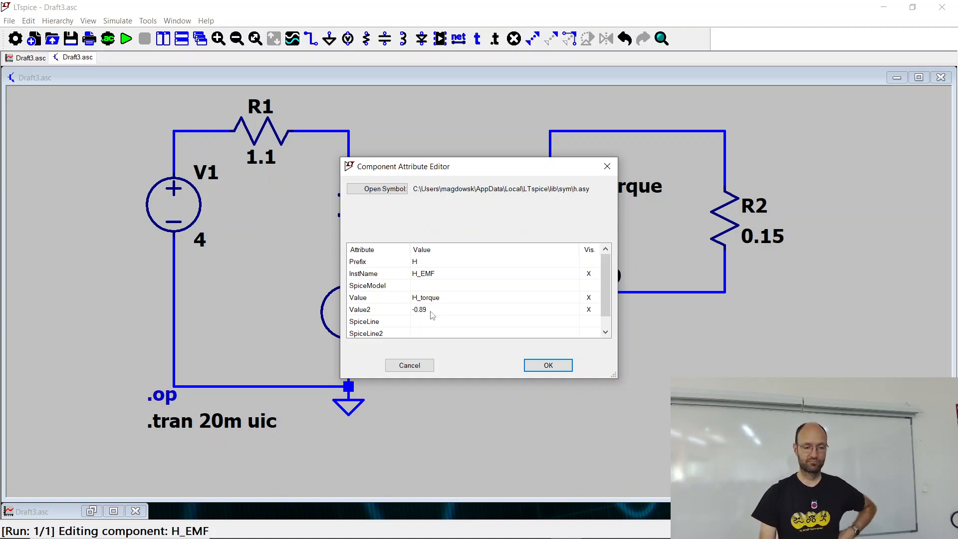
click(548, 365)
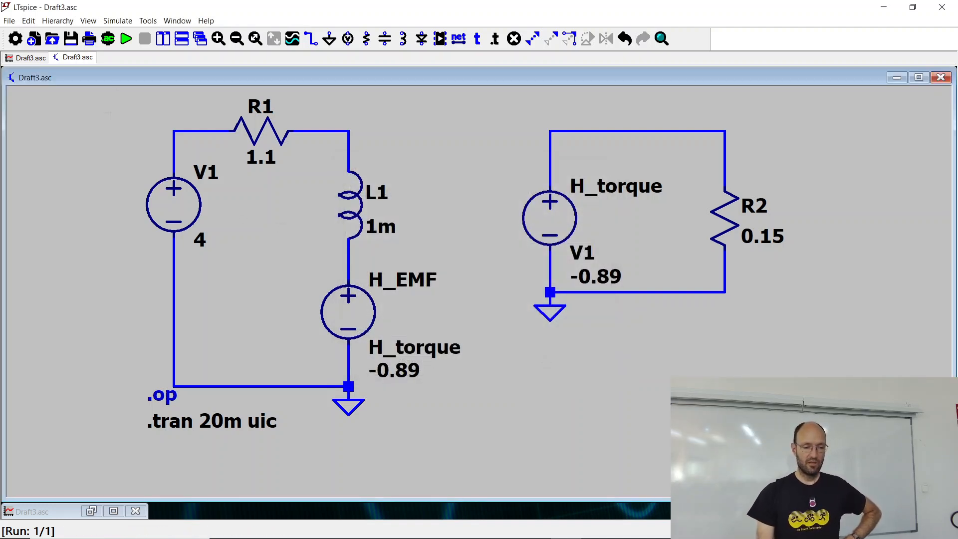
Step: Run the transient simulation and maximize the waveform window with the I(L1) and I(R2) traces
click(126, 39)
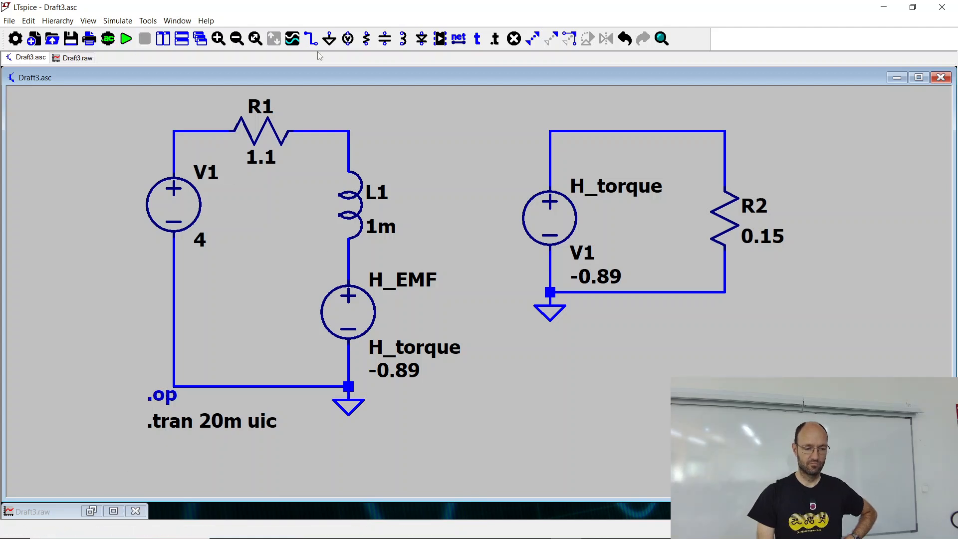
click(177, 21)
click(207, 56)
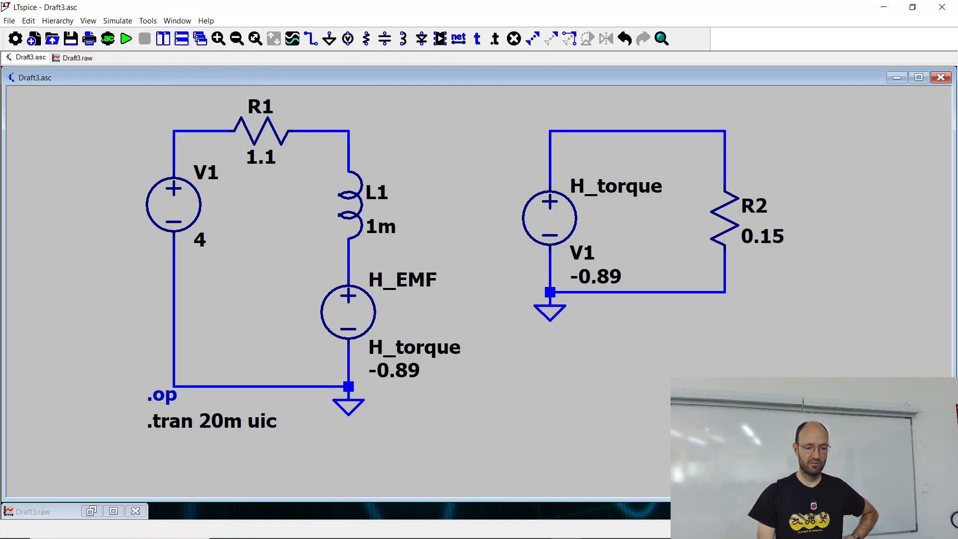
click(178, 21)
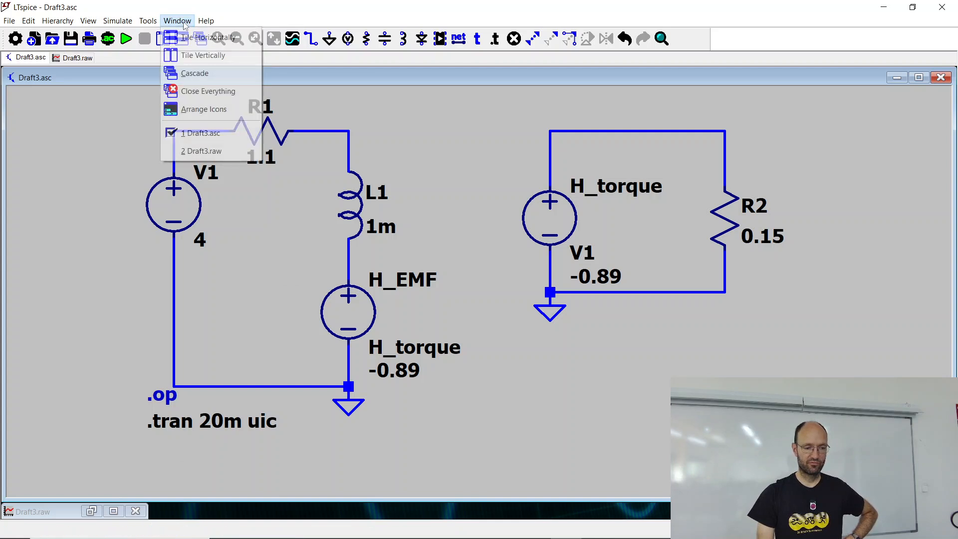
click(207, 57)
click(113, 510)
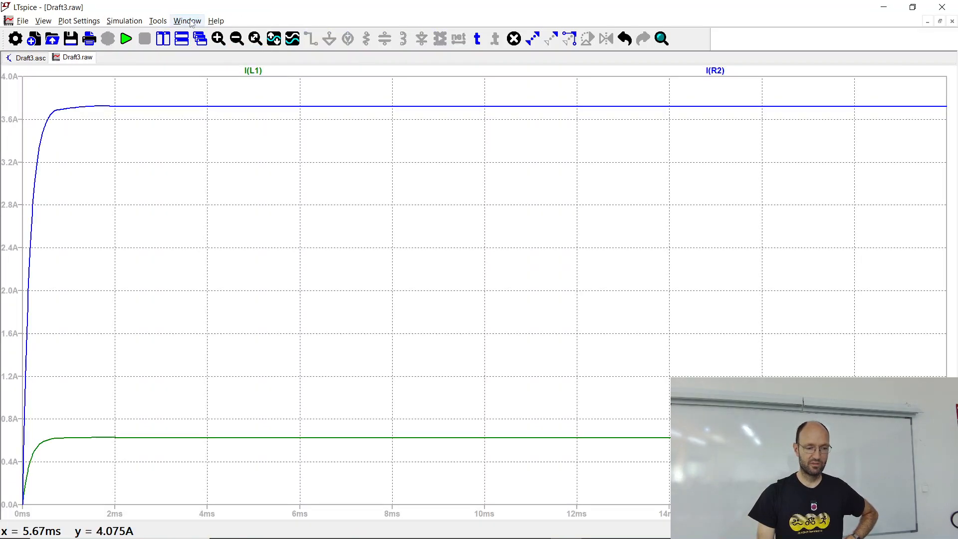
Step: Tile the waveform and schematic windows vertically
click(187, 20)
click(213, 55)
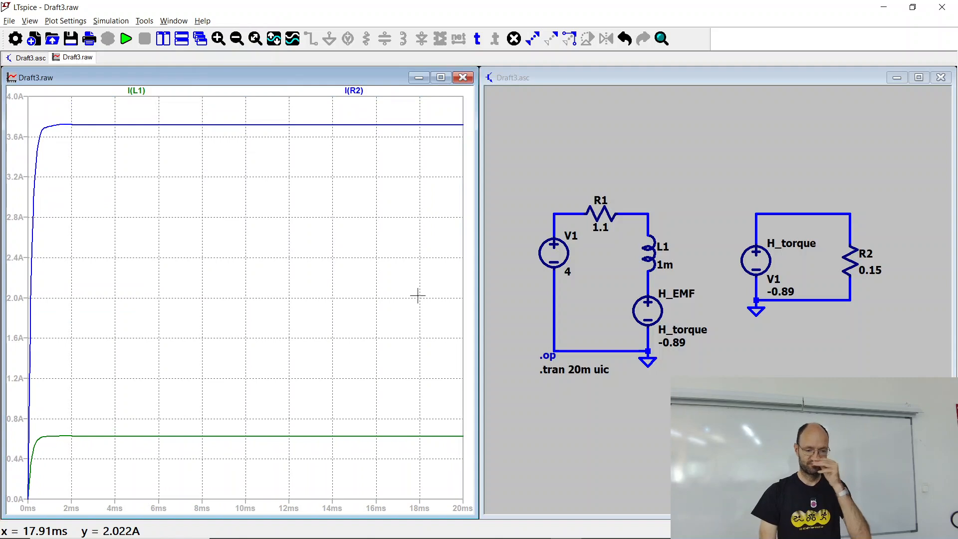
click(173, 21)
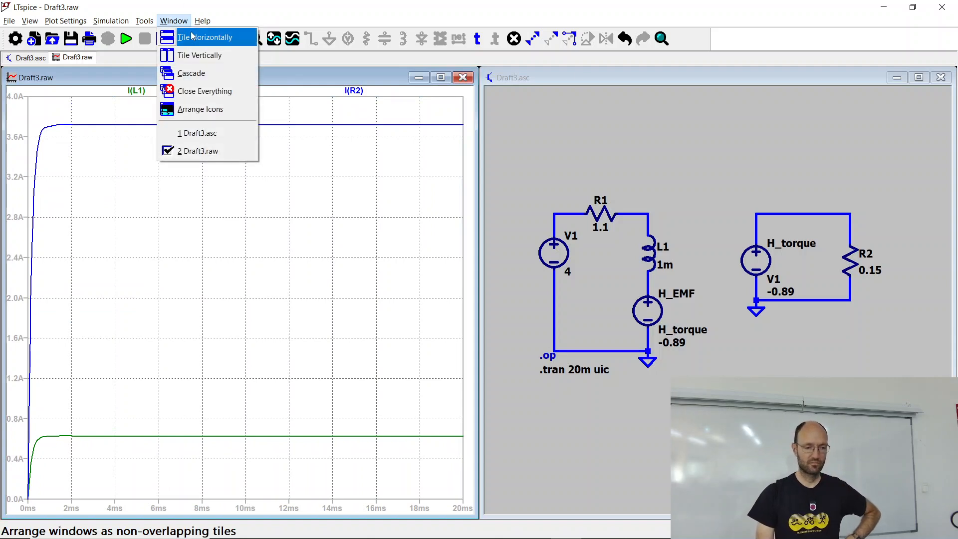
click(210, 58)
Step: Tile the waveform and schematic windows horizontally and fit the whole circuit into the schematic window
click(174, 21)
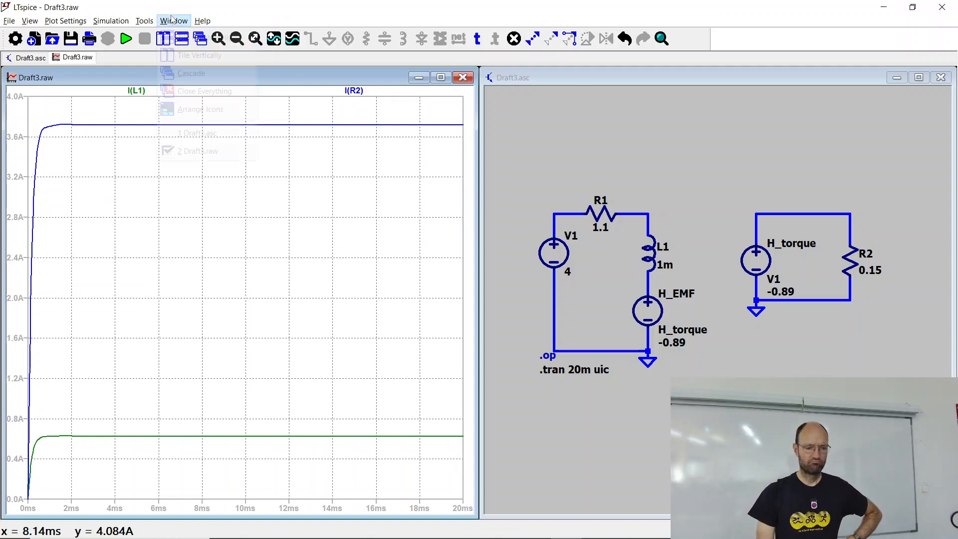
click(191, 37)
click(474, 302)
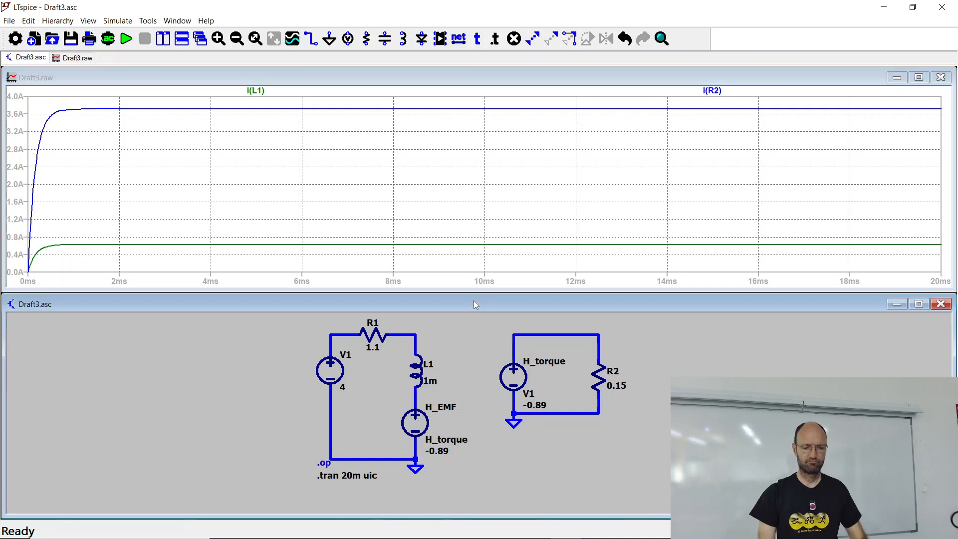
key(space)
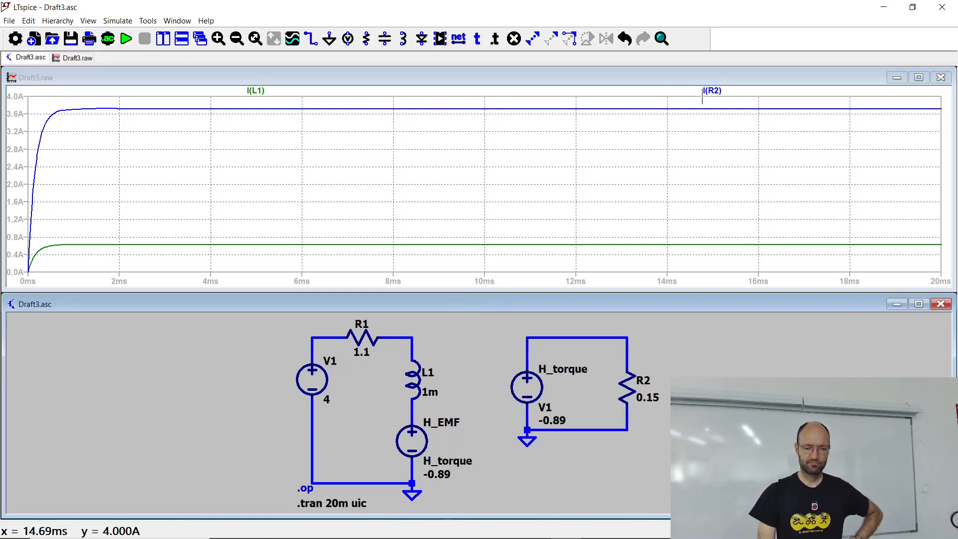
Step: Delete the I(R2) trace from the plot
click(713, 92)
key(Delete)
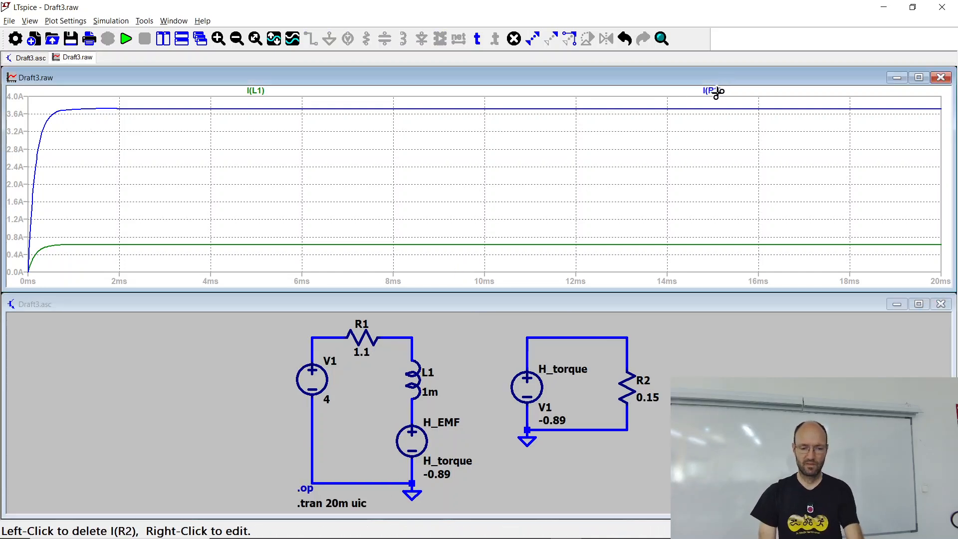
click(713, 91)
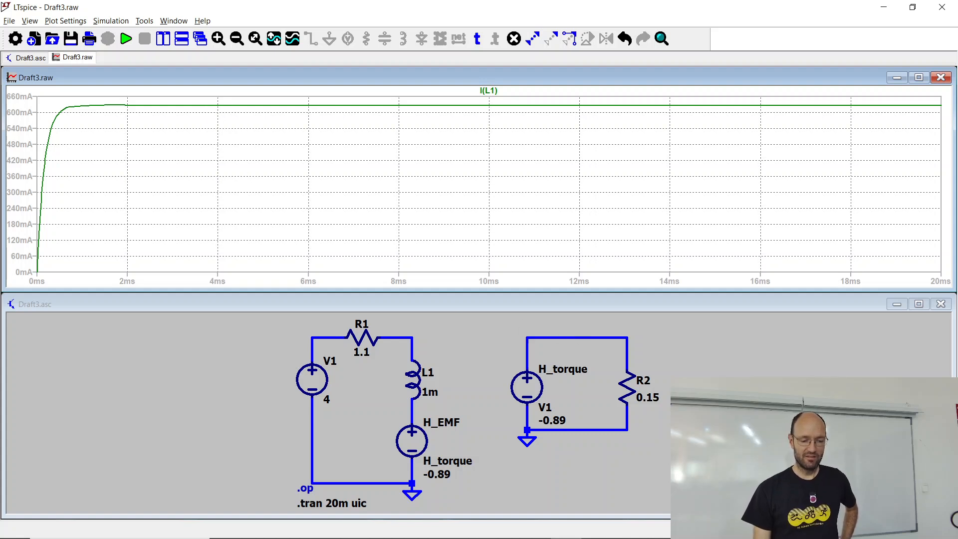
Step: Place a horizontal inductor L2 in the upper wire between H_torque and R2
click(545, 315)
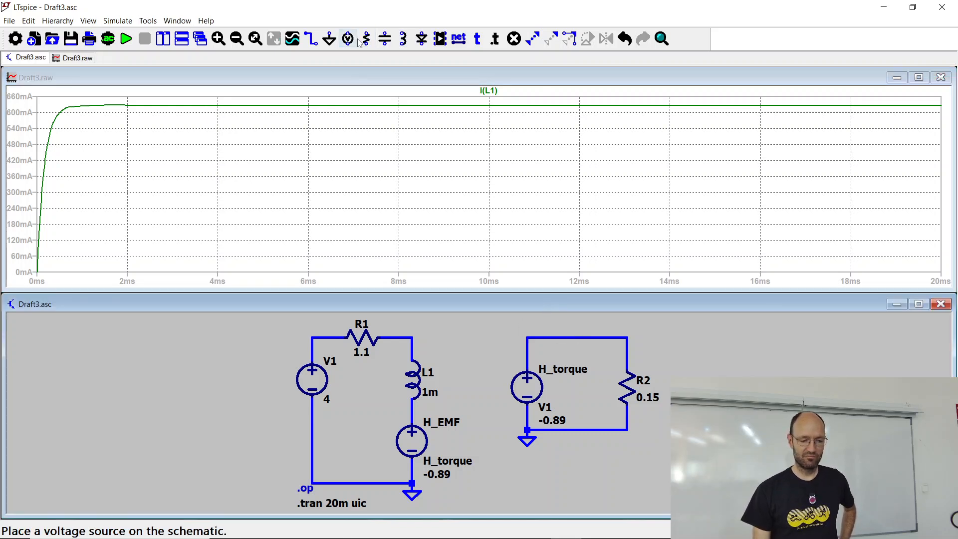
click(403, 40)
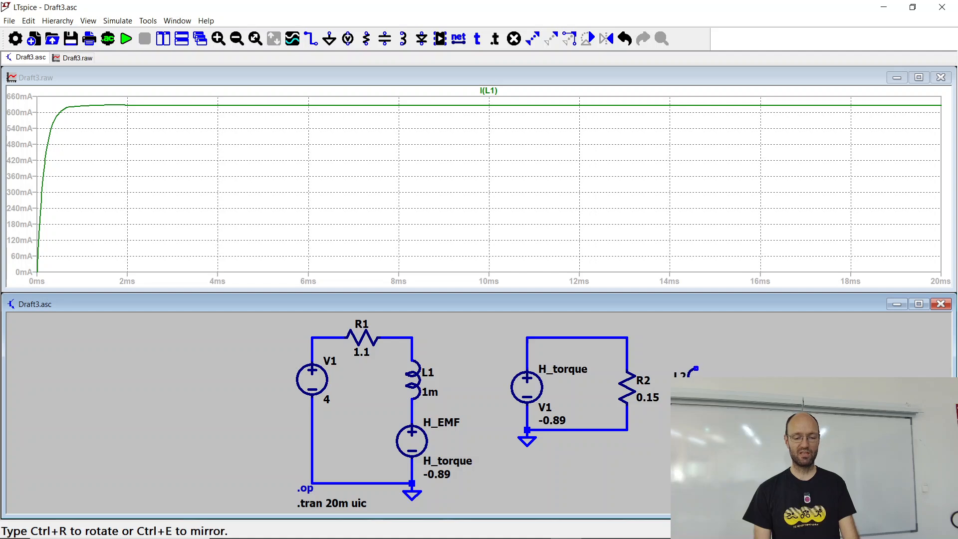
key(ctrl+r)
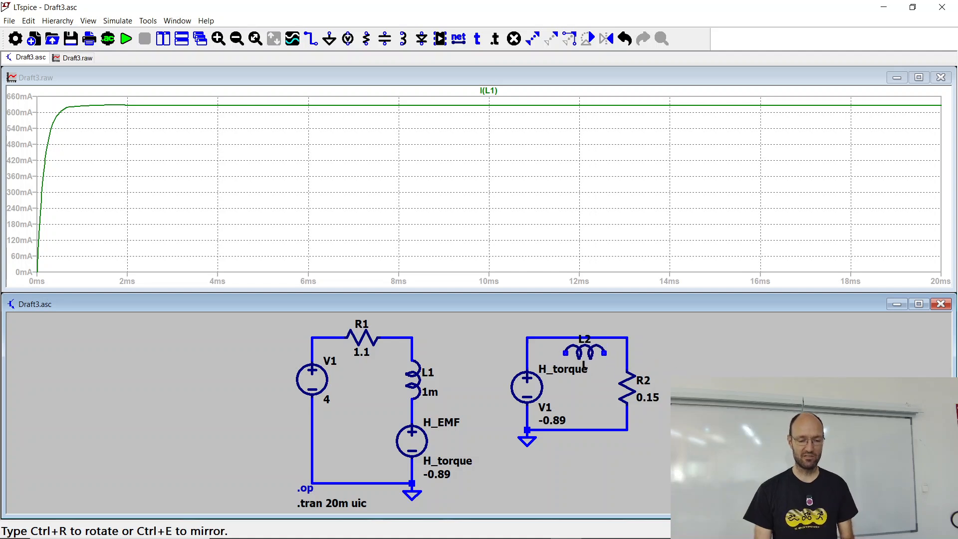
click(577, 337)
key(Escape)
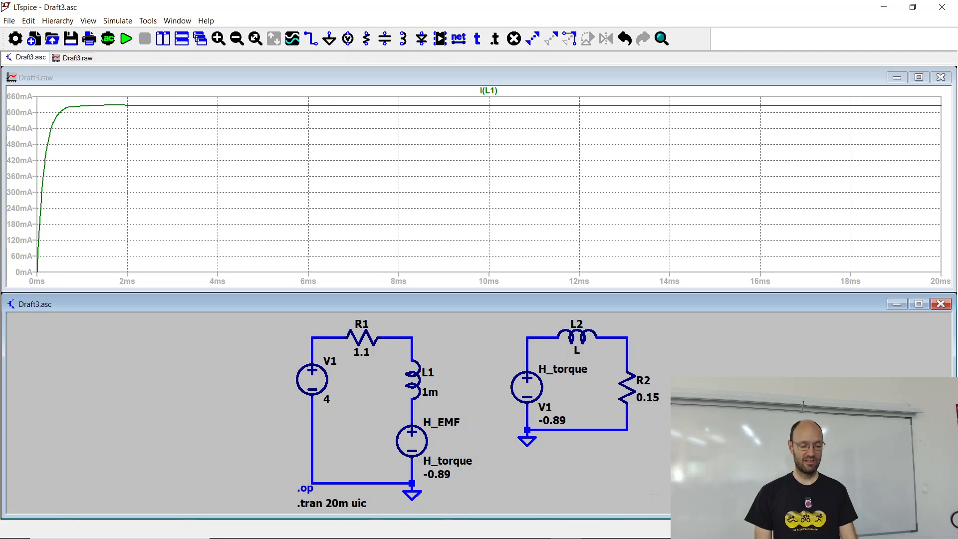
Step: Switch to XnView to examine the PicoScope voltage curve in Screenshot (2076).png and return to the LTspice schematic
key(alt+Tab)
key(alt+Tab)
key(alt+Tab)
key(alt+Tab)
key(alt+Tab)
key(alt+Tab)
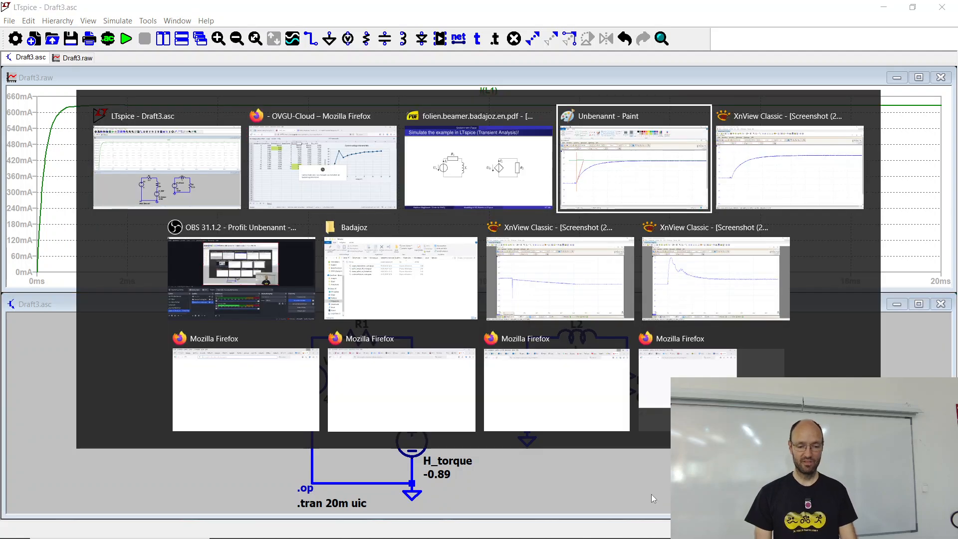
key(alt+Tab)
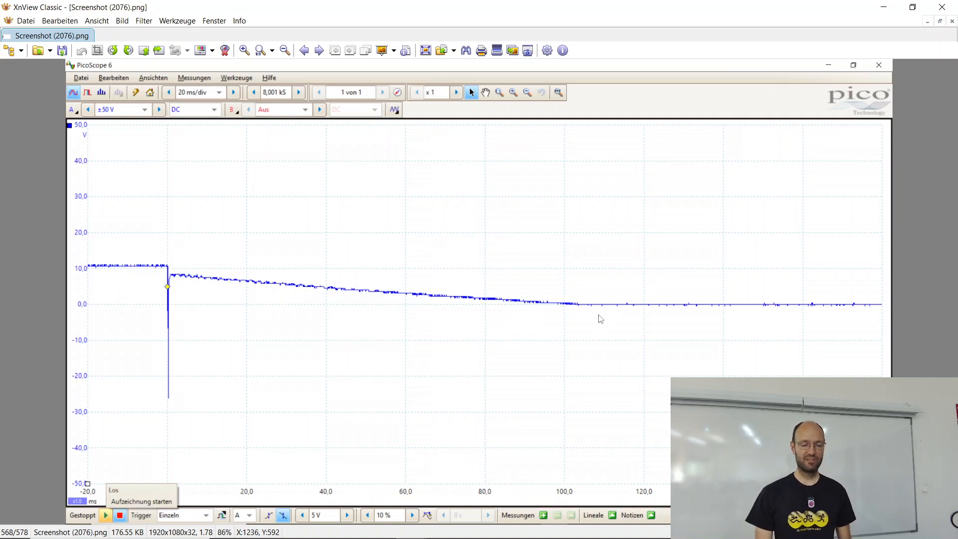
click(884, 7)
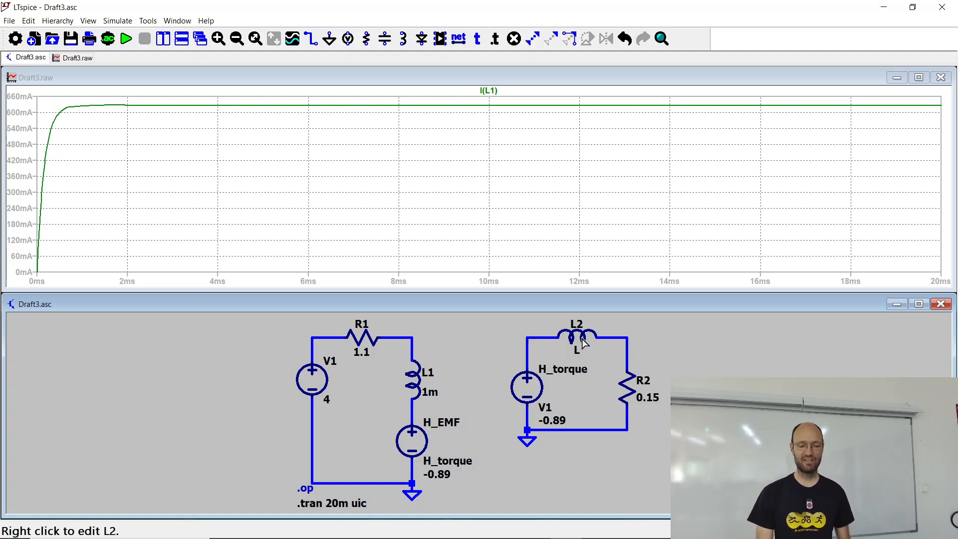
Step: Set the inductance of L2 to 10m
right_click(580, 339)
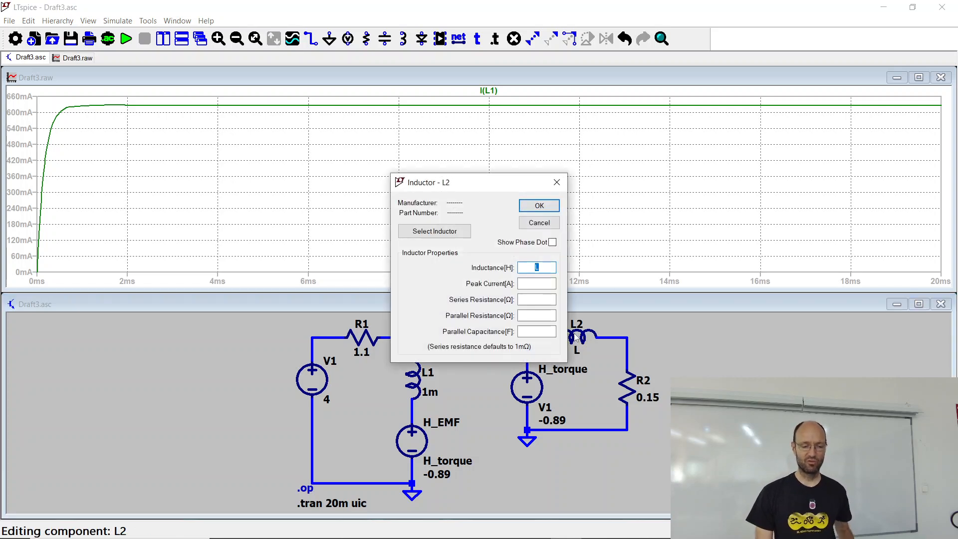
text(10)
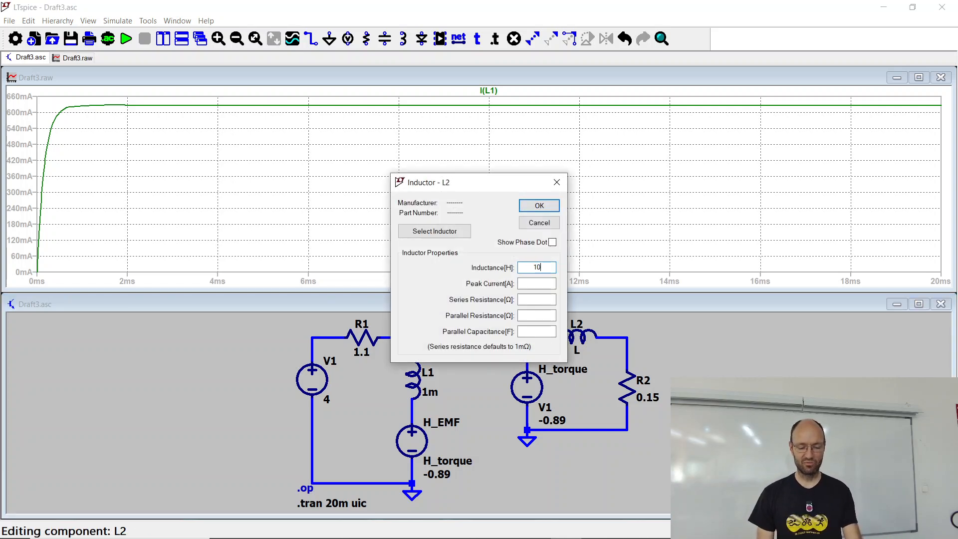
text(m)
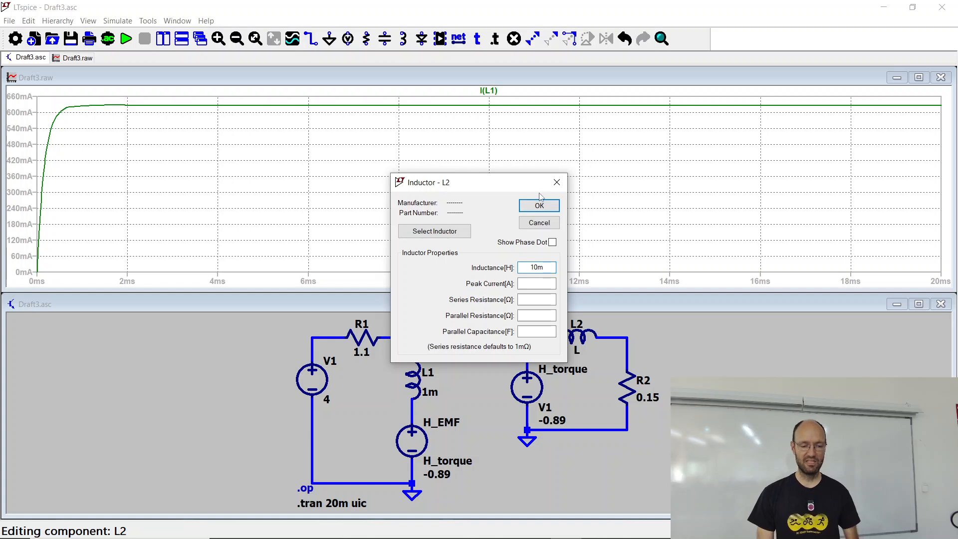
click(542, 208)
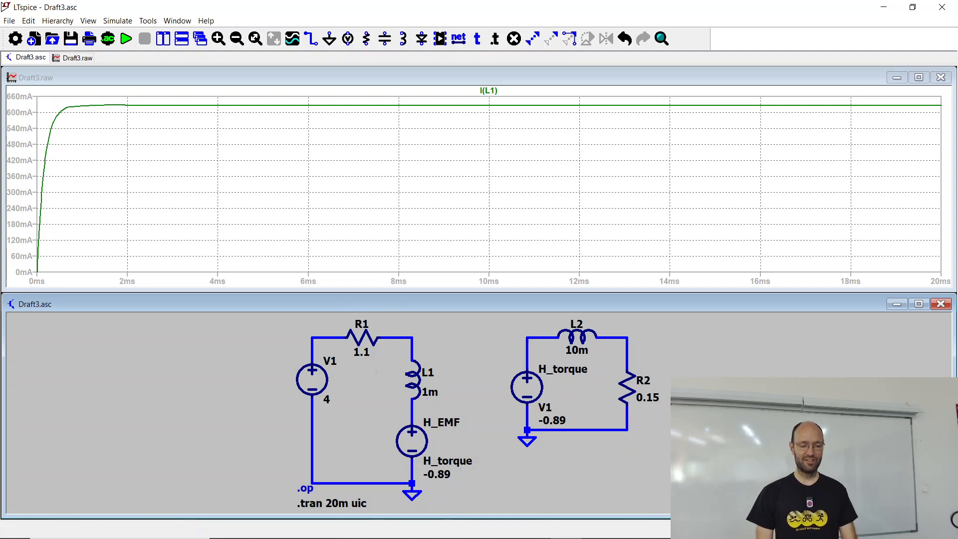
Step: Maximize the schematic window and place the comment text "Electrical part" above the circuit containing R1 and L1
click(919, 304)
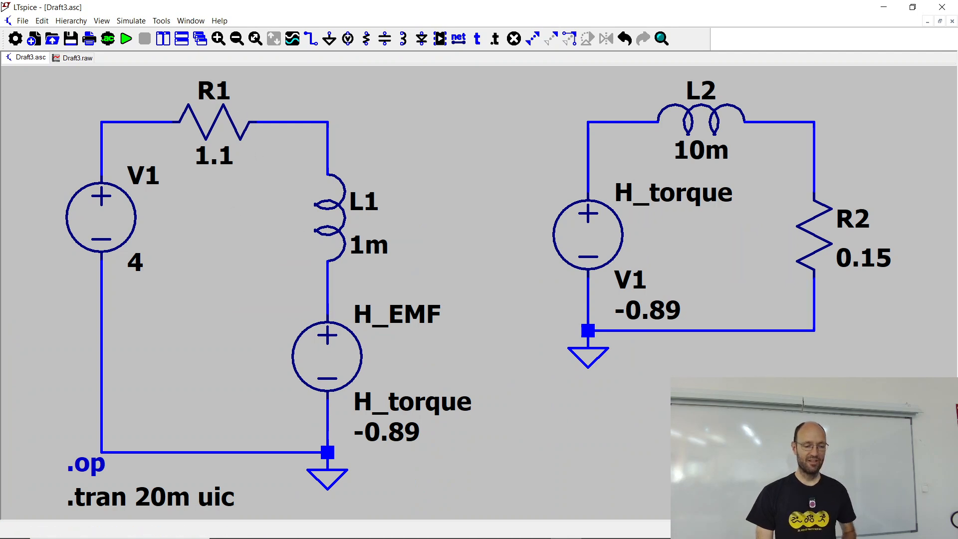
scroll(254, 158, down, 2)
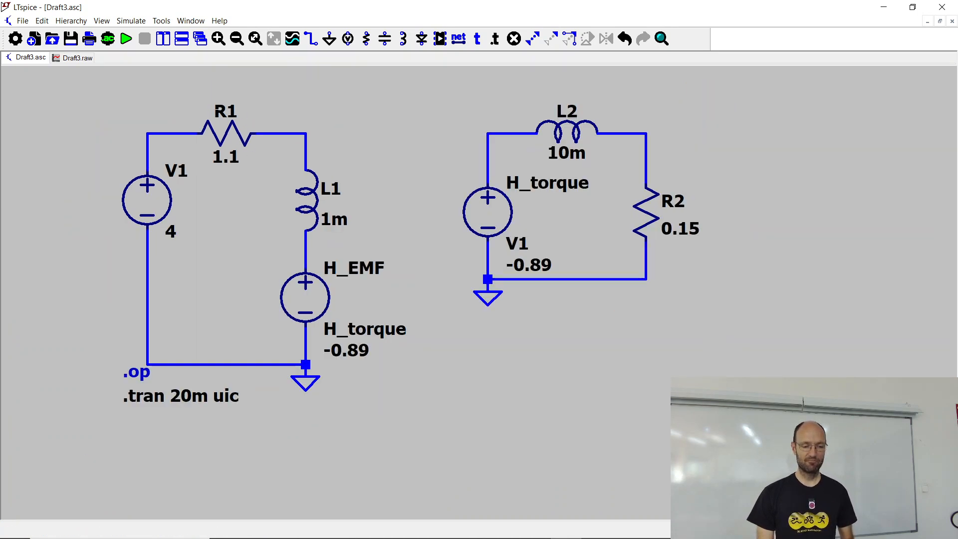
right_click(278, 269)
click(235, 218)
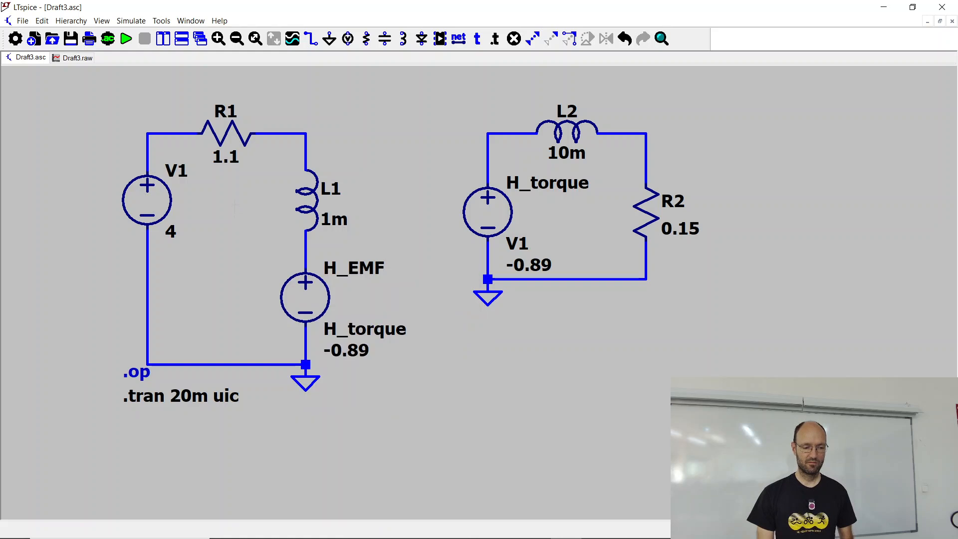
drag(234, 218, 276, 292)
click(42, 21)
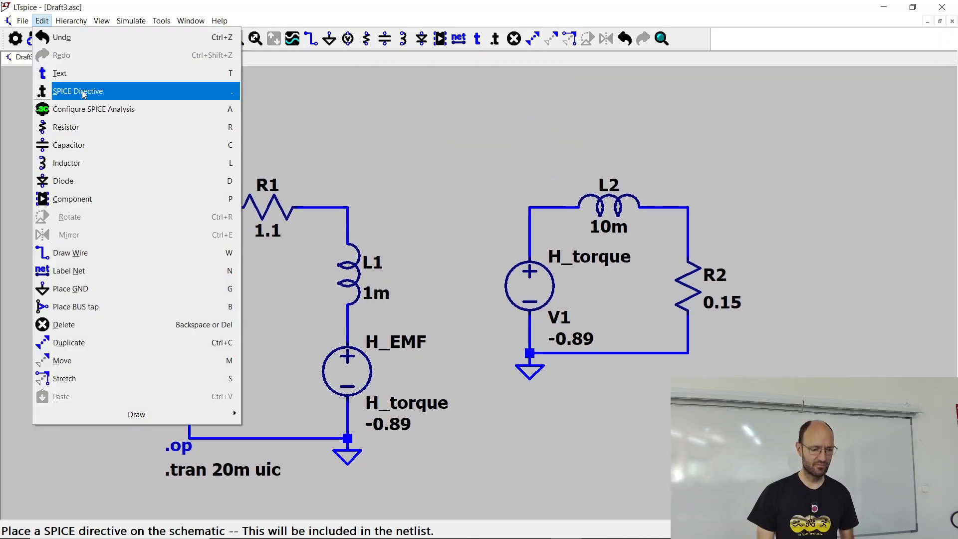
click(59, 73)
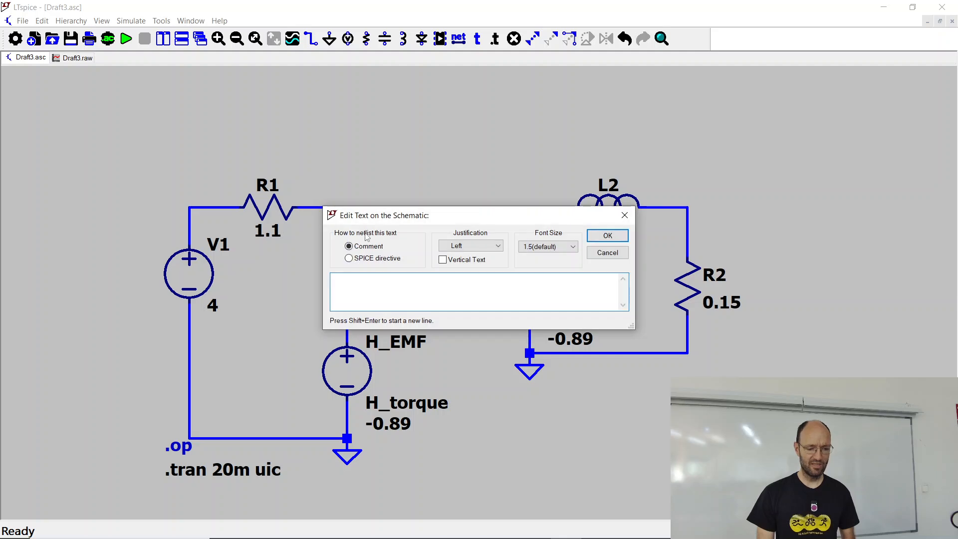
text(Electri)
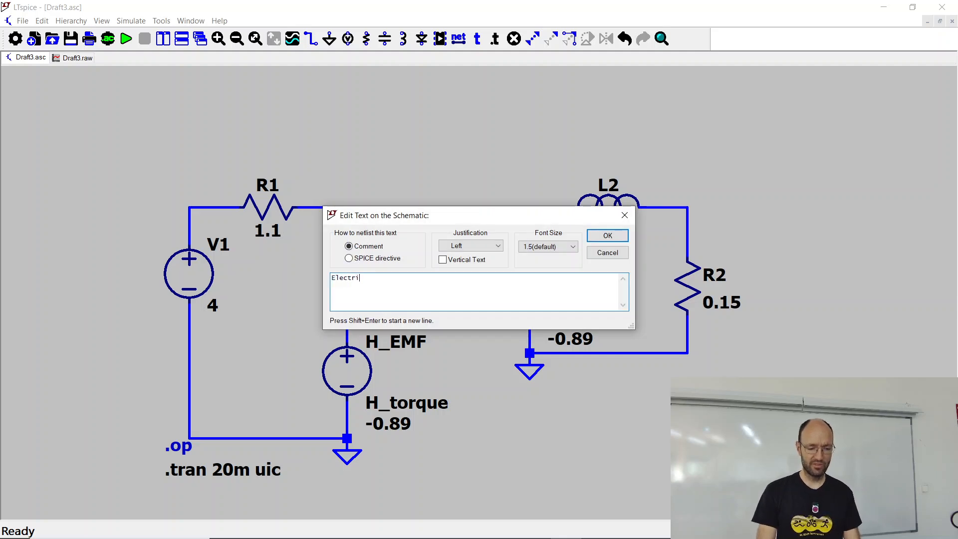
text(cal part)
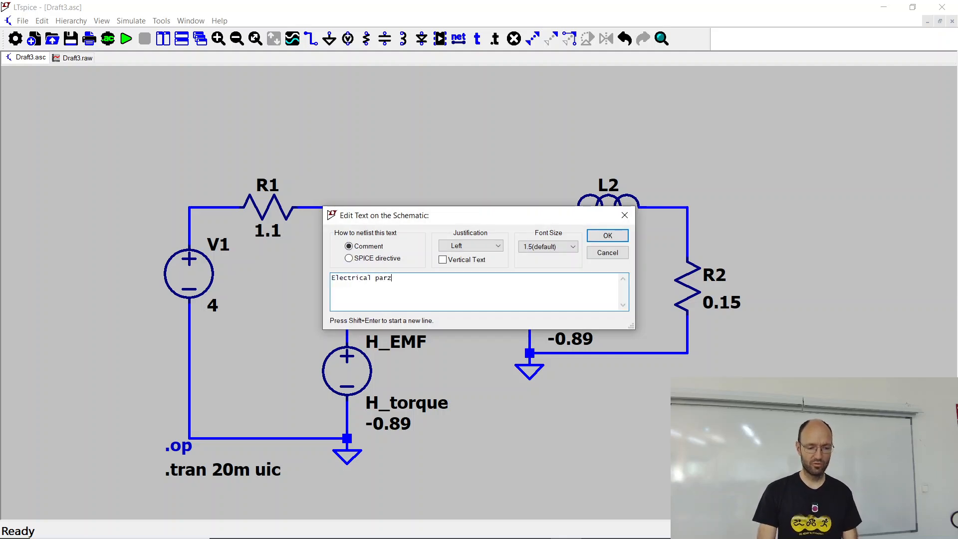
key(Return)
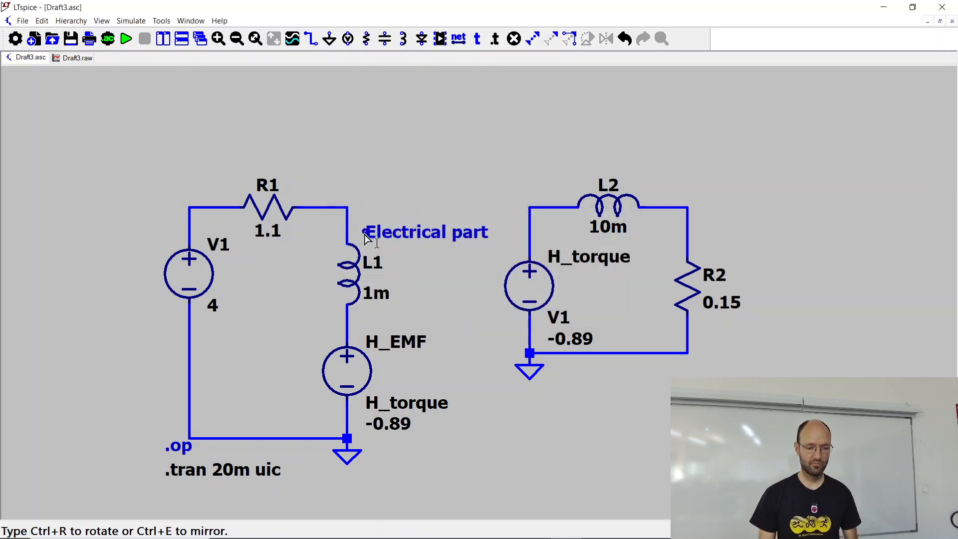
click(214, 129)
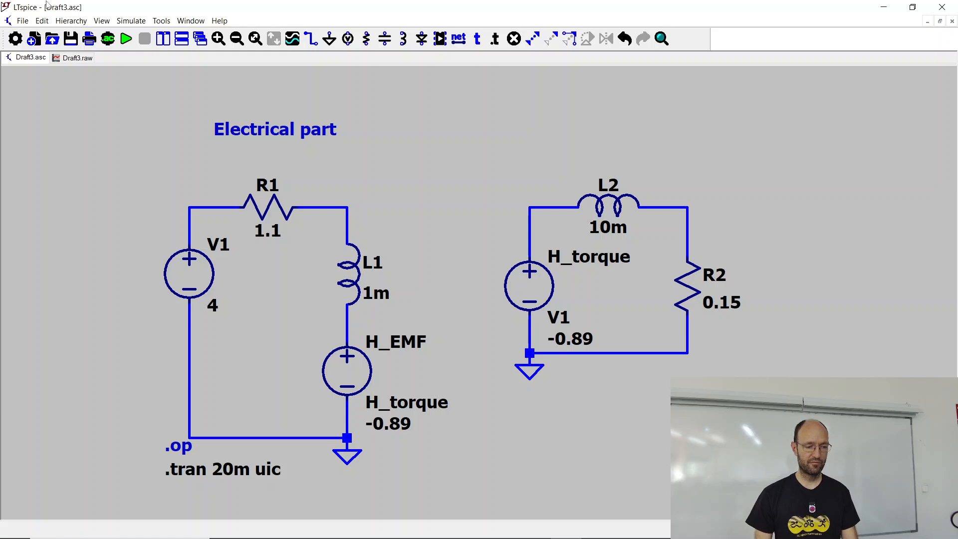
Step: Place the comment text "Mechanical part" above the circuit containing L2 and R2, level with the other heading
click(43, 20)
click(75, 73)
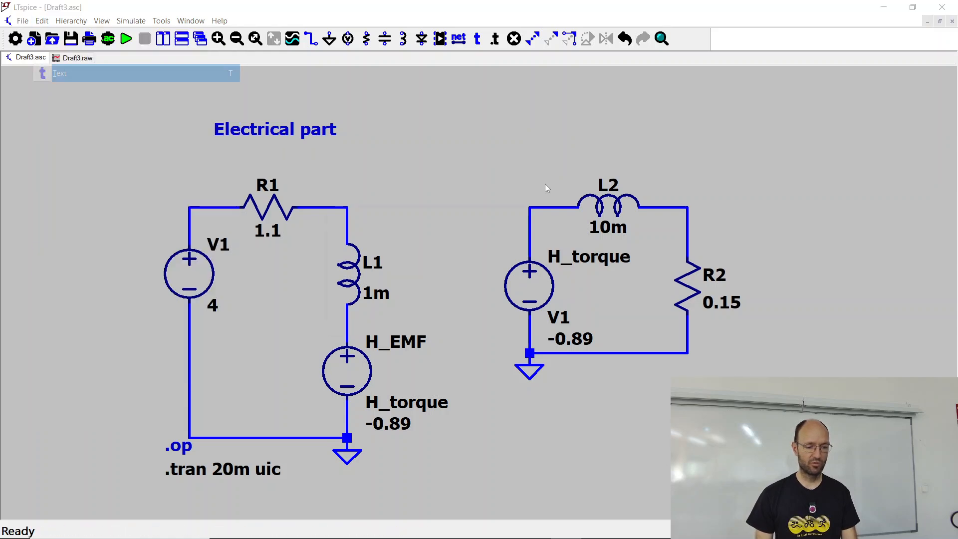
text(Mech)
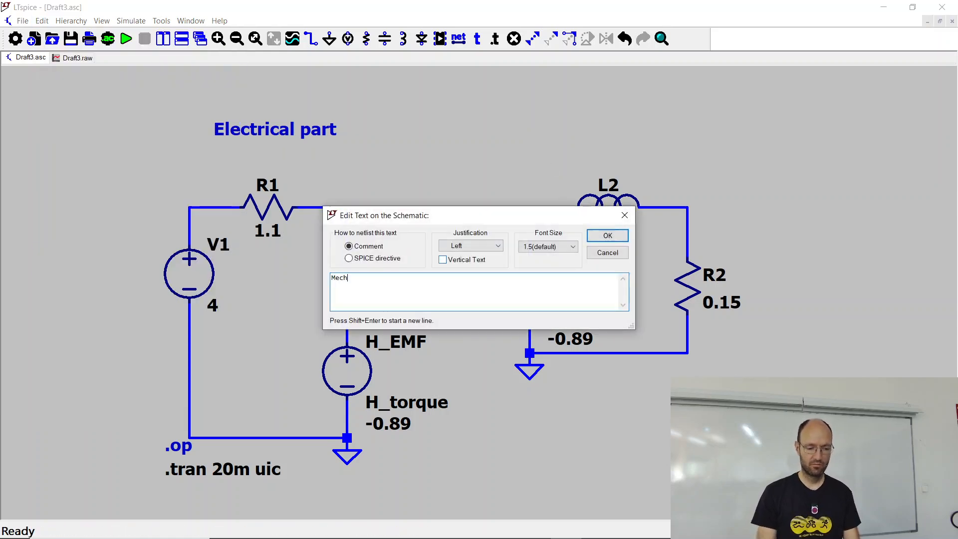
text(anical part)
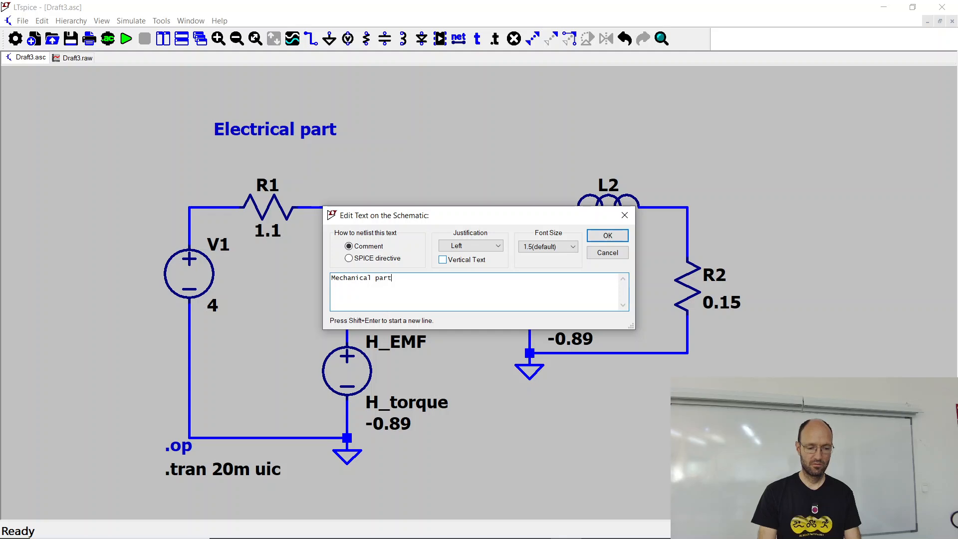
key(Return)
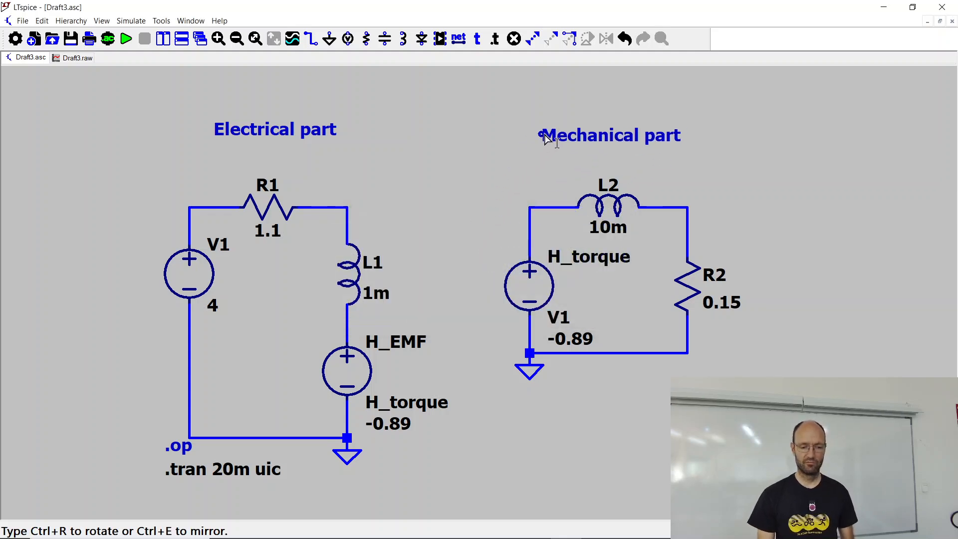
click(548, 130)
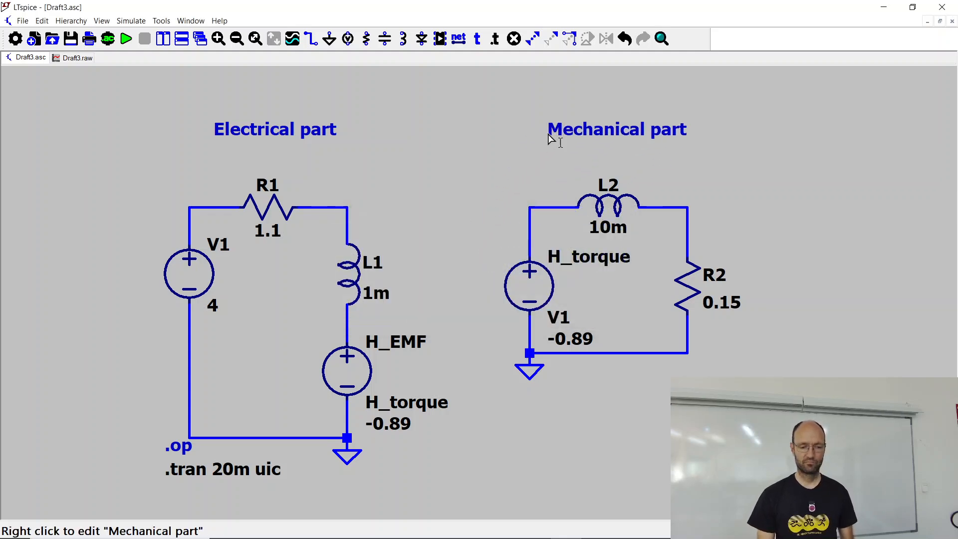
Step: Rename resistor R1 in the electrical circuit as R_motor
right_click(266, 186)
click(405, 301)
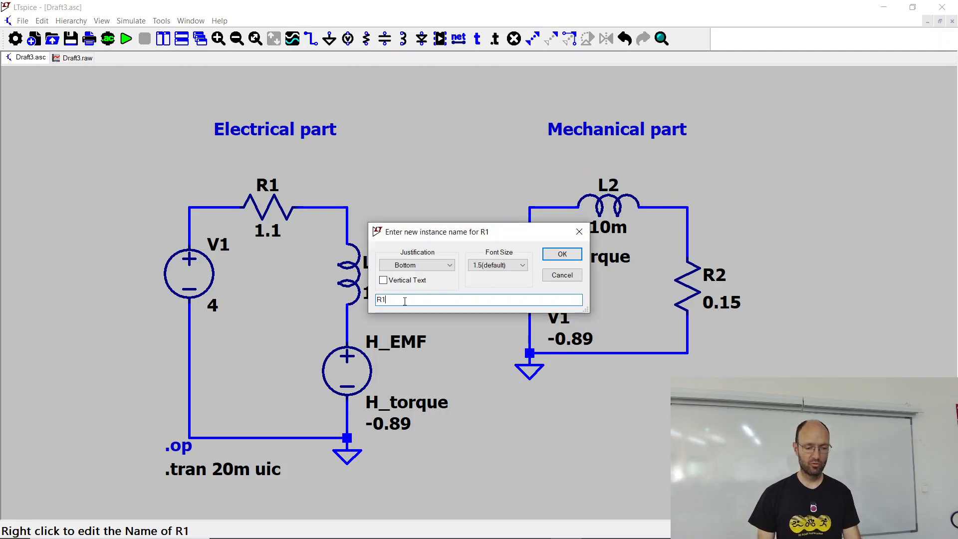
text(_m)
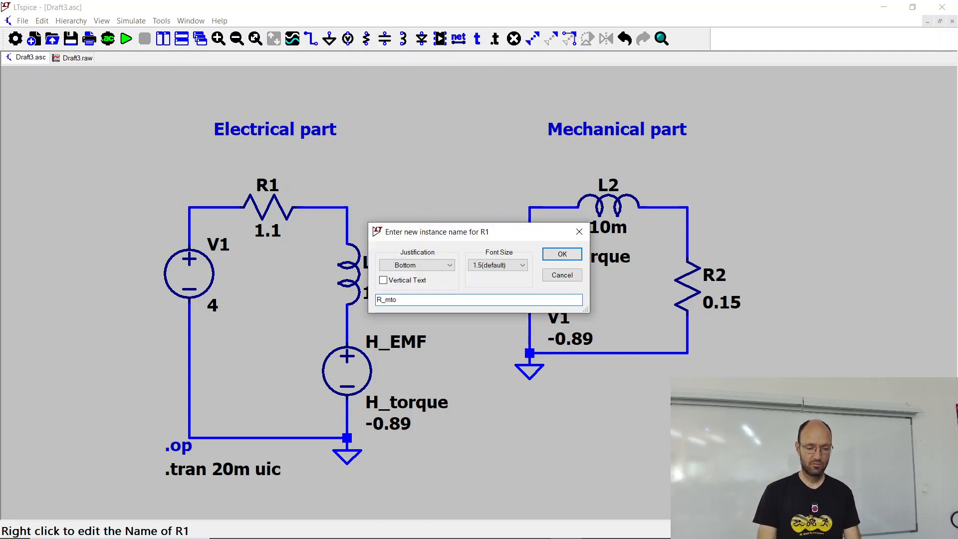
text(otor)
key(Return)
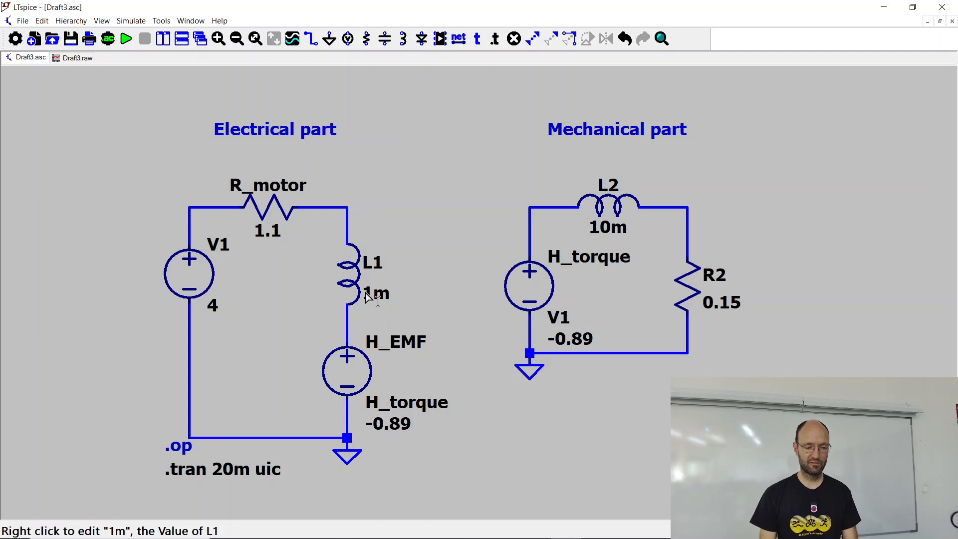
Step: Rename inductor L1 in the electrical circuit as L_motor
right_click(348, 272)
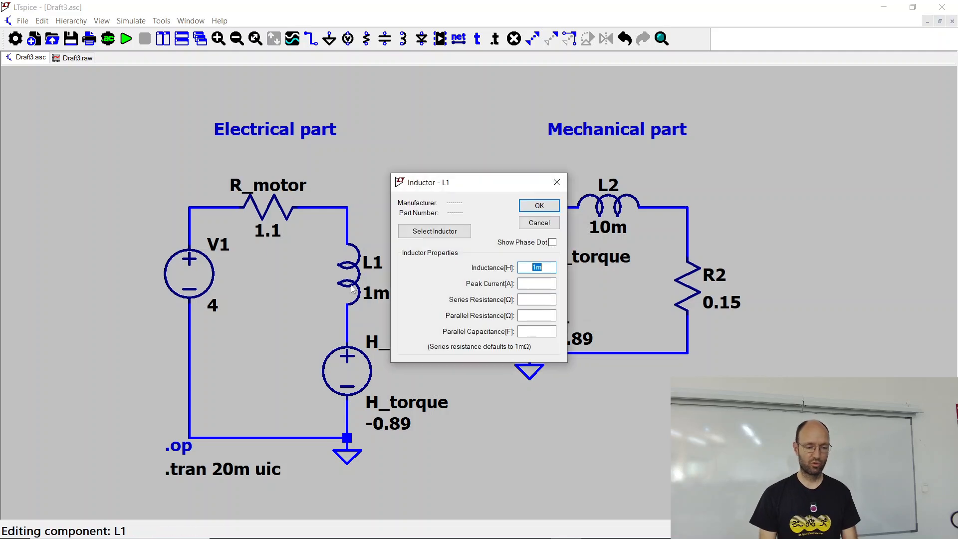
click(546, 208)
right_click(382, 263)
click(384, 301)
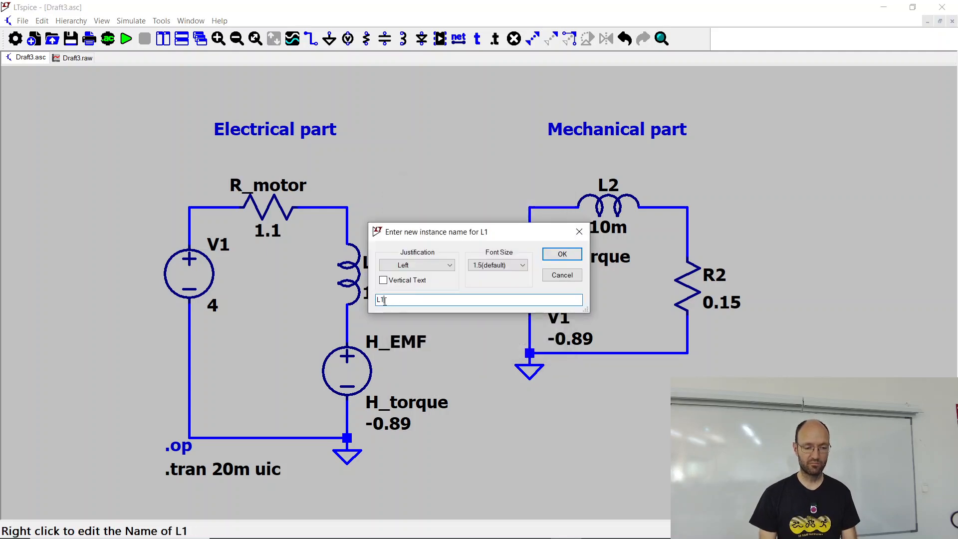
text(_motor)
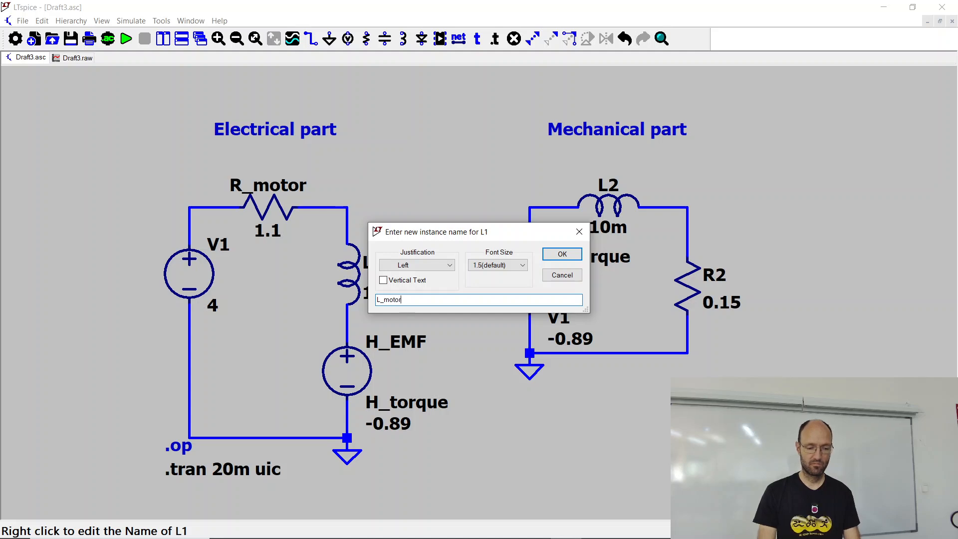
key(Return)
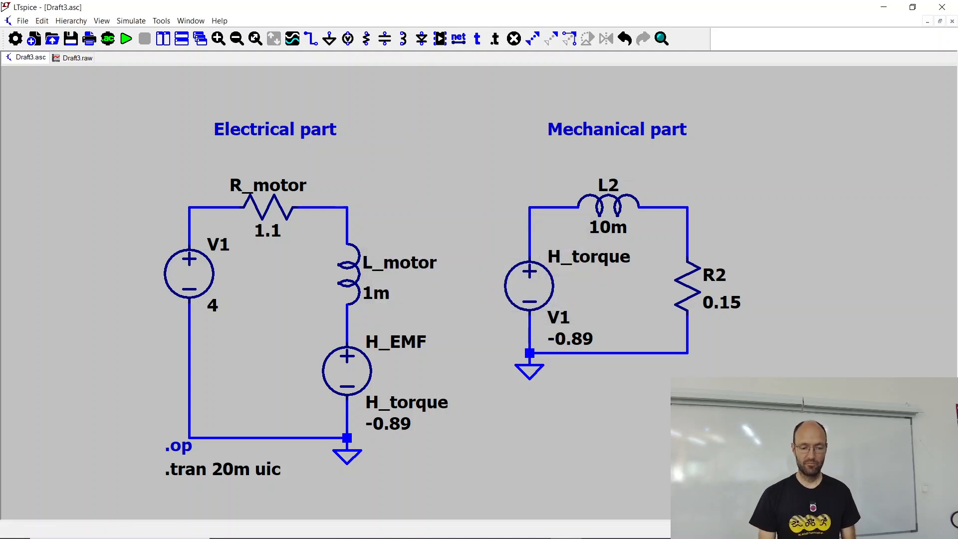
Step: Rename inductor L2 in the mechanical circuit as L_intertia
right_click(609, 184)
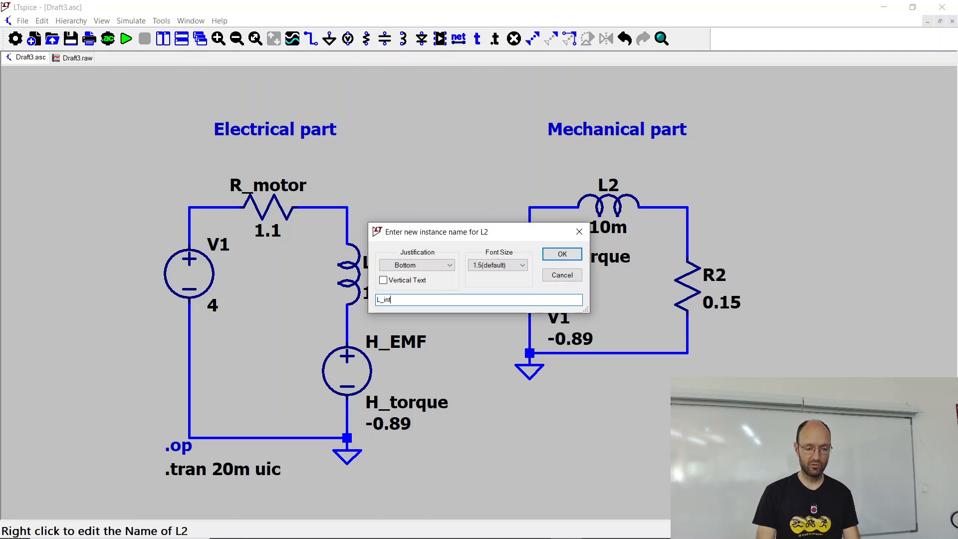
text(L_intertia)
key(Return)
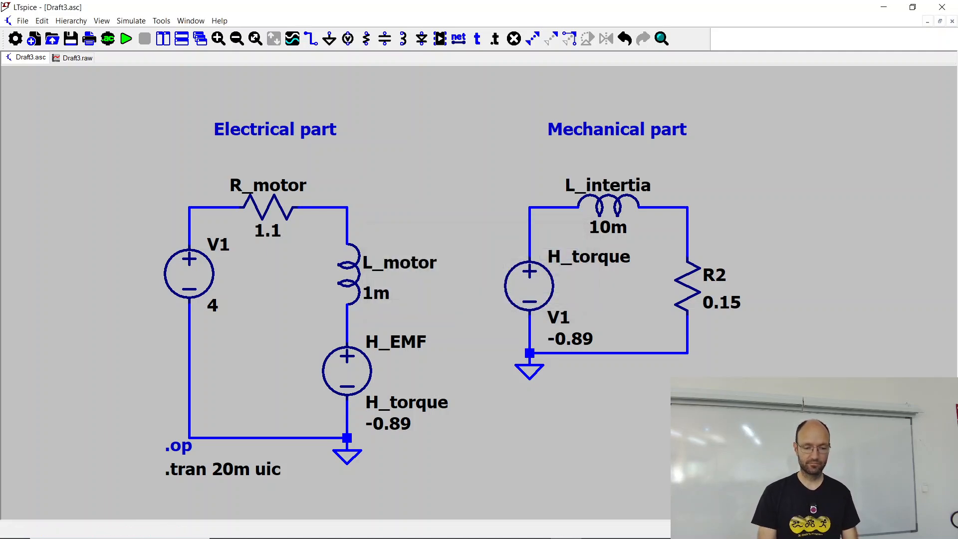
Step: Open the properties of resistor R2 in the mechanical circuit and dismiss them
right_click(677, 283)
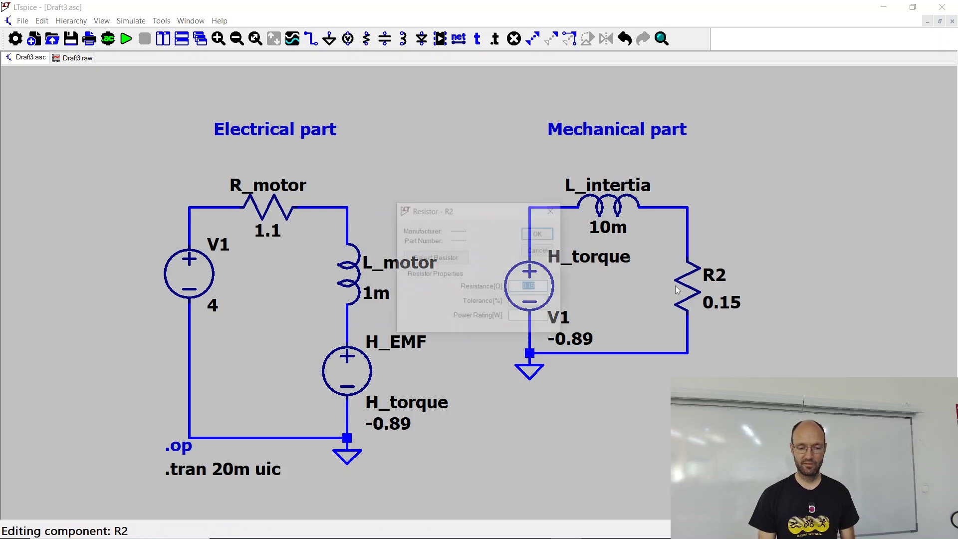
click(540, 250)
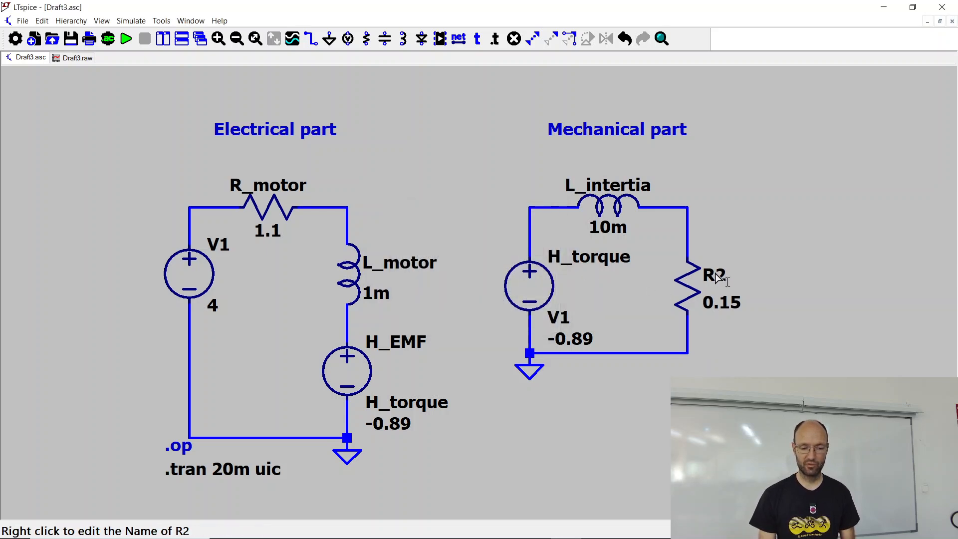
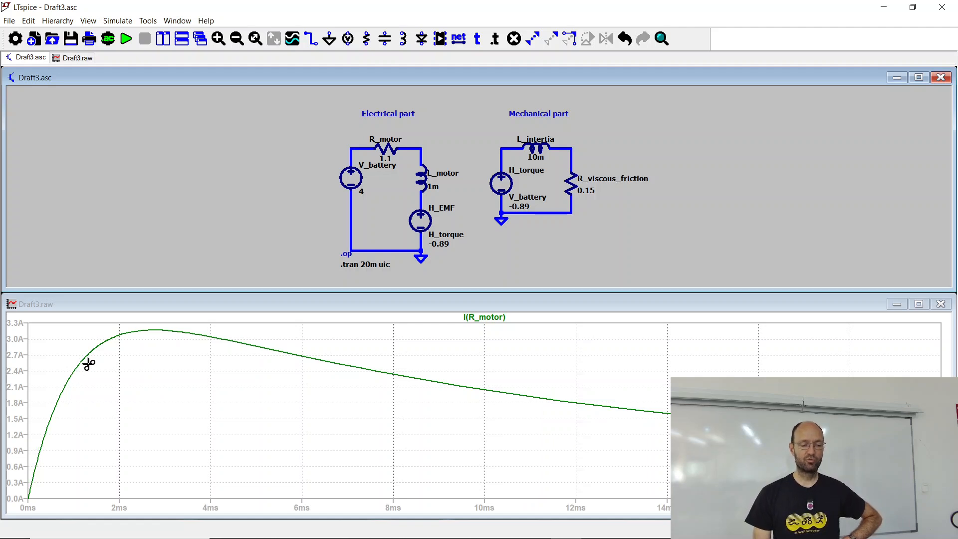
Step: Plot the current through L_intertia alongside the motor current and fit the schematic to its window
click(539, 148)
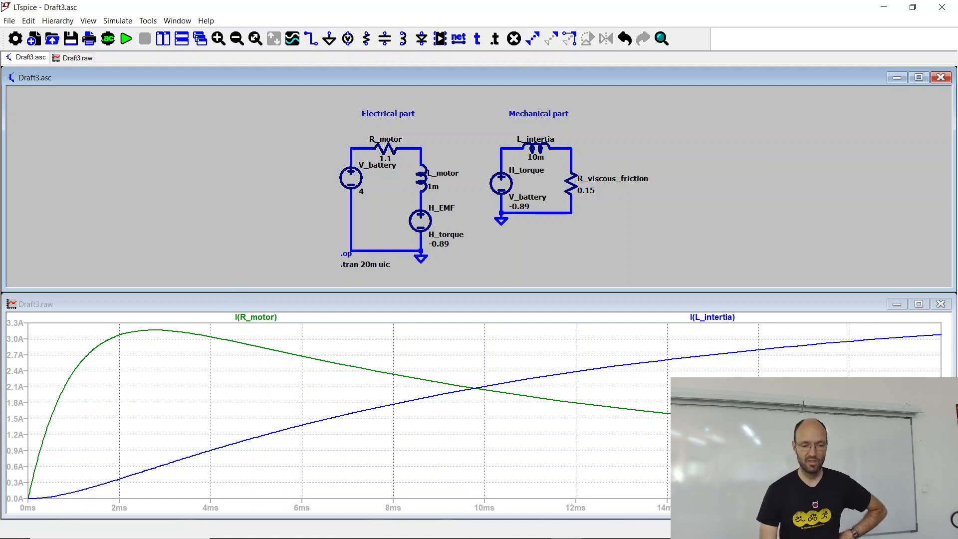
key(space)
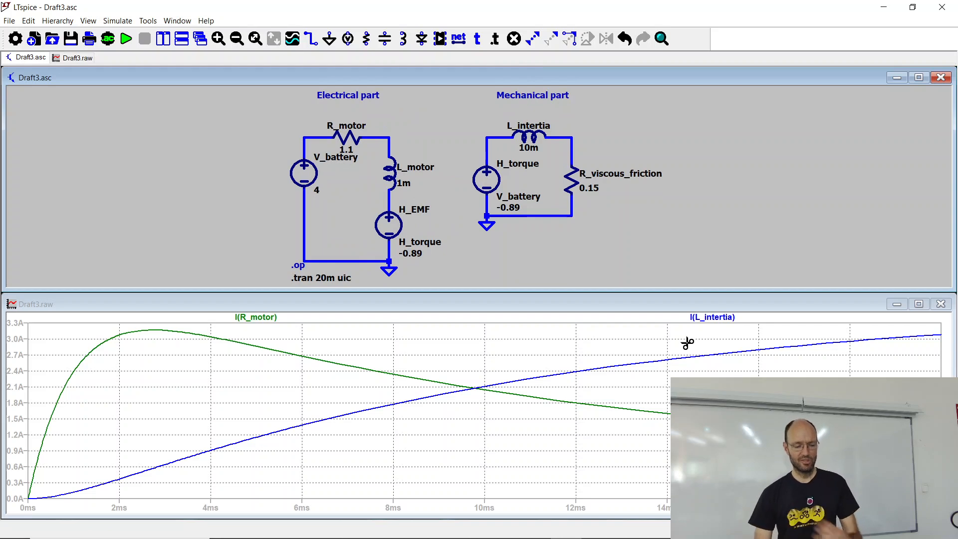
Step: Switch to the XnView image Screenshot (2078).png and resize its window to sit above the LTspice waveform plot
key(alt+Tab)
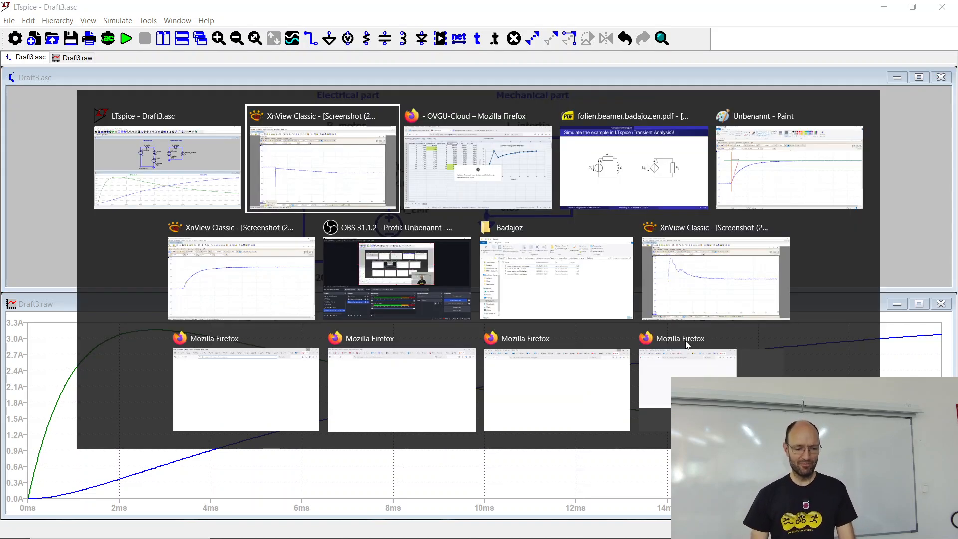
key(alt+Tab)
key(alt+Tab)
key(alt+Tab)
key(alt+Tab)
key(alt+Tab)
key(alt+Tab)
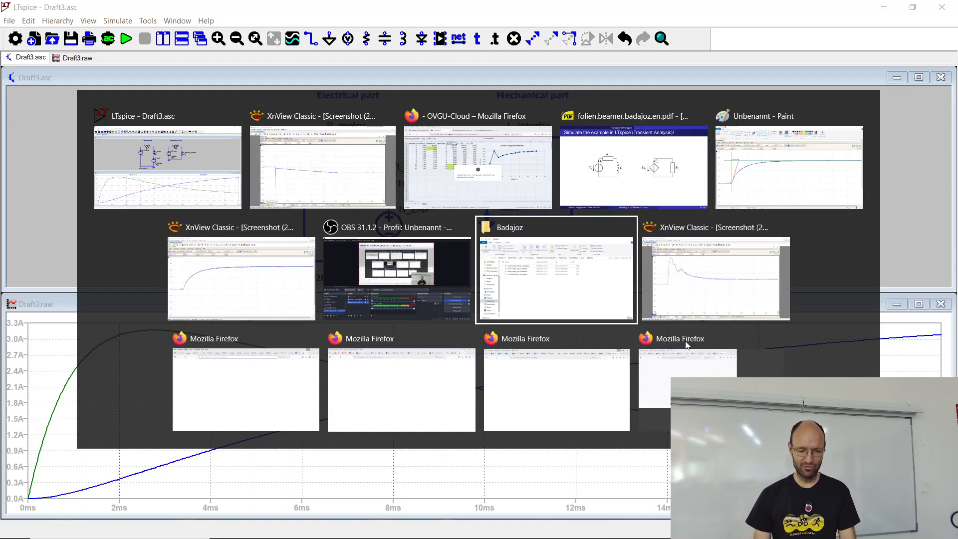
key(alt+Tab)
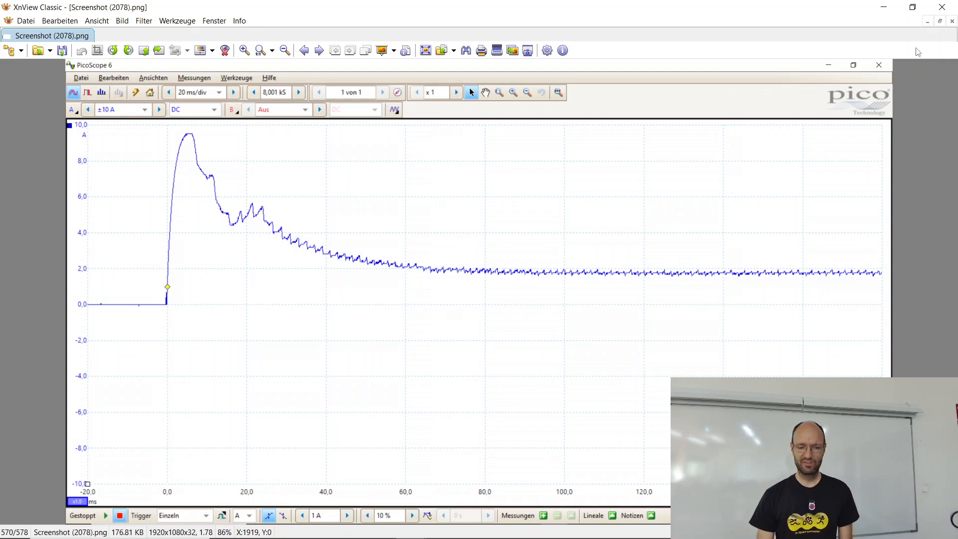
click(913, 8)
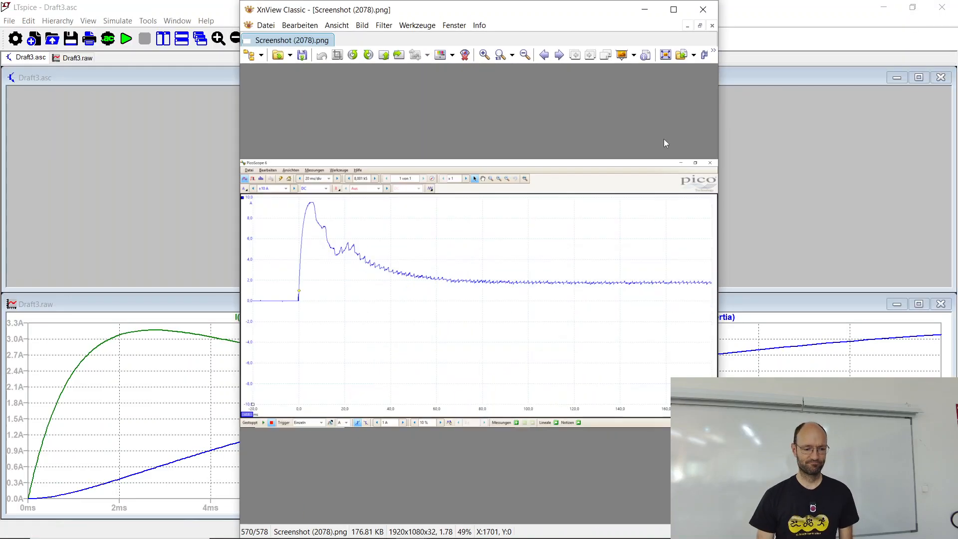
drag(558, 19, 339, 19)
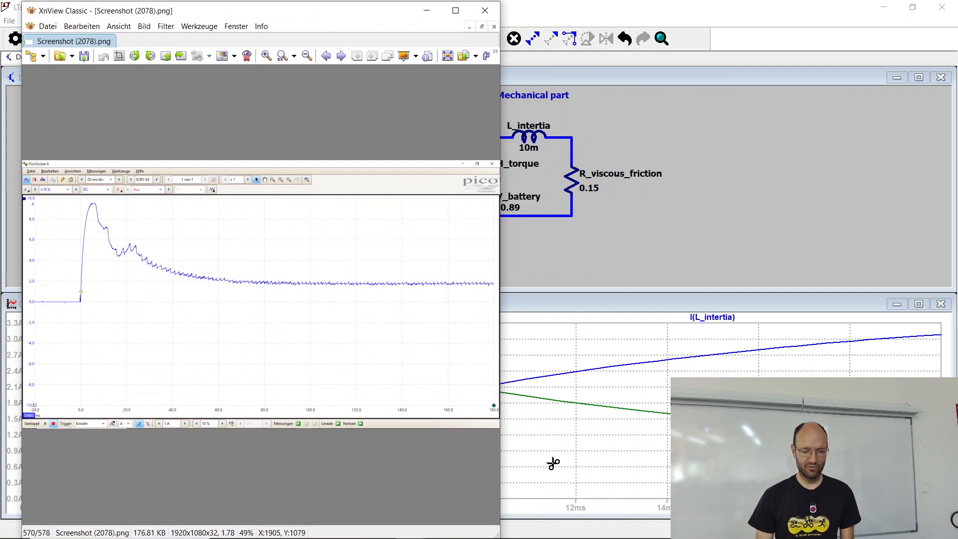
mouse_move(509, 529)
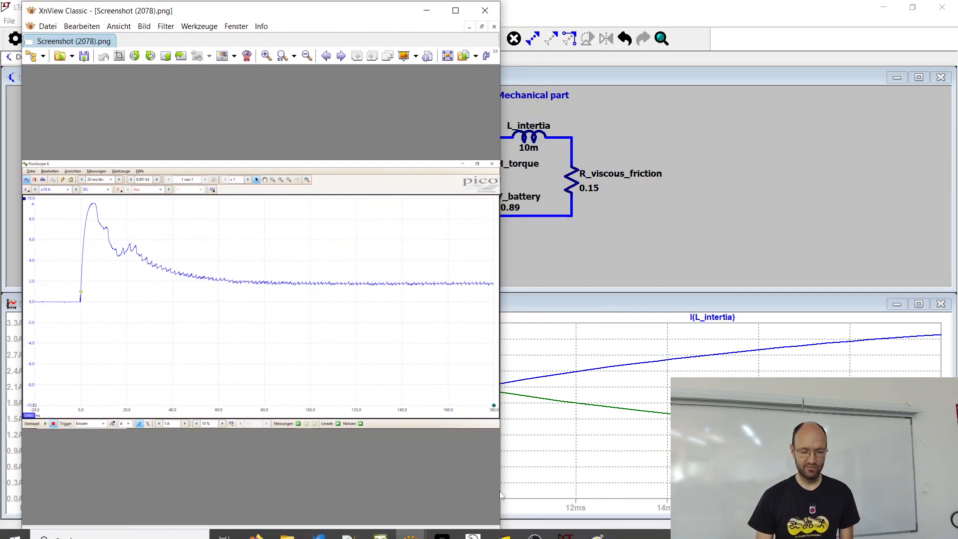
drag(499, 535, 941, 293)
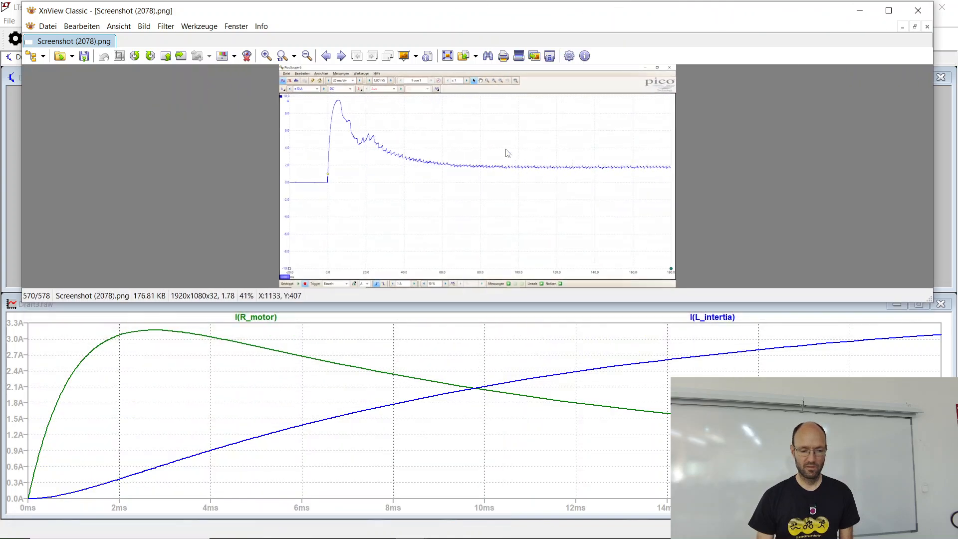
Step: Enlarge the measured current screenshot to 100% and examine its start-up peak and decay against the simulated curve
scroll(495, 154, up, 5)
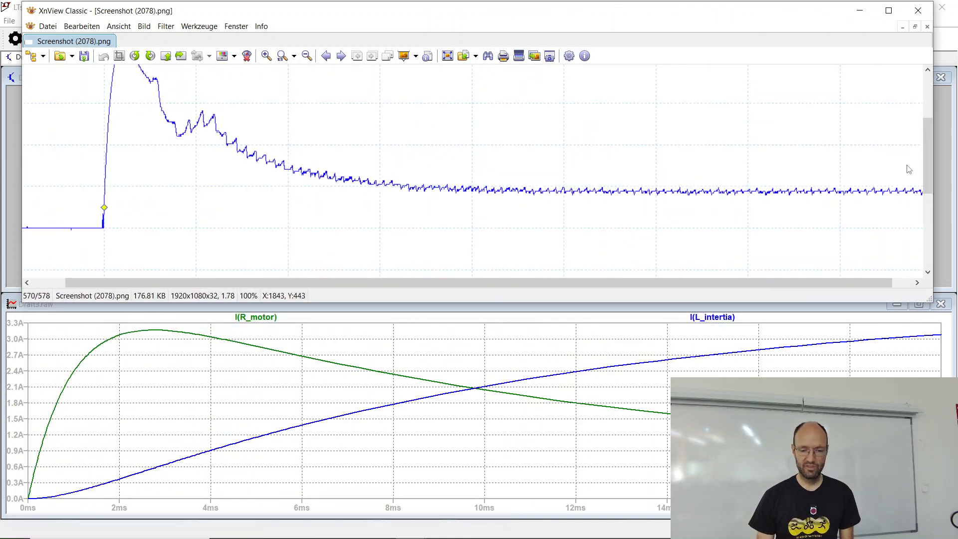
drag(928, 163, 926, 121)
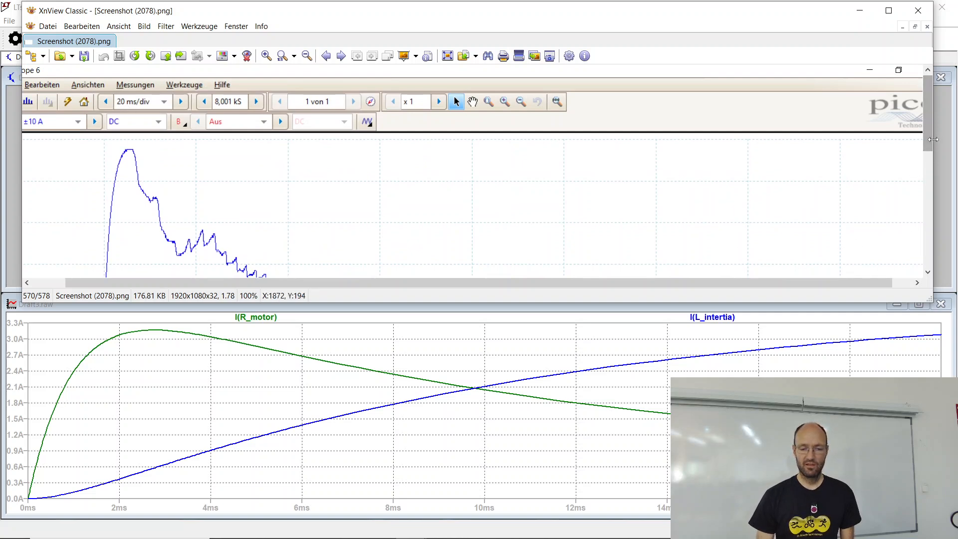
drag(929, 131, 934, 158)
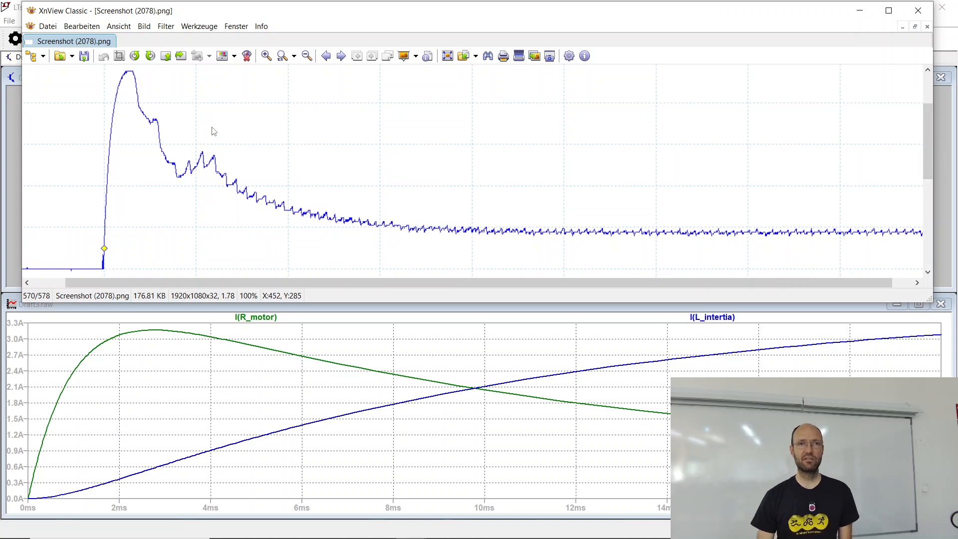
drag(252, 283, 356, 289)
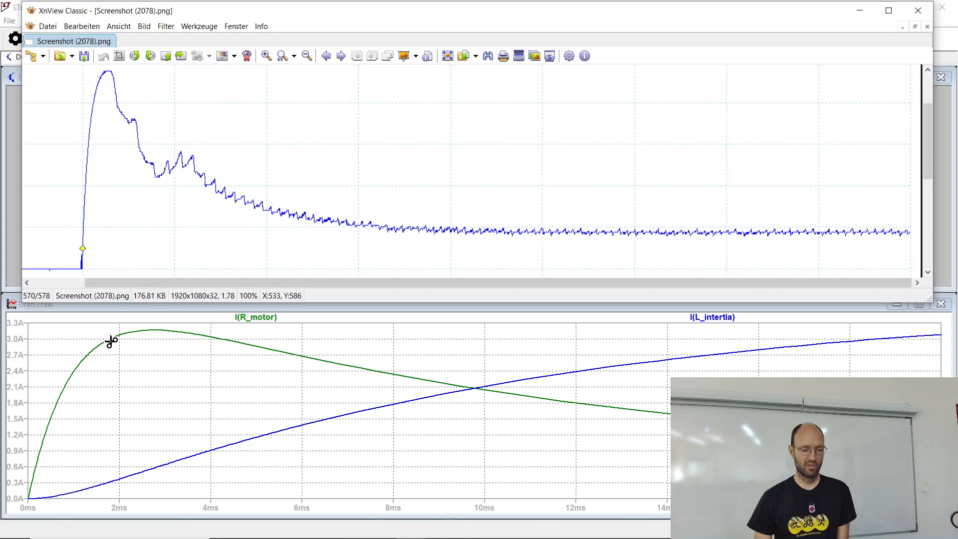
Step: Return to LTspice, set the transient analysis stop time to 200m and rerun the simulation
click(3, 258)
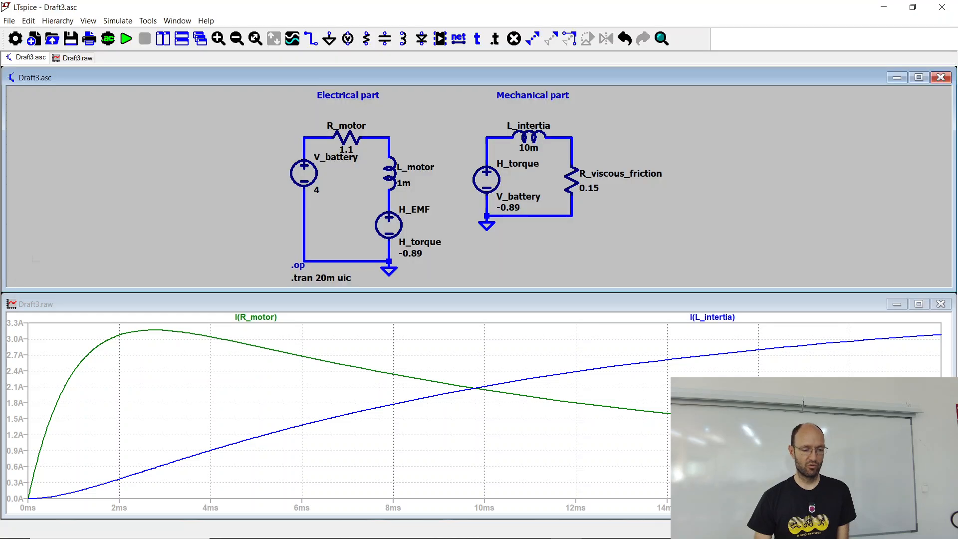
right_click(313, 281)
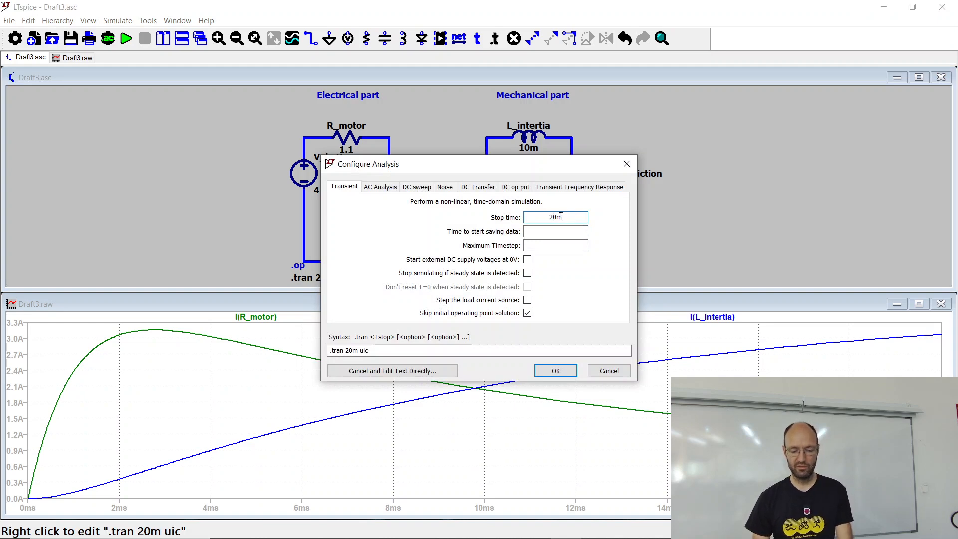
text(0)
click(554, 369)
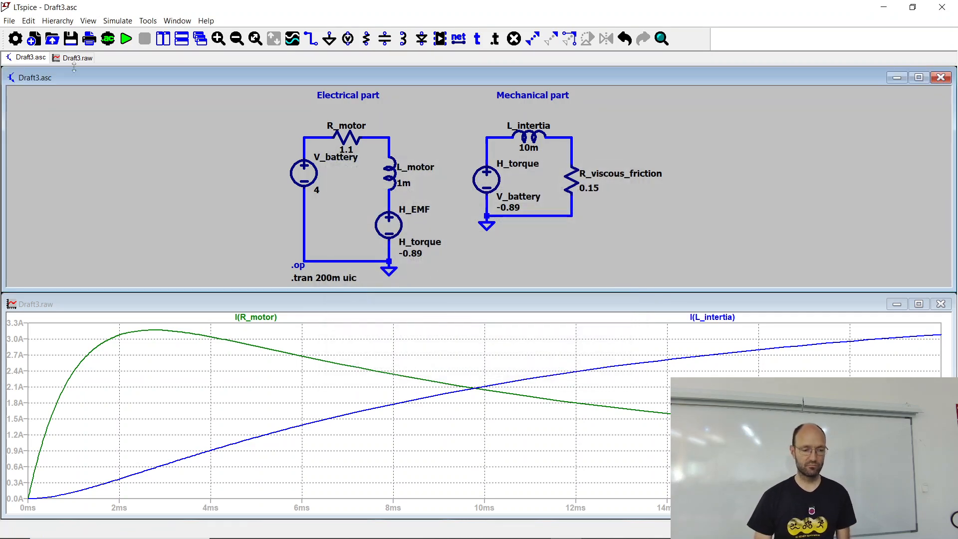
click(126, 39)
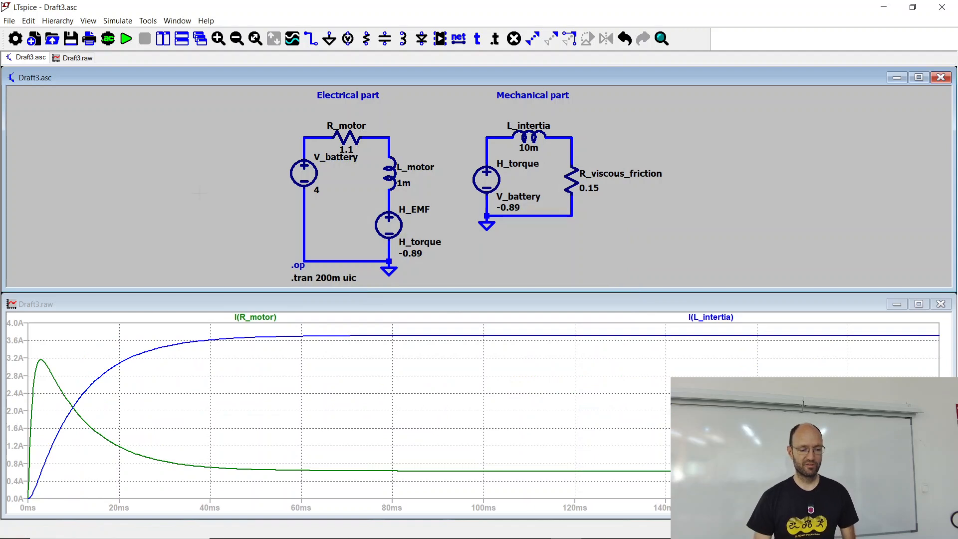
Step: Compare the 200 ms simulated motor current with the current axis values in the XnView measurement screenshot, and return to LTspice
key(alt+Tab)
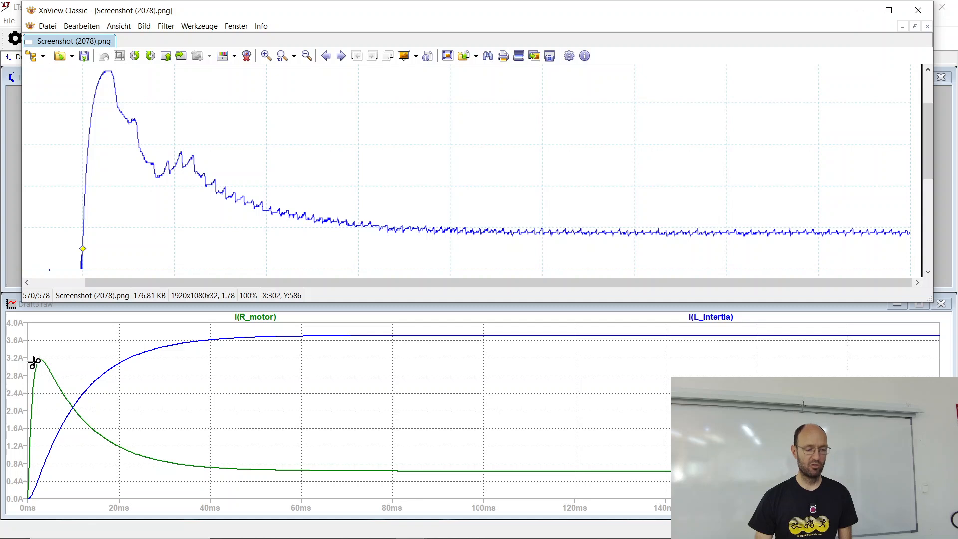
drag(135, 282, 66, 283)
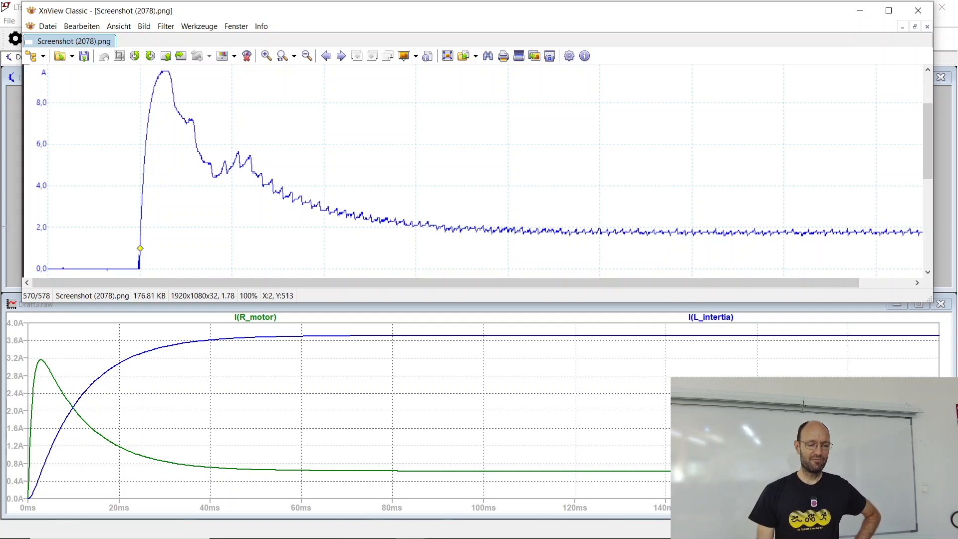
click(5, 223)
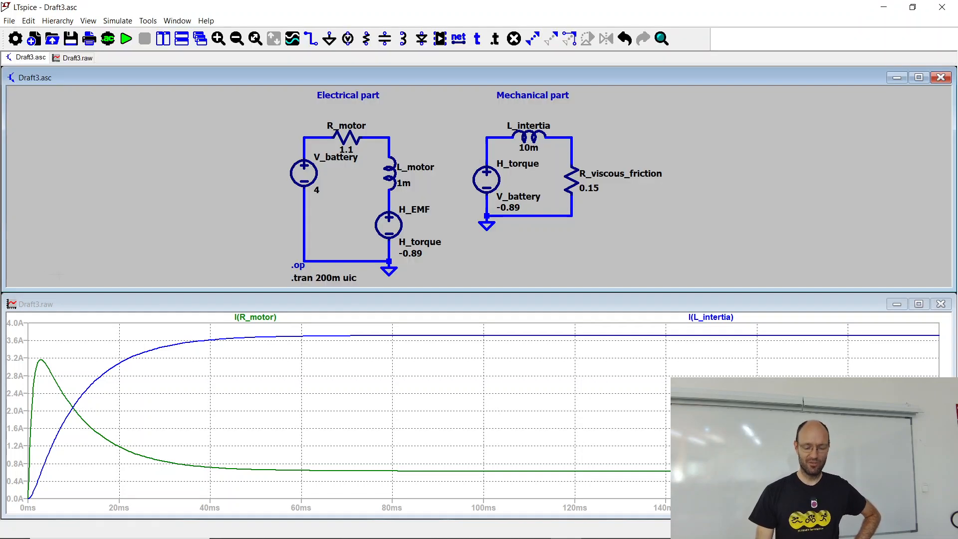
Step: Set the DC value of V_battery to 10 V and rerun the simulation
right_click(307, 170)
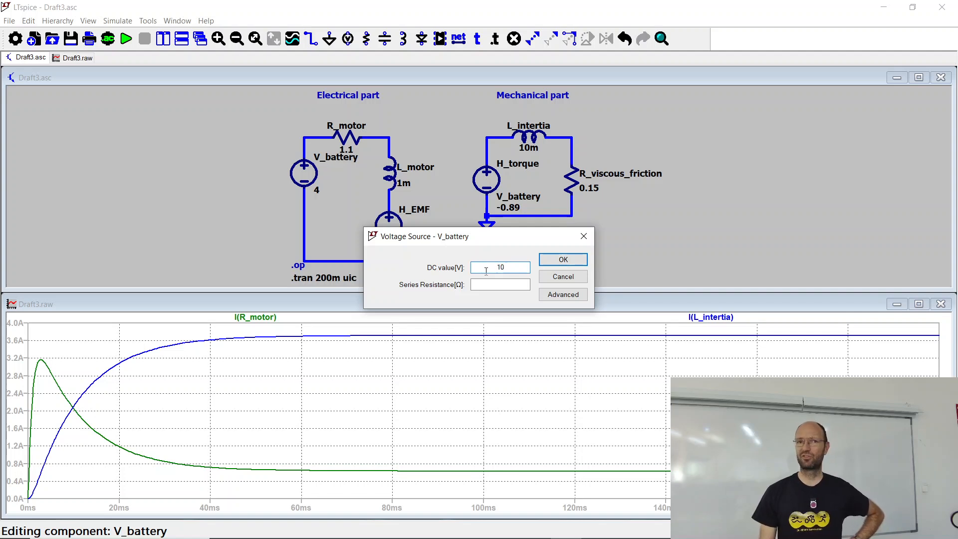
text(10)
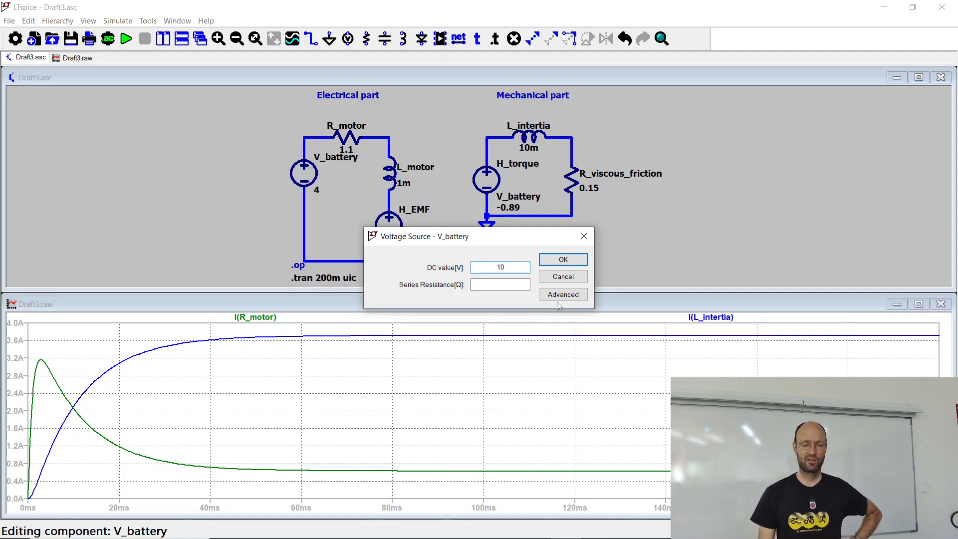
click(565, 261)
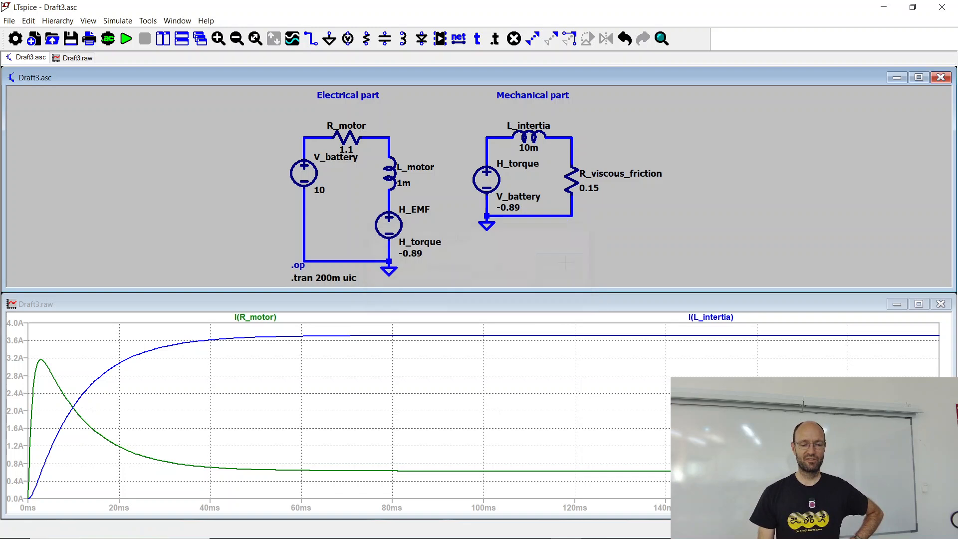
click(126, 38)
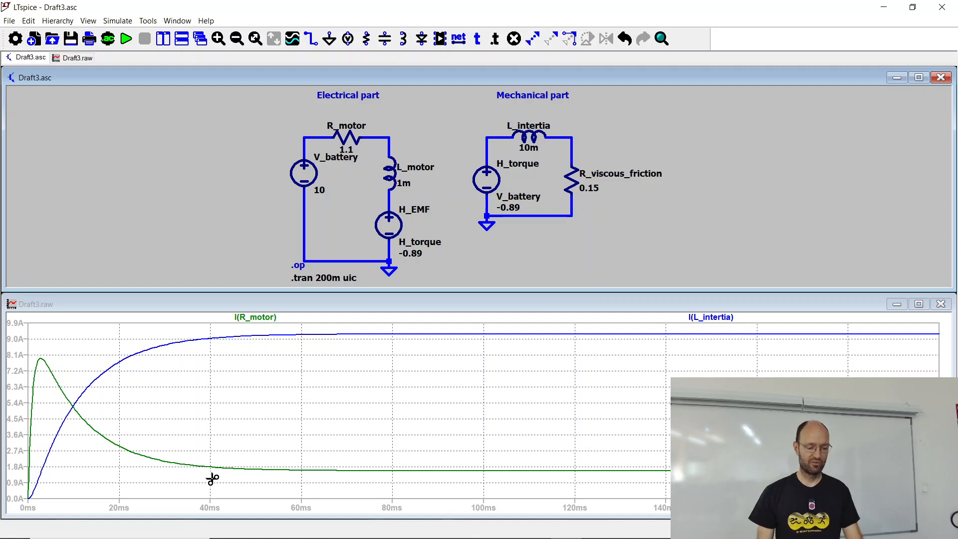
Step: Compare the 10 V simulation result with the measured current in XnView, and minimize the screenshot
key(alt+Tab)
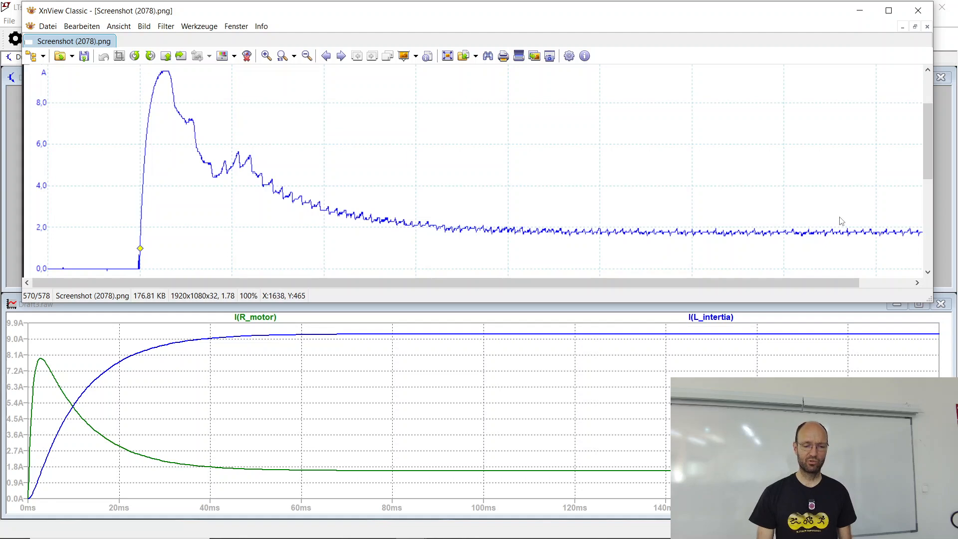
click(860, 11)
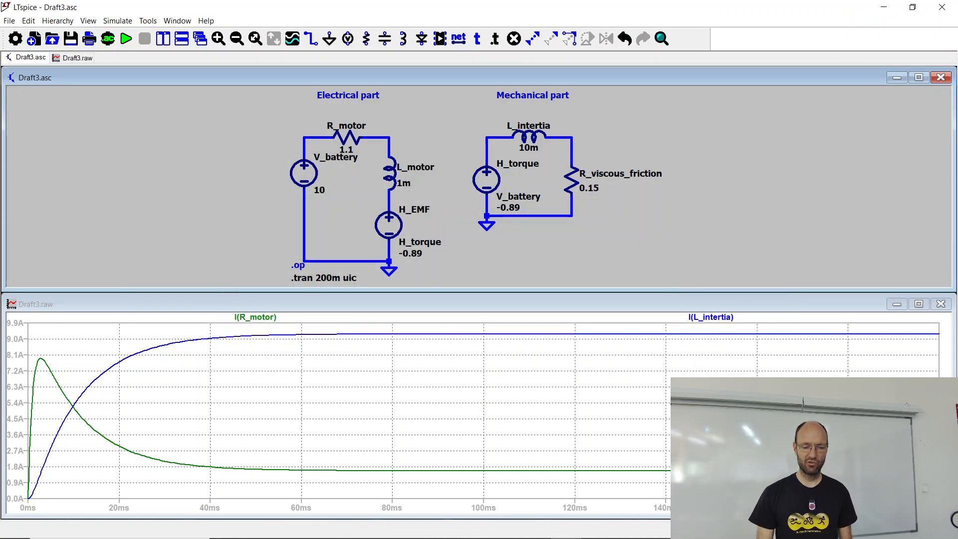
Step: Set the resistance of R_viscous_friction in the mechanical circuit to 0.1 Ω
right_click(572, 180)
click(539, 288)
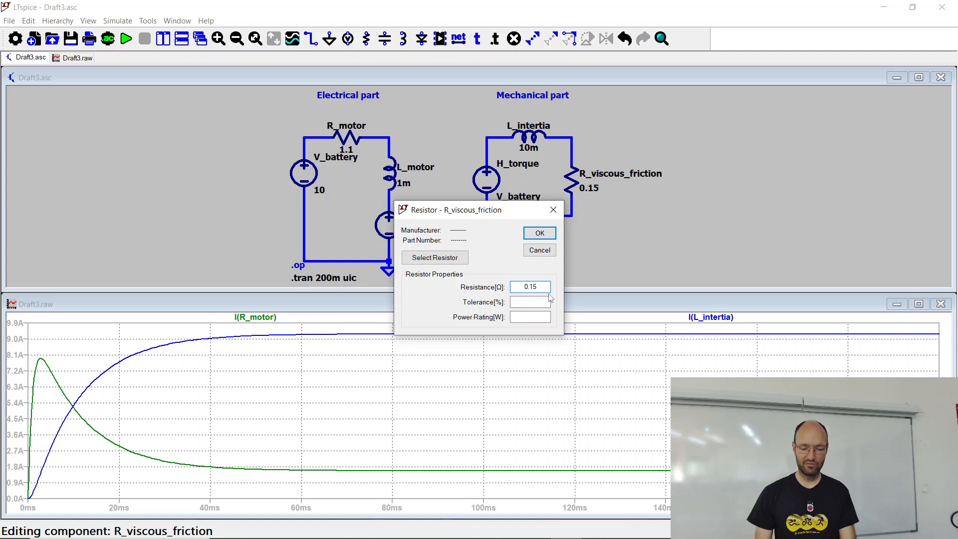
key(Return)
Step: Set the inductance of L_intertia to 20m and rerun the simulation
right_click(529, 134)
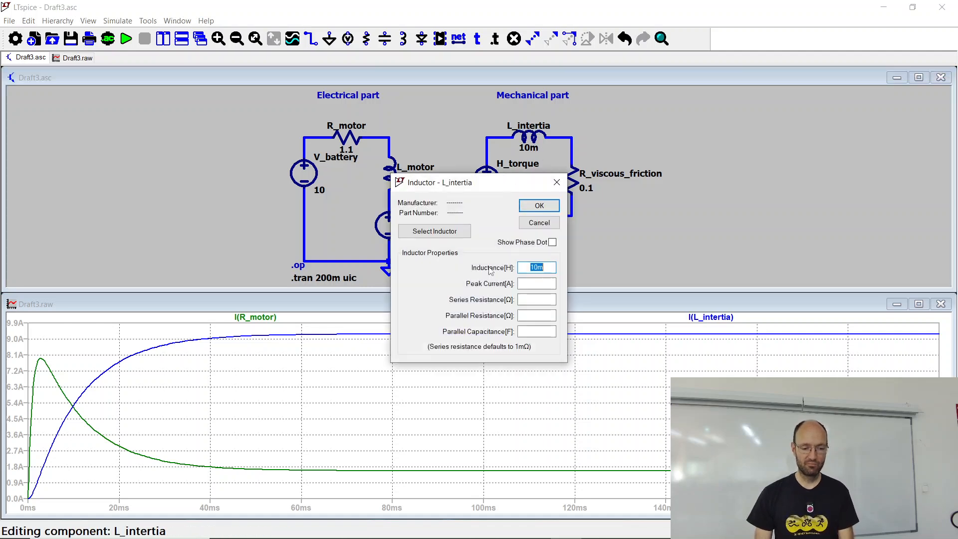
click(529, 267)
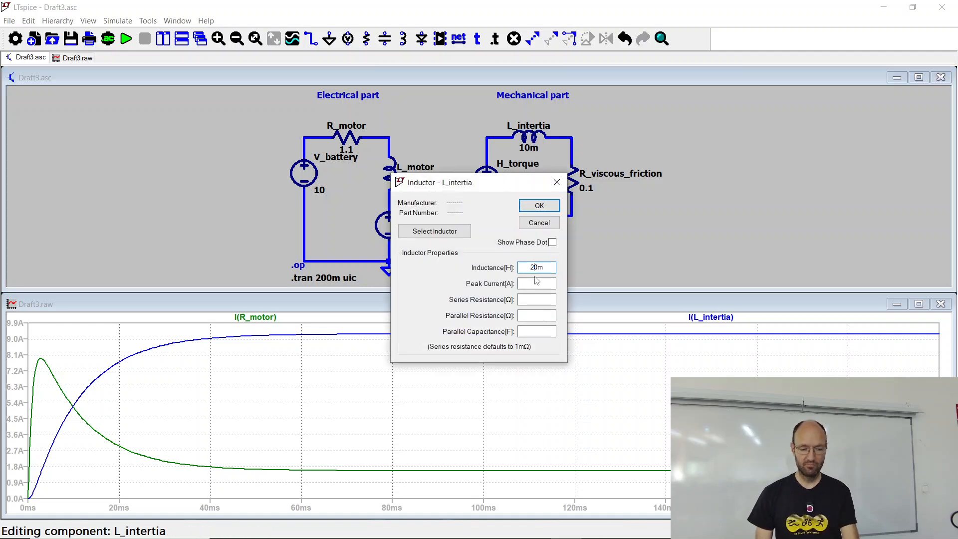
key(Return)
click(125, 38)
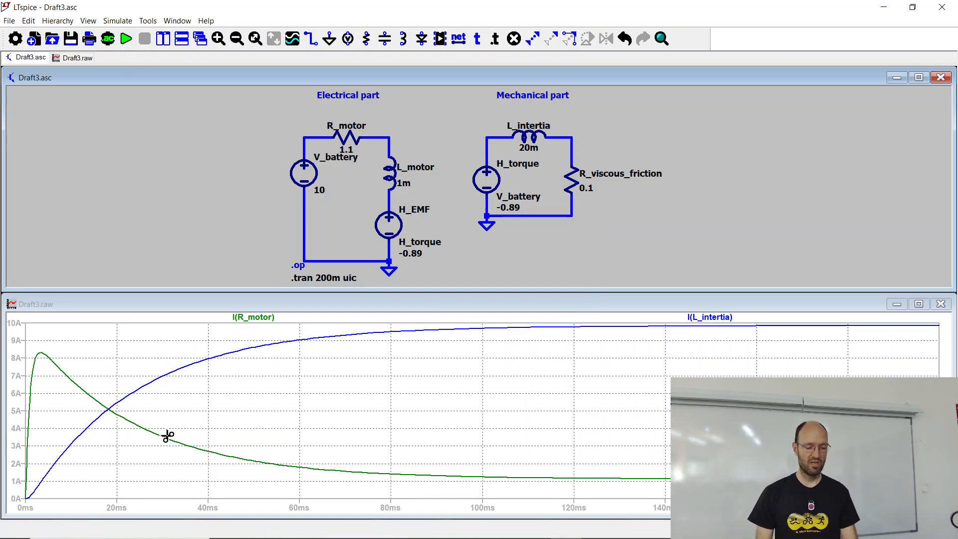
Step: Compare the motor current simulated with the new friction and inertia values against the XnView measurement, and minimize the screenshot
key(alt+Tab)
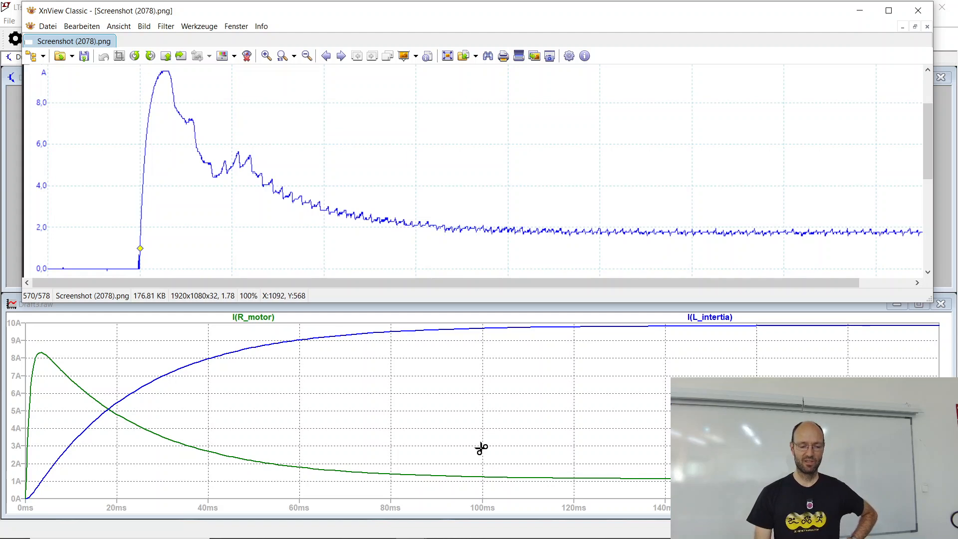
click(859, 11)
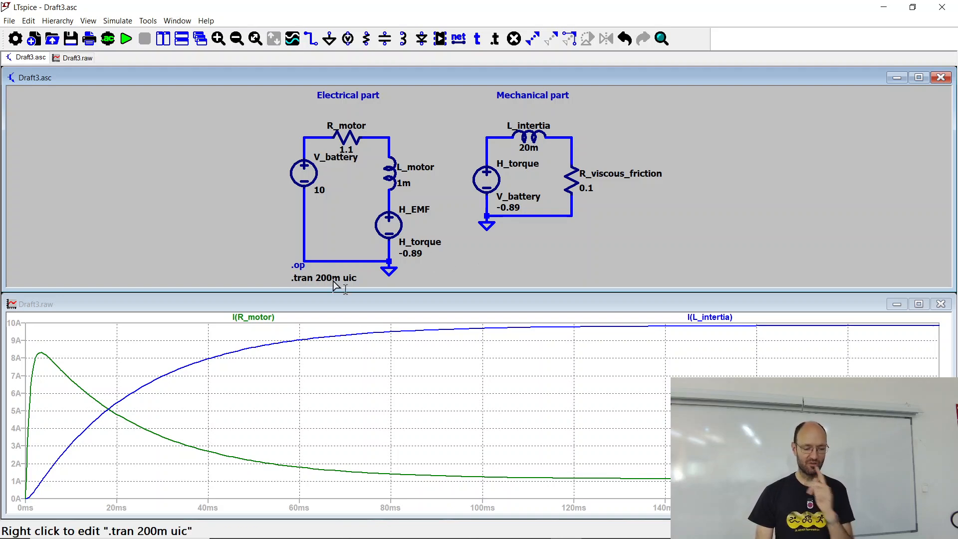
Step: Check the resistance, EMF and friction values in the V-I-curve.ods spreadsheet in Firefox, and return to LTspice
key(alt+Tab)
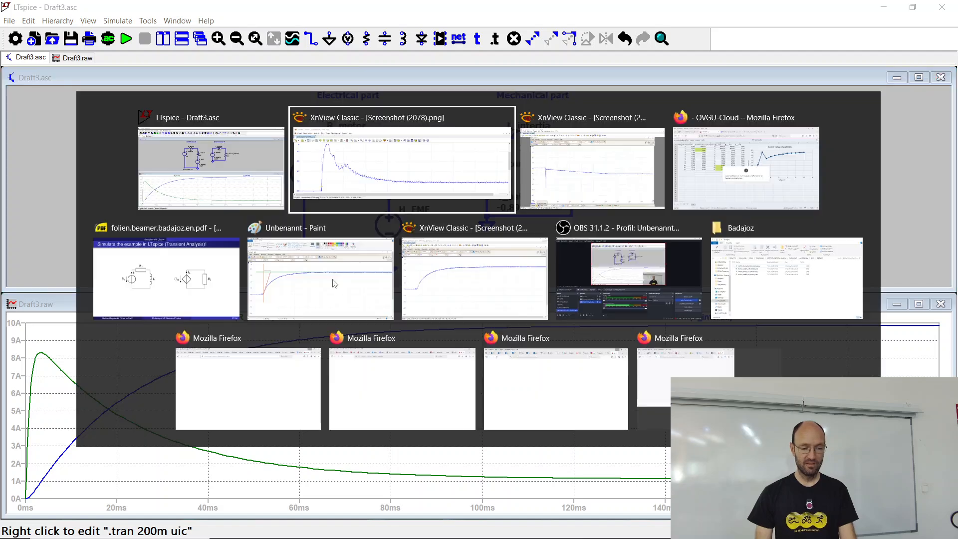
key(alt+Tab)
key(alt+Tab)
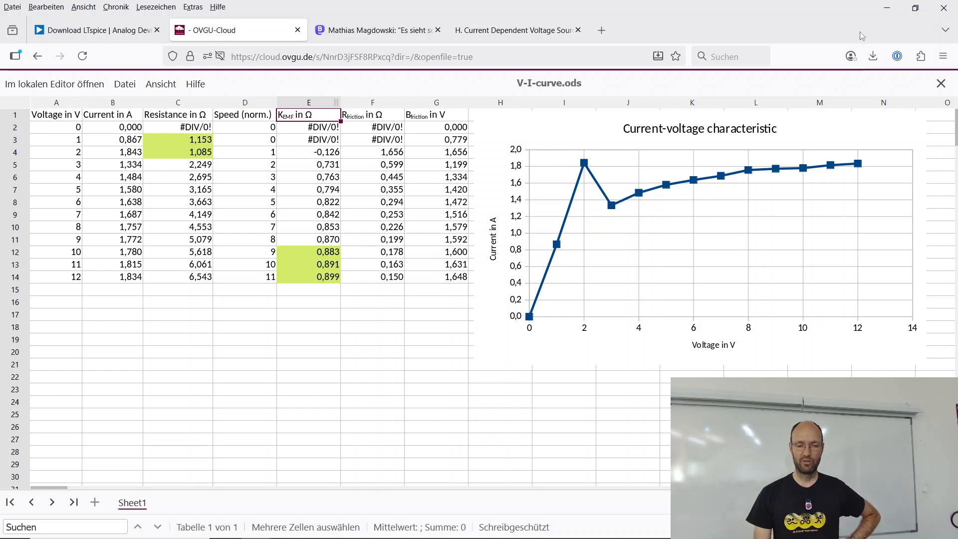
key(alt+Tab)
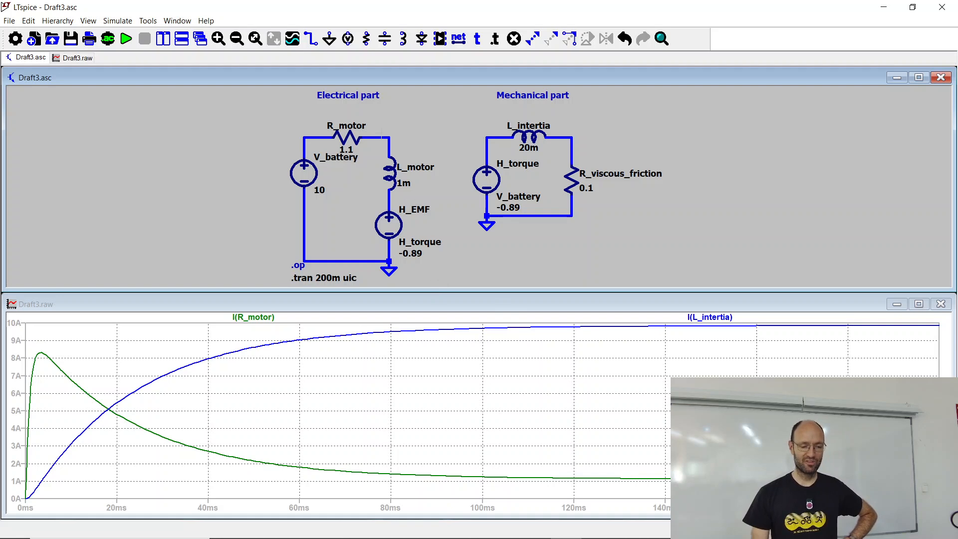
Step: Maximize the schematic and start configuring a DC sweep analysis with V_battery as the first source
click(919, 78)
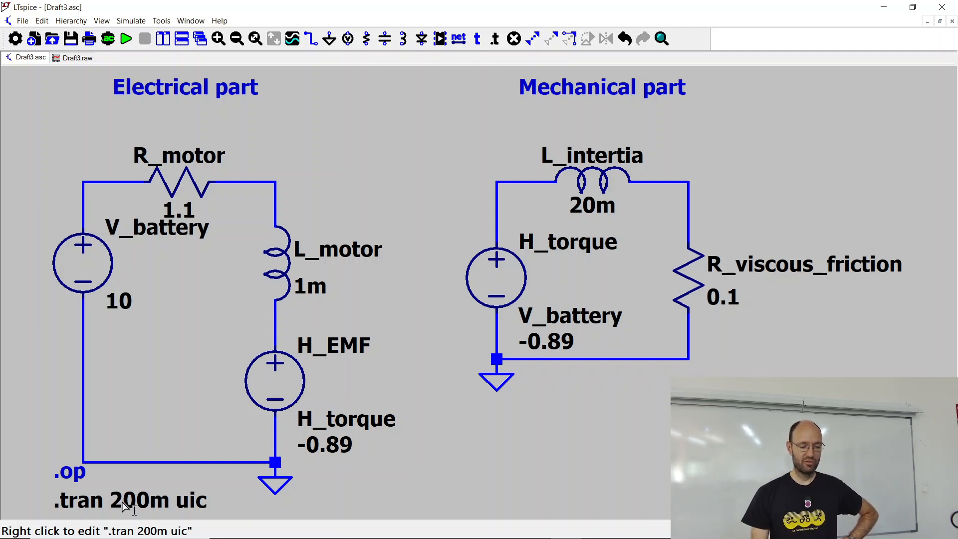
right_click(124, 507)
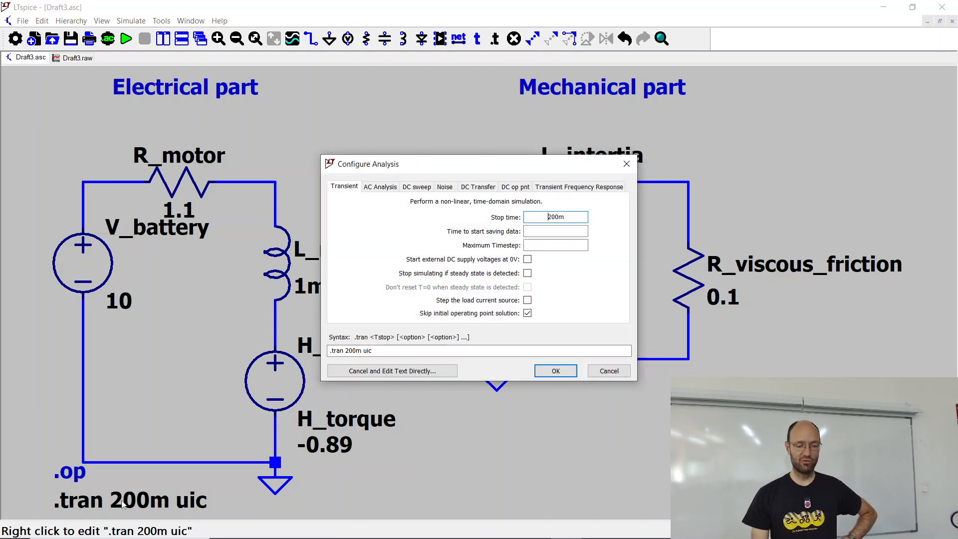
click(621, 371)
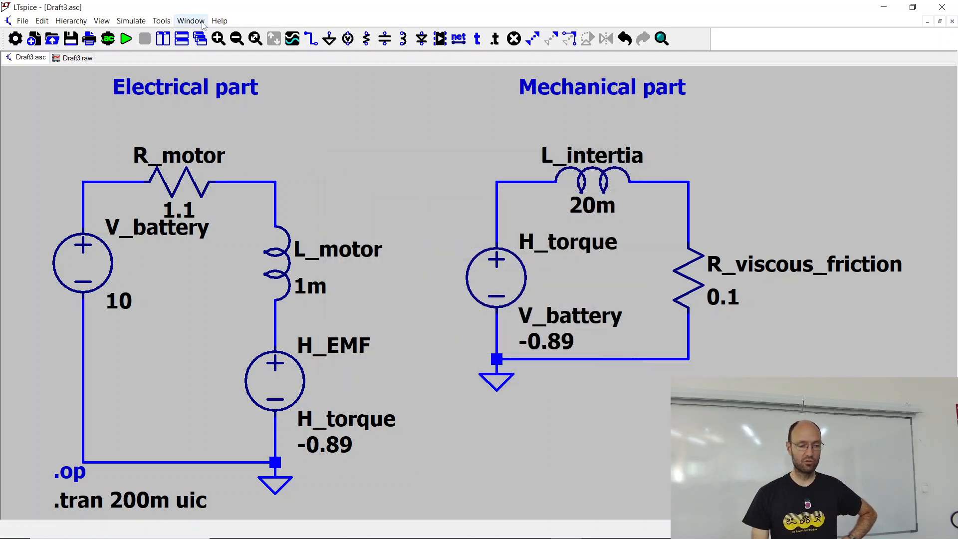
click(131, 20)
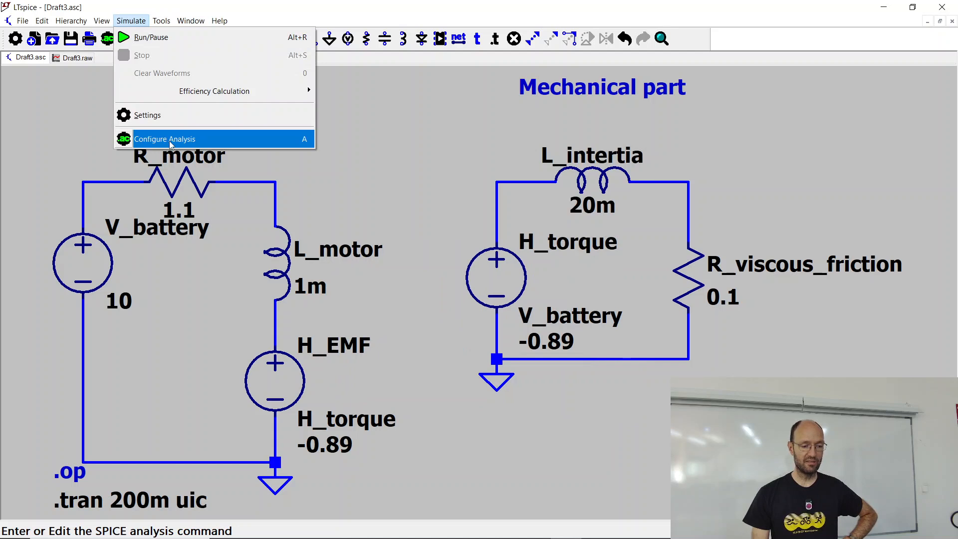
click(141, 138)
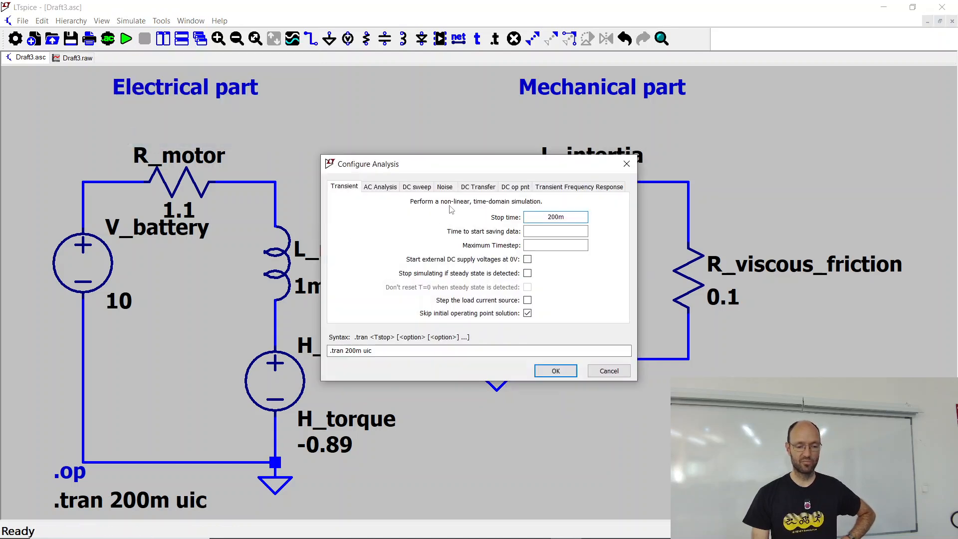
click(417, 188)
drag(423, 169, 521, 153)
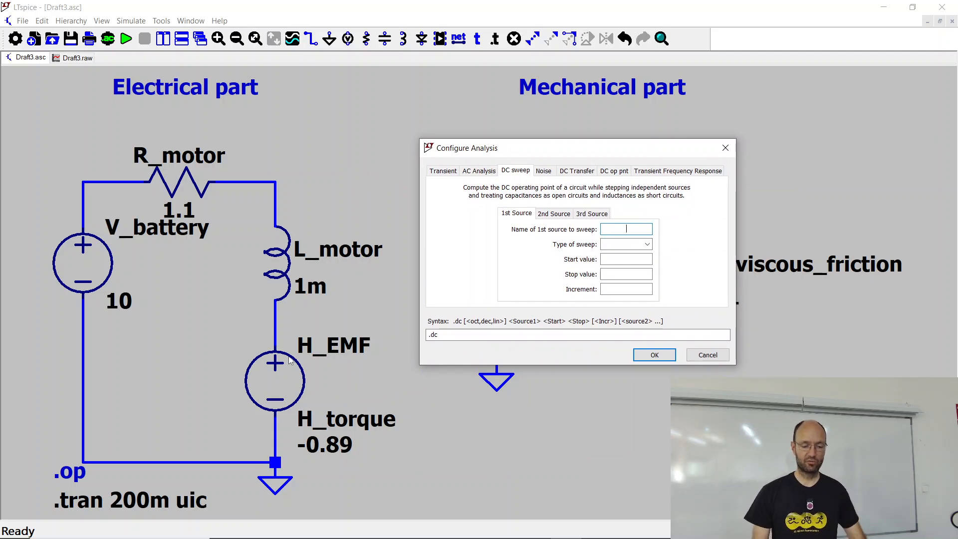
text(V_battery)
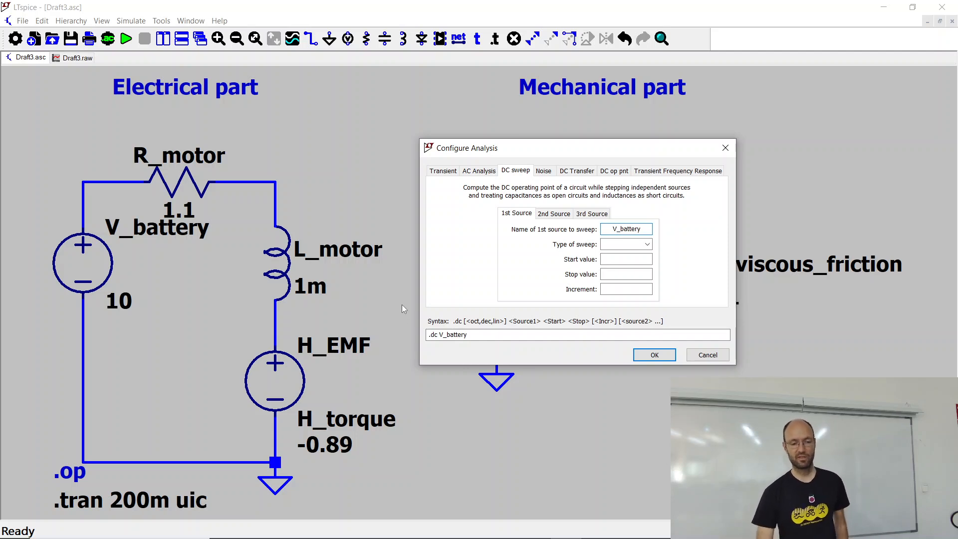
Step: Define the V_battery sweep as linear with start value 0, stop value 12 and increment 1
click(621, 244)
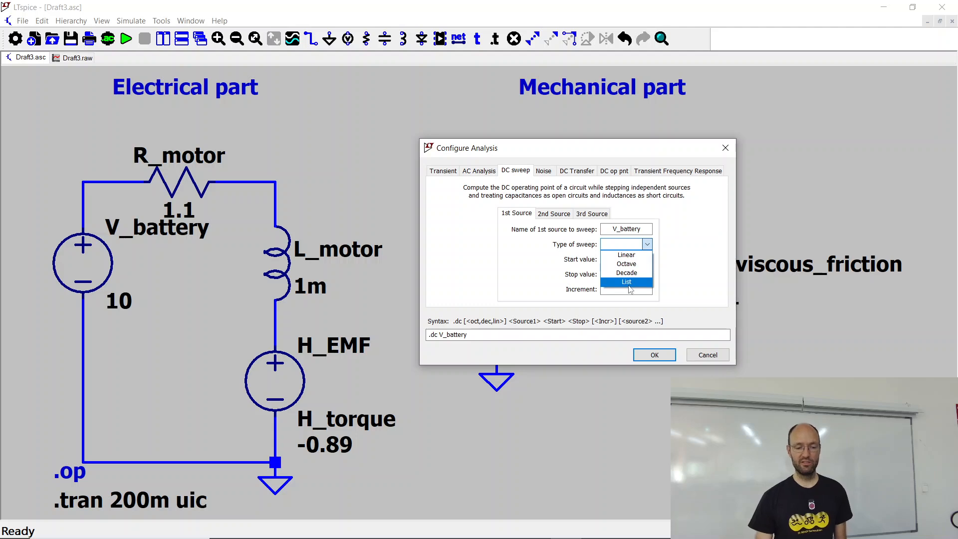
click(627, 255)
click(631, 260)
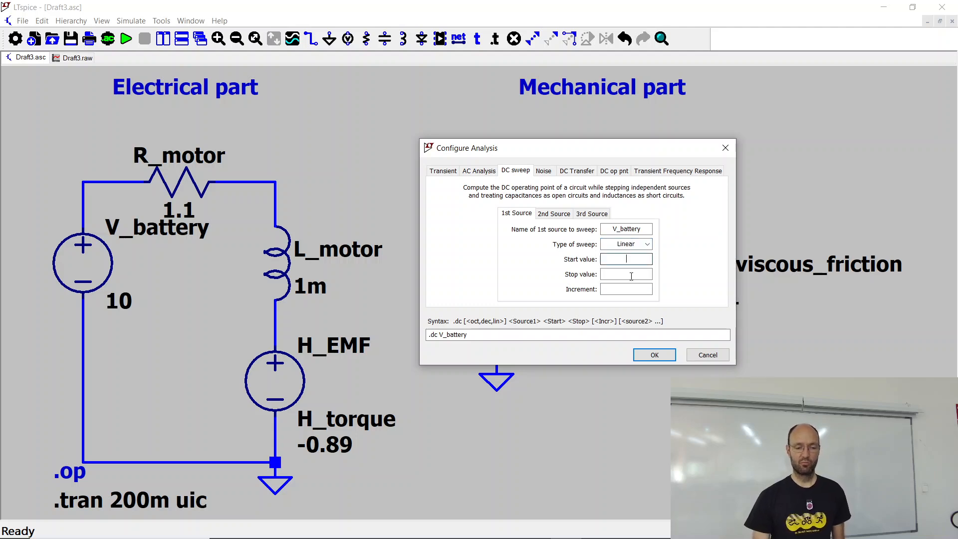
text(0)
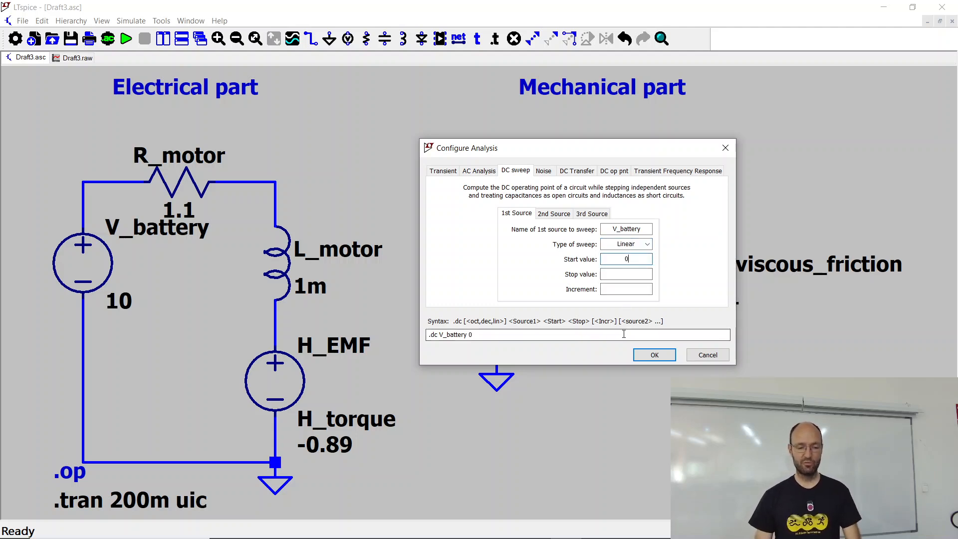
click(631, 276)
click(633, 294)
text(1)
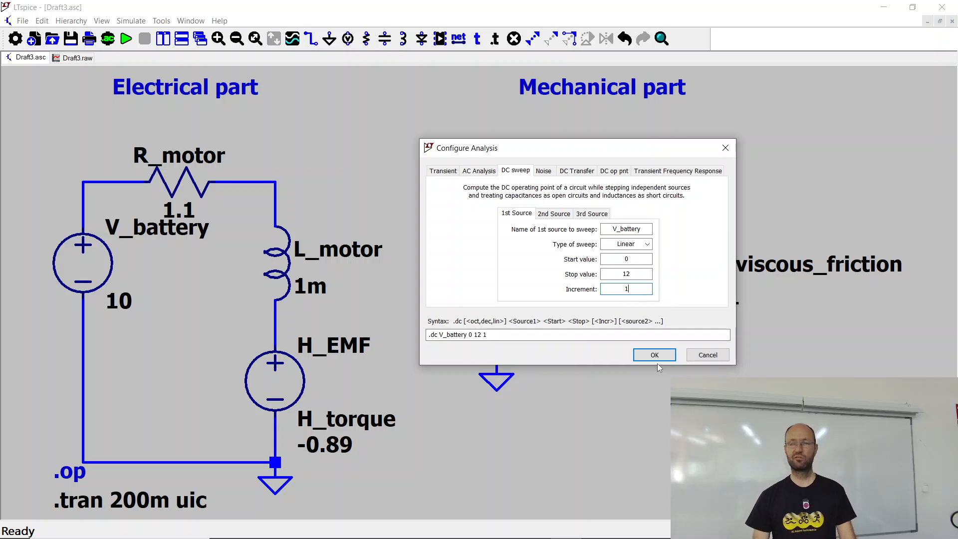
Step: Check the voltage range in the V-I-curve.ods spreadsheet in Firefox, and return to LTspice
key(alt+Tab)
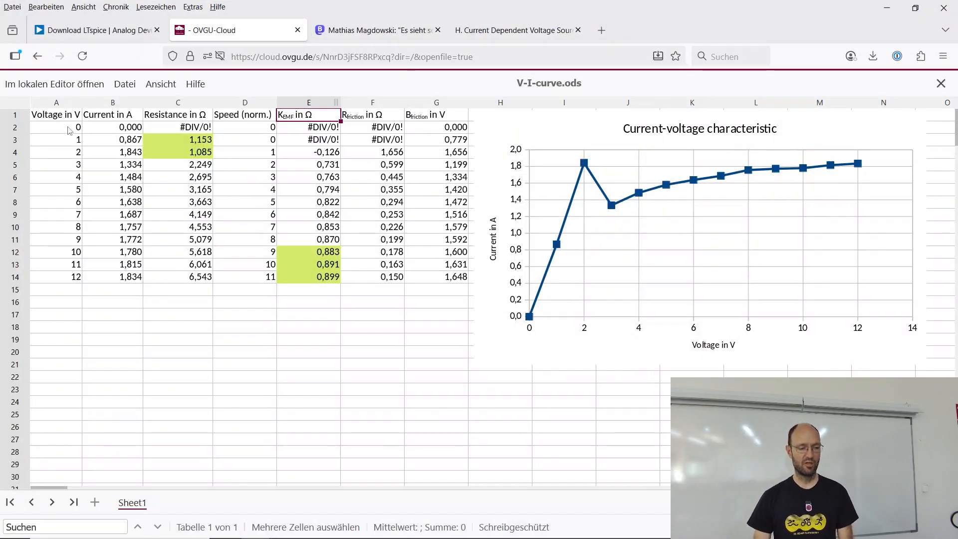
click(69, 128)
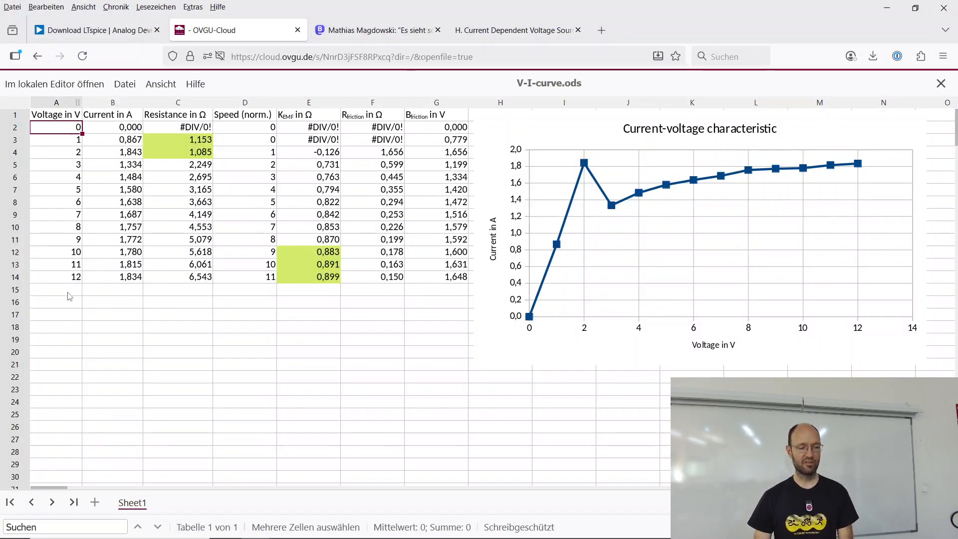
click(57, 279)
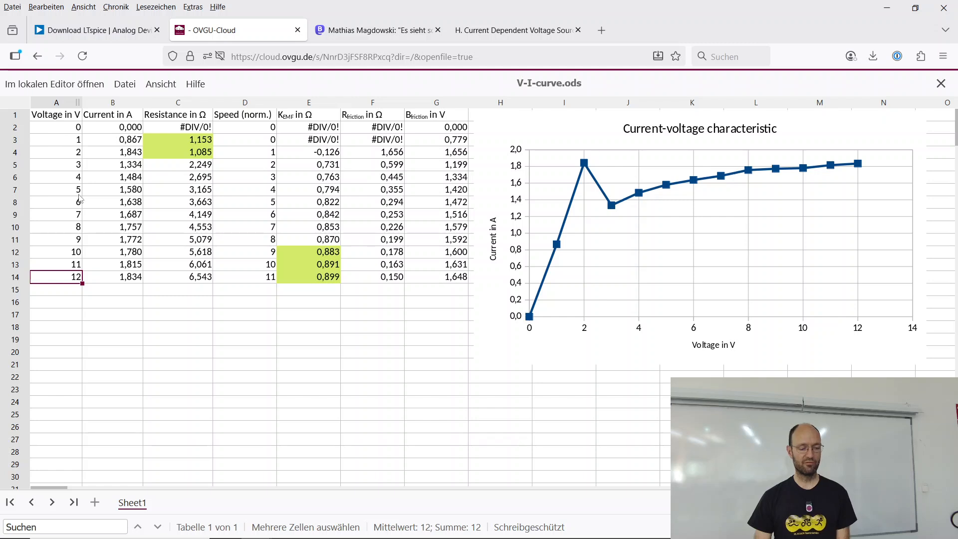
key(alt+Tab)
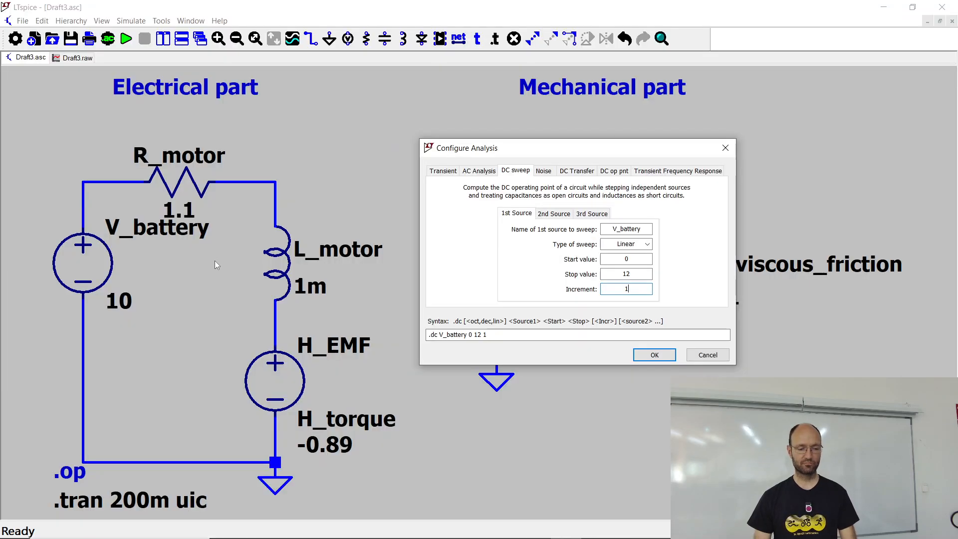
Step: Accept the DC sweep and place its directive below the .tran directive, with the whole schematic in view
click(654, 356)
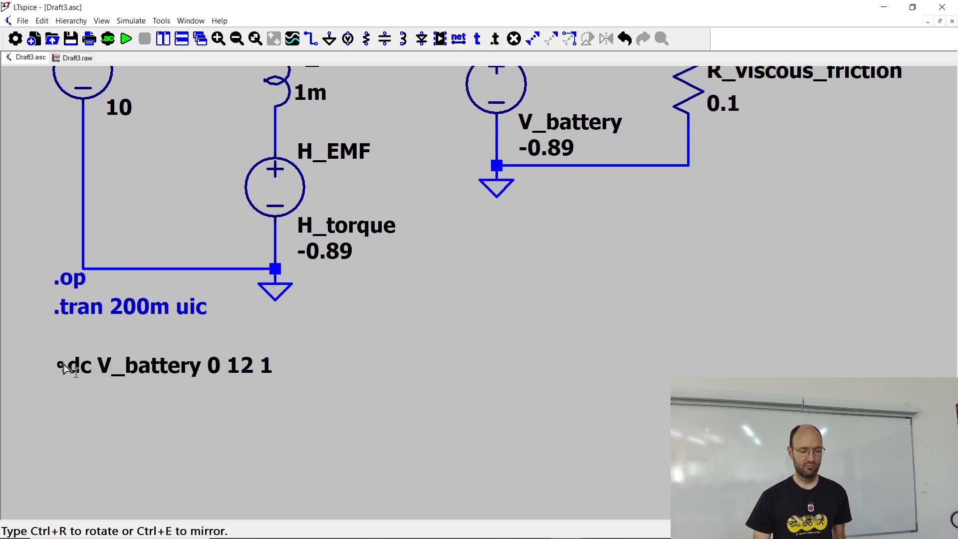
click(68, 342)
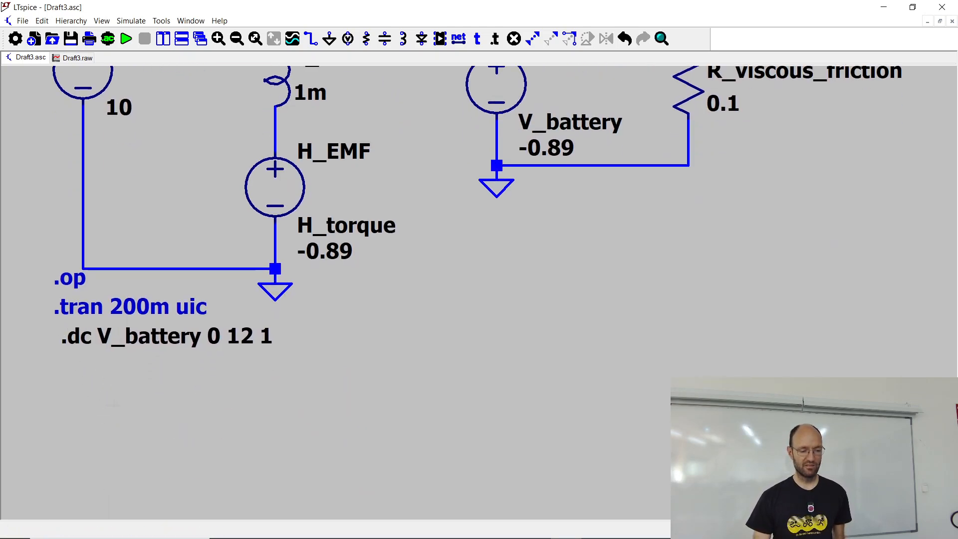
scroll(124, 352, down, 1)
key(space)
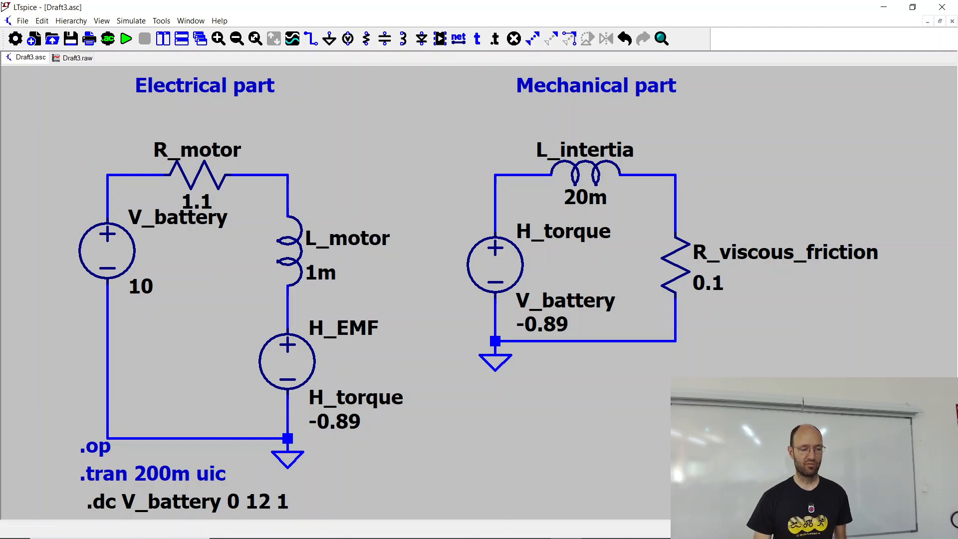
Step: Run the DC sweep simulation and remove the I(L_intertia) trace from the plot
click(128, 42)
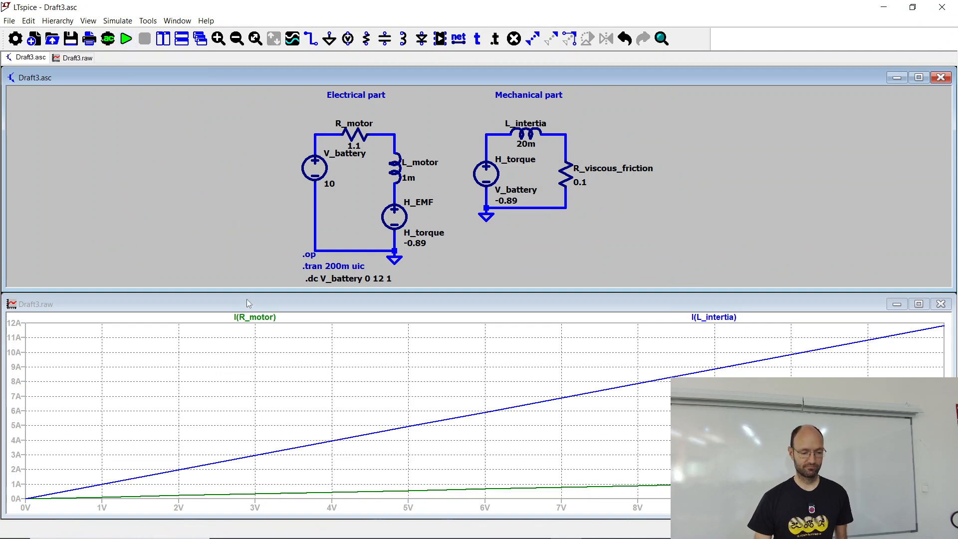
click(682, 306)
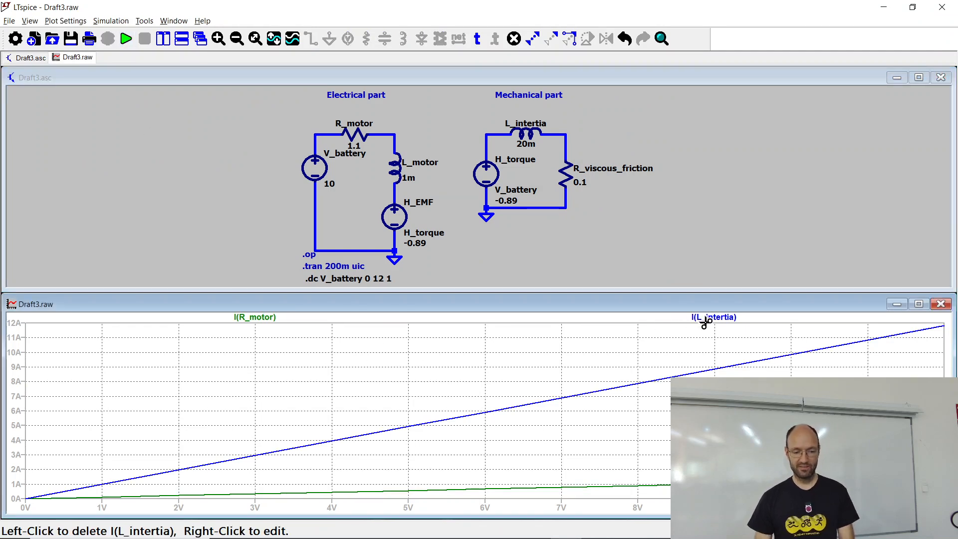
click(705, 322)
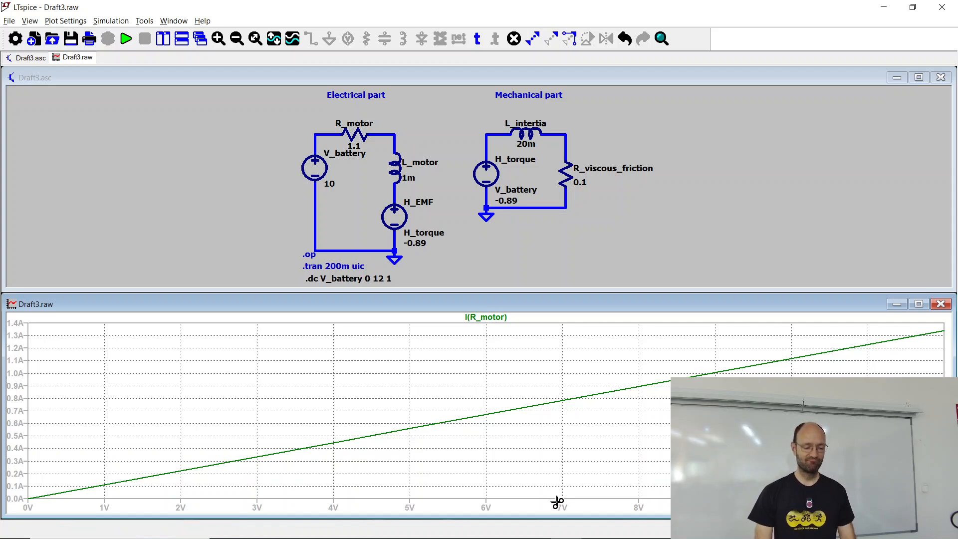
Step: Switch to the V-I-curve.ods spreadsheet in Firefox and try to fit its window above the LTspice plot
key(alt+Tab)
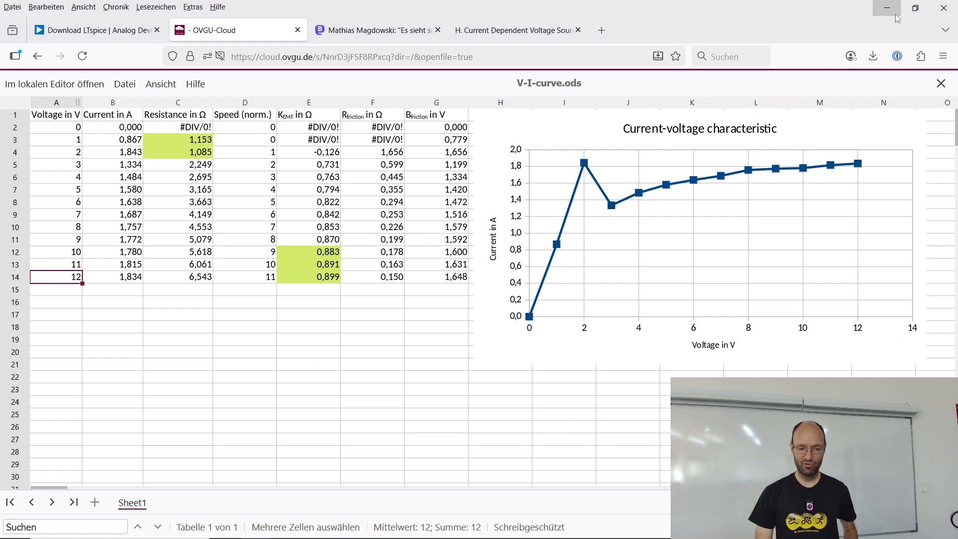
click(915, 8)
mouse_move(388, 28)
mouse_down()
mouse_move(408, 16)
mouse_move(393, 18)
mouse_up()
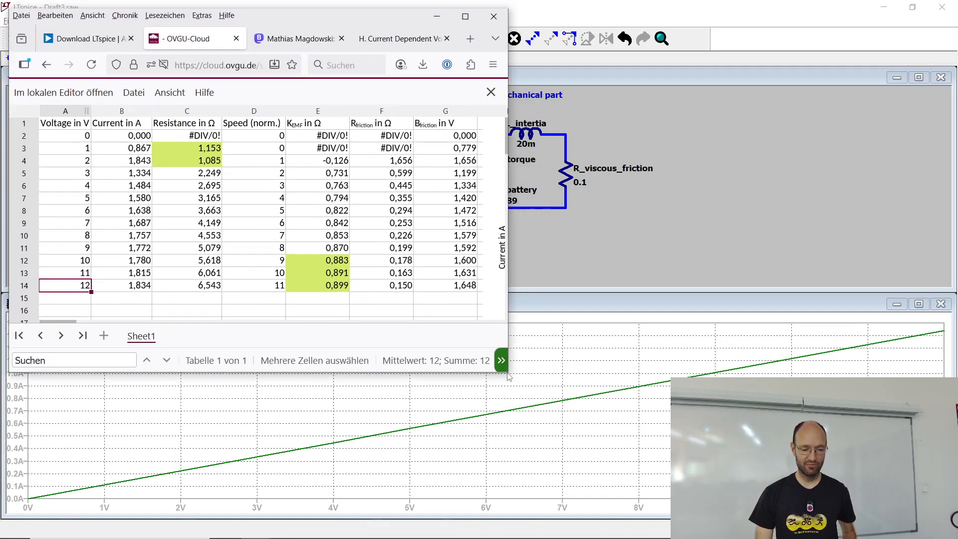
drag(508, 377, 921, 309)
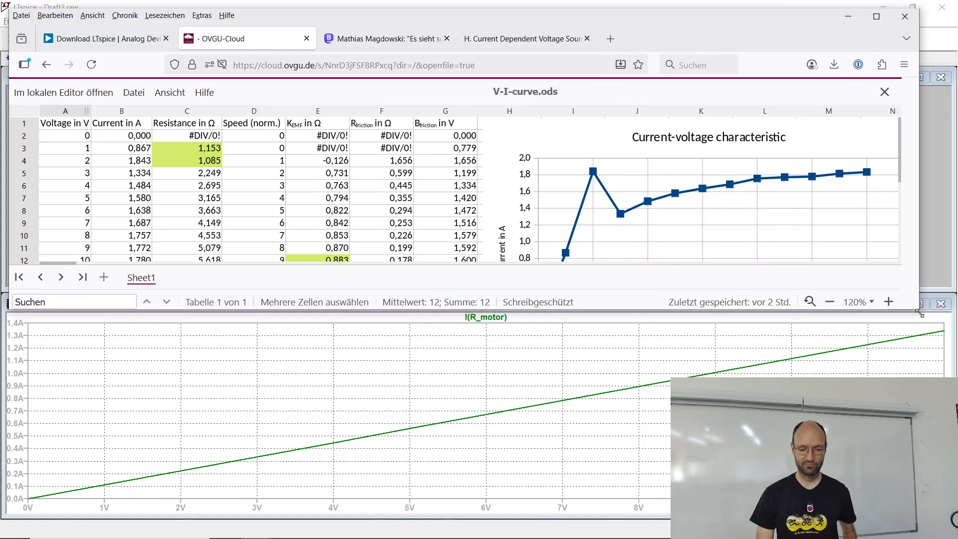
click(714, 212)
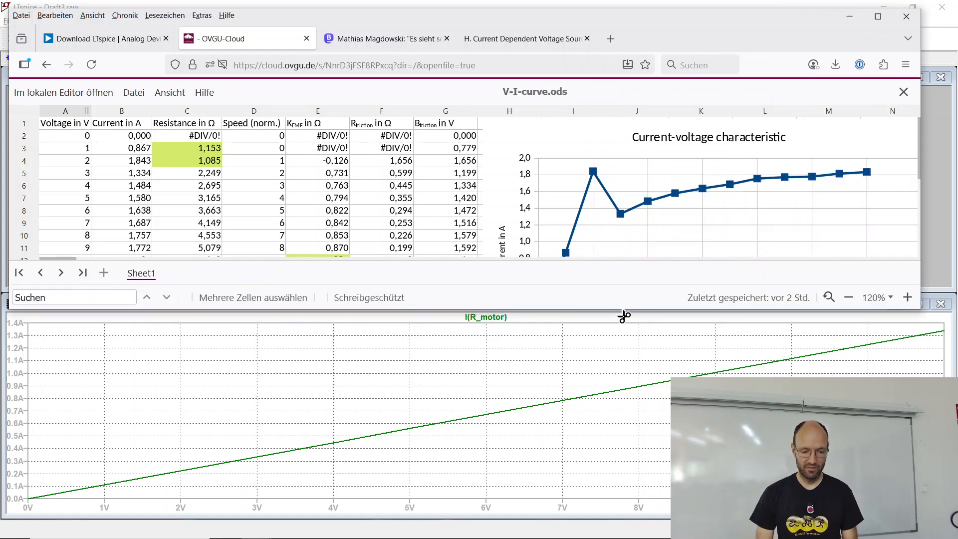
drag(624, 316, 624, 350)
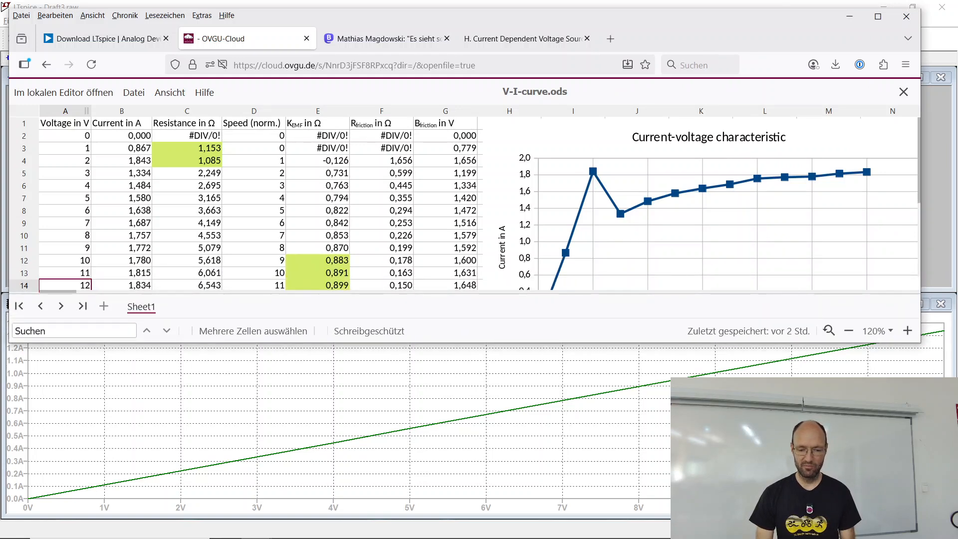
Step: Tile the LTspice schematic and plot vertically, and dock the Firefox spreadsheet window beside the plot
click(936, 246)
click(177, 20)
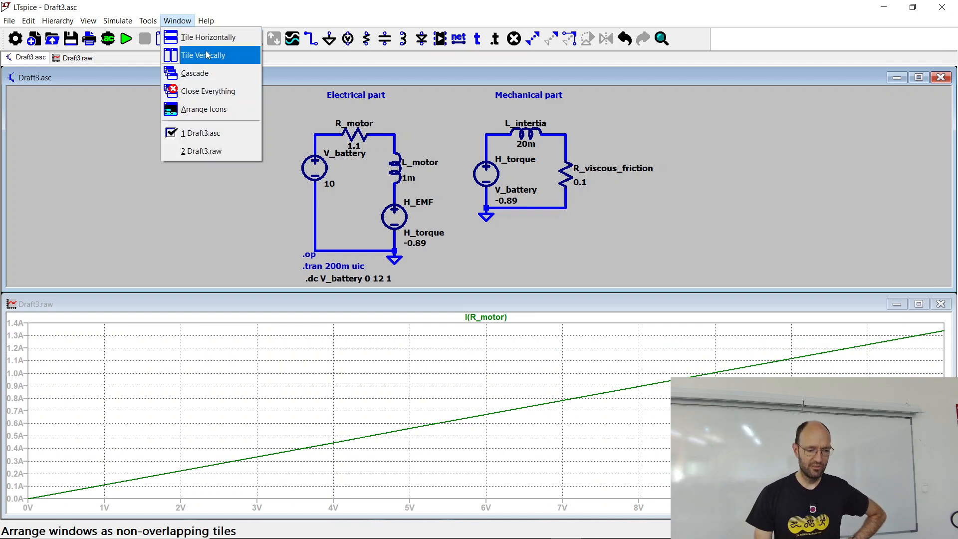
click(209, 54)
key(alt+Tab)
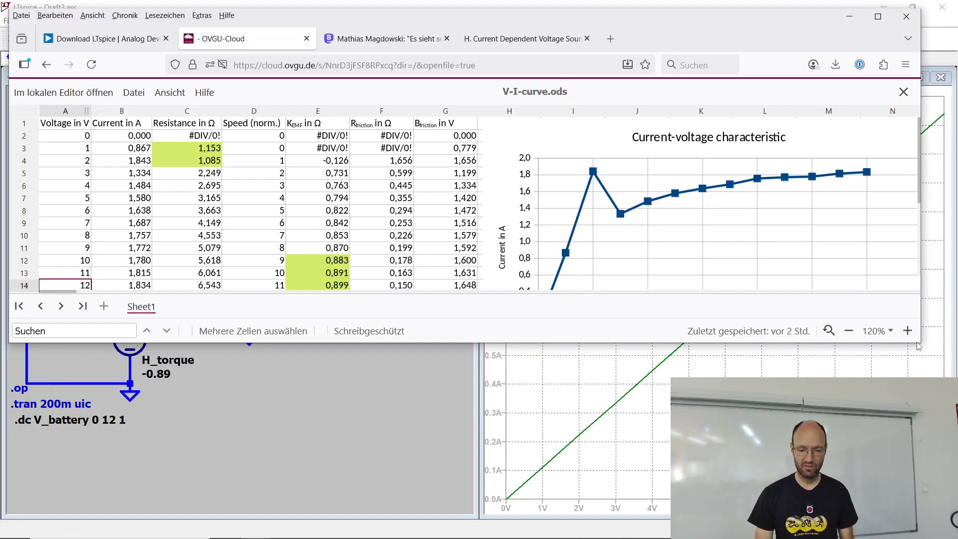
drag(604, 13, 0, 48)
click(508, 148)
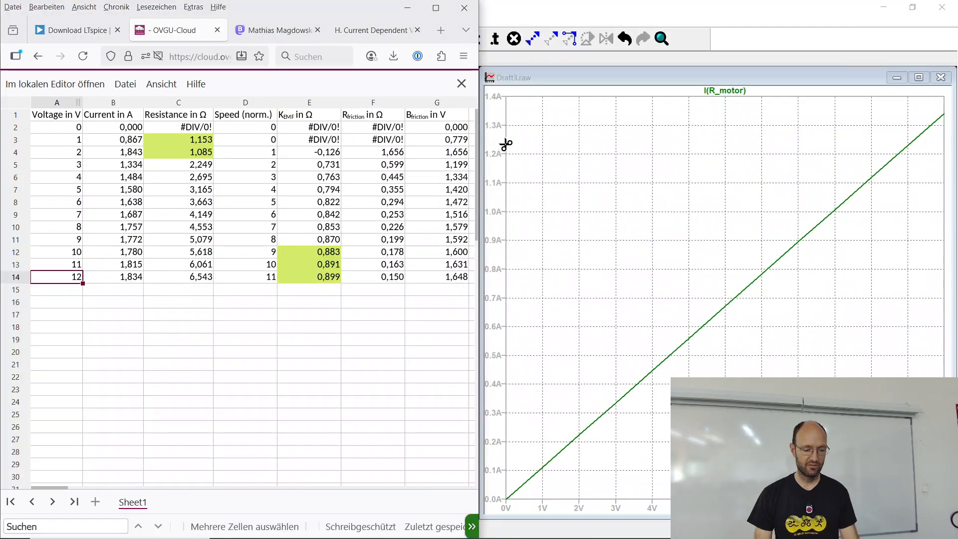
Step: Bring the spreadsheet's current-voltage characteristic chart fully into view and compare it with the simulated motor current
drag(63, 488, 123, 493)
click(115, 488)
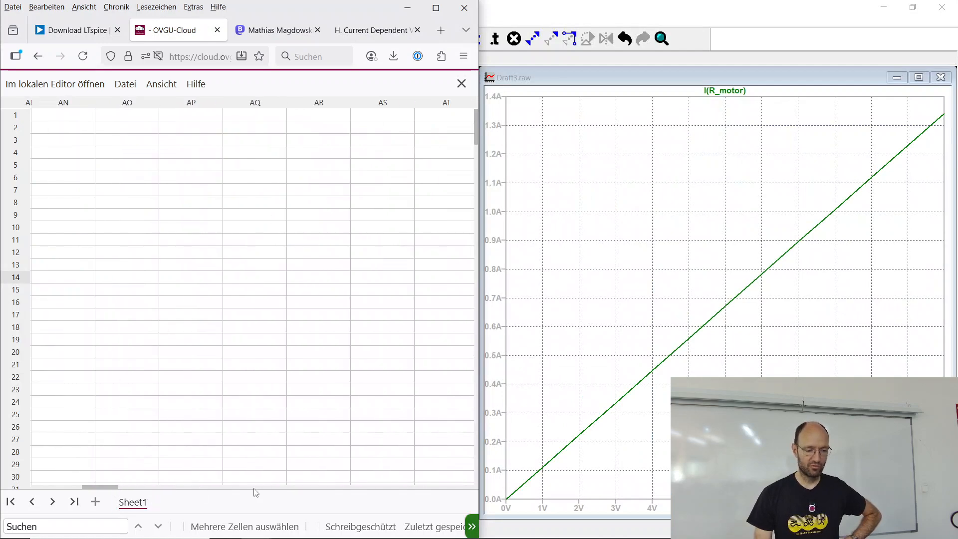
drag(114, 491, 77, 491)
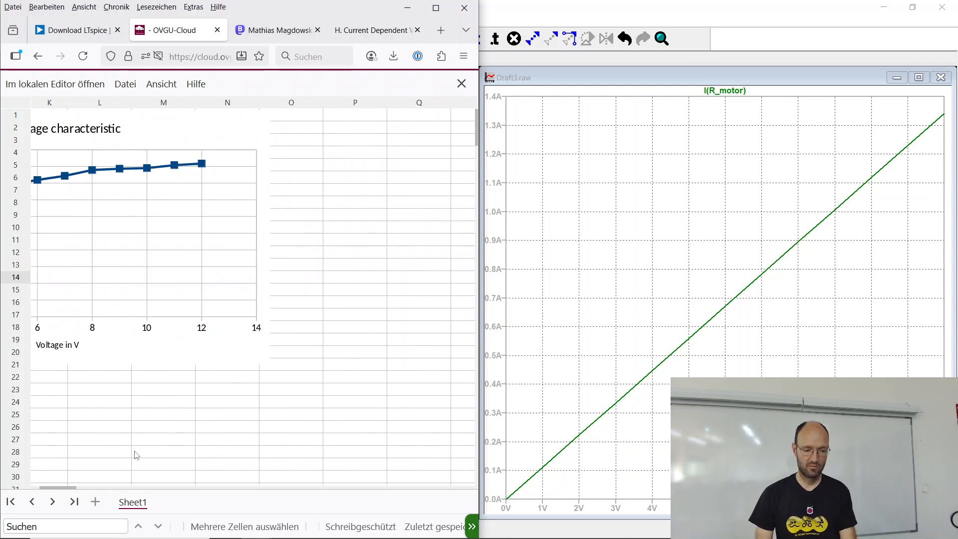
drag(44, 489, 42, 493)
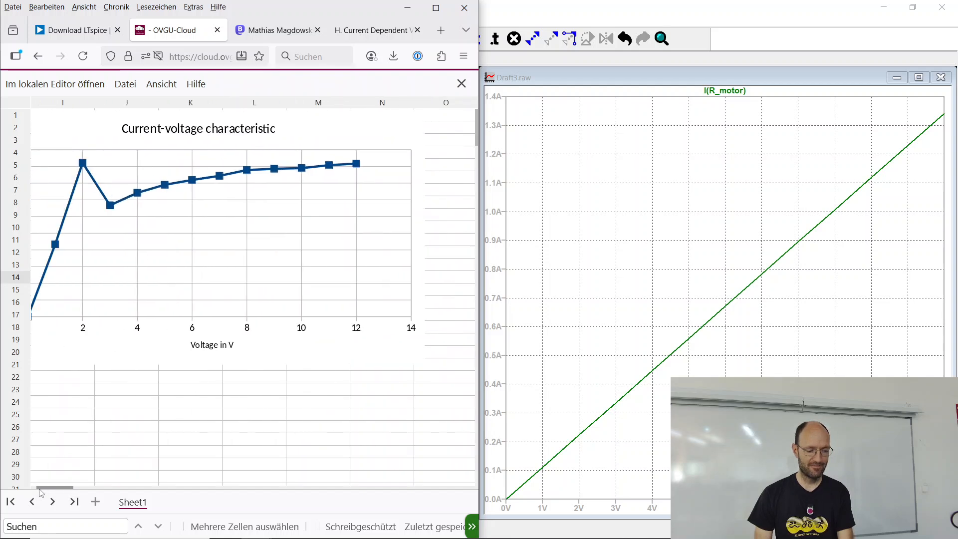
drag(41, 493, 44, 494)
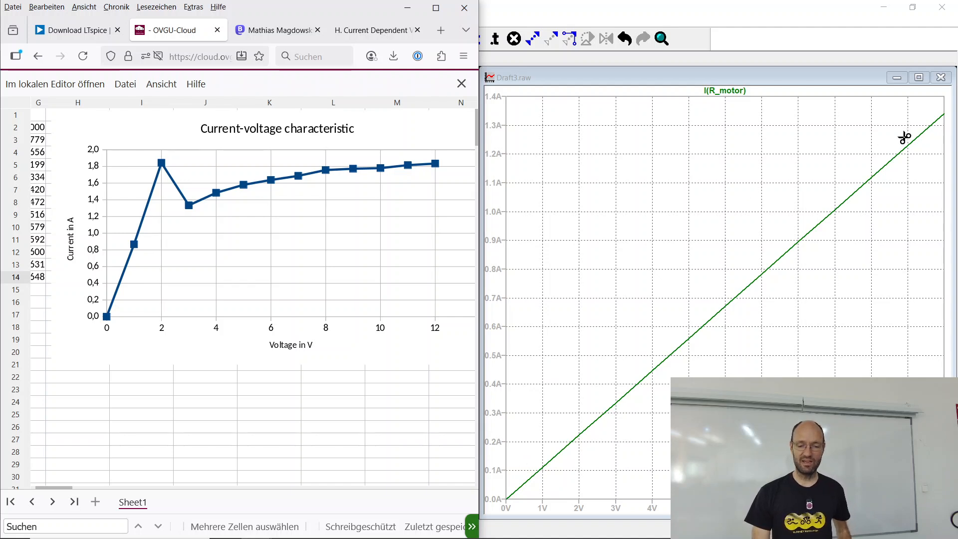
Step: Return to LTspice, set the resistance of R_viscous_friction to 0.15 Ω and rerun the simulation
click(601, 15)
right_click(363, 292)
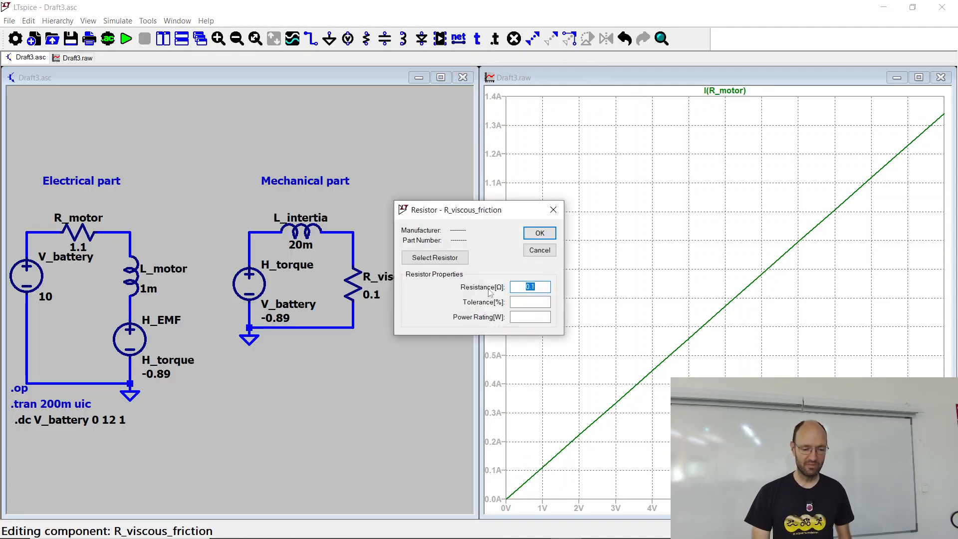
click(547, 285)
text(5)
click(537, 233)
click(126, 38)
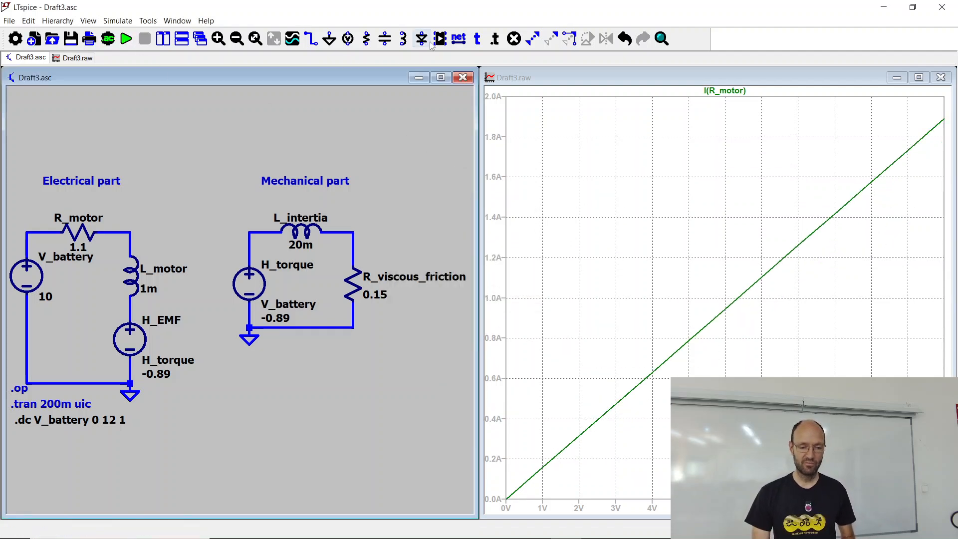
Step: Lower the bottom wire and ground of the mechanical circuit and insert a voltage source in series below R_viscous_friction
key(alt+Tab)
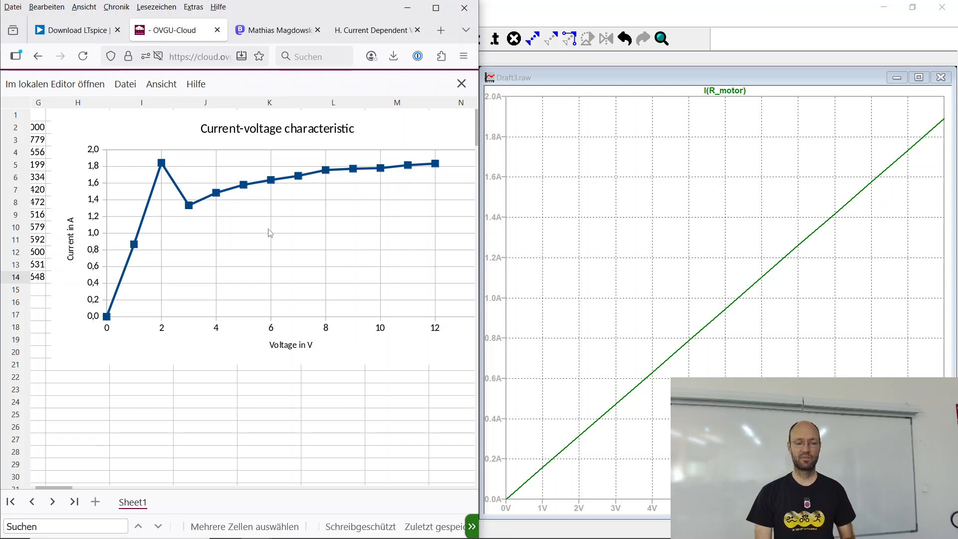
click(607, 4)
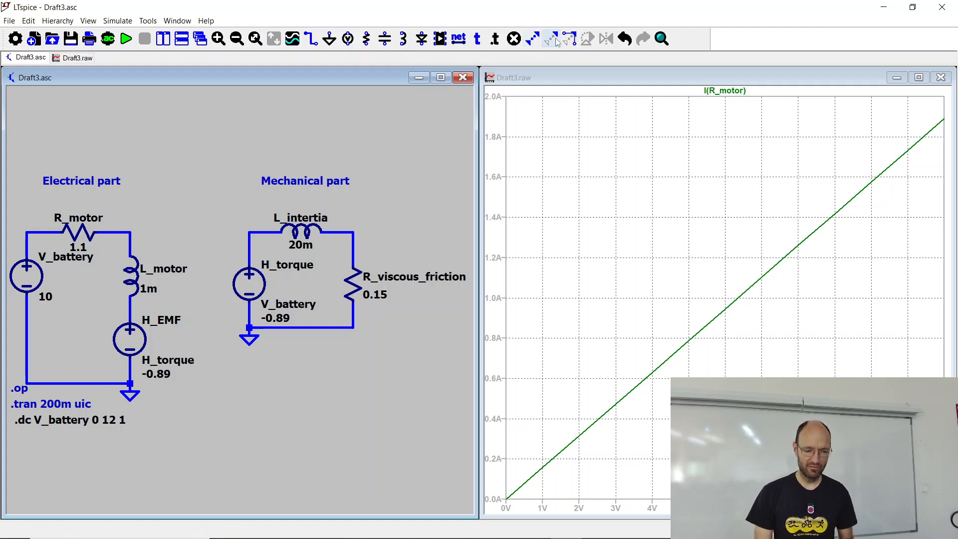
drag(221, 309, 379, 402)
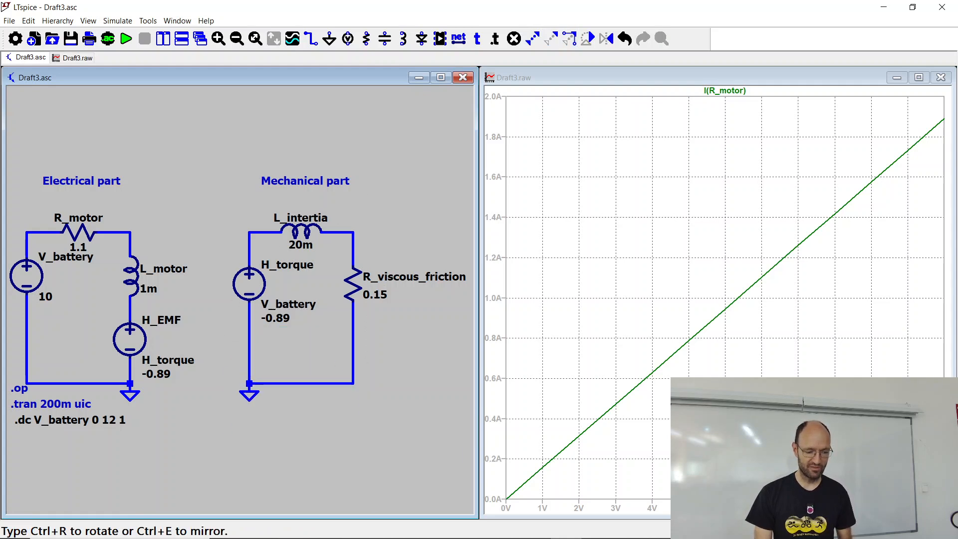
click(305, 428)
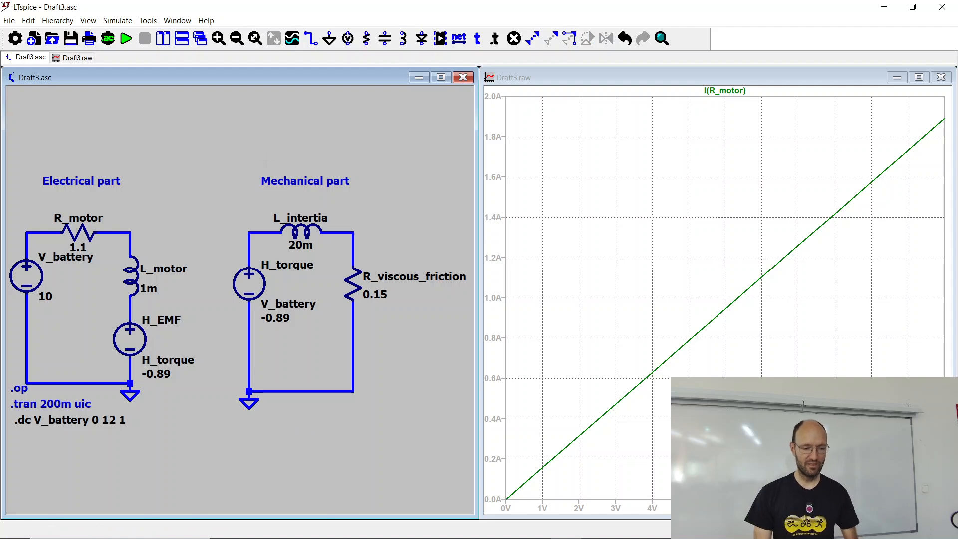
click(348, 39)
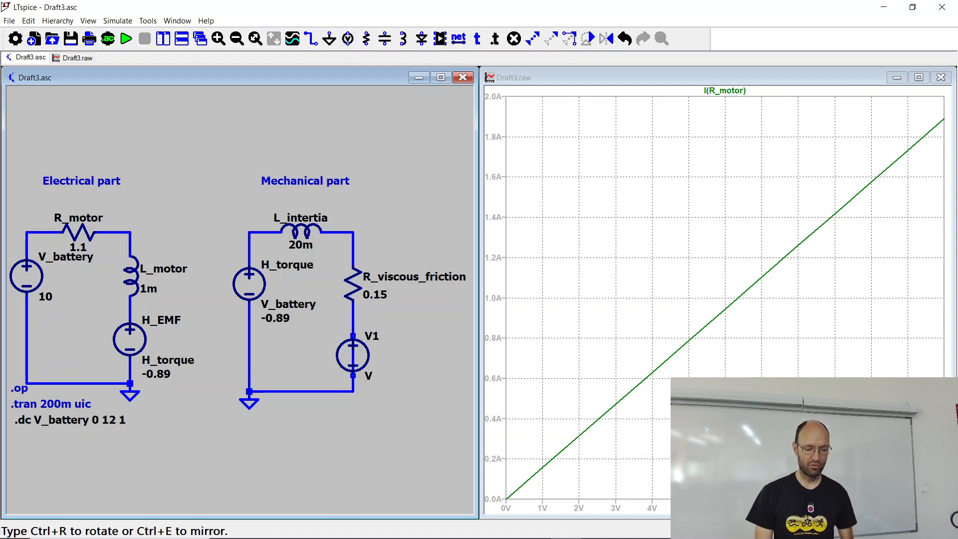
click(353, 348)
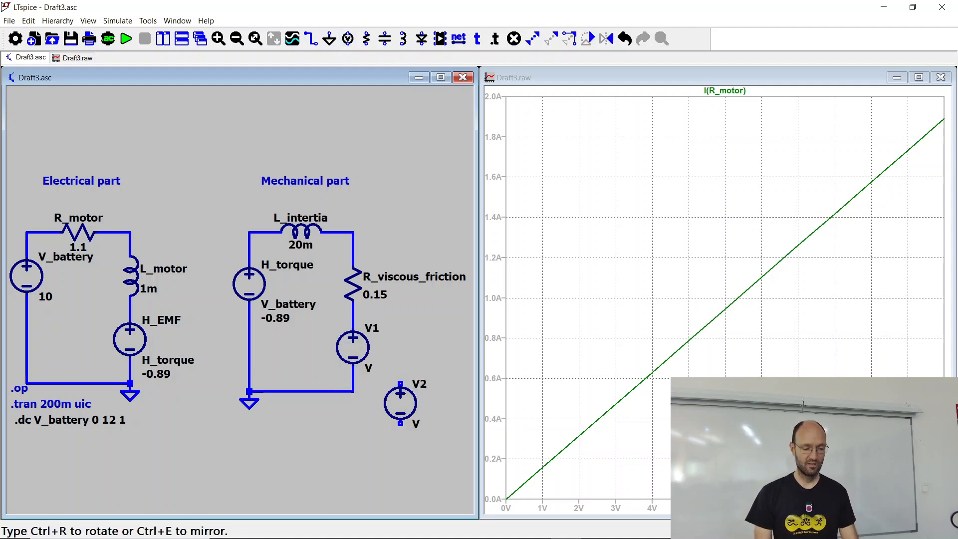
key(Escape)
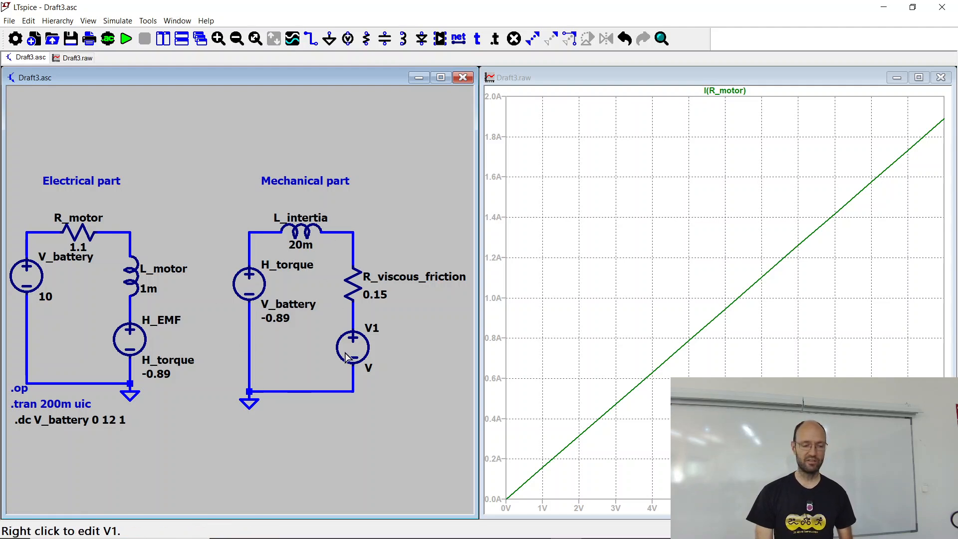
Step: Switch to Firefox, show the full V-I-curve.ods table to read the friction voltage column, and return to LTspice
key(alt+Tab)
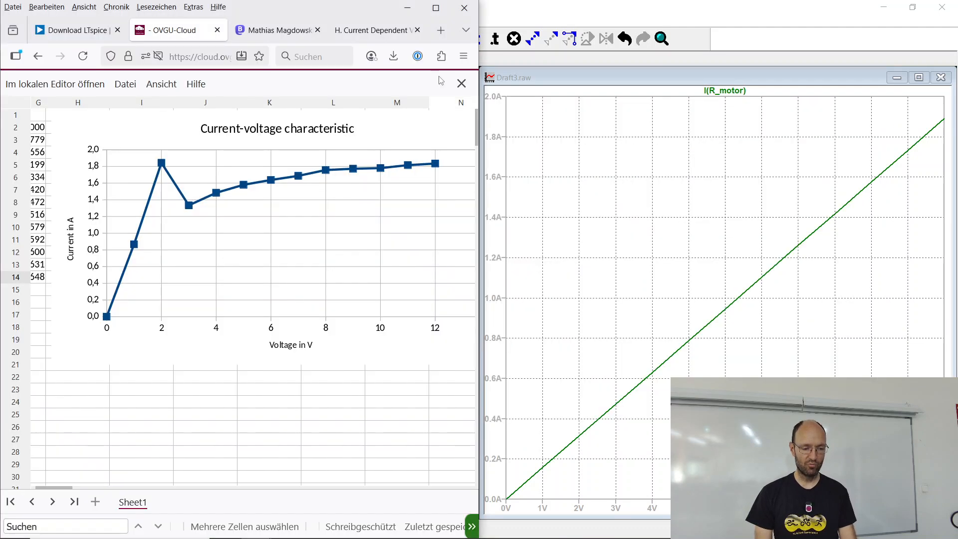
click(436, 8)
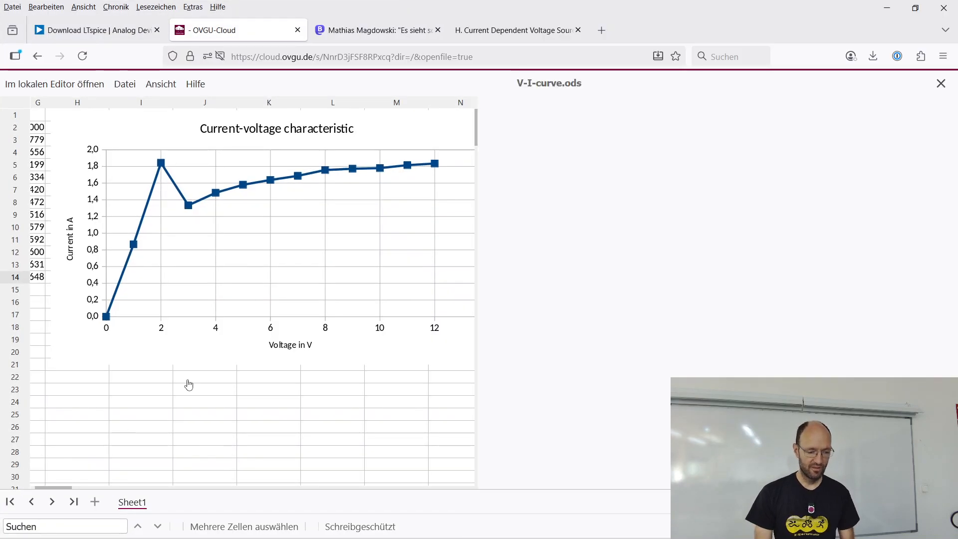
drag(65, 488, 51, 488)
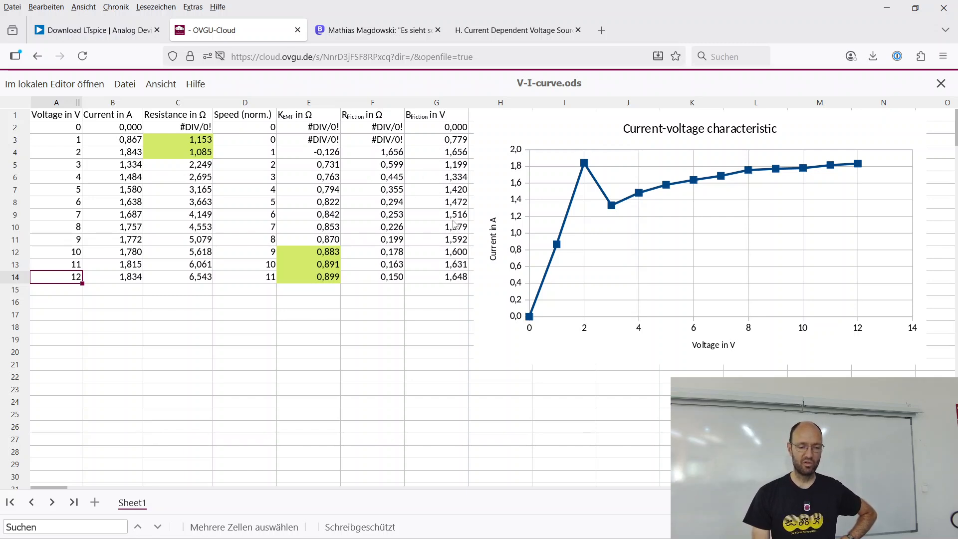
click(888, 9)
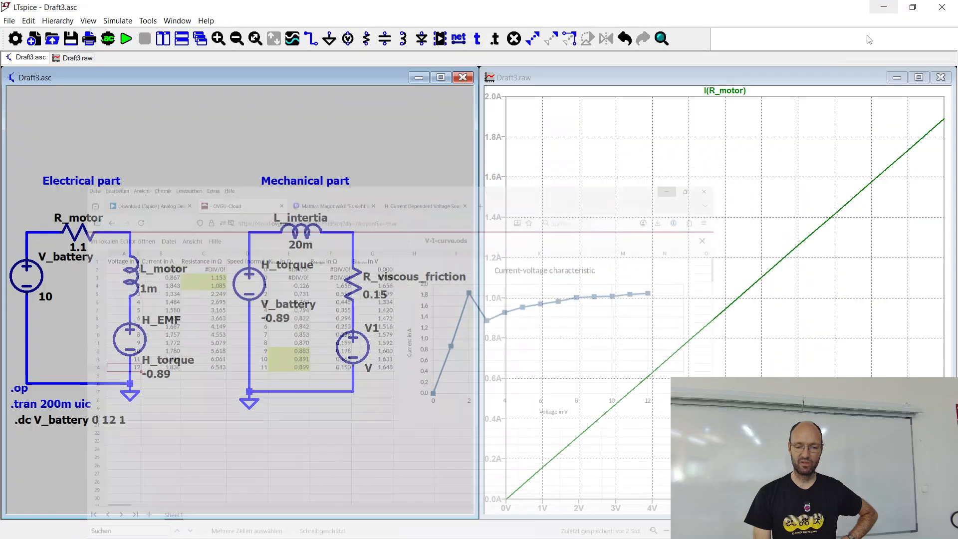
Step: Set the DC value of the voltage source below R_viscous_friction to 1.6 V
right_click(369, 356)
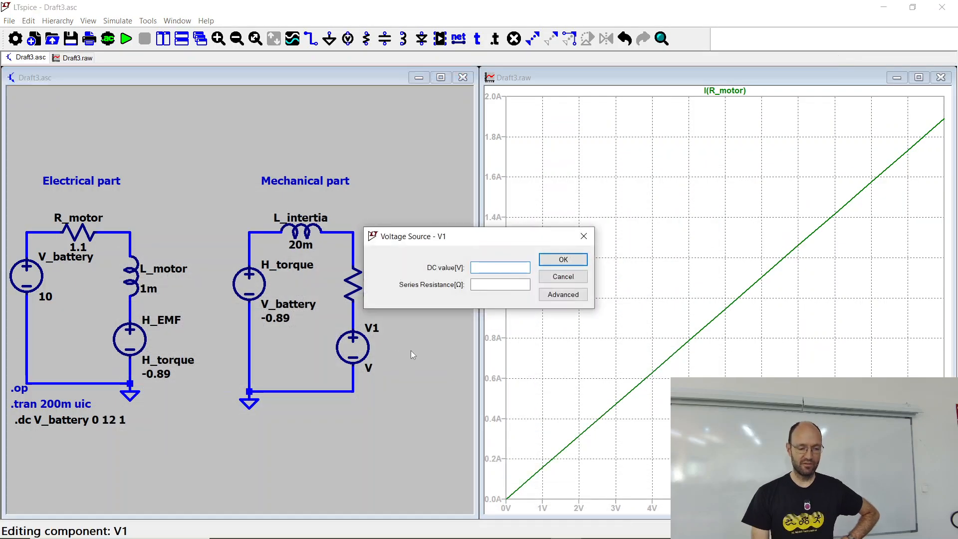
text(1.6)
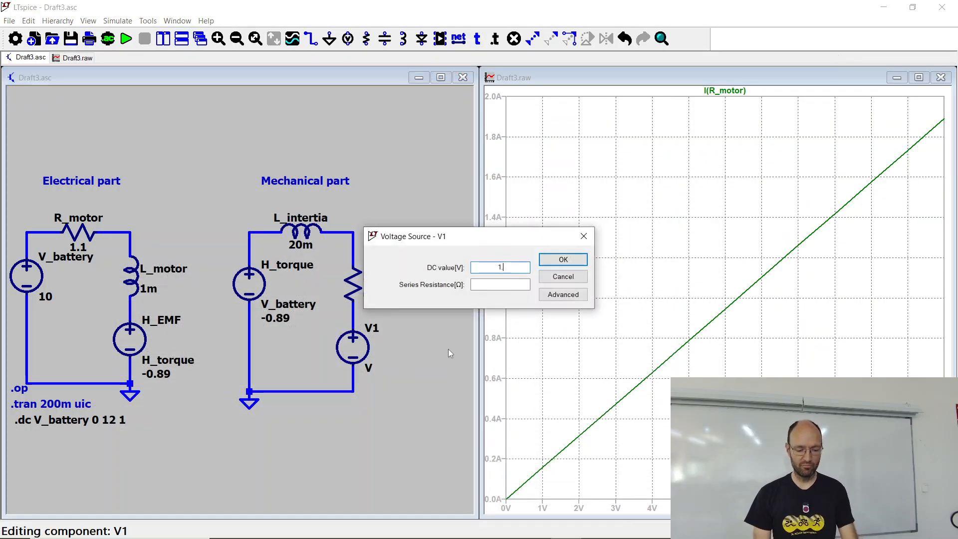
click(563, 260)
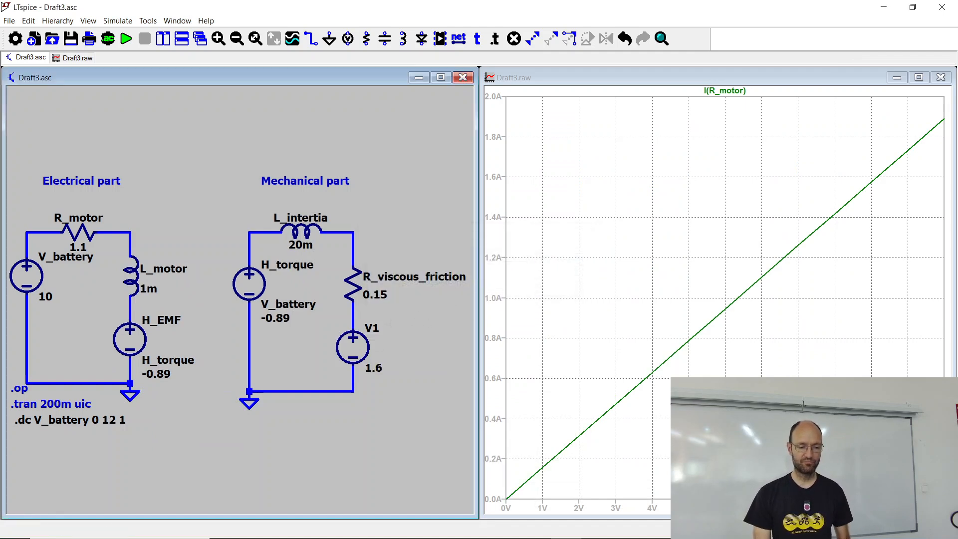
Step: Rename the 1.6 V source as V_constant_friction and rerun the DC sweep simulation
right_click(382, 332)
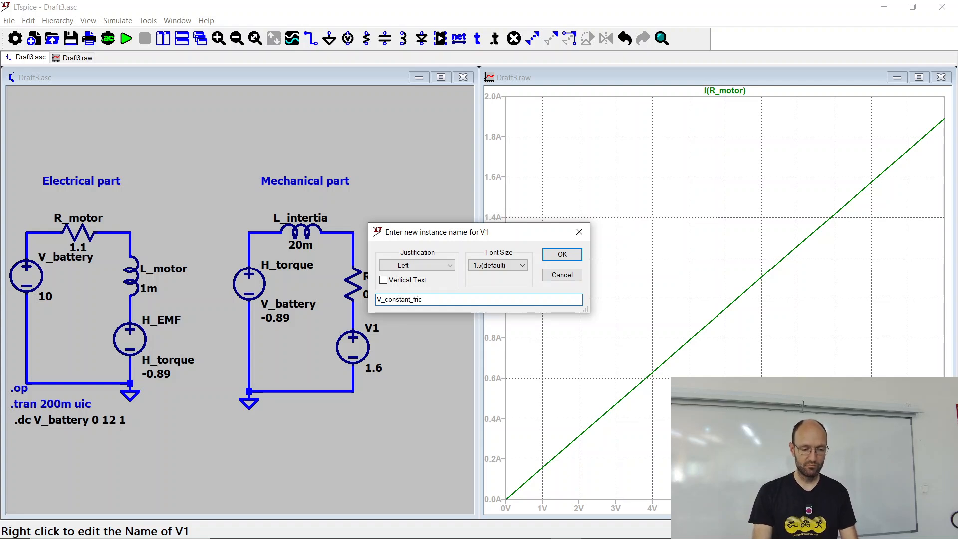
text(V_constant_friction)
key(Return)
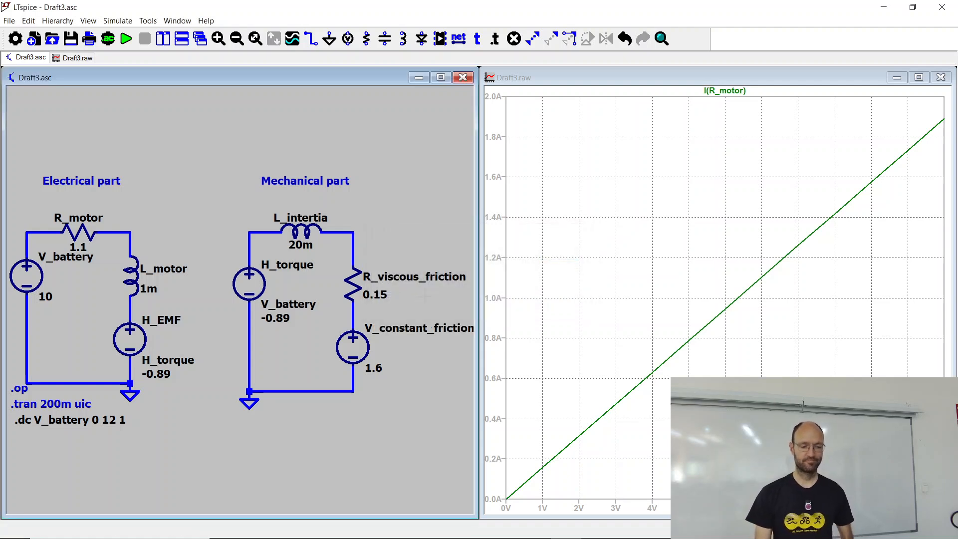
click(126, 38)
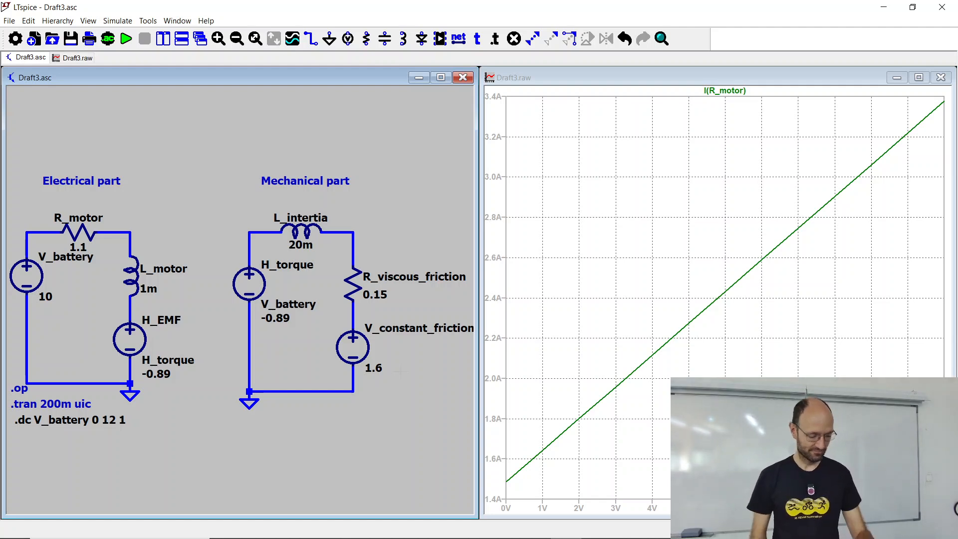
Step: Switch to the folien.beamer.badajoz.en.pdf slides, reveal the next-step note and open its LTspiceBadajoz link in Firefox
key(alt+Tab)
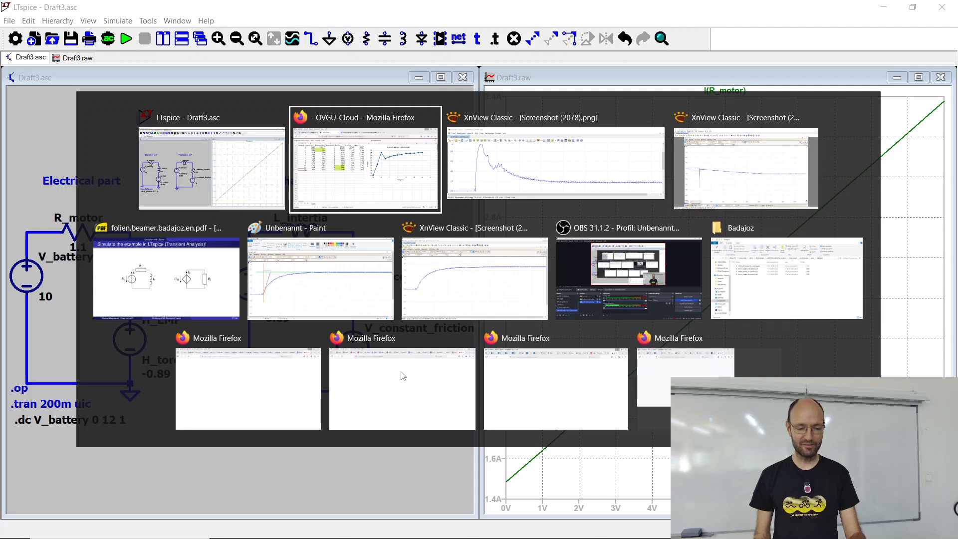
key(alt+Tab)
key(alt+Tab)
key(alt+Tab)
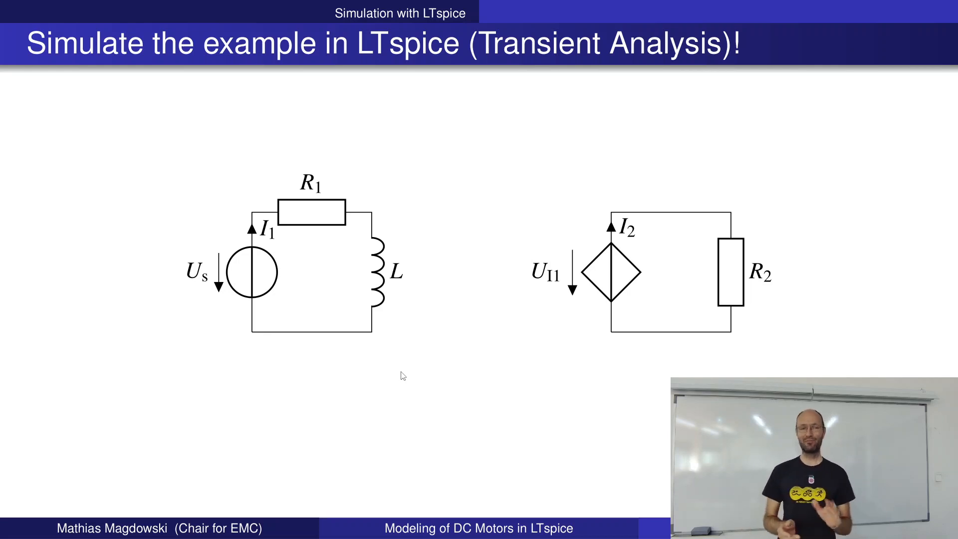
key(Page_Down)
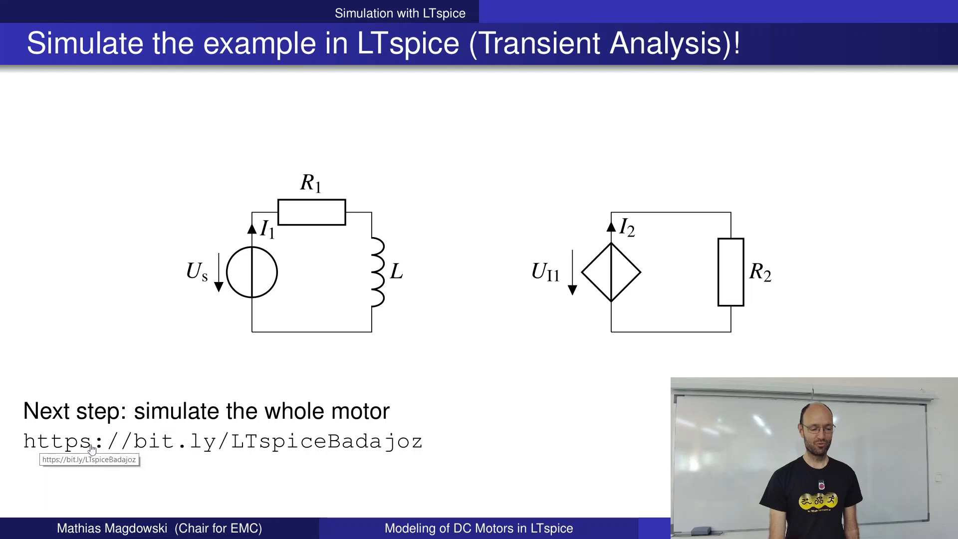
click(190, 447)
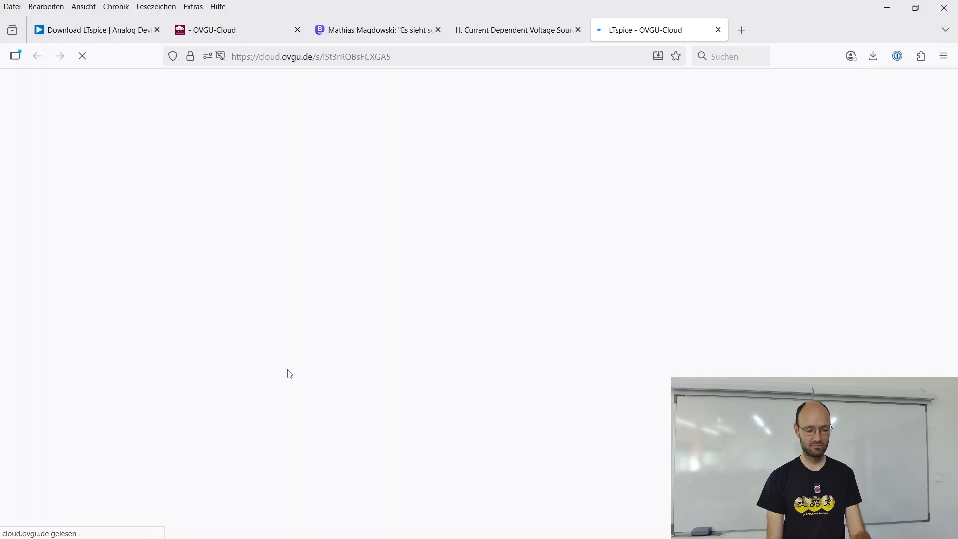
key(alt+Tab)
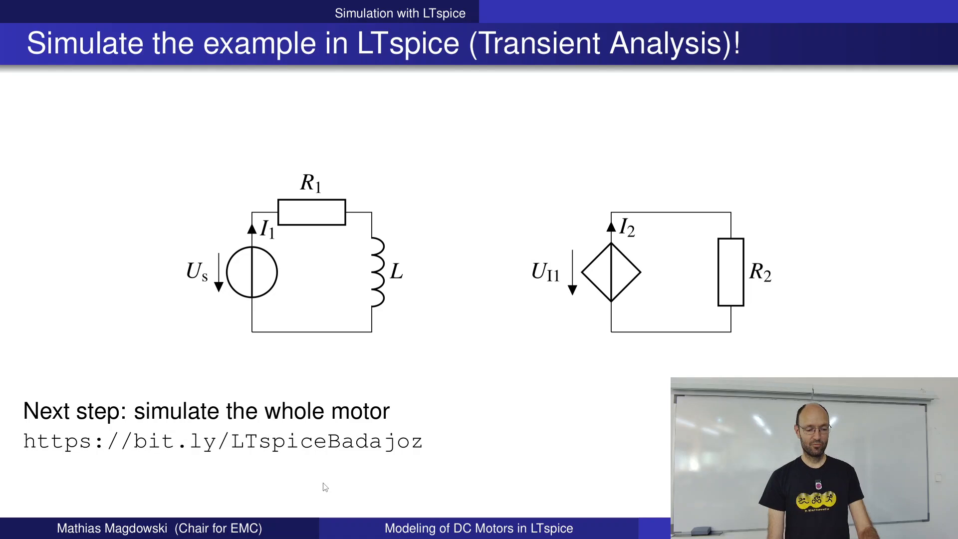
click(345, 442)
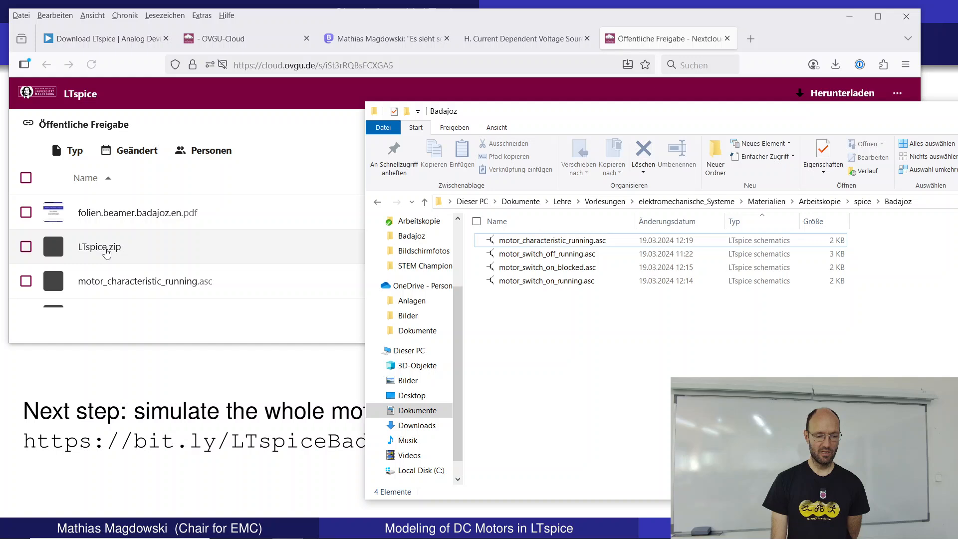
Step: Switch to LTspice with the motor_switch_on_running.asc schematic and run its transient simulation
key(alt+Tab)
key(alt+Tab)
key(alt+Tab)
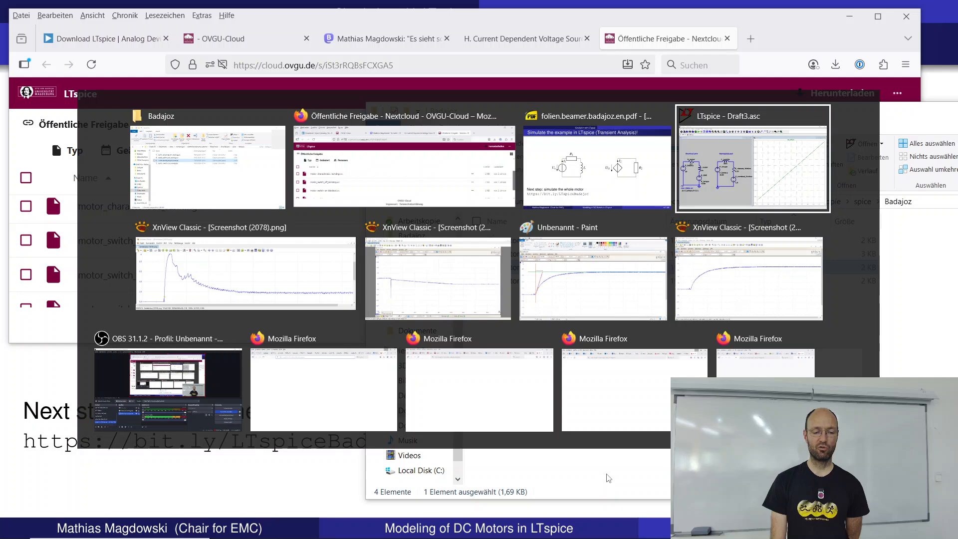
key(alt+Tab)
key(alt+Tab)
key(alt+Tab)
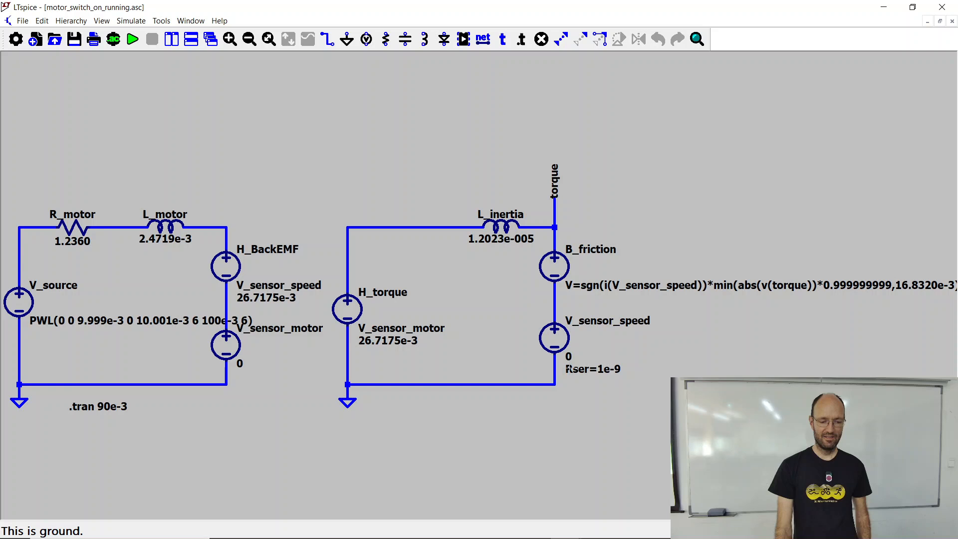
key(alt+r)
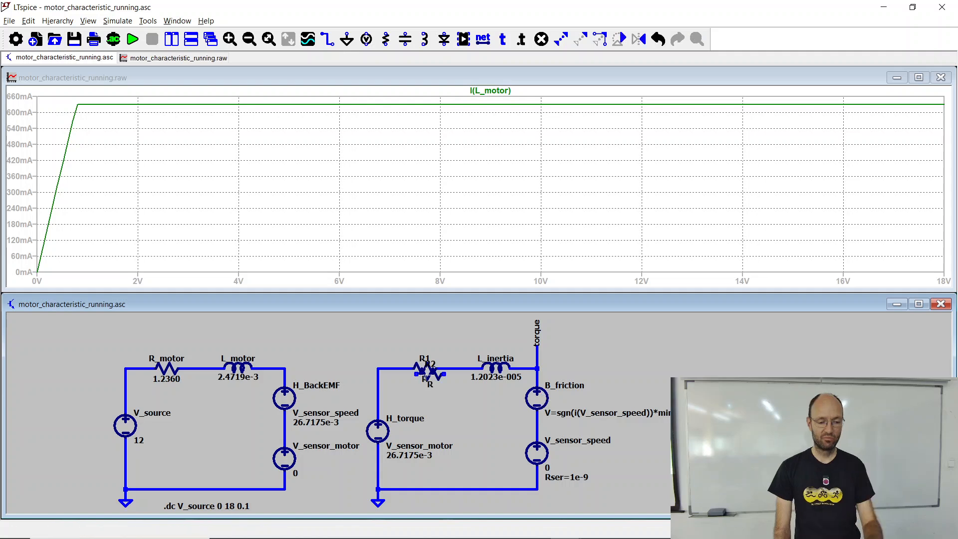
Step: Insert a resistor in series between H_torque and L_inertia in the motor_characteristic_running.asc schematic
click(425, 369)
key(Escape)
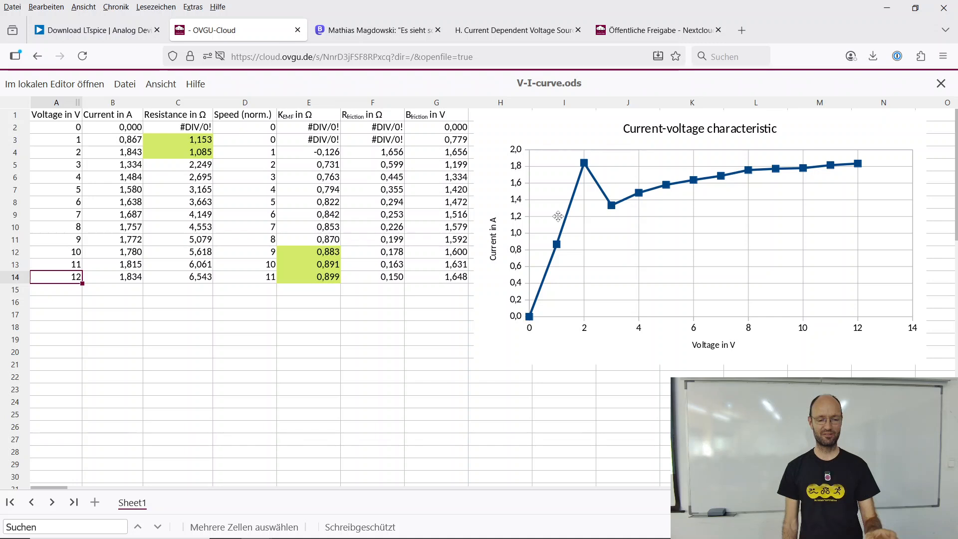
Step: Tile the LTspice schematic and plot vertically and compare the simulated motor current with the measured characteristic chart in Firefox
key(alt+Tab)
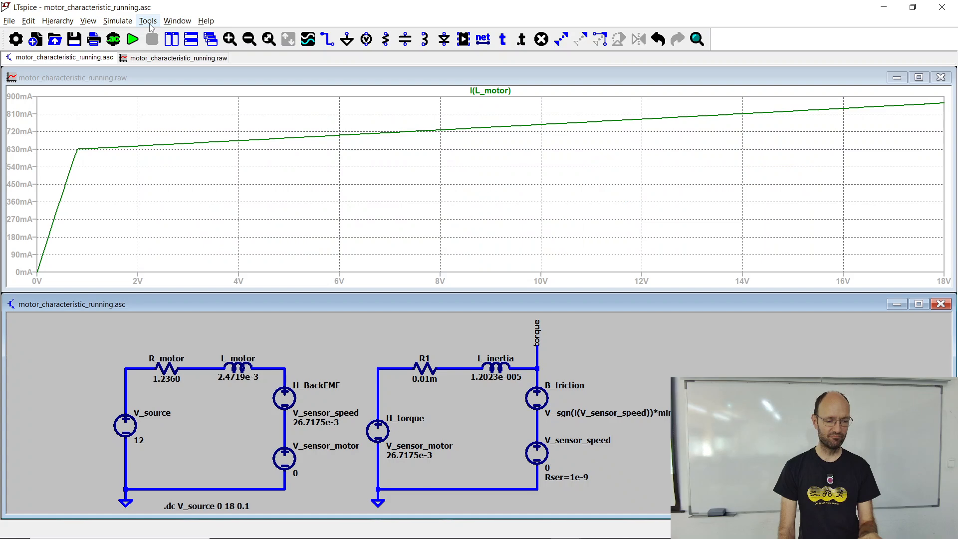
click(171, 39)
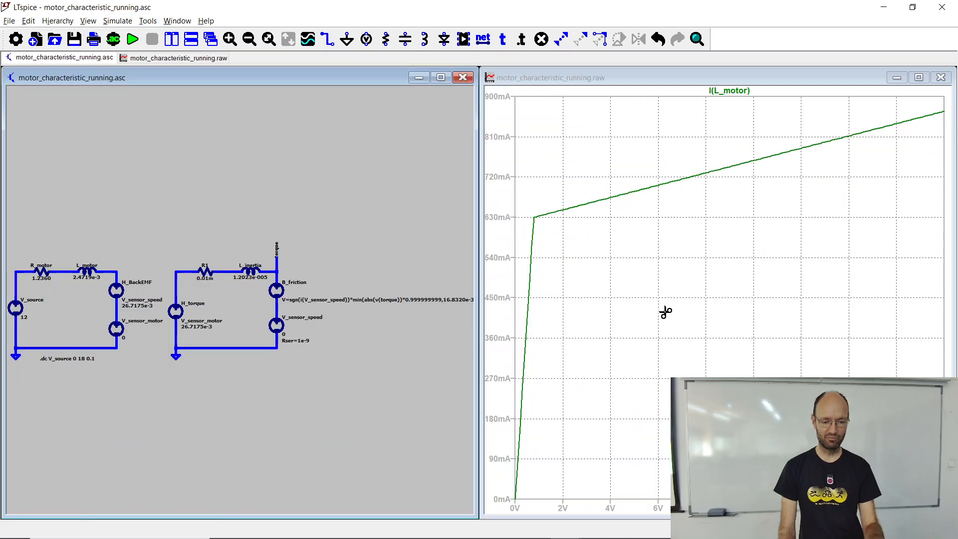
key(alt+Tab)
drag(817, 13, 316, 53)
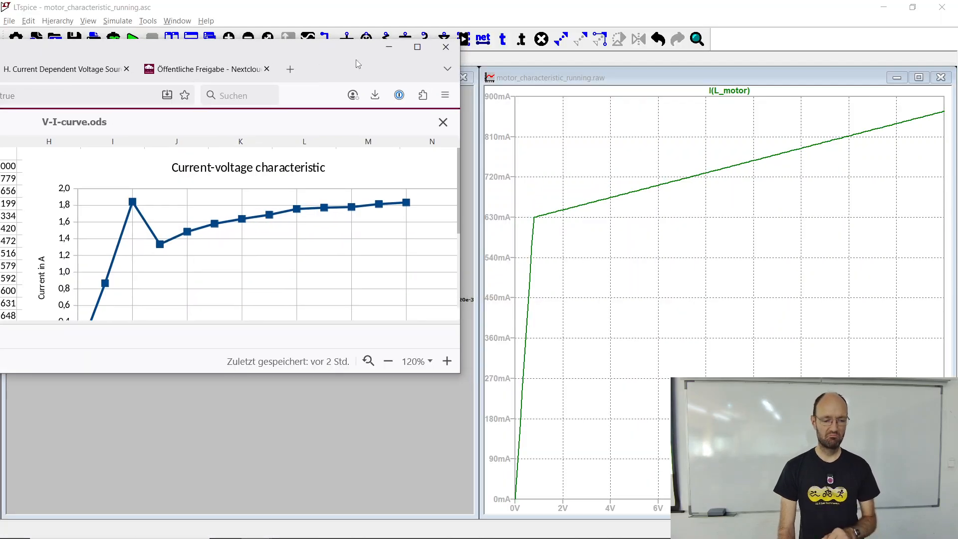
click(386, 51)
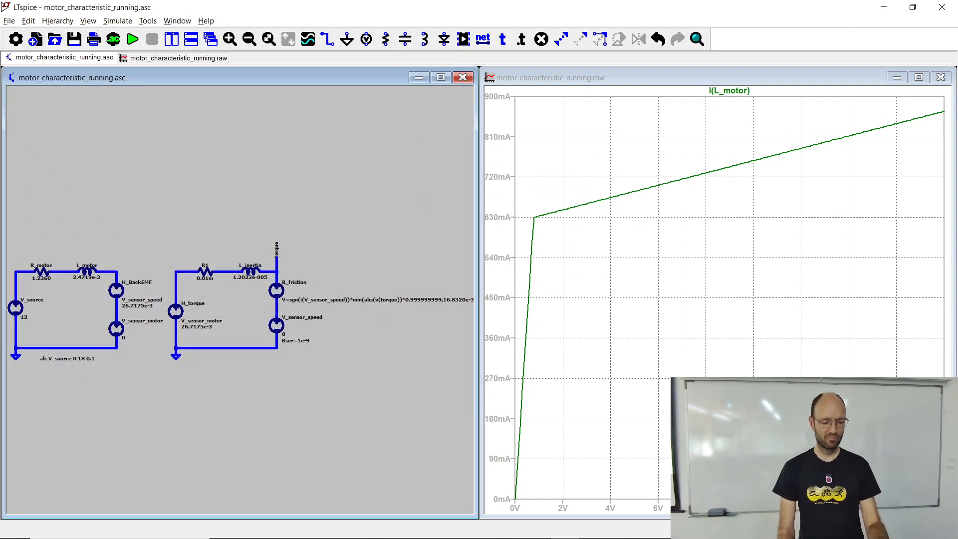
Step: Minimize the motor_characteristic_running window and open motor_switch_off_running.asc from the Badajoz folder
click(882, 7)
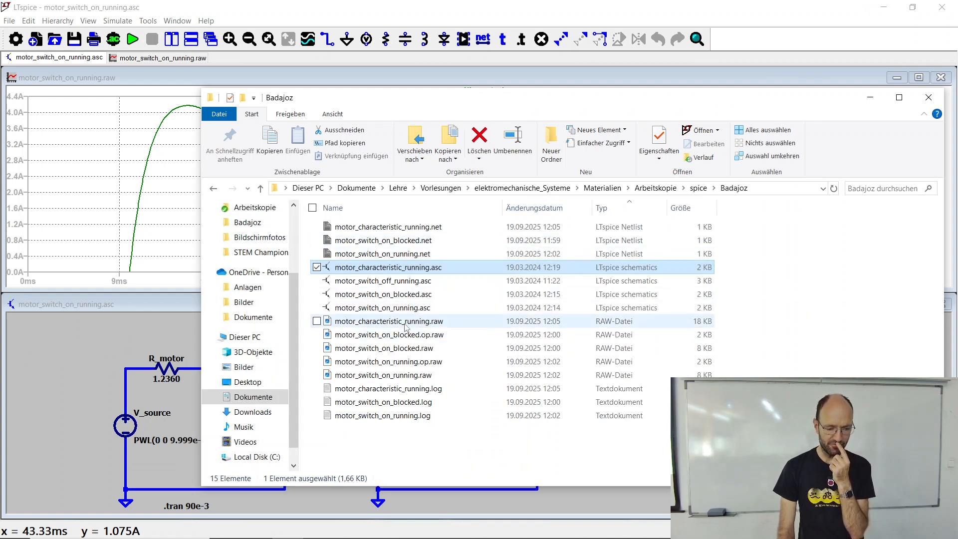
click(408, 285)
double_click(408, 285)
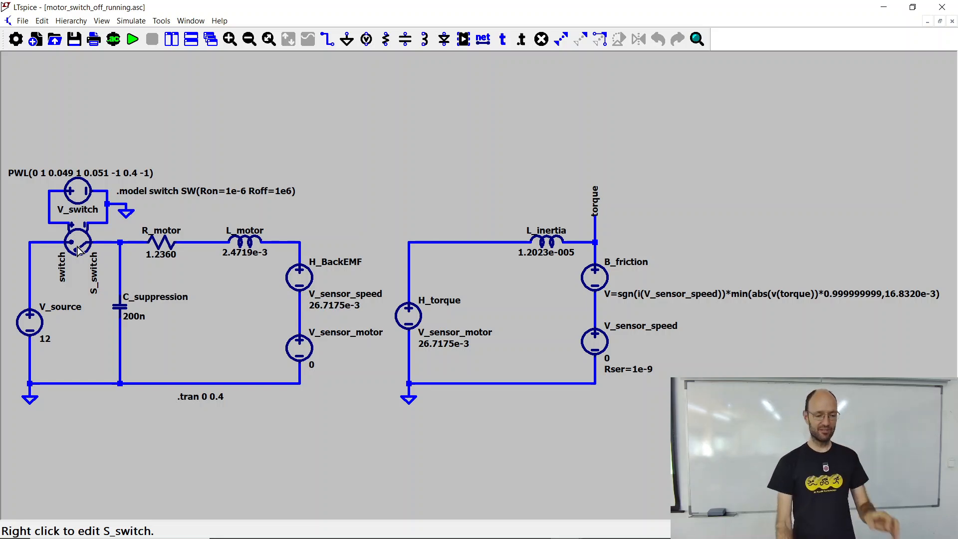
Step: Switch to the Draft3.asc window and review its electrical and mechanical motor model
key(alt+Tab)
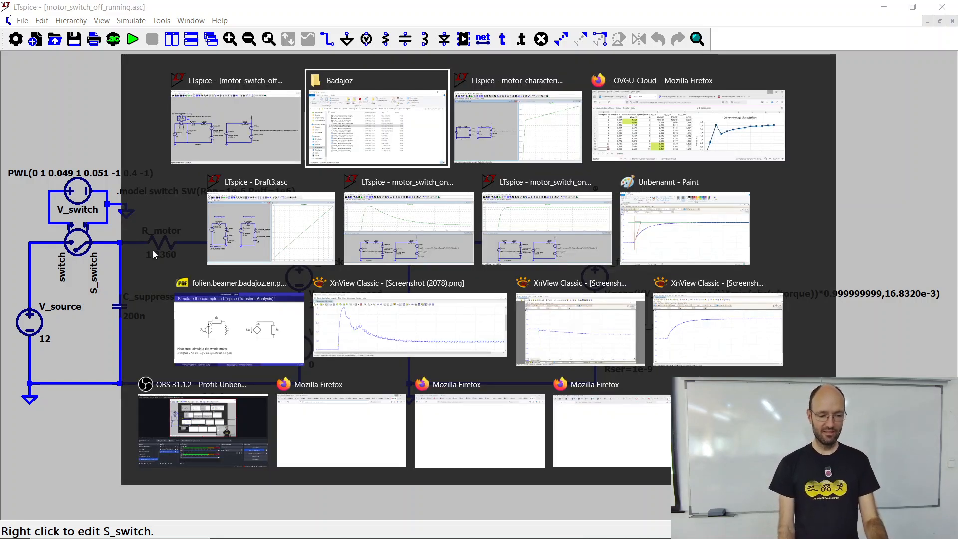
key(alt+Tab)
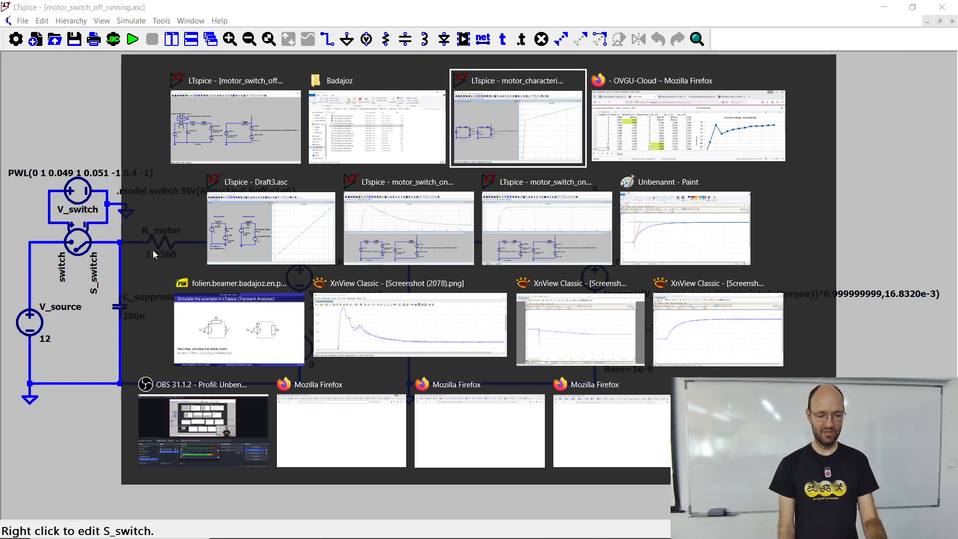
key(alt+Tab)
key(alt+Tab)
key(alt+Tab)
key(alt+shift+Tab)
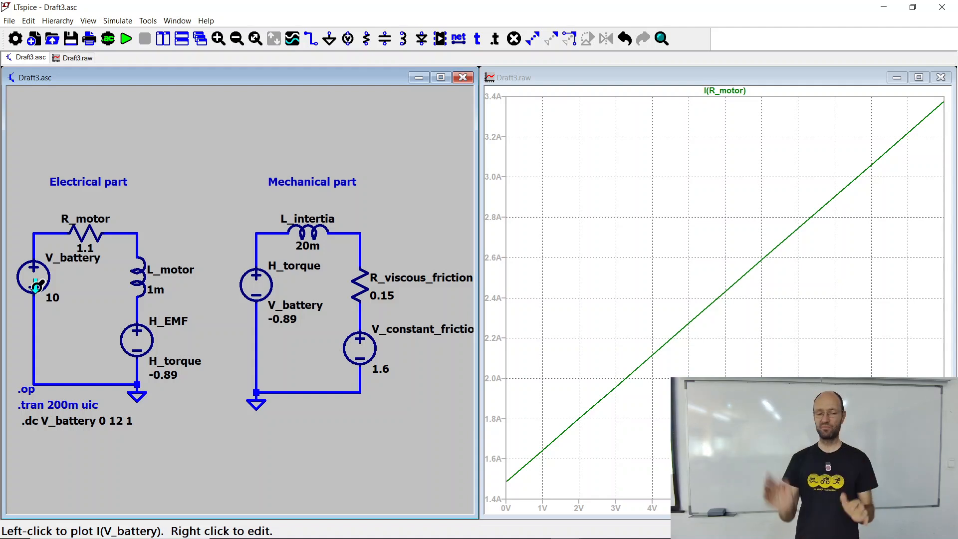
Step: Return to motor_switch_off_running.asc, run its transient simulation and plot the voltage at the node between S_switch and R_motor
key(alt+Tab)
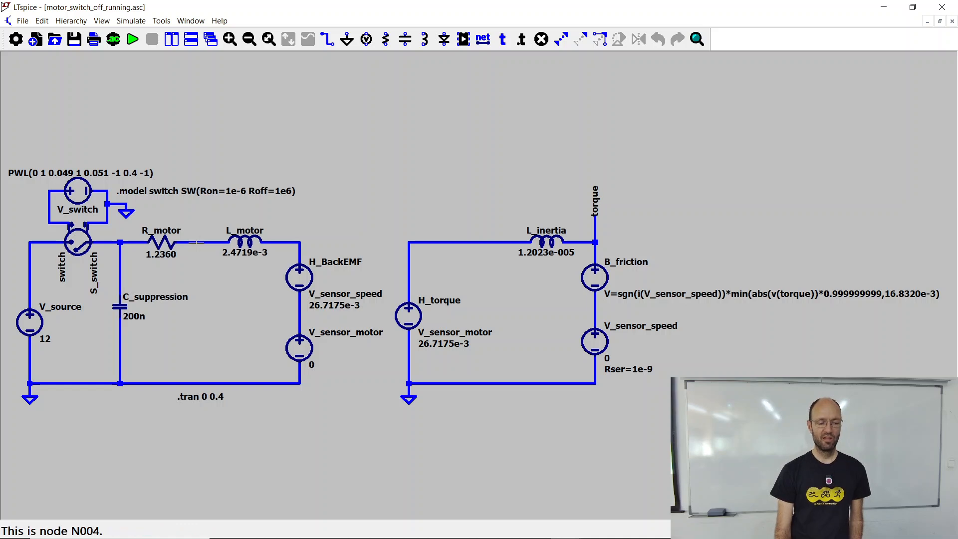
click(132, 39)
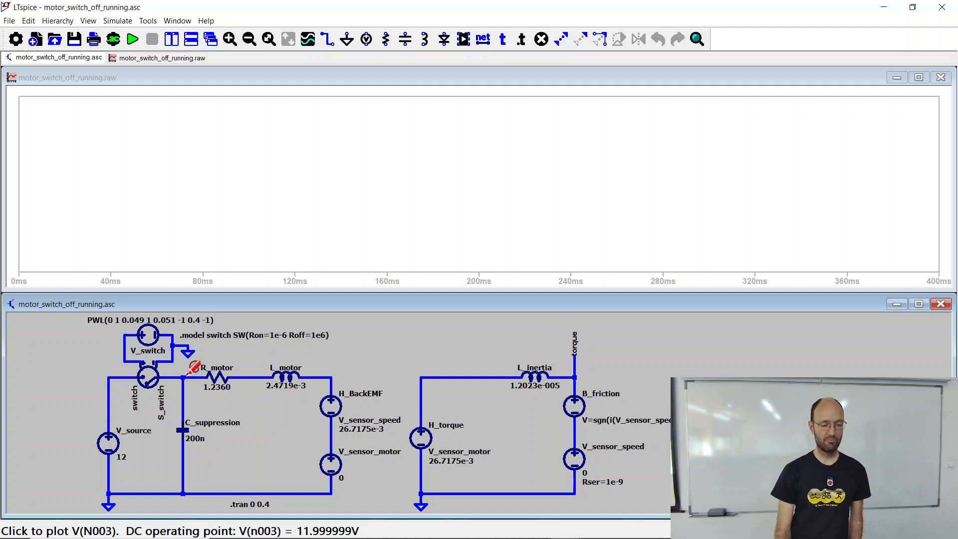
click(189, 373)
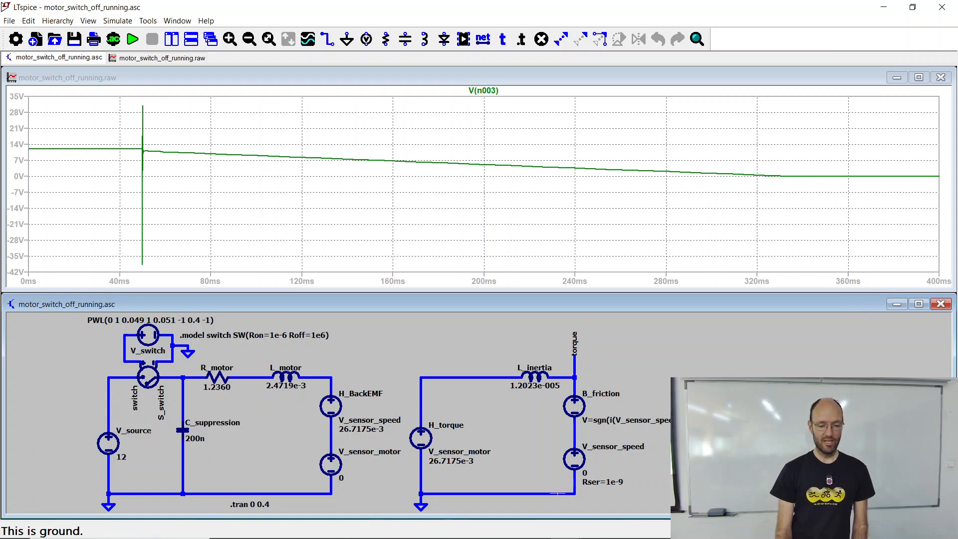
Step: Switch to Screenshot (2076).png in XnView and place its window, widened to nearly full screen width, beneath the simulated voltage plot
key(alt+Tab)
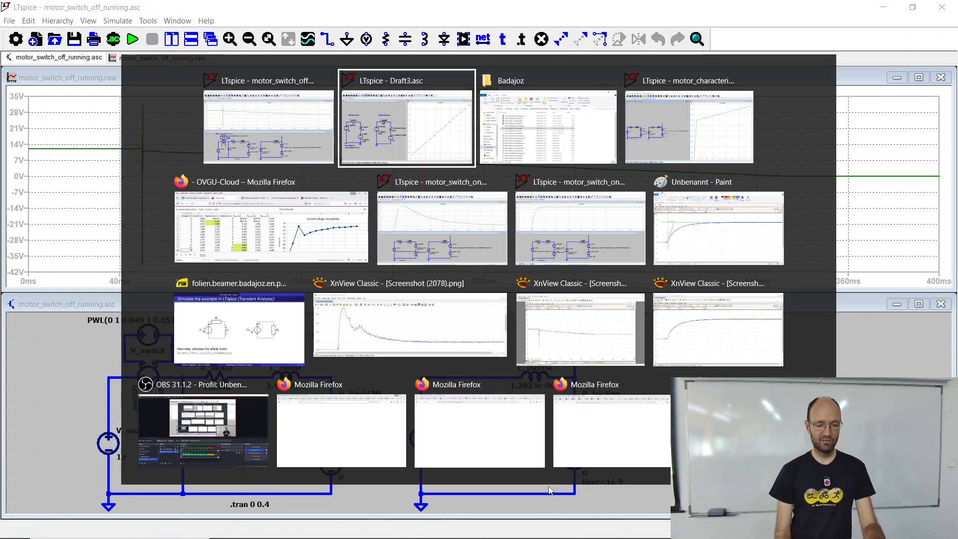
key(Tab)
key(Tab)
key(Tab)
key(Tab)
key(Tab)
key(Tab)
key(Tab)
key(Tab)
key(Tab)
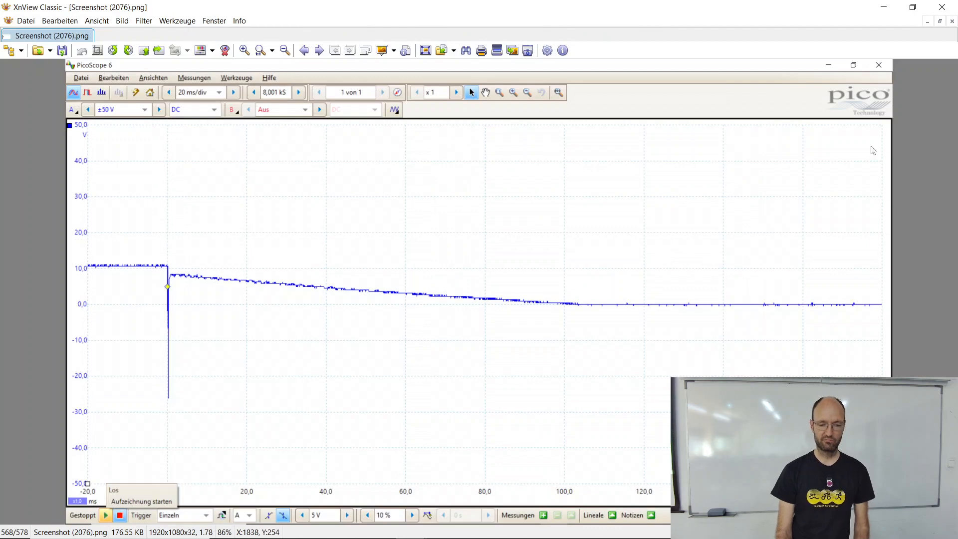
click(913, 7)
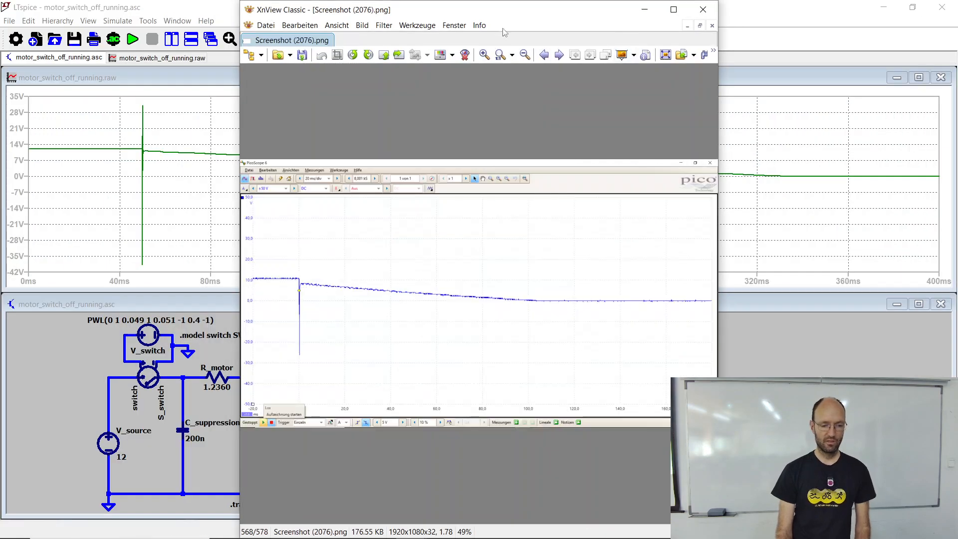
drag(434, 9, 223, 265)
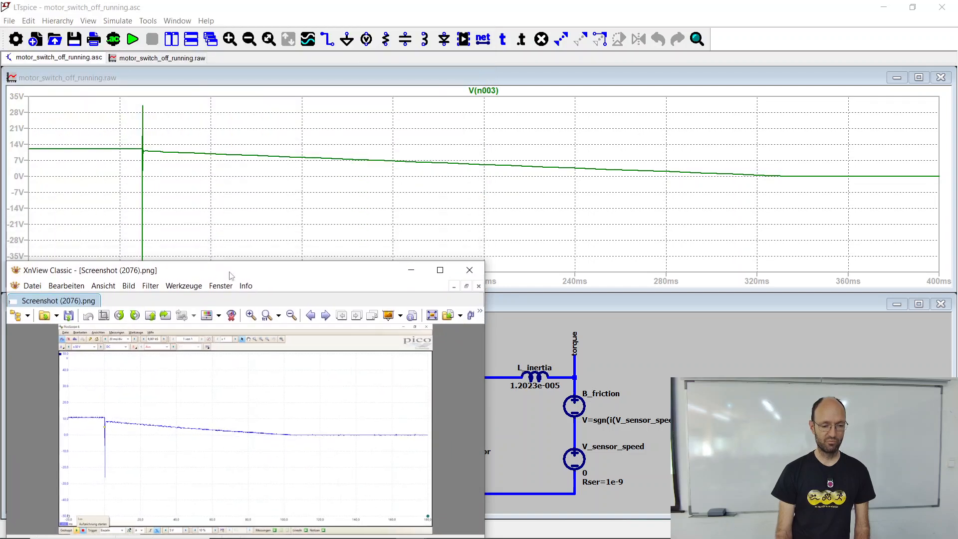
drag(487, 416, 950, 417)
Step: Compare the measured switch-off voltage curve with the simulated one, examine the screenshot full-screen, and return to LTspice
scroll(549, 429, up, 2)
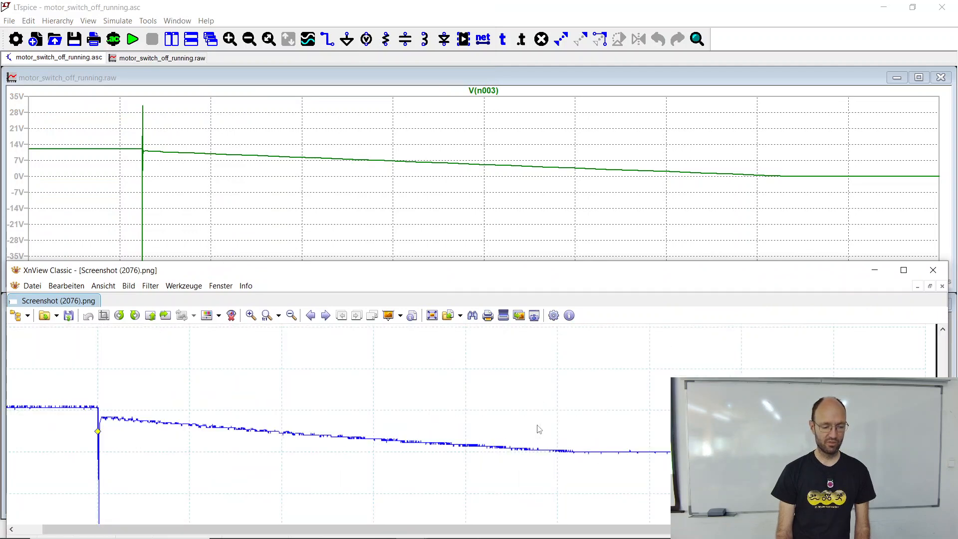
scroll(547, 429, down, 2)
scroll(441, 436, down, 2)
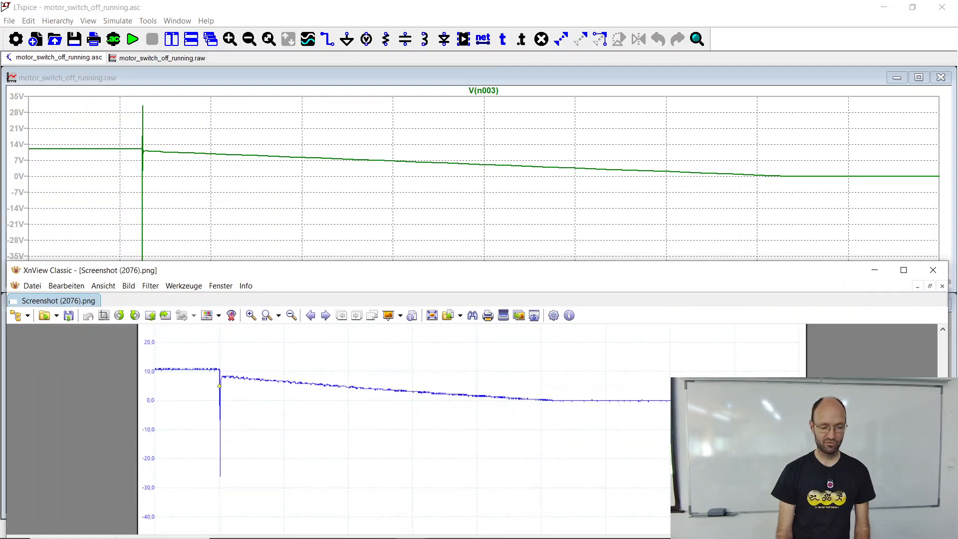
scroll(442, 435, up, 1)
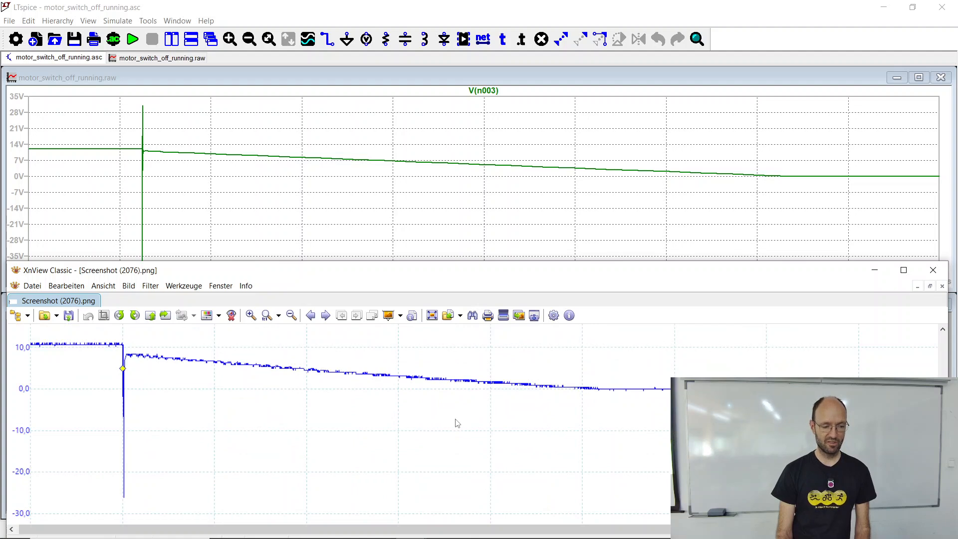
drag(471, 280, 488, 298)
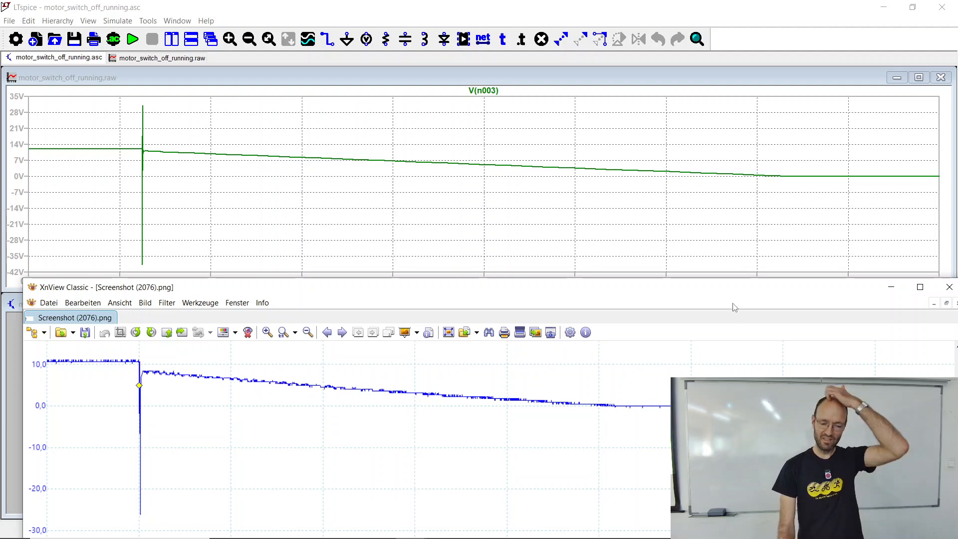
drag(731, 293, 738, 242)
click(925, 235)
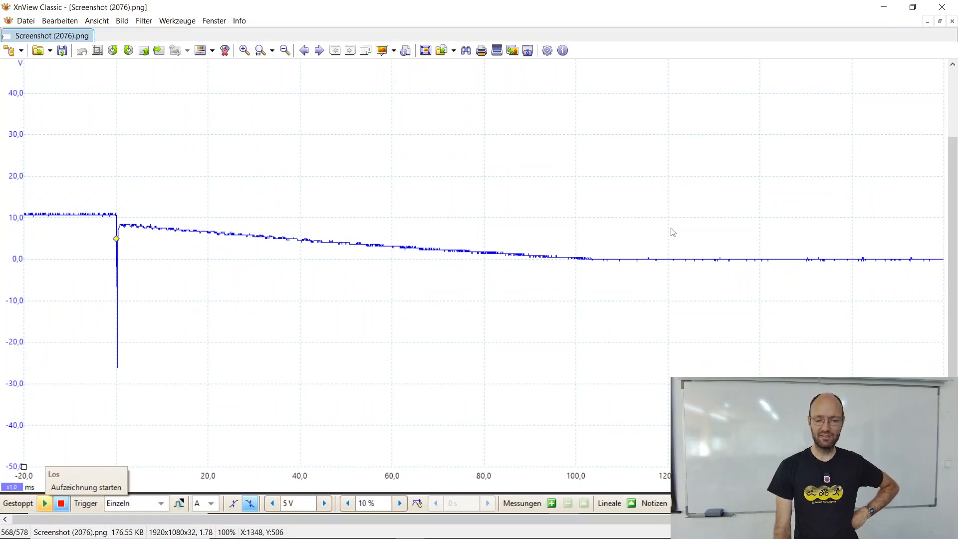
click(935, 5)
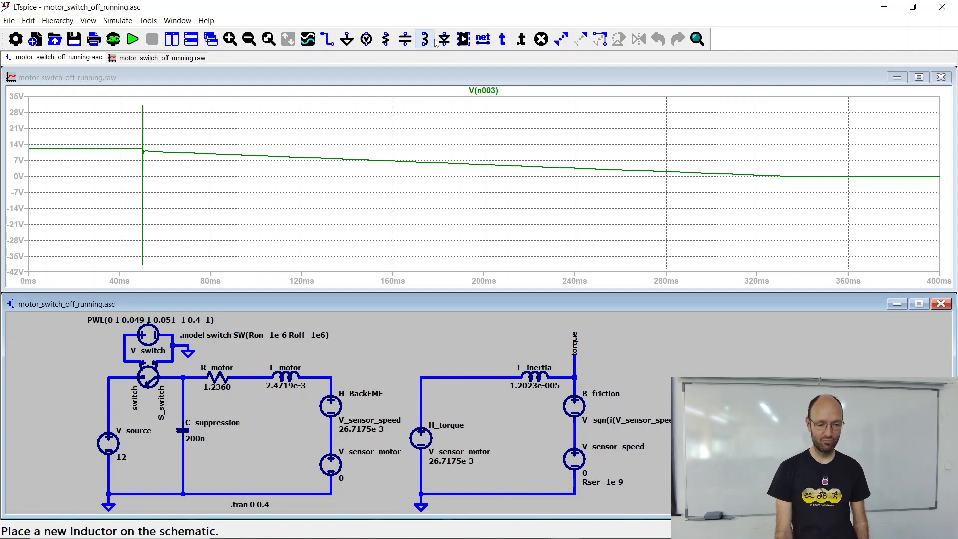
Step: Insert a horizontal resistor in series between H_torque and L_inertia in the motor_switch_off_running.asc schematic
key(r)
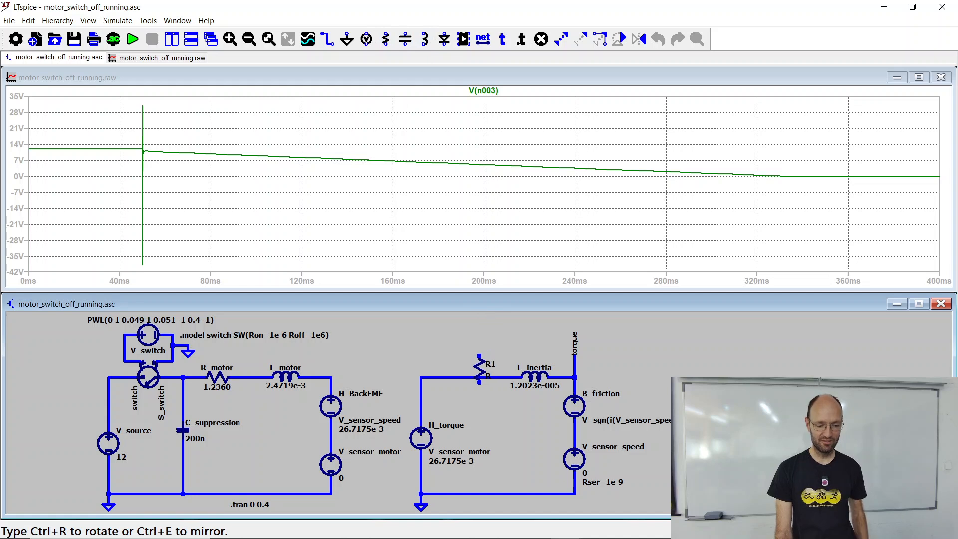
key(ctrl+r)
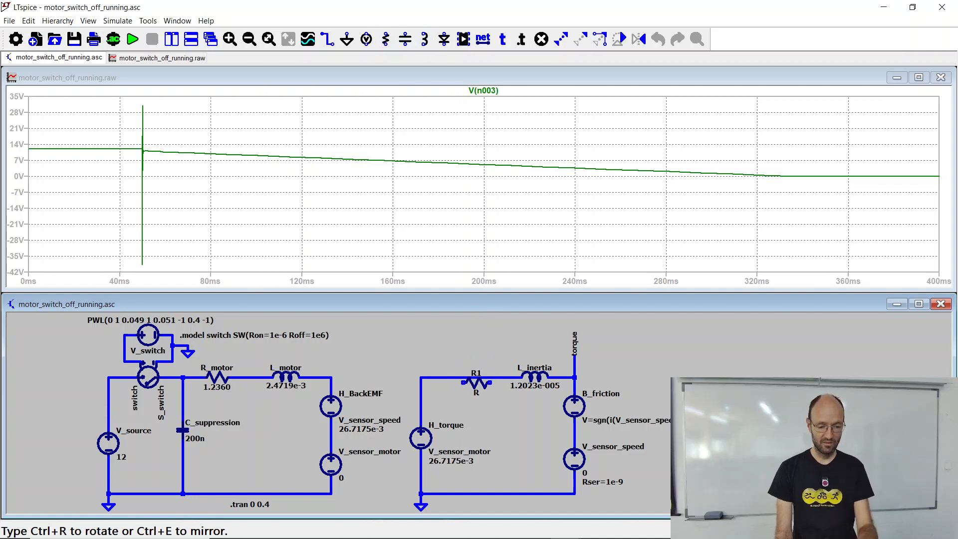
click(466, 378)
key(Escape)
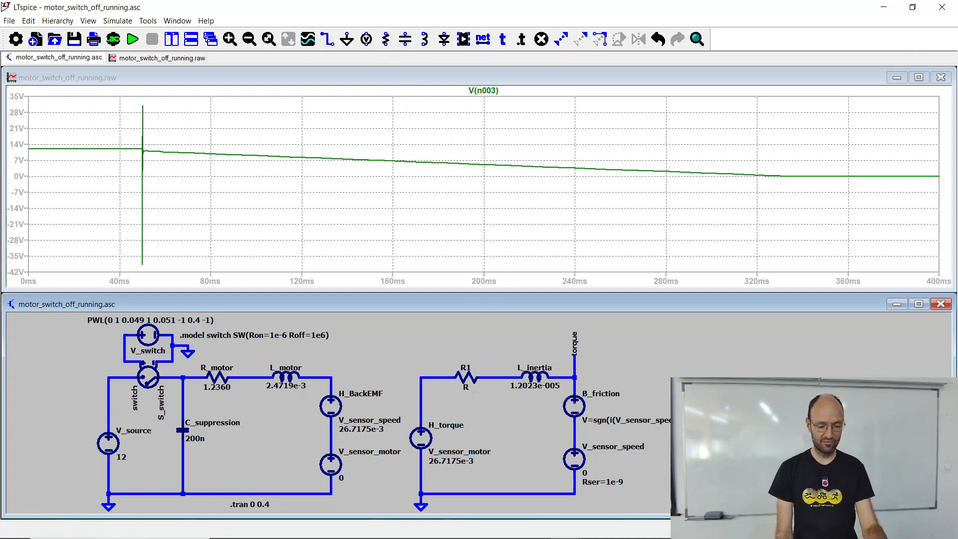
Step: Set the new series resistor's resistance to 0.01m and rerun the transient simulation
right_click(469, 380)
text(0.0)
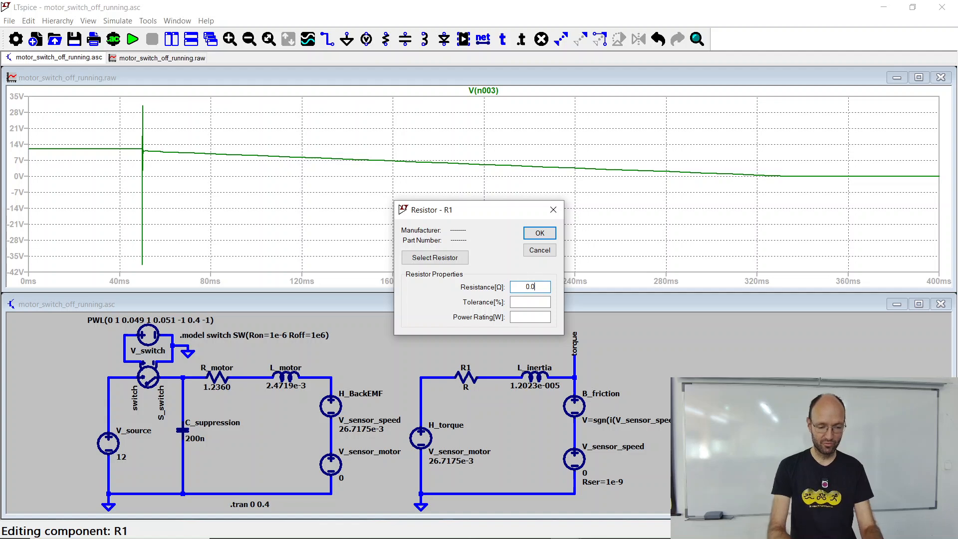
text(1m)
key(Return)
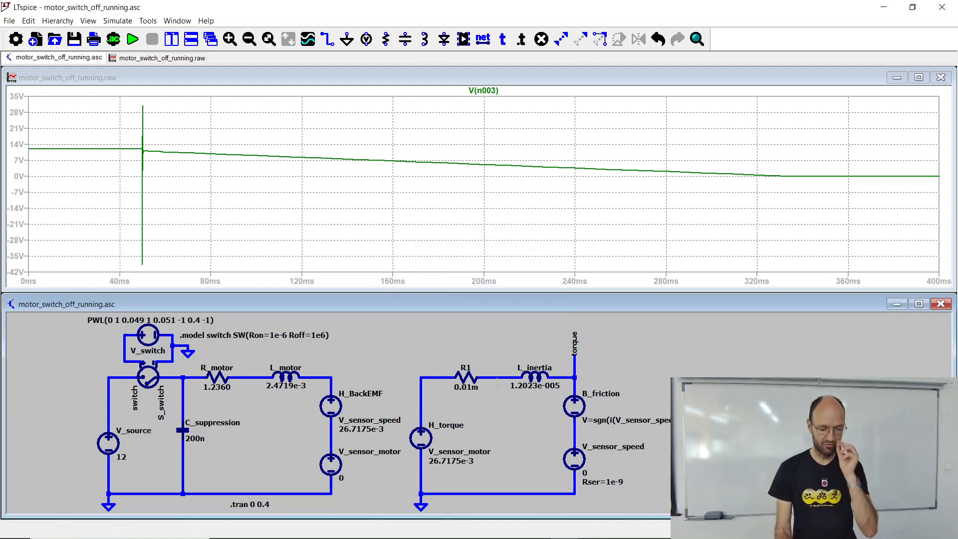
click(133, 41)
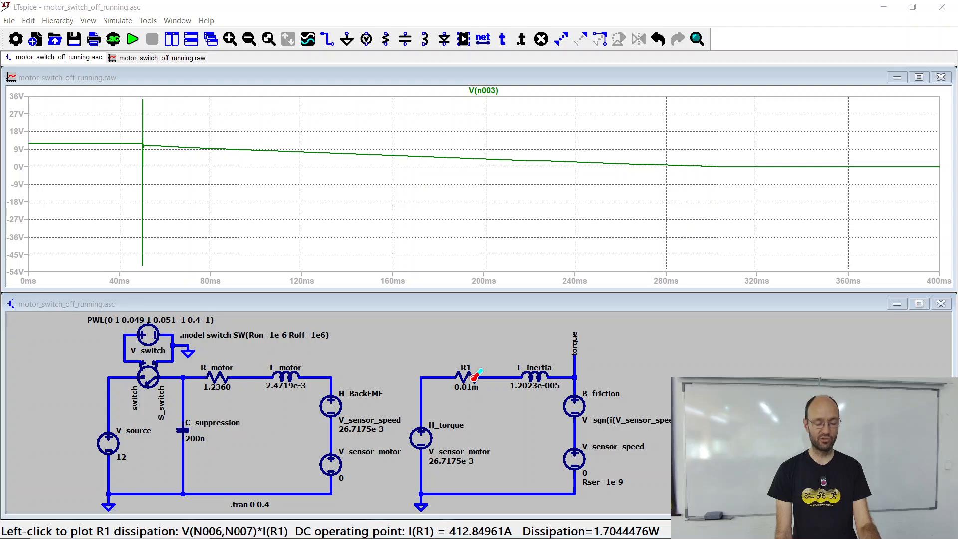
Step: Switch to XnView and place Screenshot (2076).png beneath the updated plot to compare the measured and simulated switch-off curves
key(alt+Tab)
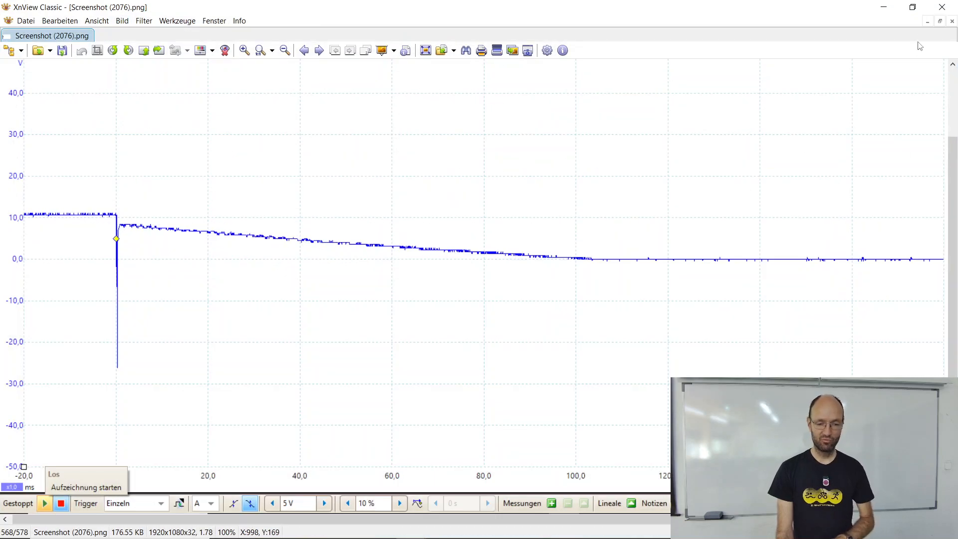
drag(852, 15, 847, 280)
drag(545, 431, 571, 434)
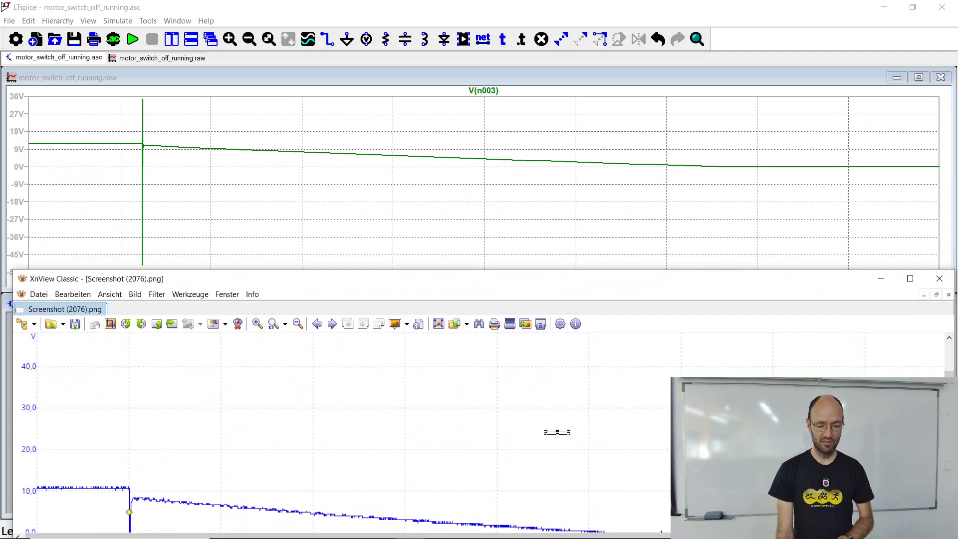
scroll(344, 434, down, 5)
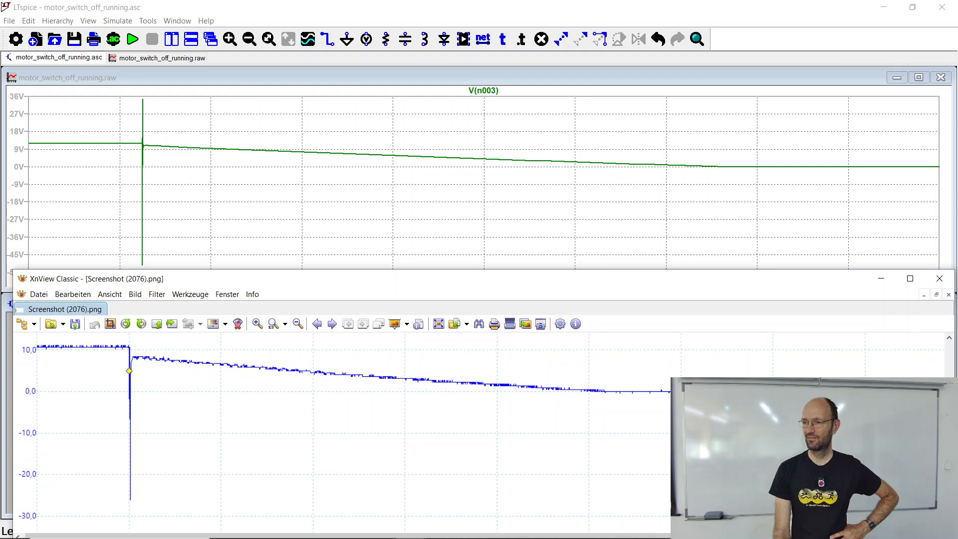
Step: Minimize the motor_switch_off_running and XnView windows, and maximize the Draft3.asc schematic with its circuit fitted to the view
click(884, 8)
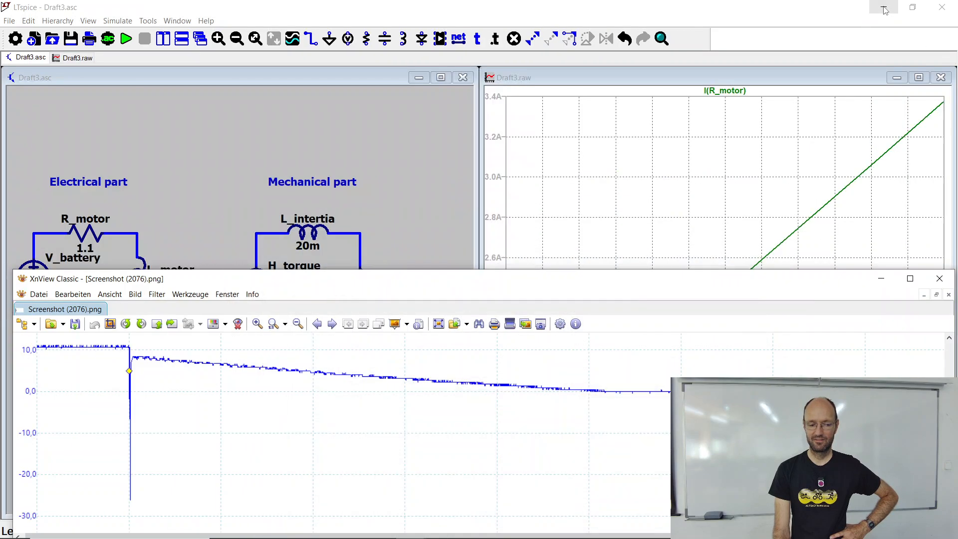
click(882, 279)
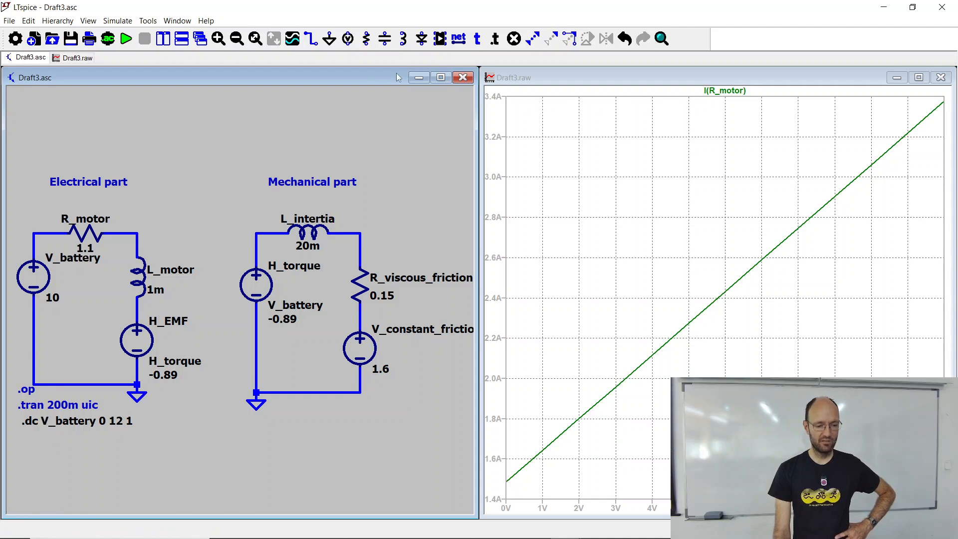
click(441, 77)
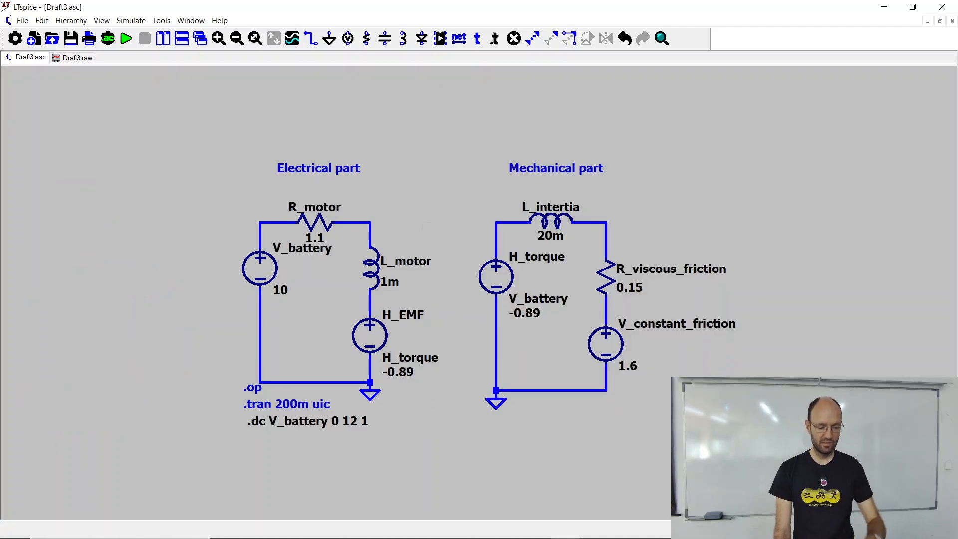
key(space)
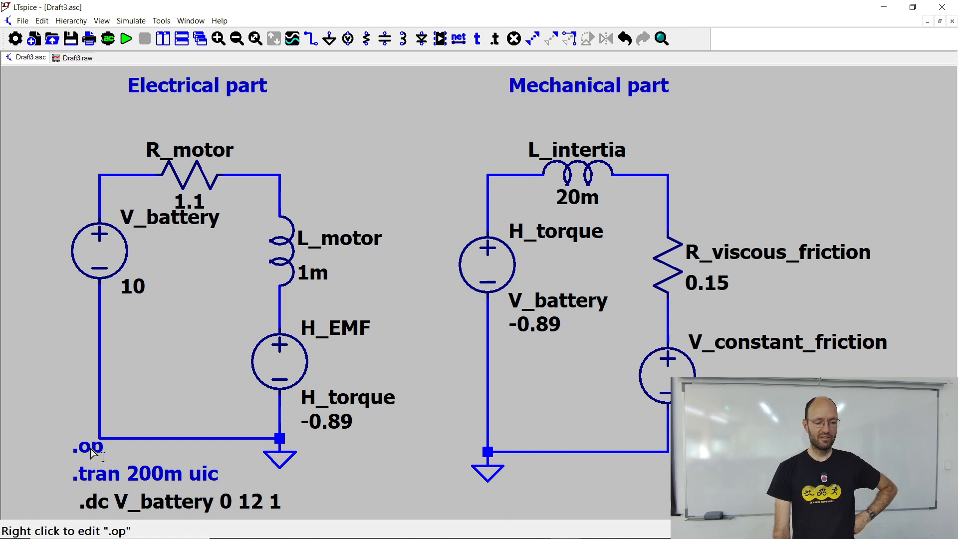